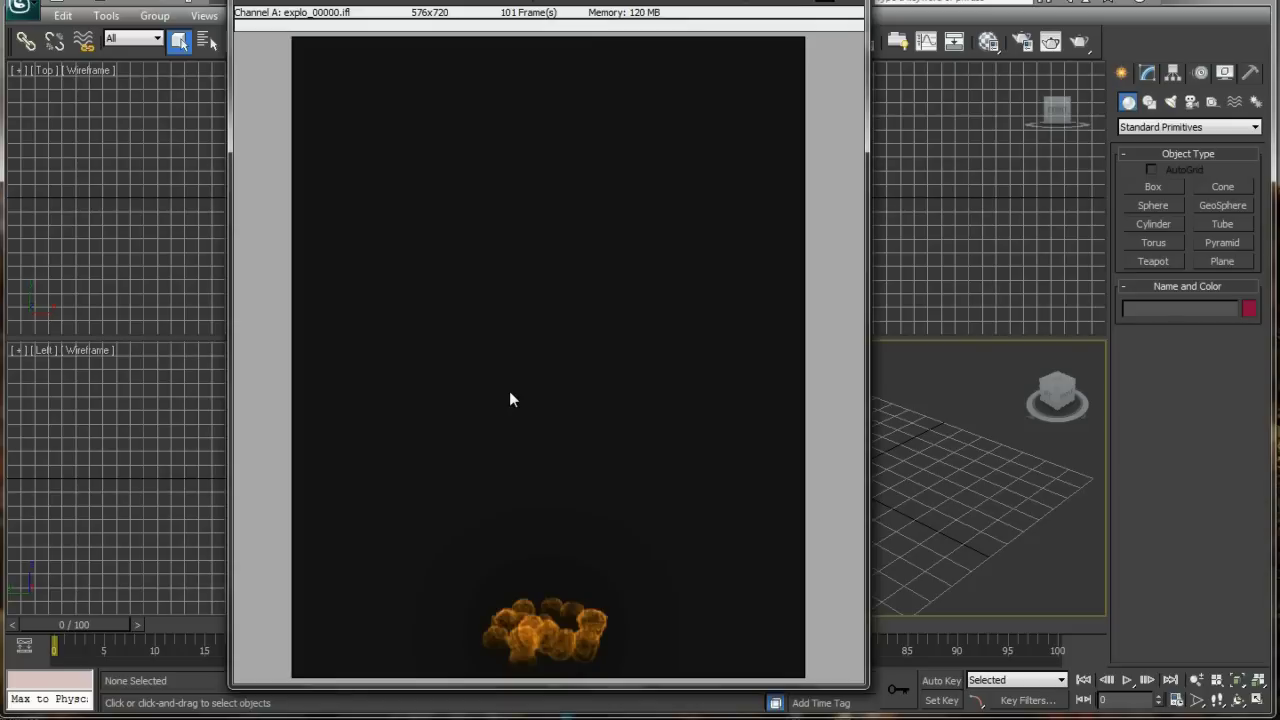
Review the rendered explosion image sequence playing in the frame preview window, and put that window away
{"action": "left_click_drag", "start_coordinate": [670, 0], "coordinate": [701, 10]}
{"action": "left_click", "coordinate": [711, 6]}
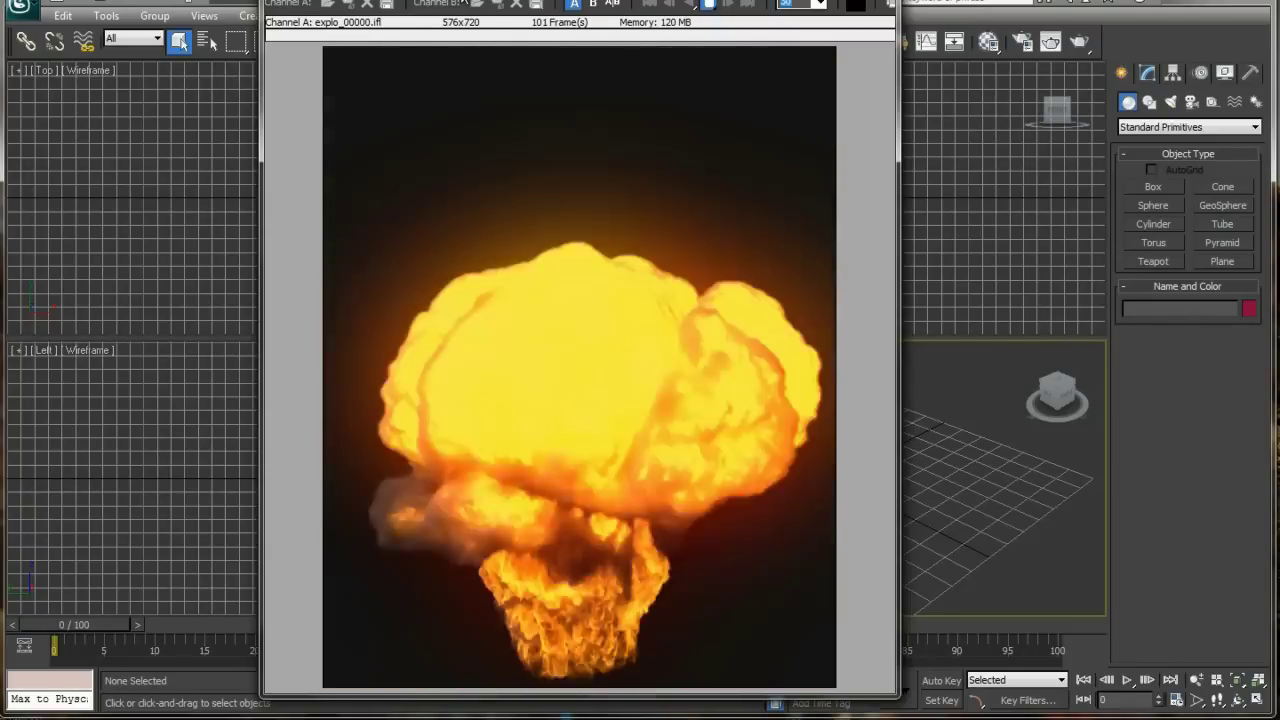
{"action": "left_click_drag", "start_coordinate": [580, 2], "coordinate": [608, 0]}
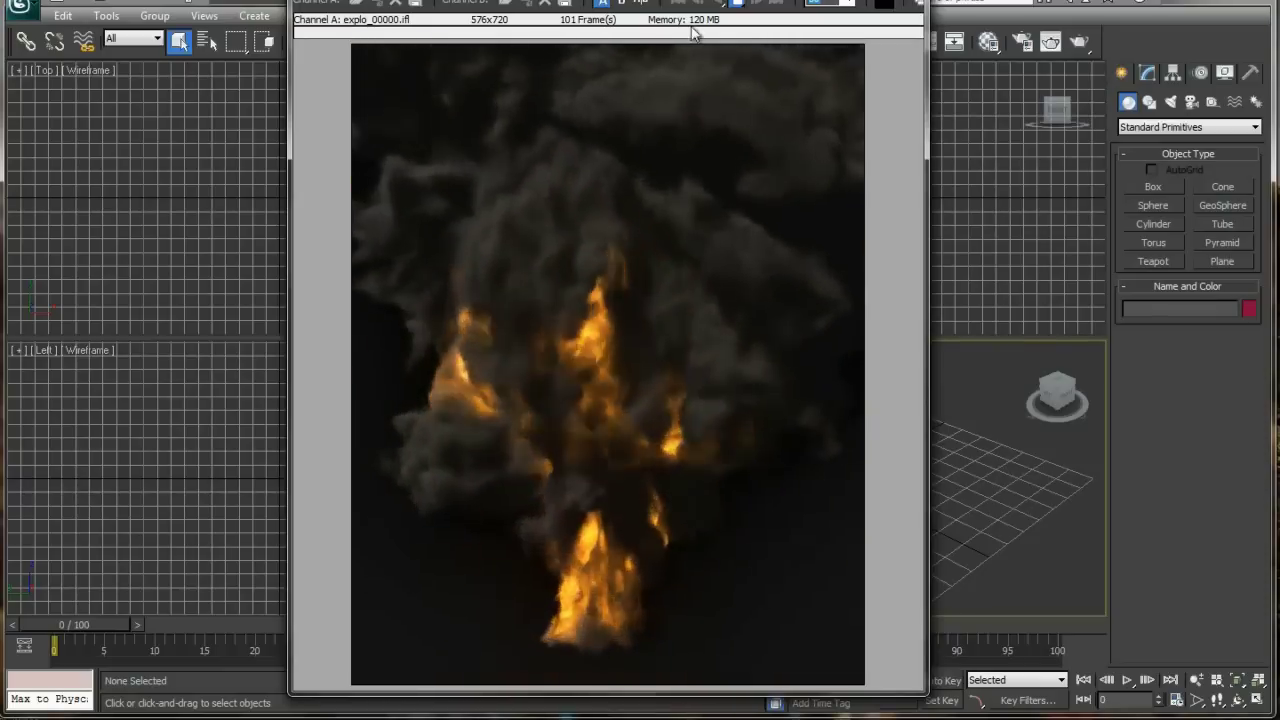
{"action": "left_click_drag", "start_coordinate": [694, 3], "coordinate": [718, 0]}
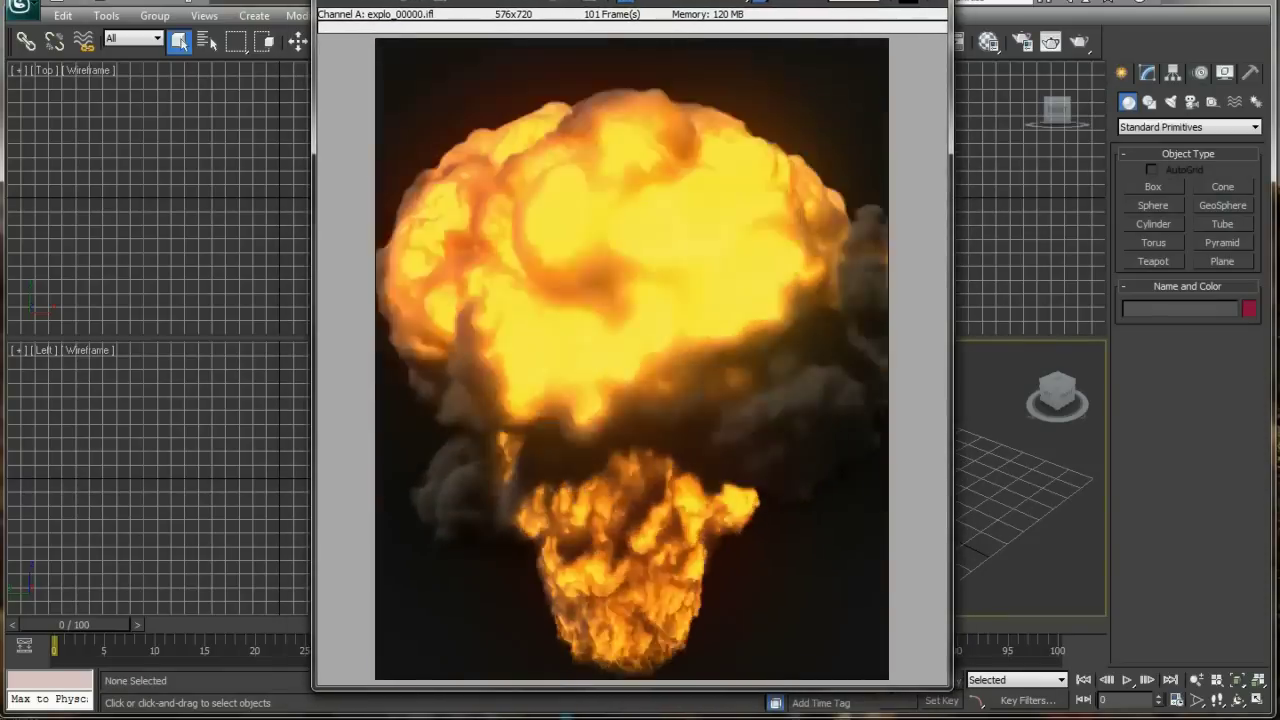
{"action": "left_click", "coordinate": [850, 3]}
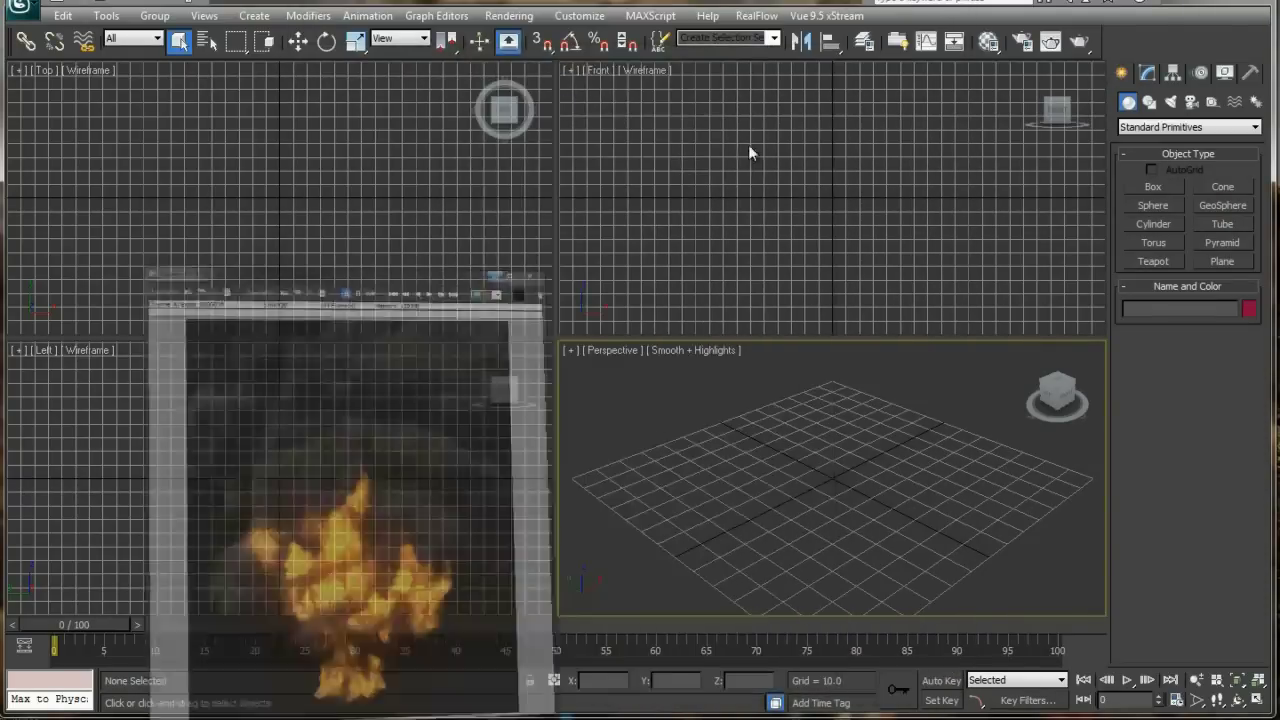
Maximize the perspective view and create a FumeFX container with a base of about 124 by 122 units over the home grid
{"action": "key", "text": "alt+w"}
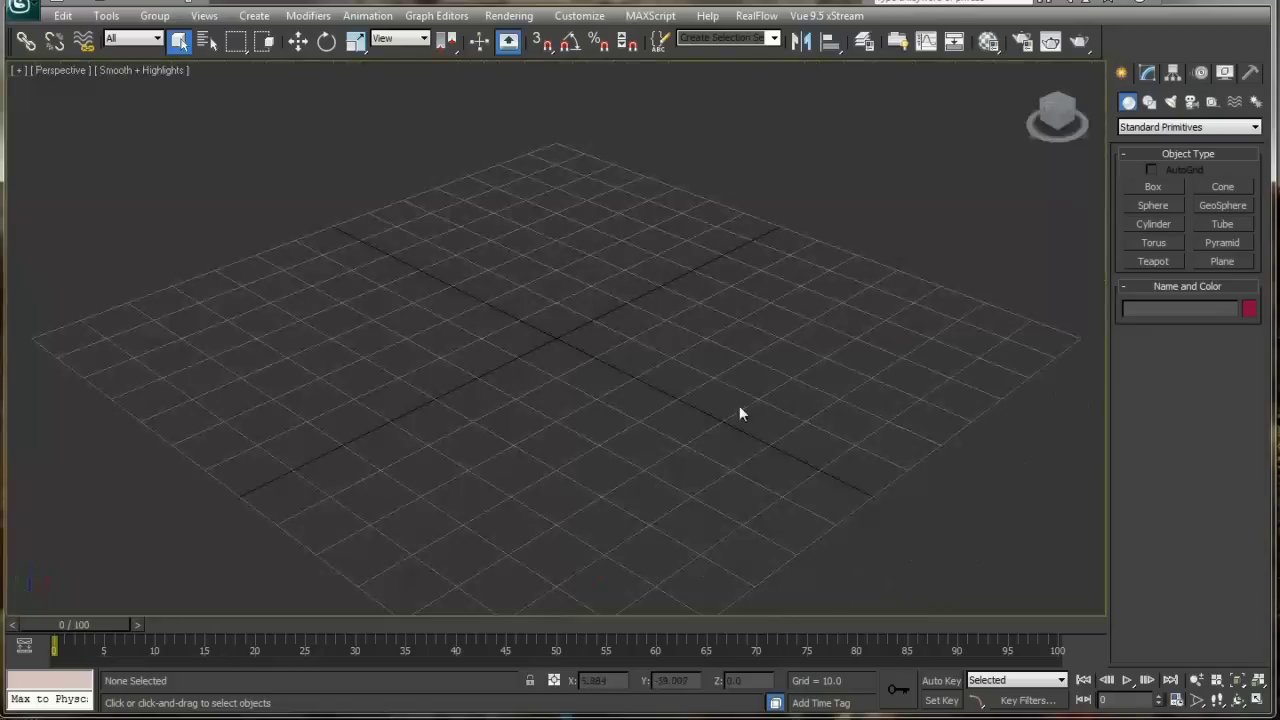
{"action": "left_click", "coordinate": [1175, 128]}
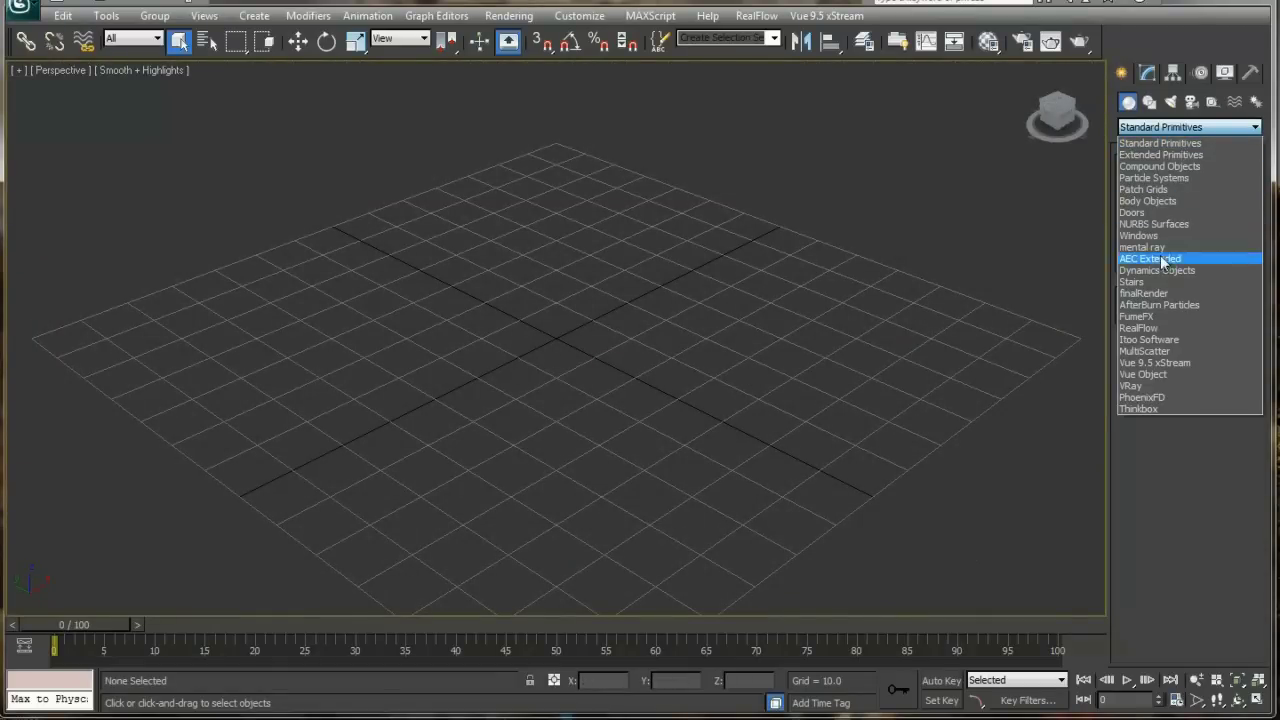
{"action": "left_click", "coordinate": [1148, 320]}
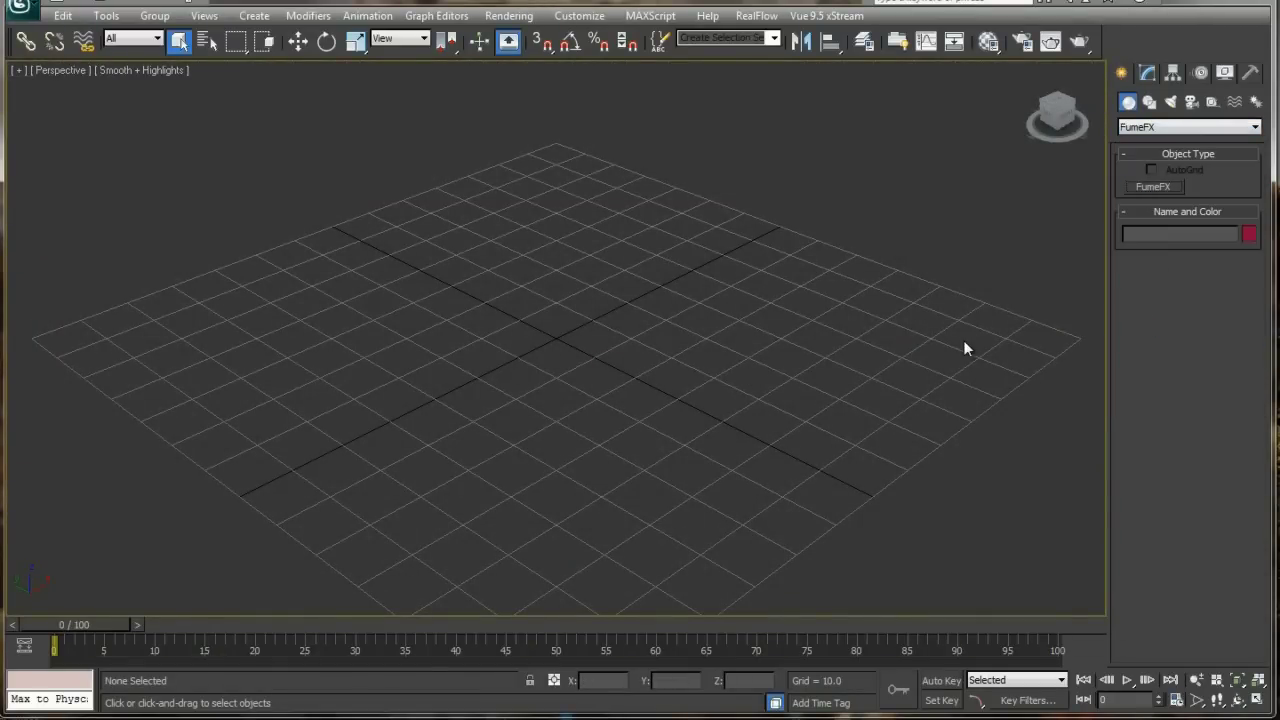
{"action": "left_click", "coordinate": [1153, 187]}
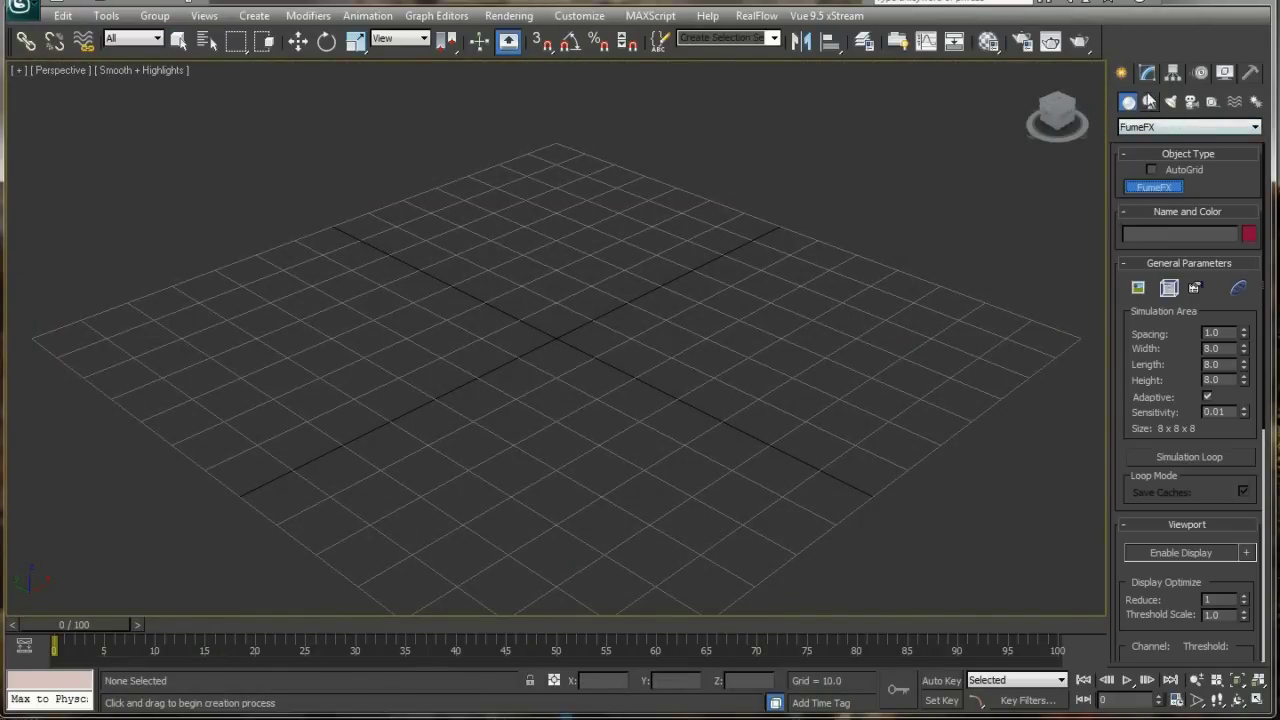
{"action": "left_click", "coordinate": [1136, 126]}
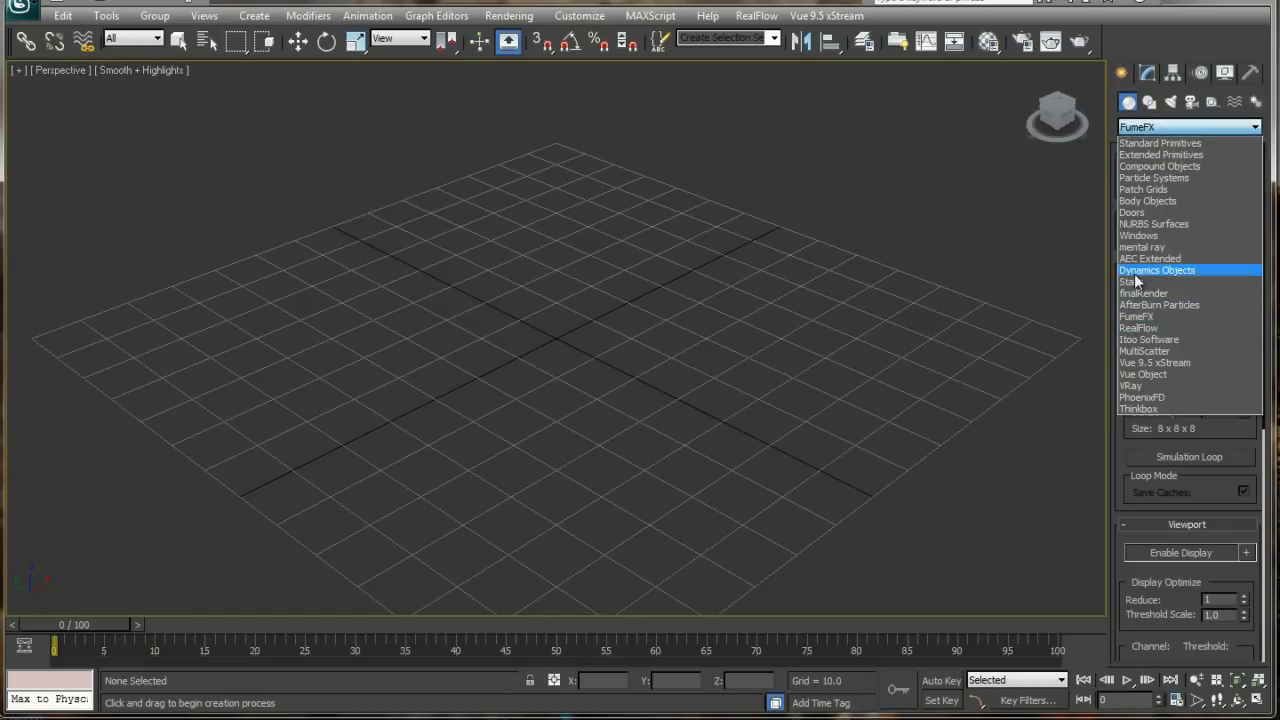
{"action": "left_click", "coordinate": [1134, 315]}
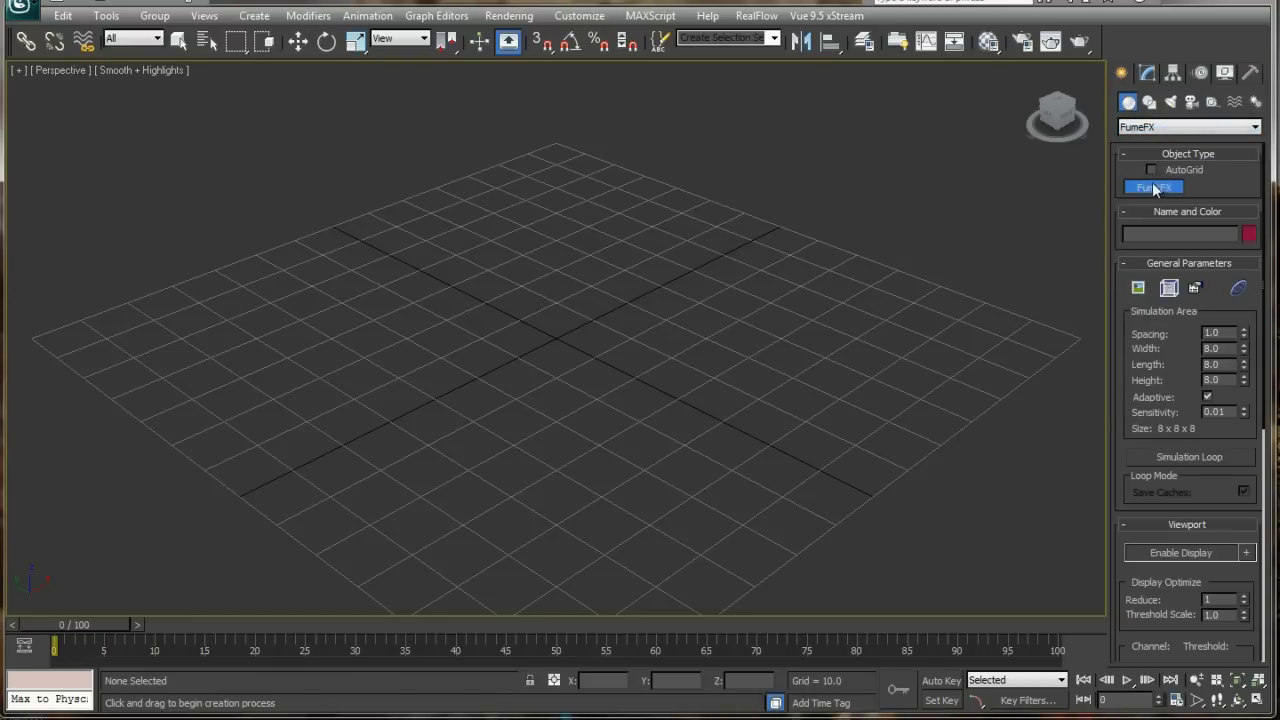
{"action": "scroll", "coordinate": [483, 350], "scroll_direction": "down", "scroll_amount": 6}
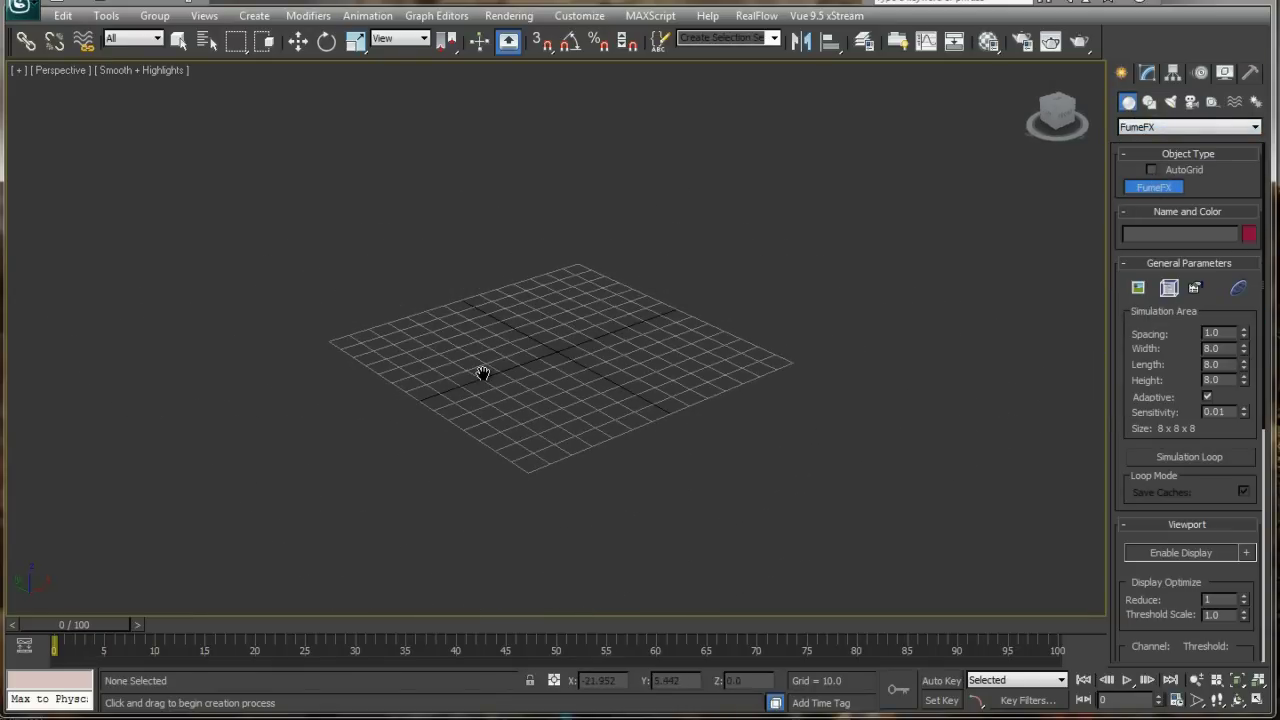
{"action": "left_click_drag", "start_coordinate": [337, 351], "coordinate": [771, 368]}
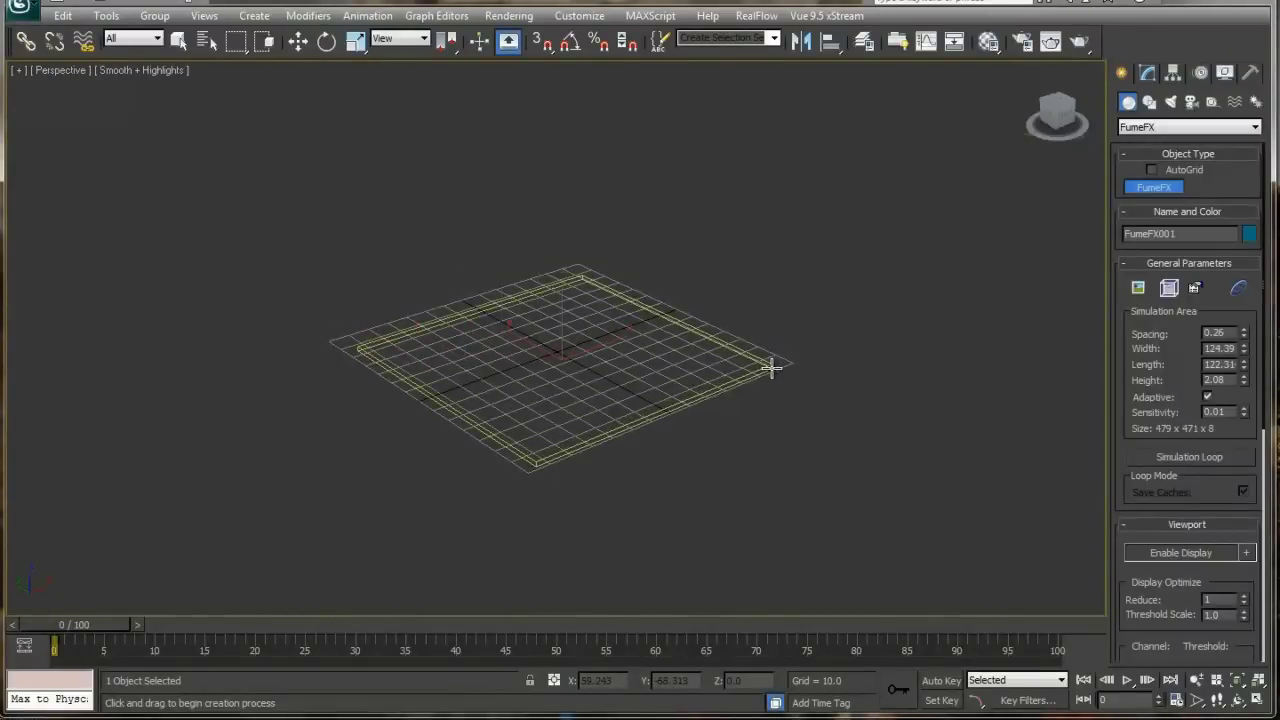
{"action": "left_click", "coordinate": [719, 148]}
{"action": "right_click", "coordinate": [719, 148]}
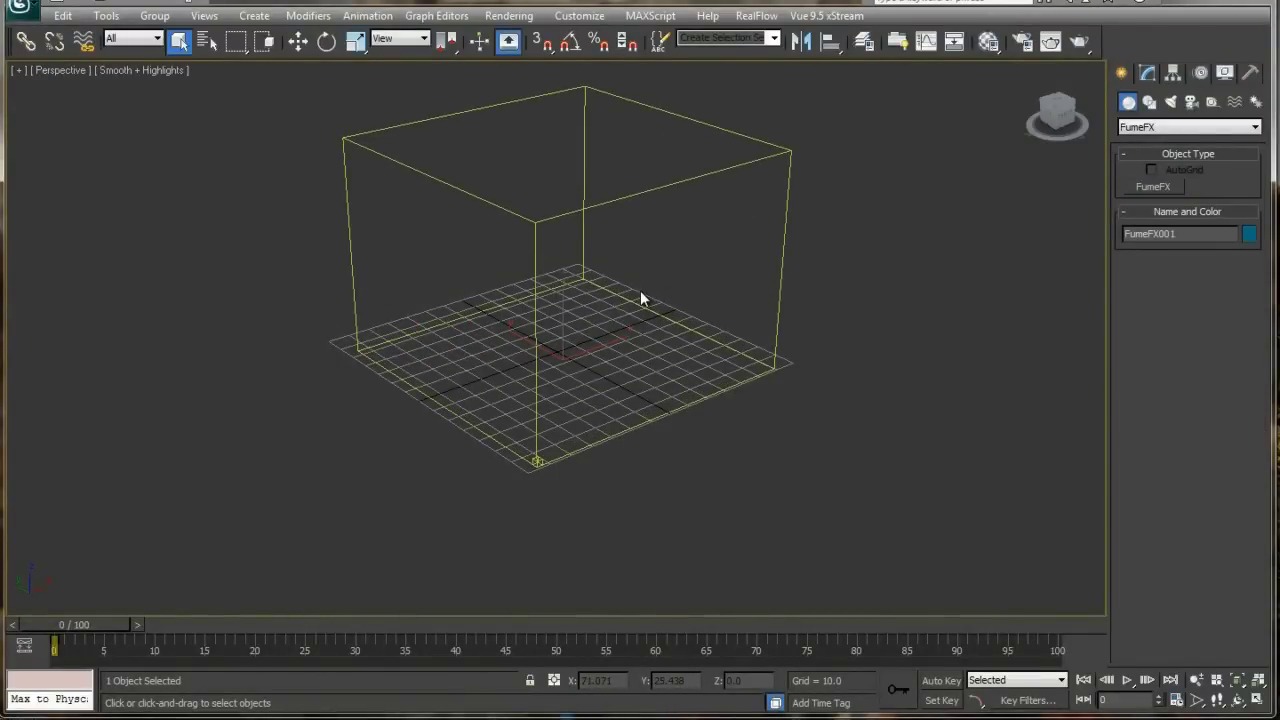
{"action": "middle_click_drag", "start_coordinate": [534, 383], "coordinate": [531, 434]}
{"action": "scroll", "coordinate": [531, 436], "scroll_direction": "down", "scroll_amount": 3}
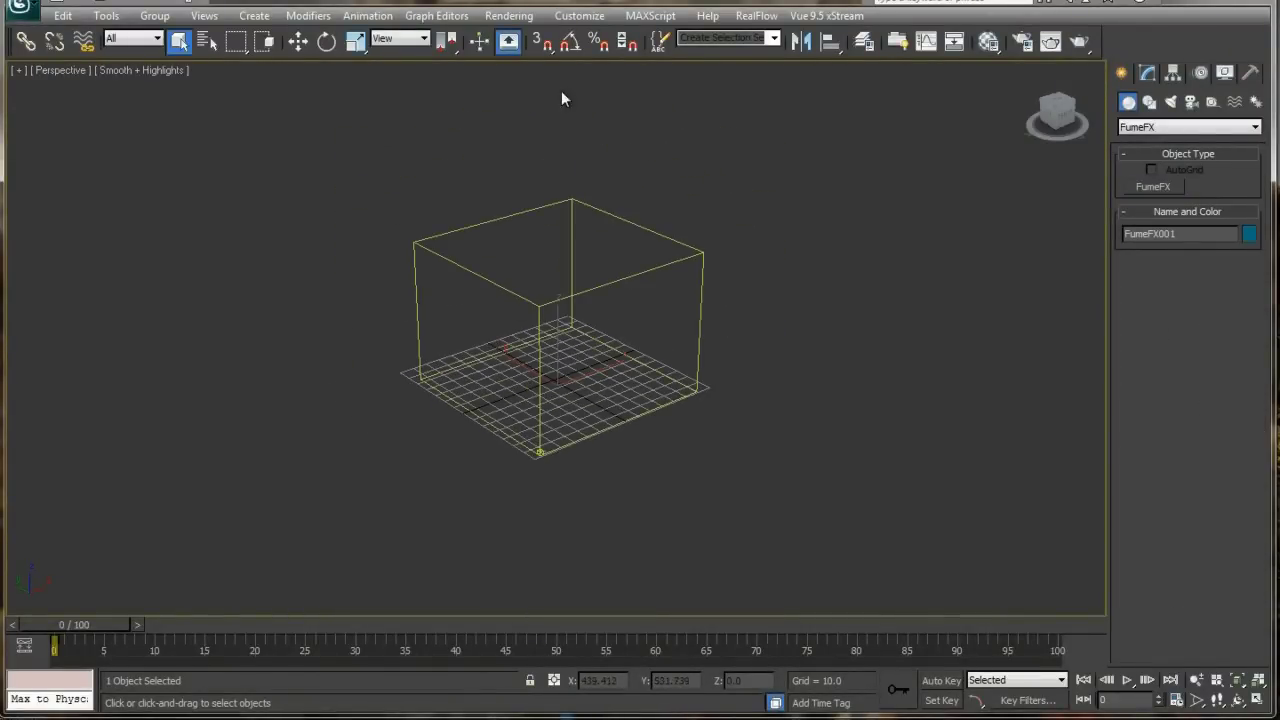
Set the scene's display units to US Standard, Feet w/Decimal Inches
{"action": "left_click", "coordinate": [582, 17]}
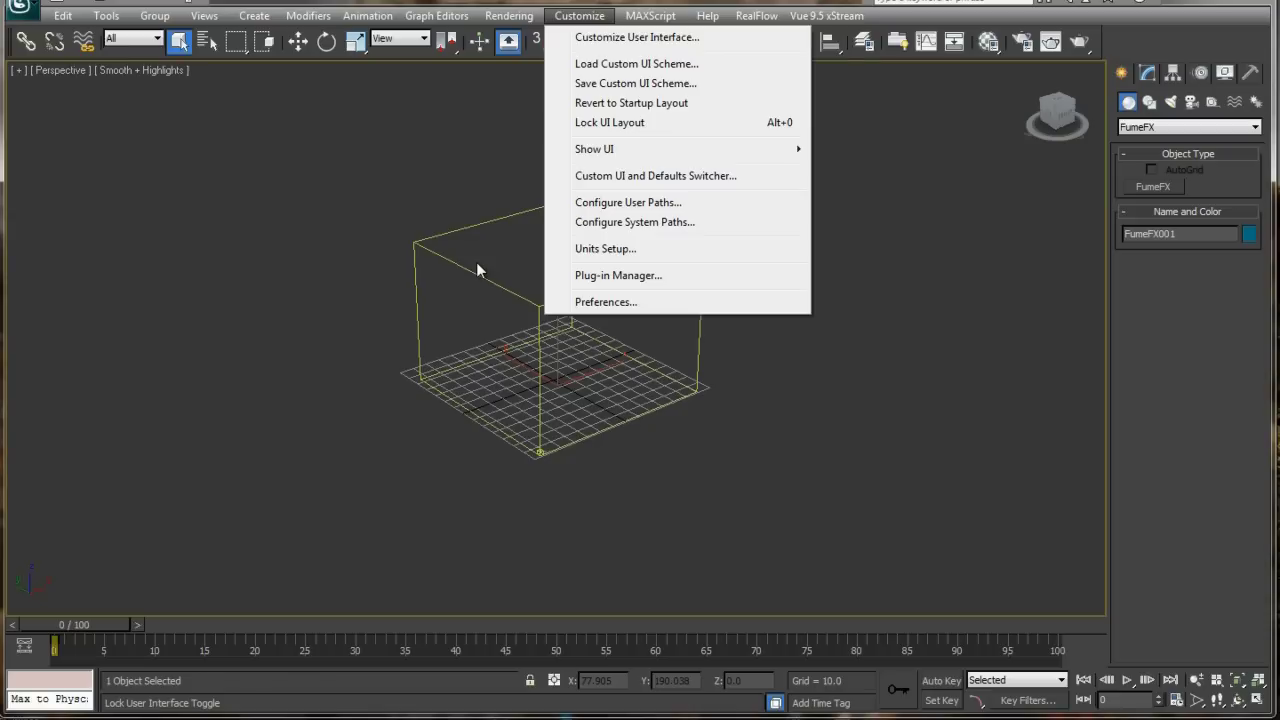
{"action": "left_click", "coordinate": [593, 252]}
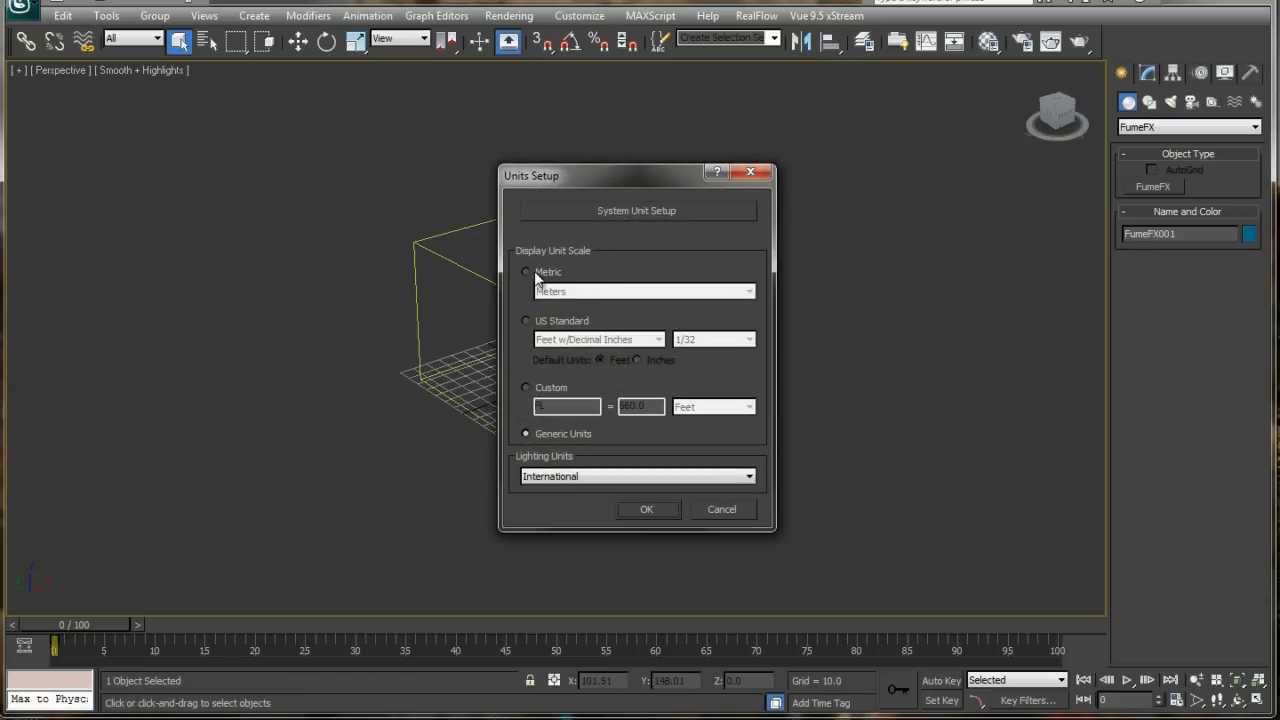
{"action": "left_click", "coordinate": [566, 292]}
{"action": "left_click", "coordinate": [553, 330]}
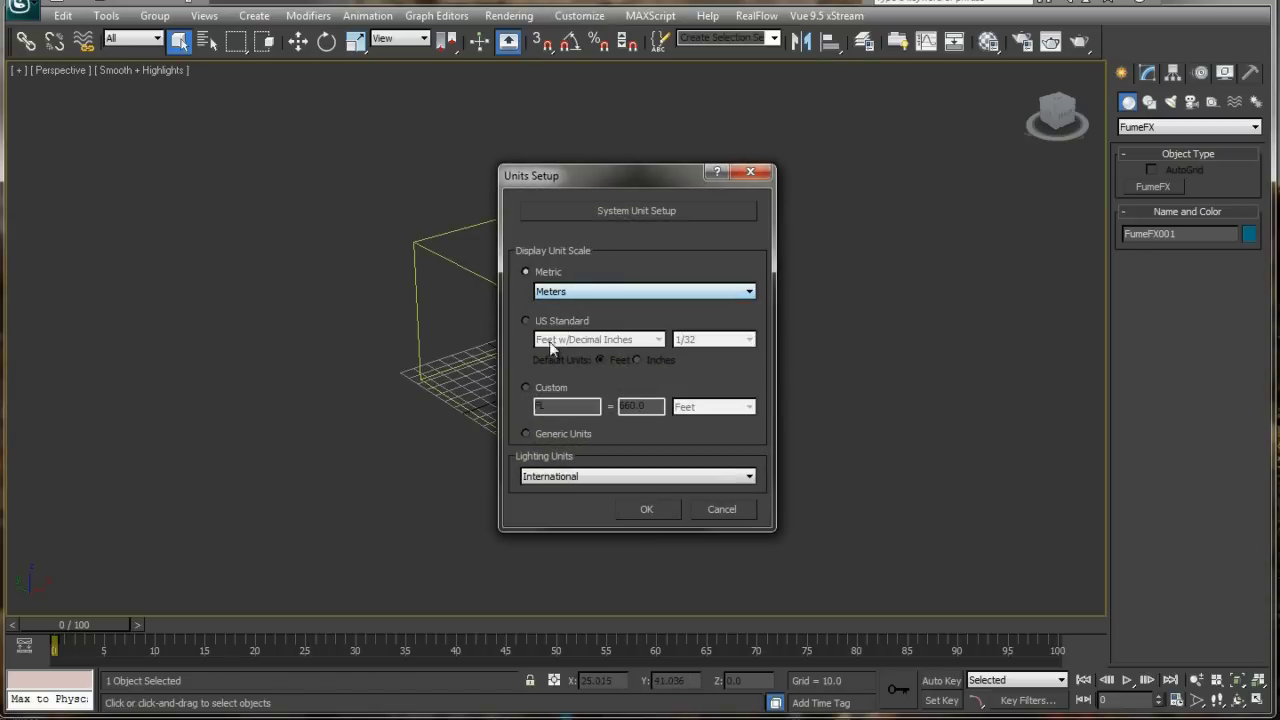
{"action": "left_click", "coordinate": [534, 322]}
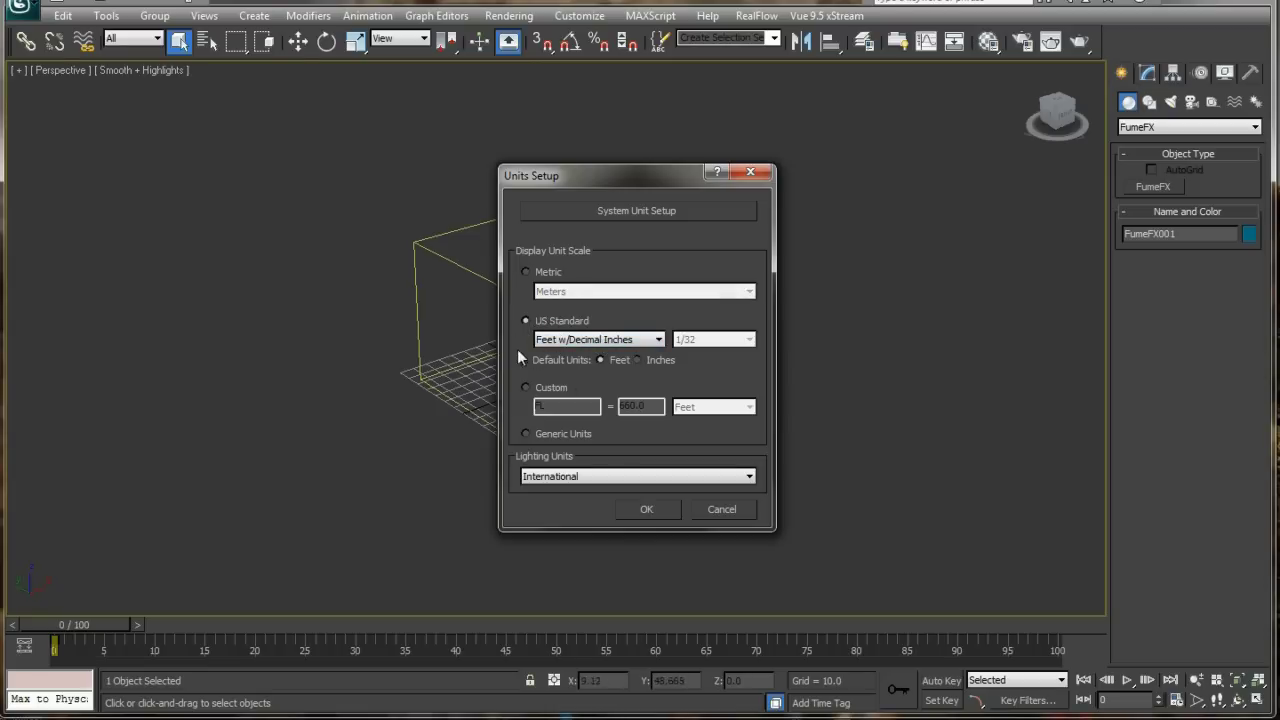
{"action": "left_click", "coordinate": [641, 510]}
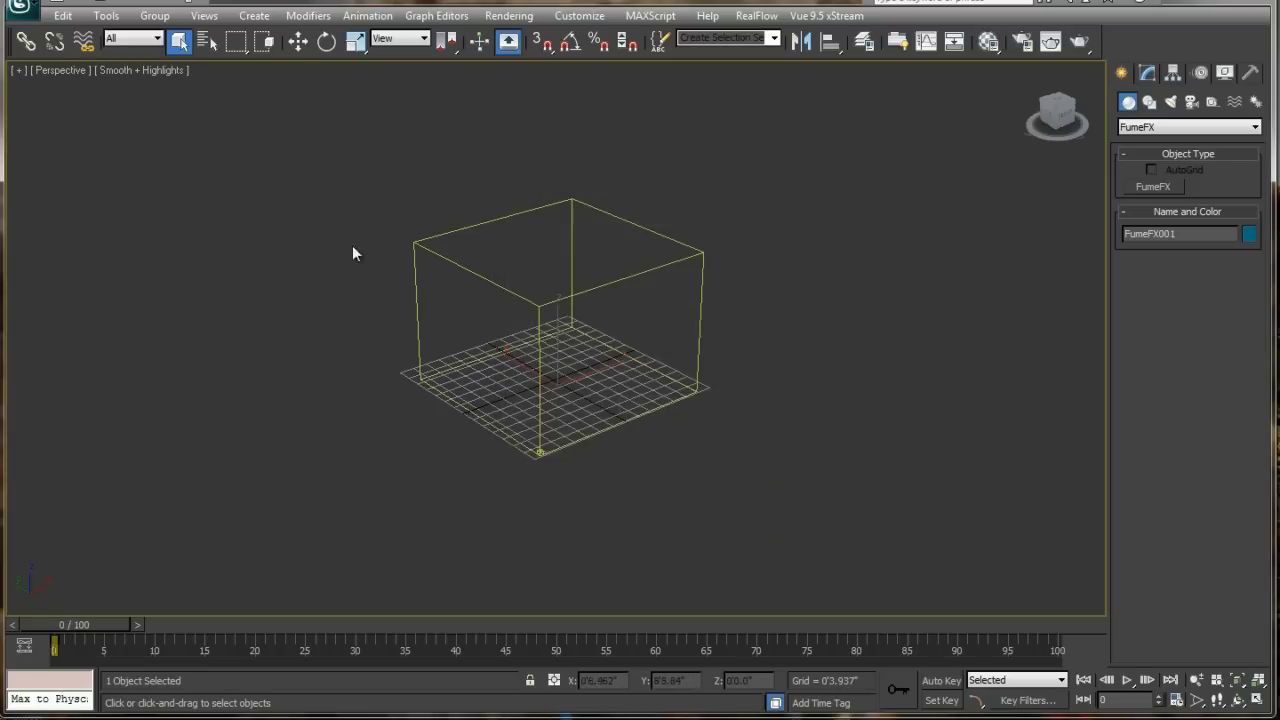
Activate the Move tool and open the FumeFX container's parameters for editing
{"action": "right_click", "coordinate": [359, 231]}
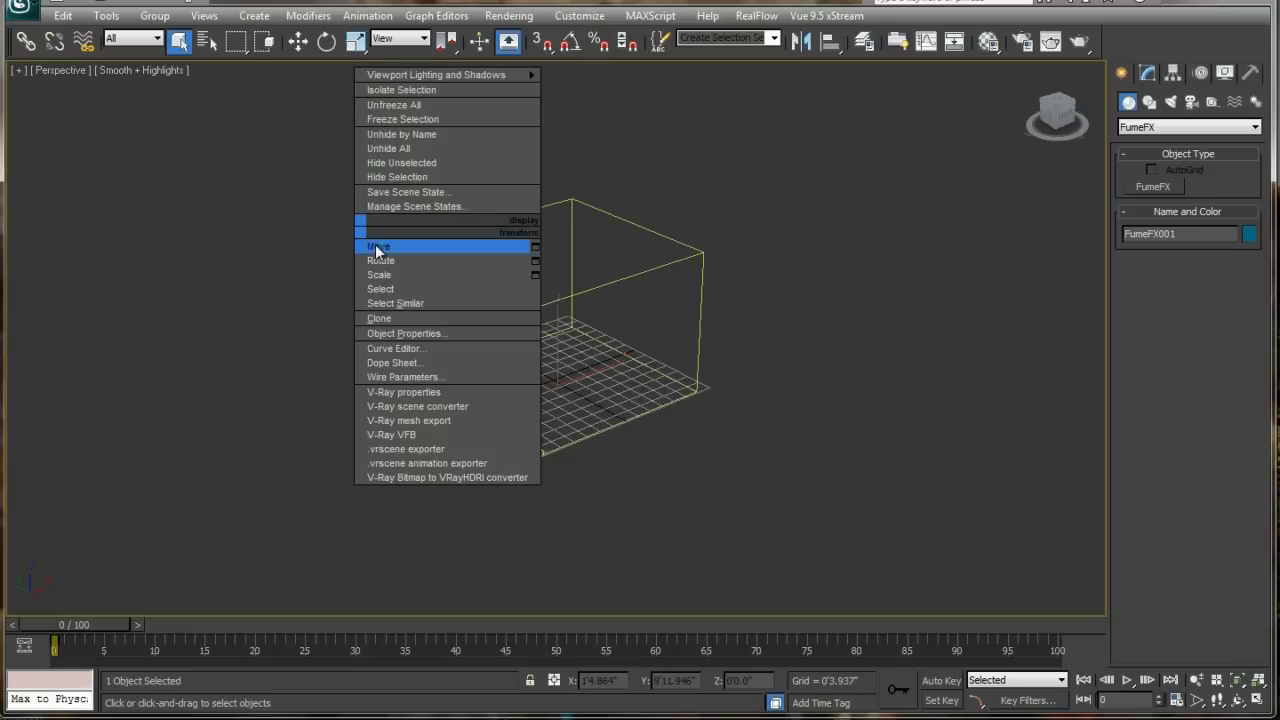
{"action": "left_click", "coordinate": [360, 246]}
{"action": "middle_click_drag", "start_coordinate": [442, 289], "coordinate": [426, 378]}
{"action": "scroll", "coordinate": [520, 238], "scroll_direction": "down", "scroll_amount": 3}
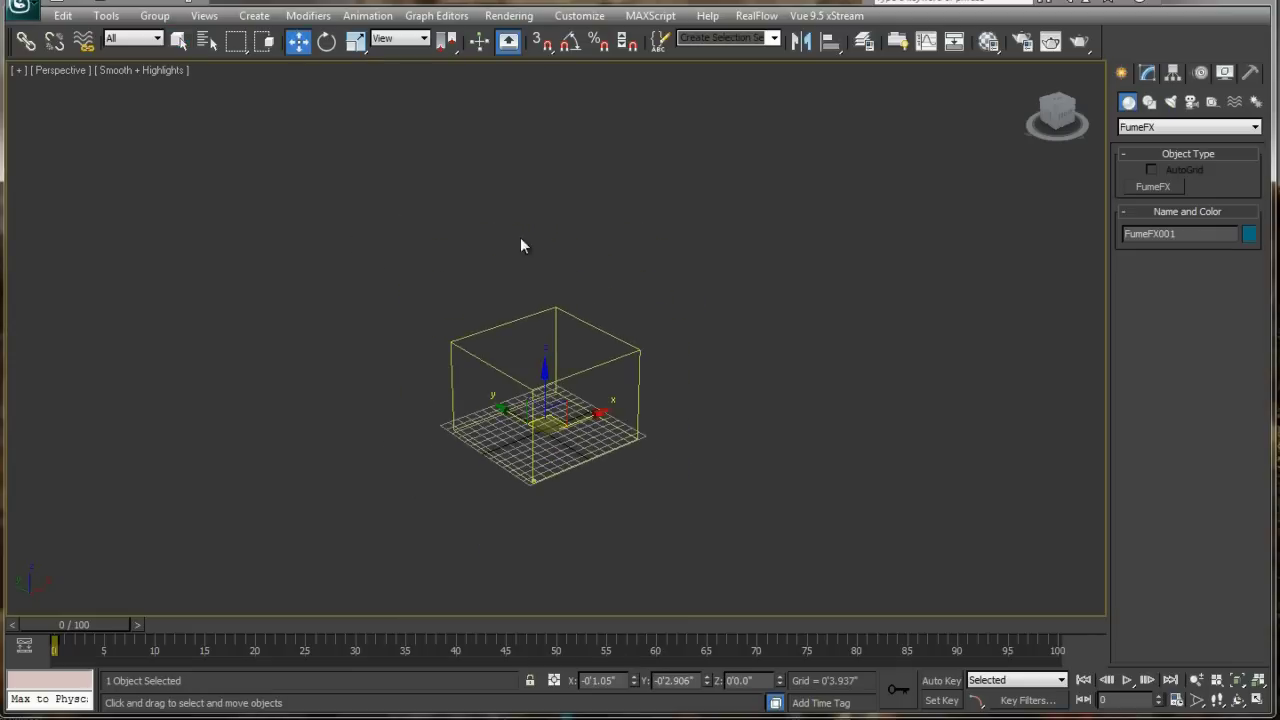
{"action": "left_click", "coordinate": [1147, 72]}
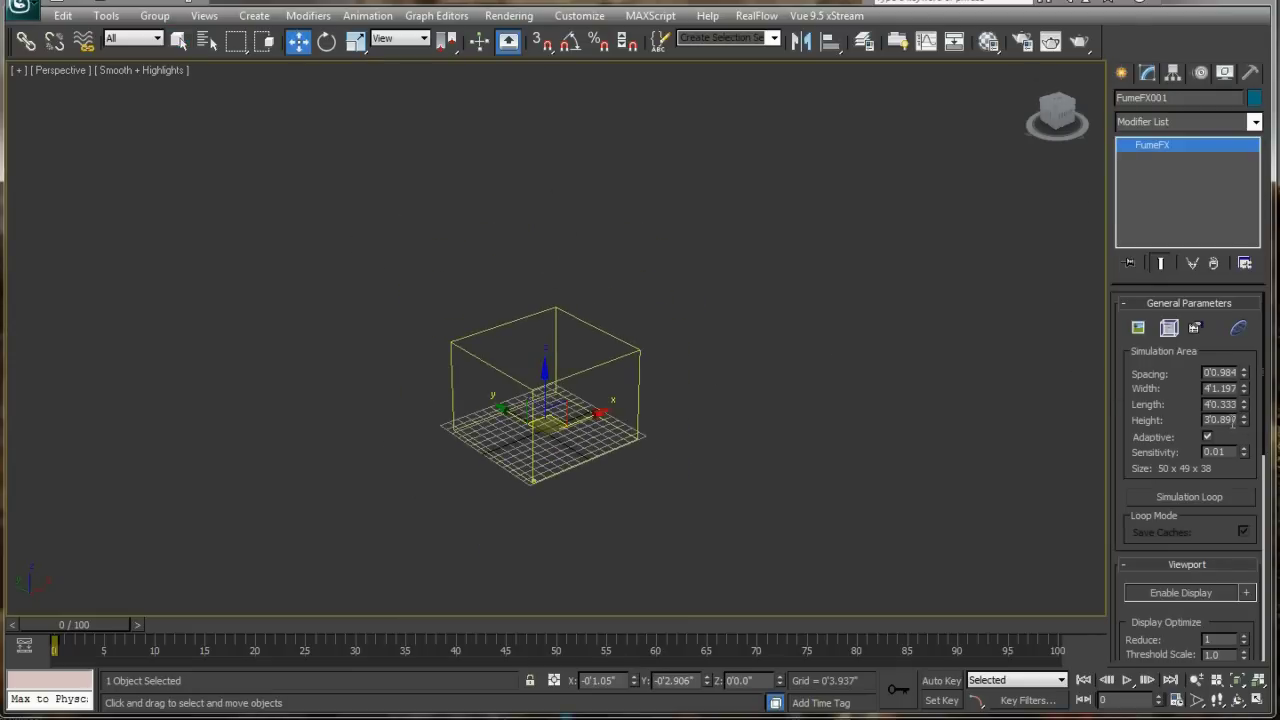
Try a height of 100 feet for the FumeFX container
{"action": "left_click", "coordinate": [1231, 421]}
{"action": "type", "text": "100"}
{"action": "key", "text": "Return"}
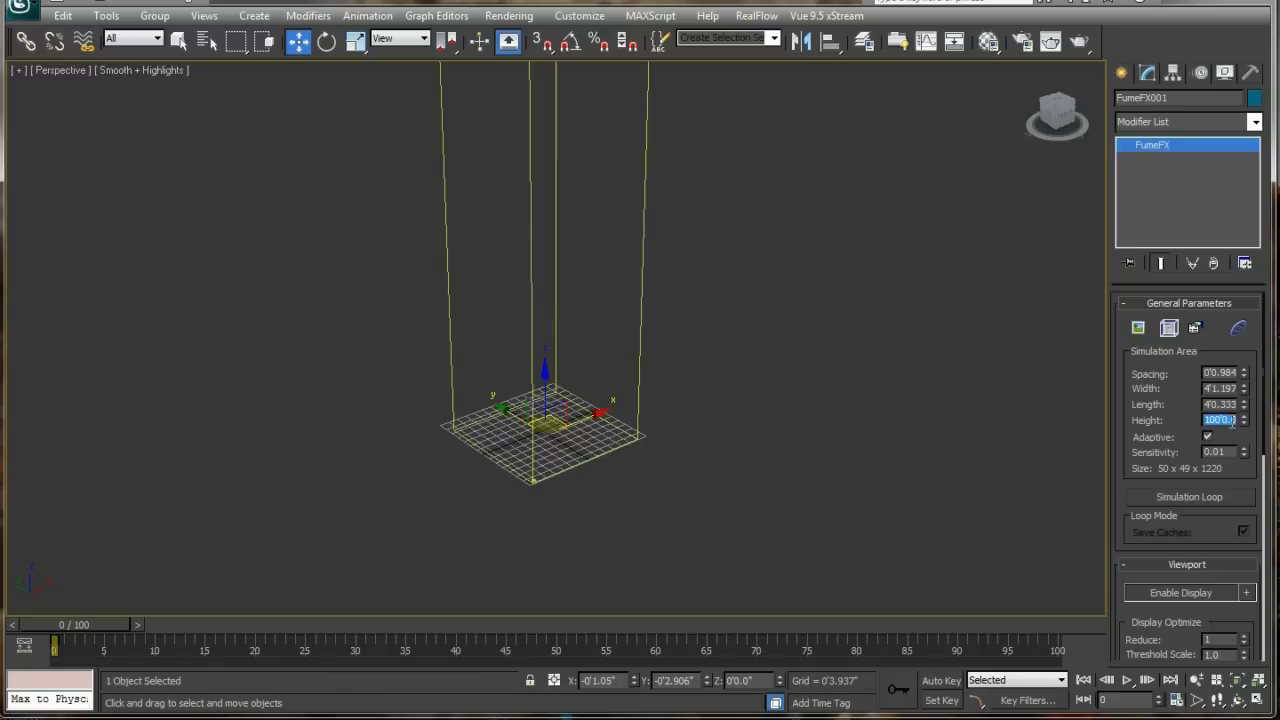
{"action": "scroll", "coordinate": [644, 402], "scroll_direction": "down", "scroll_amount": 6}
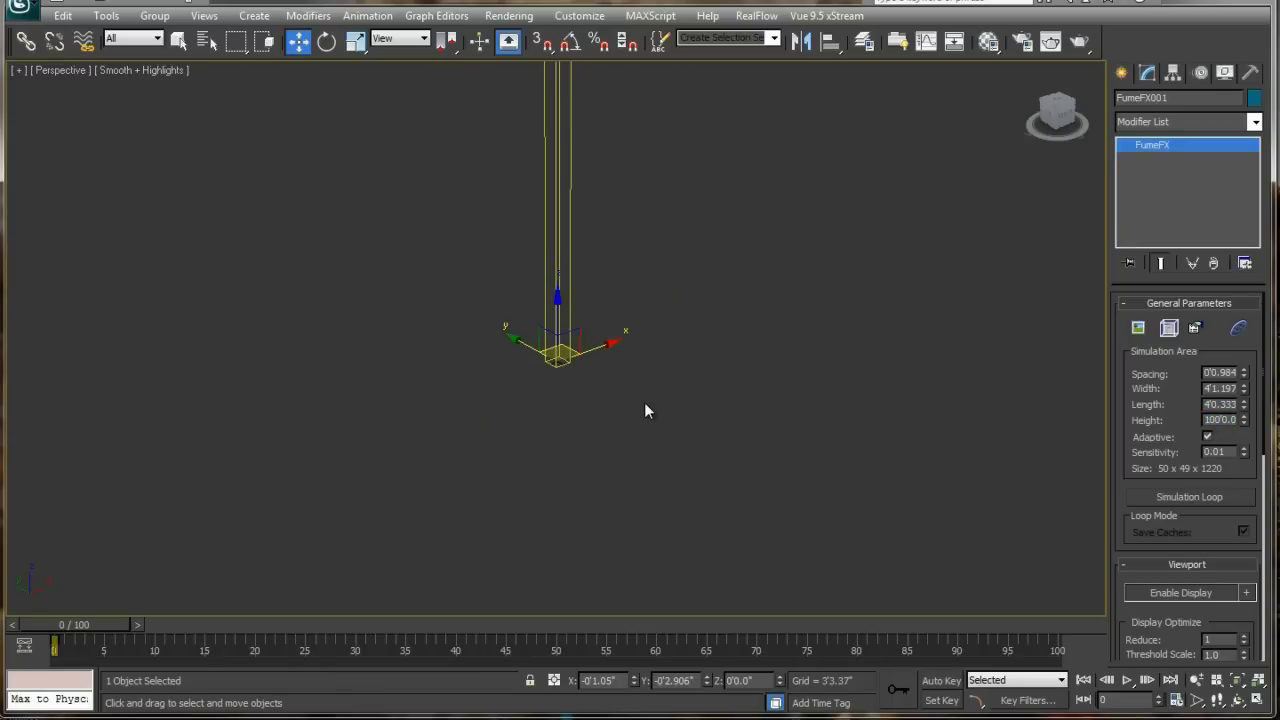
{"action": "middle_click_drag", "start_coordinate": [646, 334], "coordinate": [692, 447]}
Size the FumeFX container to 25 feet wide, 25 feet long and 50 feet high
{"action": "left_click", "coordinate": [1233, 422]}
{"action": "type", "text": "50"}
{"action": "key", "text": "Return"}
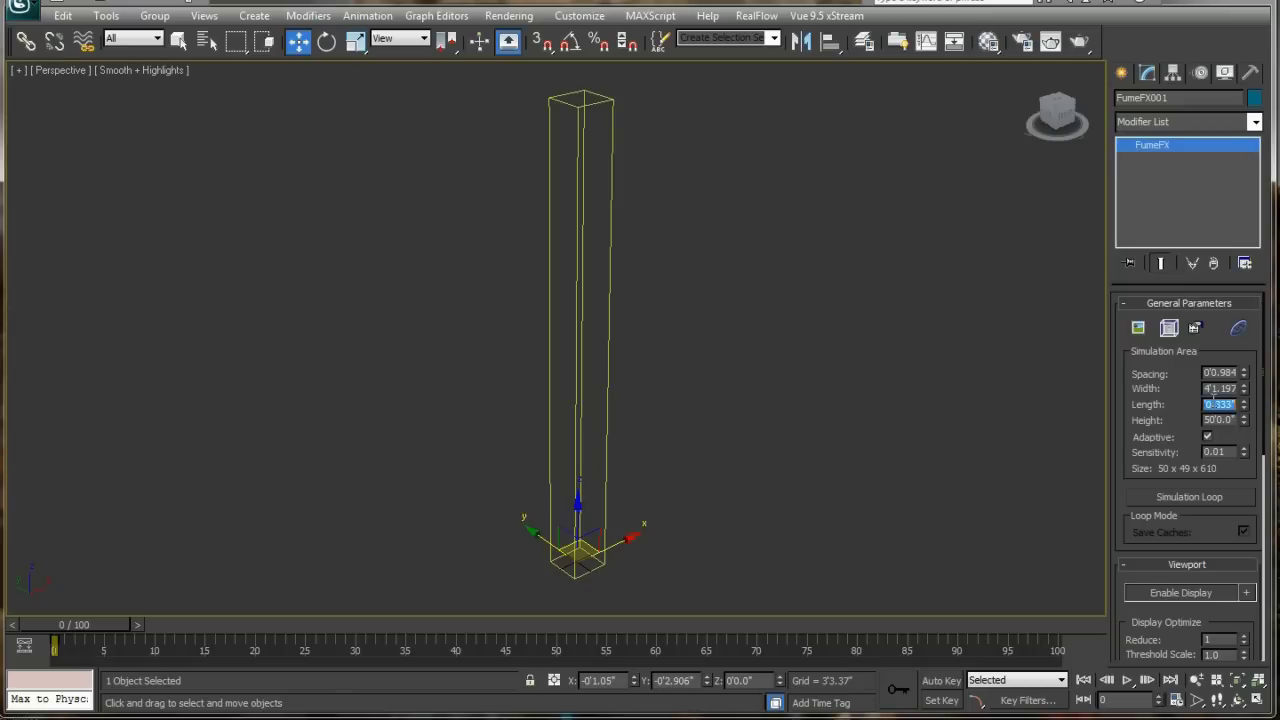
{"action": "left_click", "coordinate": [1211, 400]}
{"action": "type", "text": "25"}
{"action": "key", "text": "Return"}
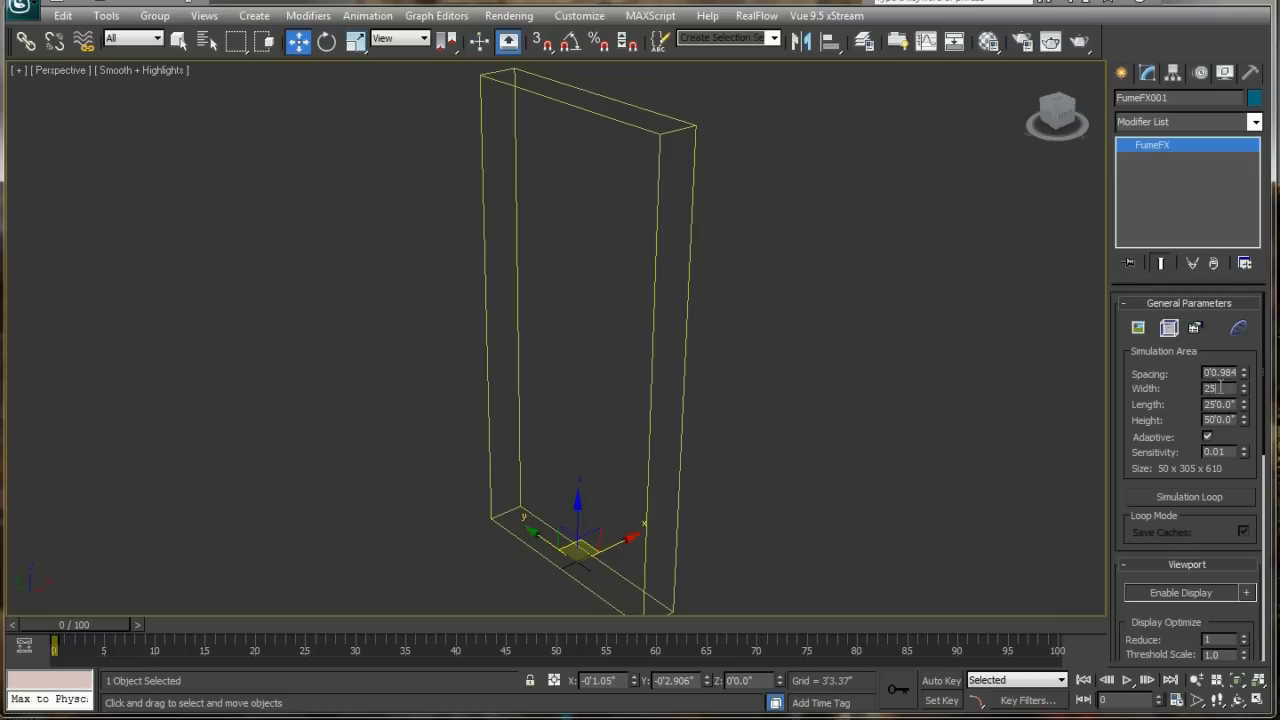
{"action": "key", "text": "Return"}
{"action": "scroll", "coordinate": [688, 345], "scroll_direction": "up", "scroll_amount": 2}
{"action": "scroll", "coordinate": [653, 342], "scroll_direction": "down", "scroll_amount": 4}
{"action": "scroll", "coordinate": [602, 384], "scroll_direction": "up", "scroll_amount": 1}
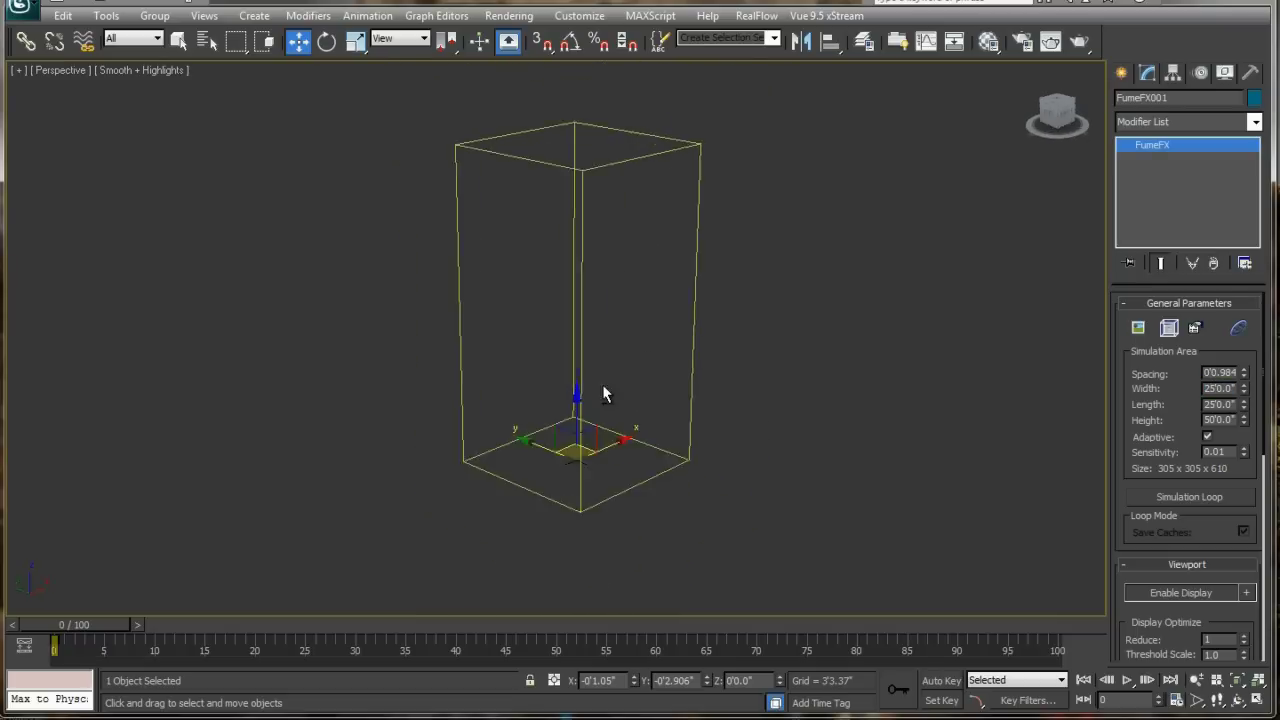
{"action": "middle_click_drag", "start_coordinate": [603, 387], "coordinate": [590, 334], "text": "alt"}
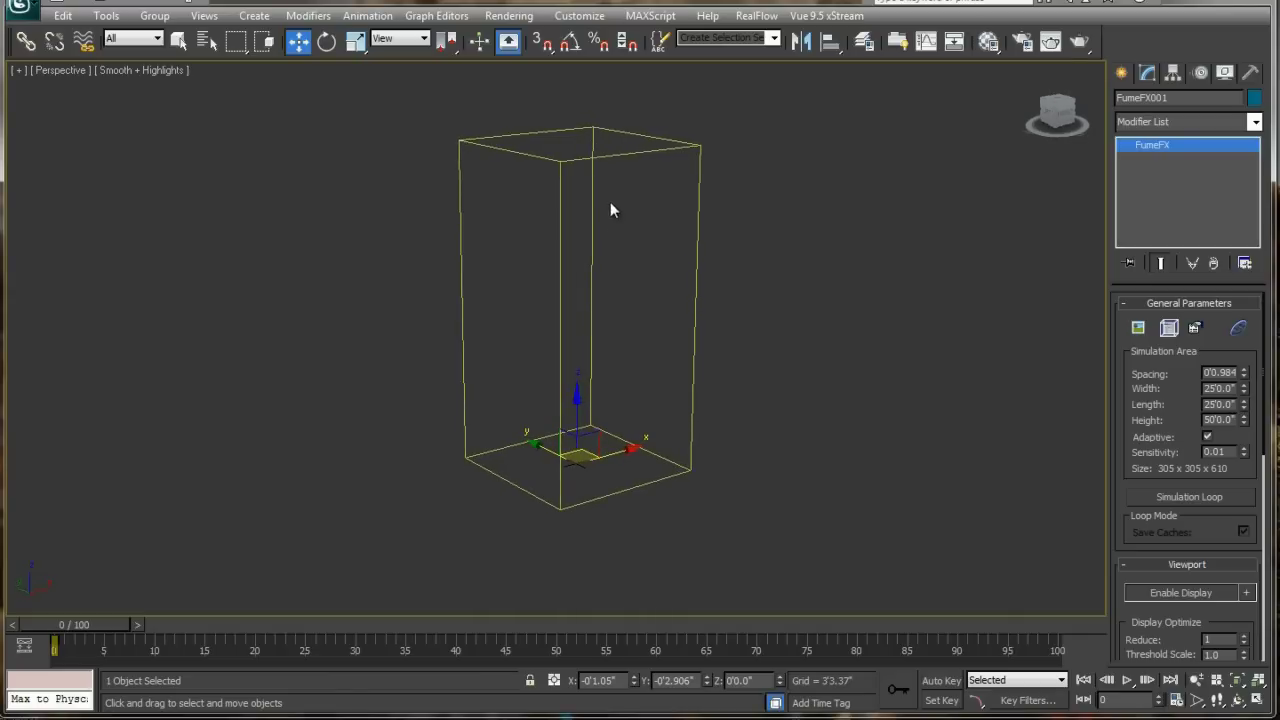
{"action": "middle_click_drag", "start_coordinate": [611, 204], "coordinate": [614, 322], "text": "alt"}
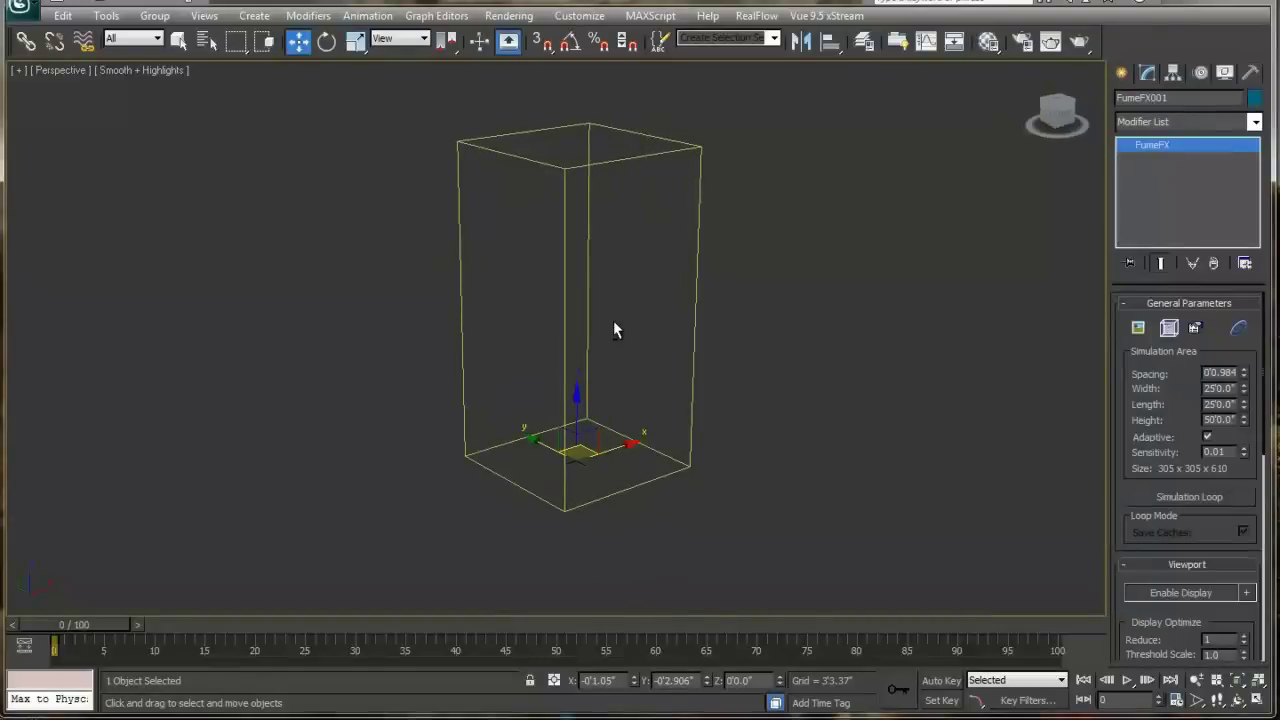
Switch the scene's display units to Generic Units
{"action": "left_click", "coordinate": [509, 18]}
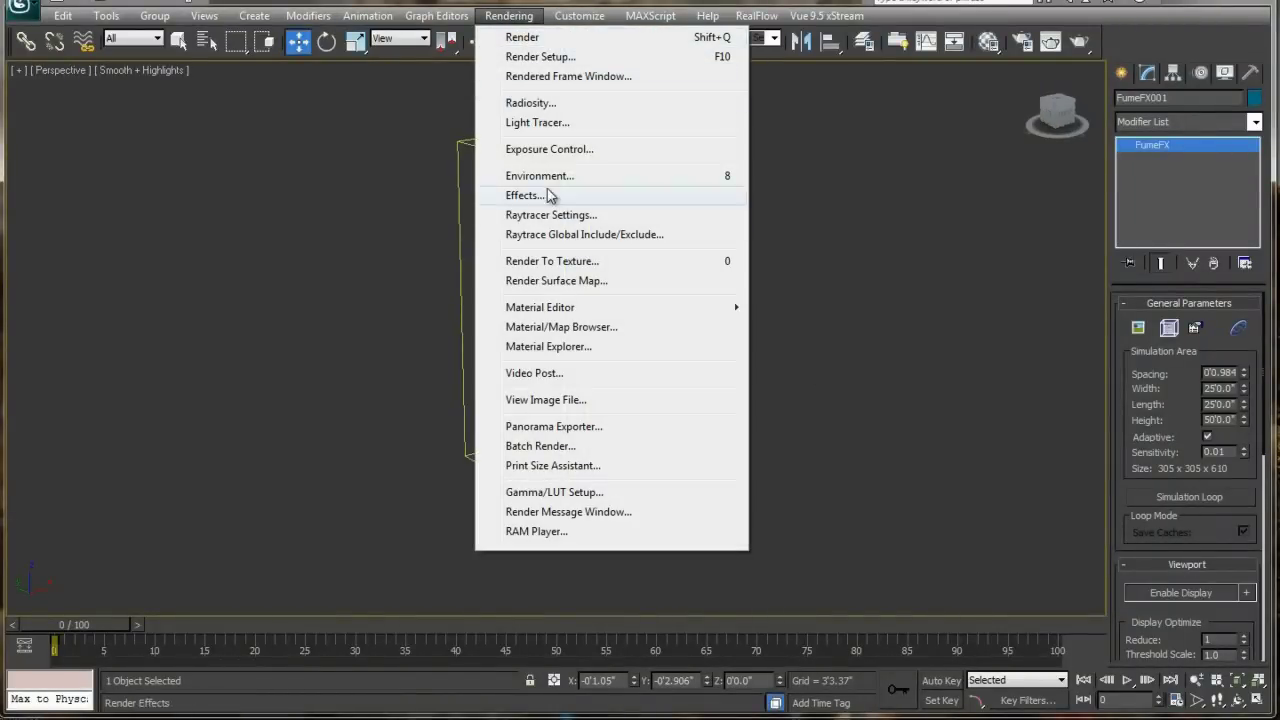
{"action": "mouse_move", "coordinate": [579, 16]}
{"action": "left_click", "coordinate": [585, 248]}
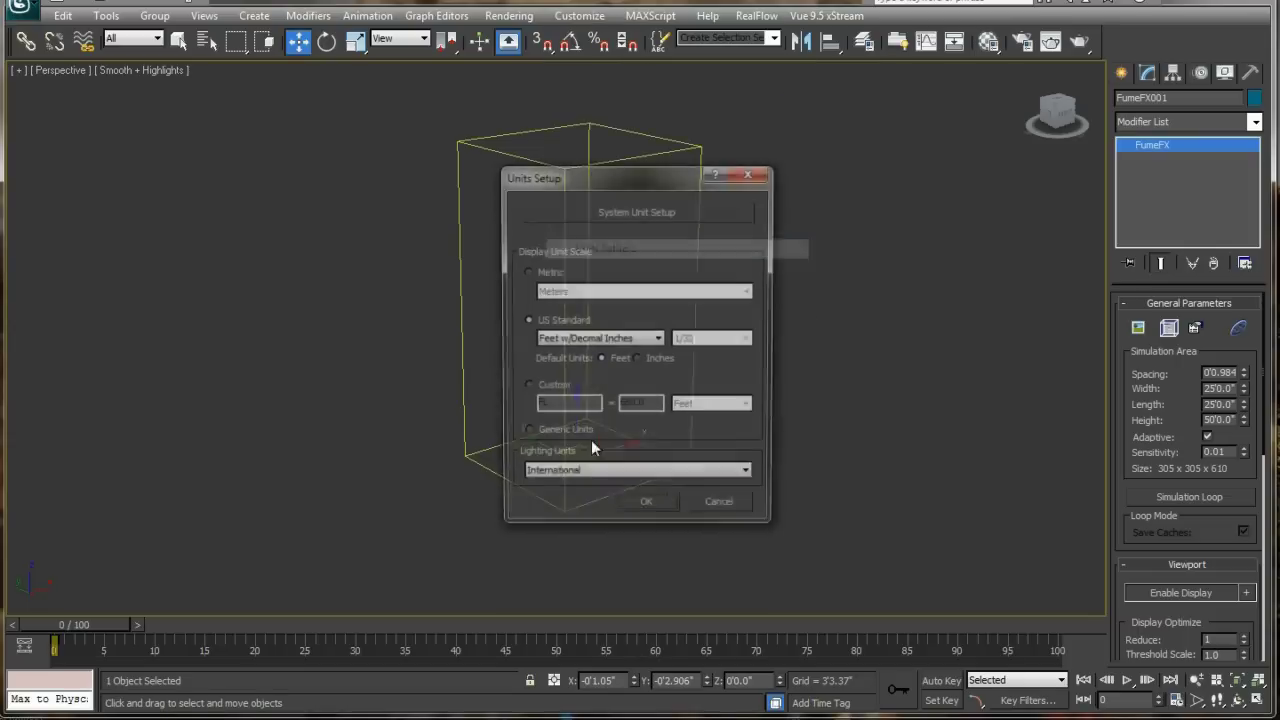
{"action": "left_click", "coordinate": [535, 433]}
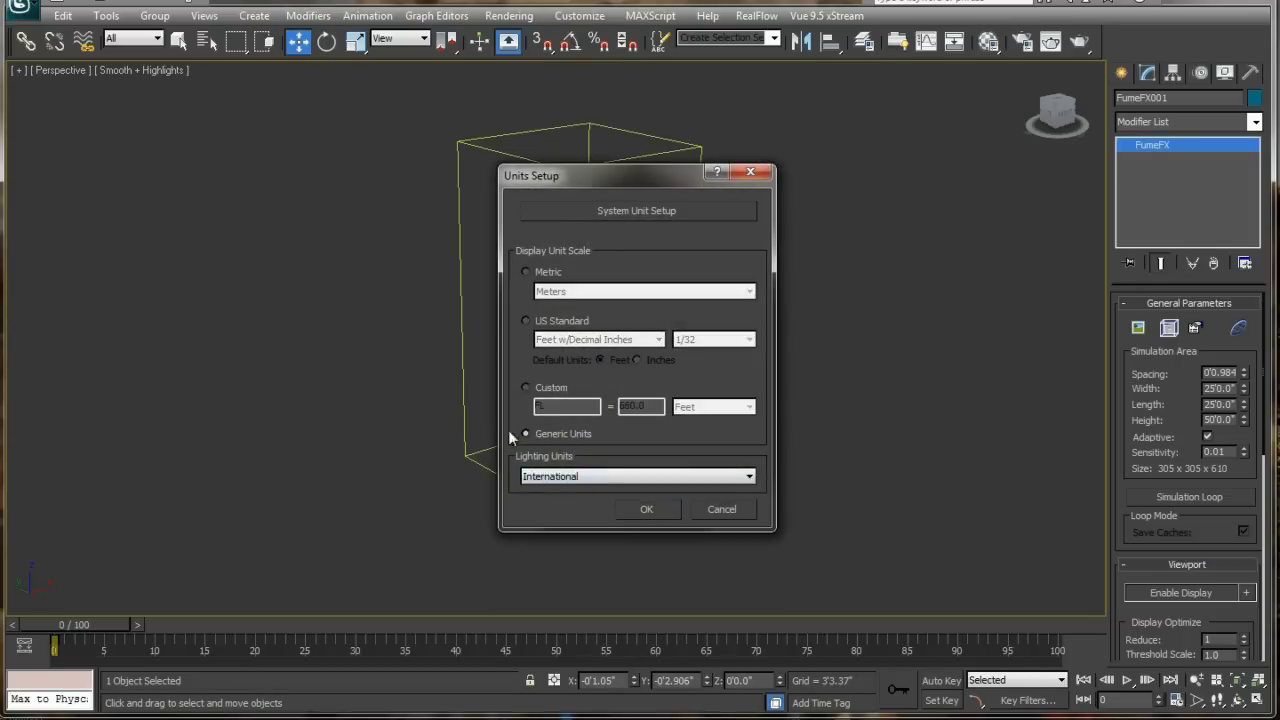
{"action": "left_click", "coordinate": [667, 513]}
{"action": "scroll", "coordinate": [625, 405], "scroll_direction": "up", "scroll_amount": 6}
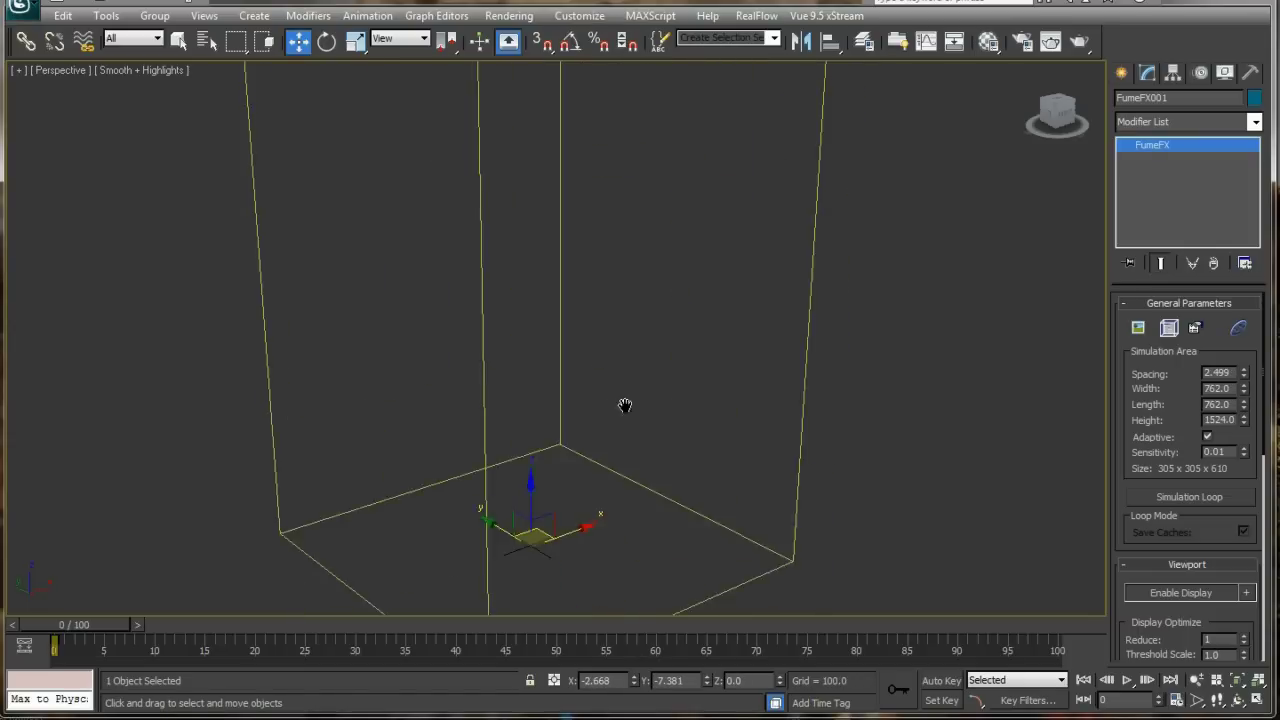
{"action": "middle_click_drag", "start_coordinate": [625, 405], "coordinate": [617, 429]}
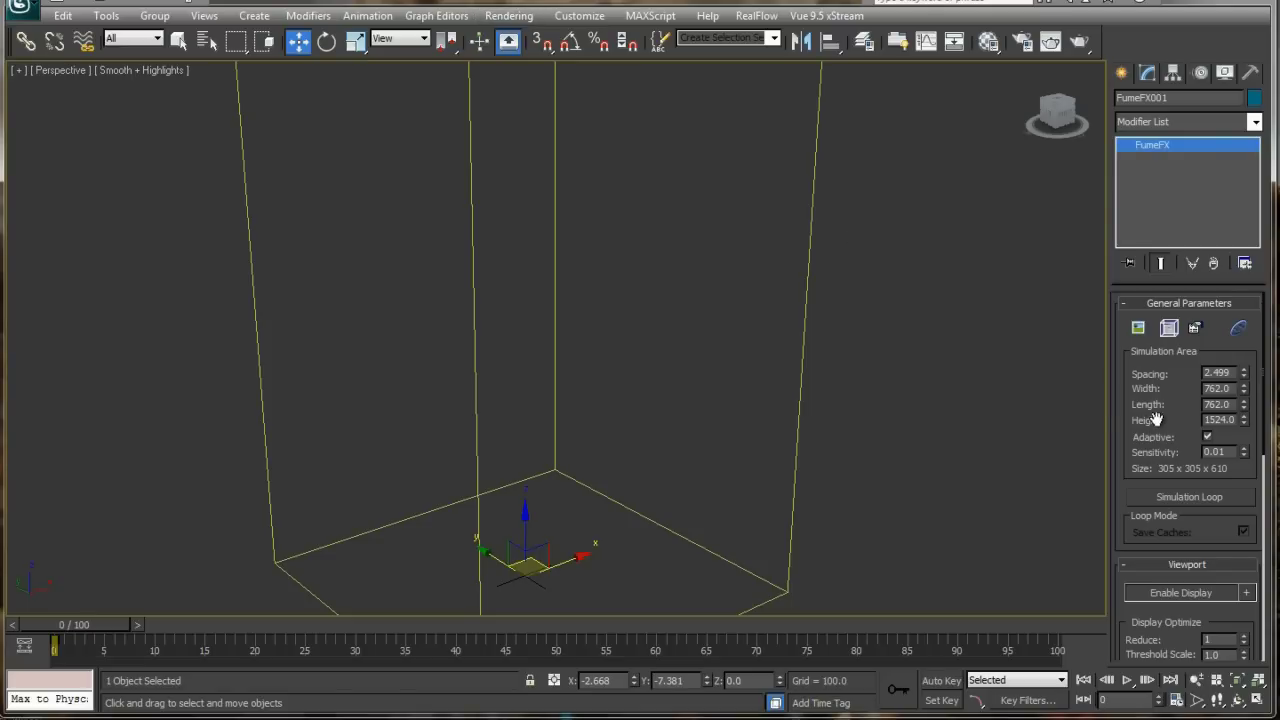
{"action": "left_click_drag", "start_coordinate": [1155, 419], "coordinate": [1200, 385]}
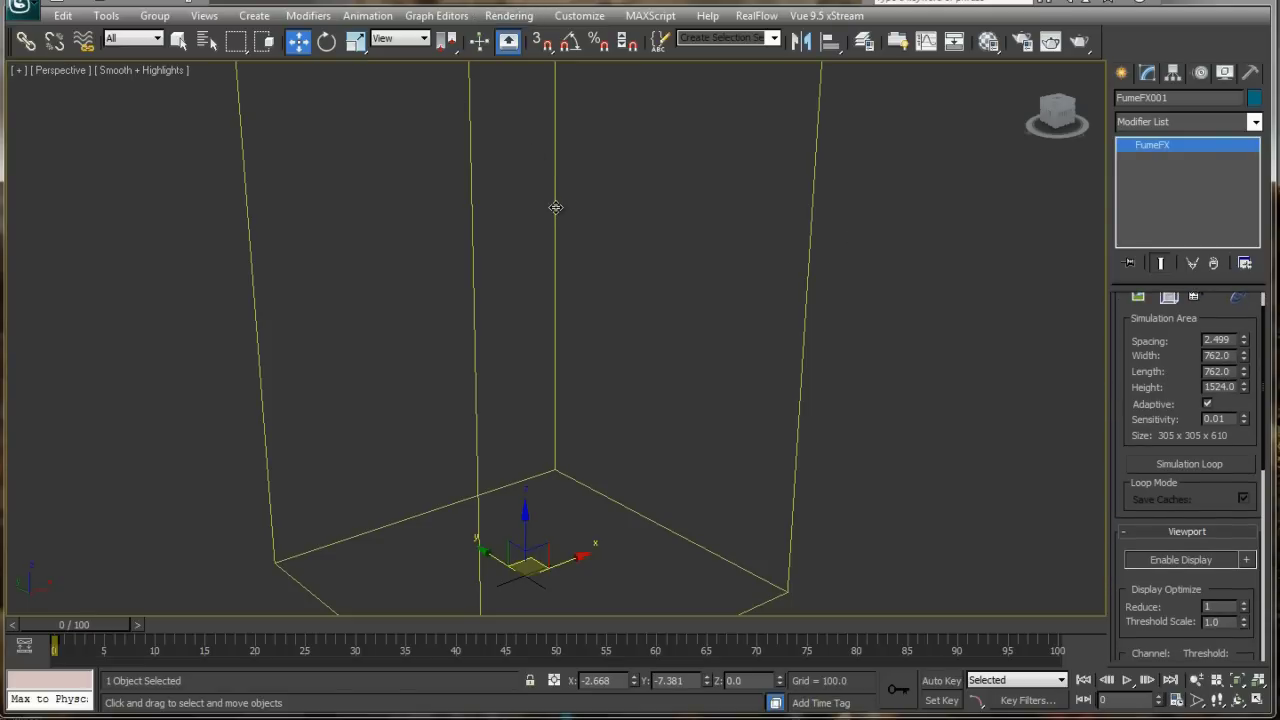
{"action": "left_click_drag", "start_coordinate": [1165, 395], "coordinate": [1152, 198]}
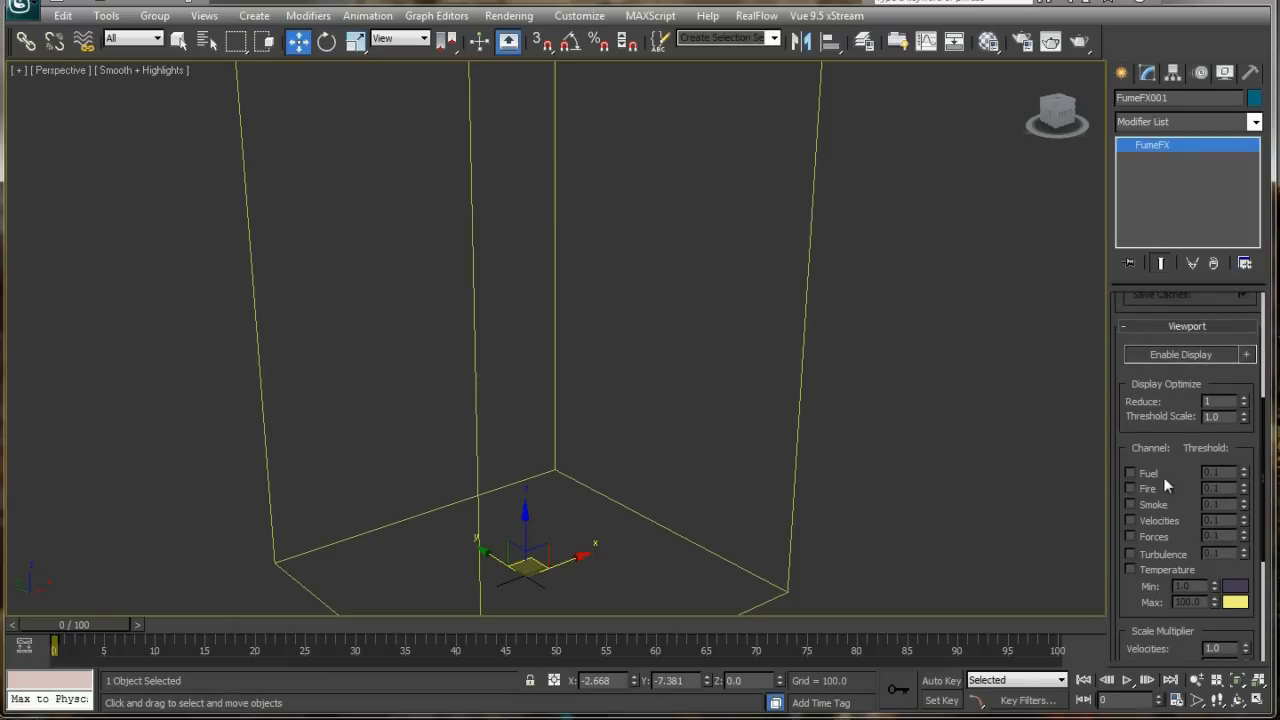
{"action": "left_click_drag", "start_coordinate": [1123, 361], "coordinate": [1096, 608]}
Create a ground box beneath the FumeFX container, about 1135 long and 1297 wide, with a height of about -35
{"action": "middle_click_drag", "start_coordinate": [480, 330], "coordinate": [525, 240]}
{"action": "left_click", "coordinate": [1121, 73]}
{"action": "left_click", "coordinate": [1188, 127]}
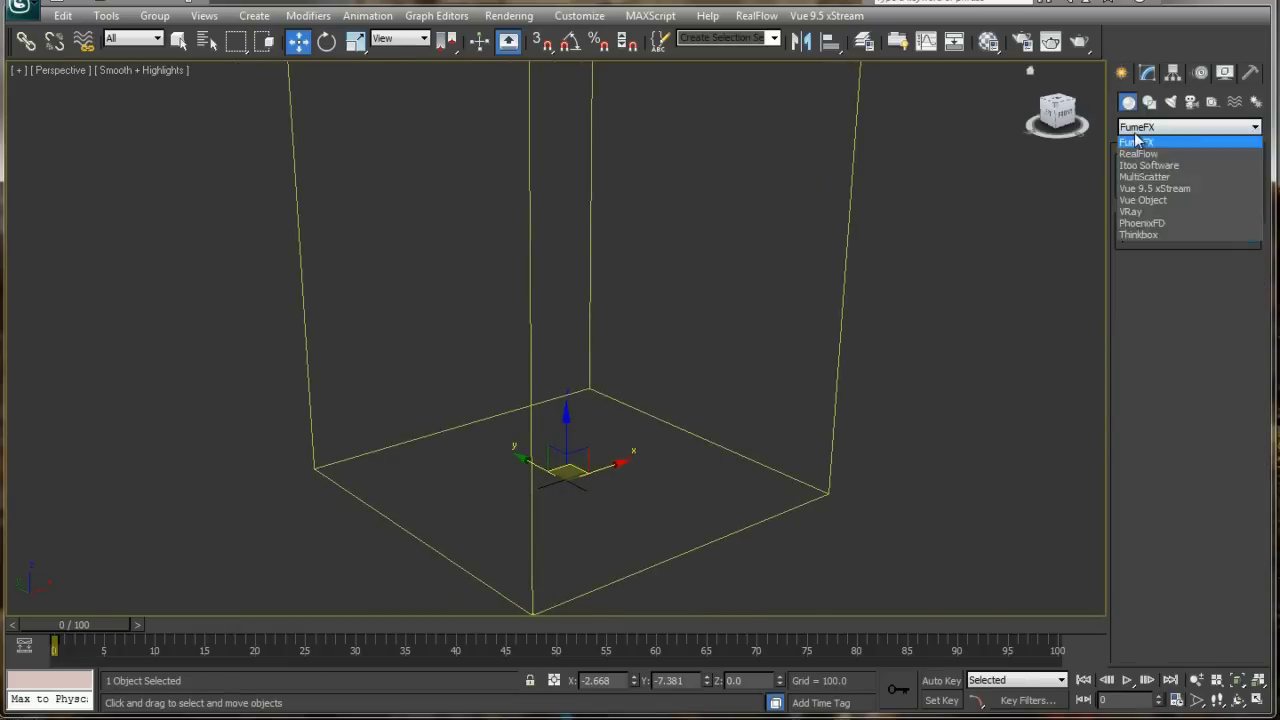
{"action": "left_click", "coordinate": [1150, 140]}
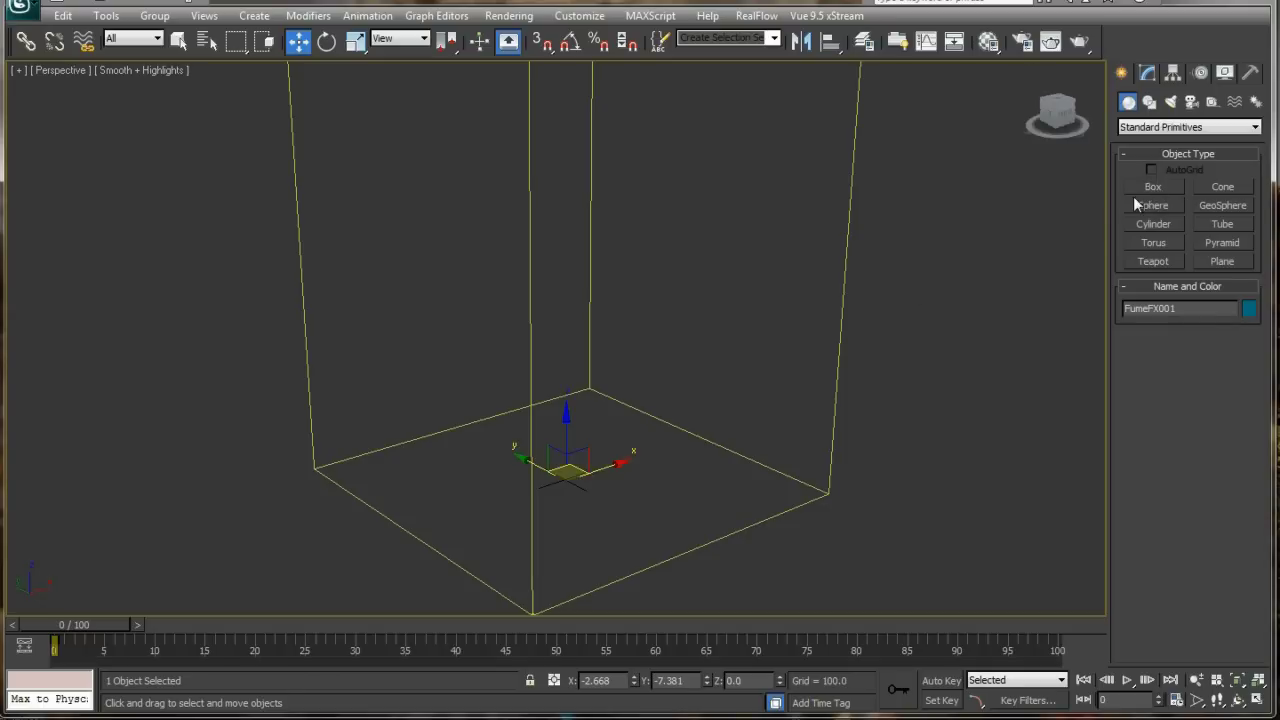
{"action": "left_click", "coordinate": [1145, 187]}
{"action": "middle_click_drag", "start_coordinate": [903, 349], "coordinate": [797, 357], "text": "alt"}
{"action": "left_click_drag", "start_coordinate": [290, 387], "coordinate": [826, 441]}
{"action": "left_click", "coordinate": [829, 449]}
{"action": "right_click", "coordinate": [829, 449]}
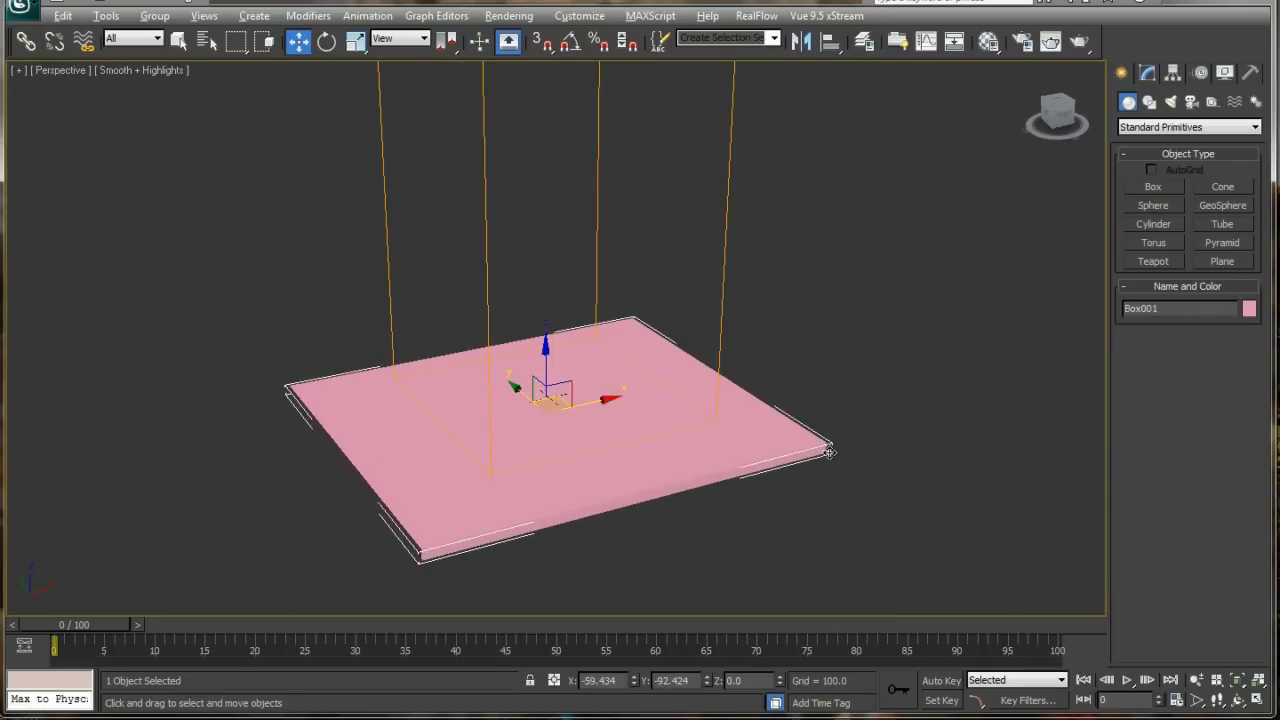
Change the ground box's object color to grey
{"action": "middle_click_drag", "start_coordinate": [829, 449], "coordinate": [803, 372], "text": "alt"}
{"action": "left_click", "coordinate": [1147, 74]}
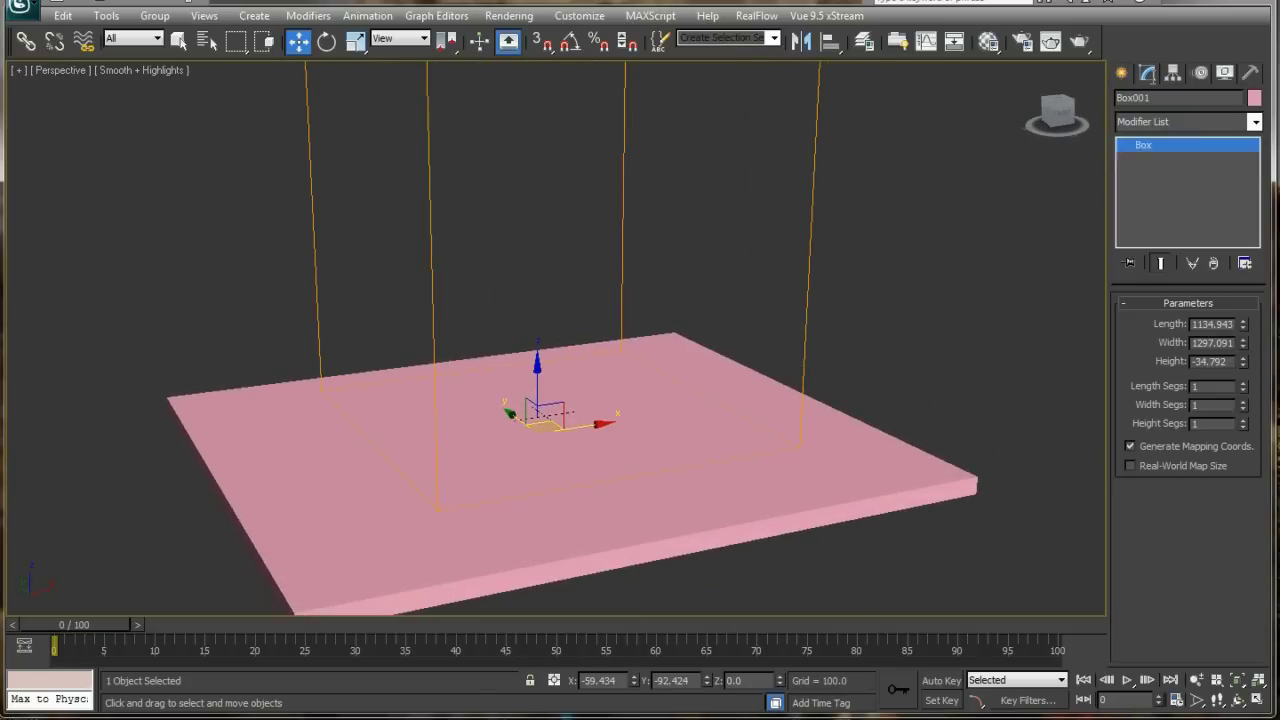
{"action": "left_click", "coordinate": [1252, 98]}
{"action": "left_click", "coordinate": [736, 412]}
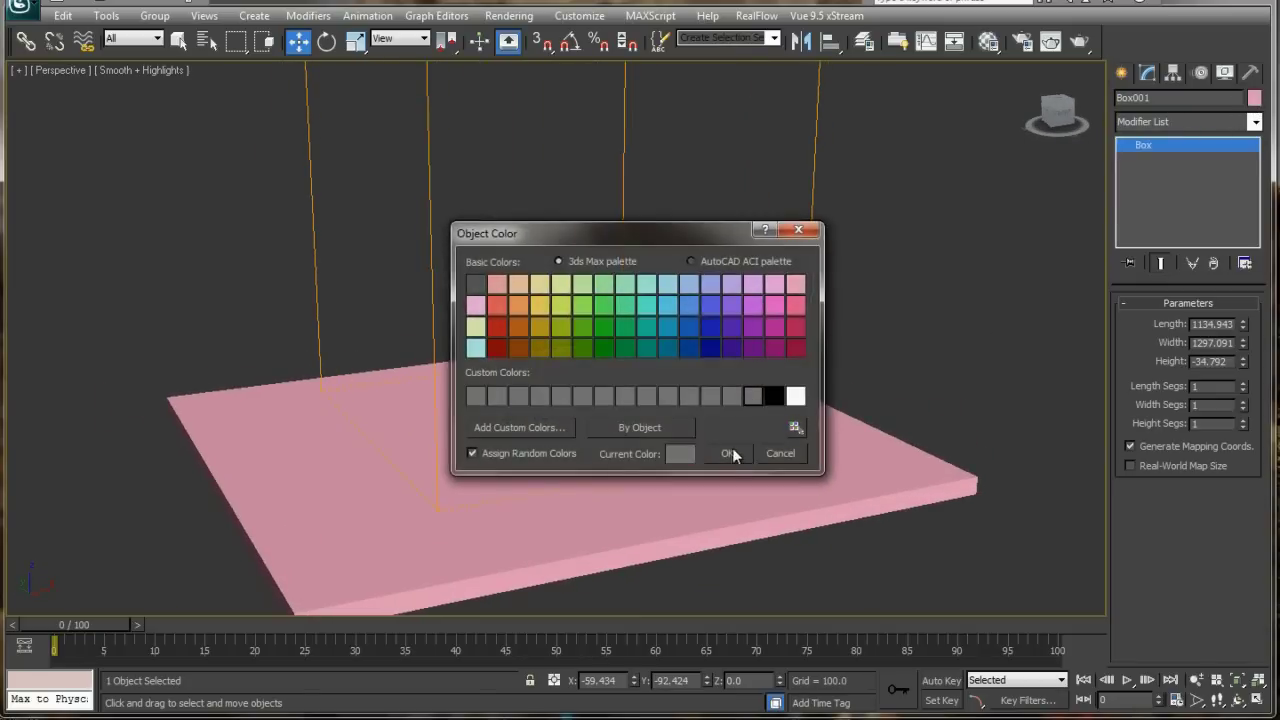
{"action": "left_click", "coordinate": [732, 448]}
{"action": "middle_click_drag", "start_coordinate": [749, 409], "coordinate": [733, 437]}
Create a FumeFX Simple Source about 181 in diameter at the centre of the container's floor
{"action": "left_click_drag", "start_coordinate": [557, 166], "coordinate": [663, 218]}
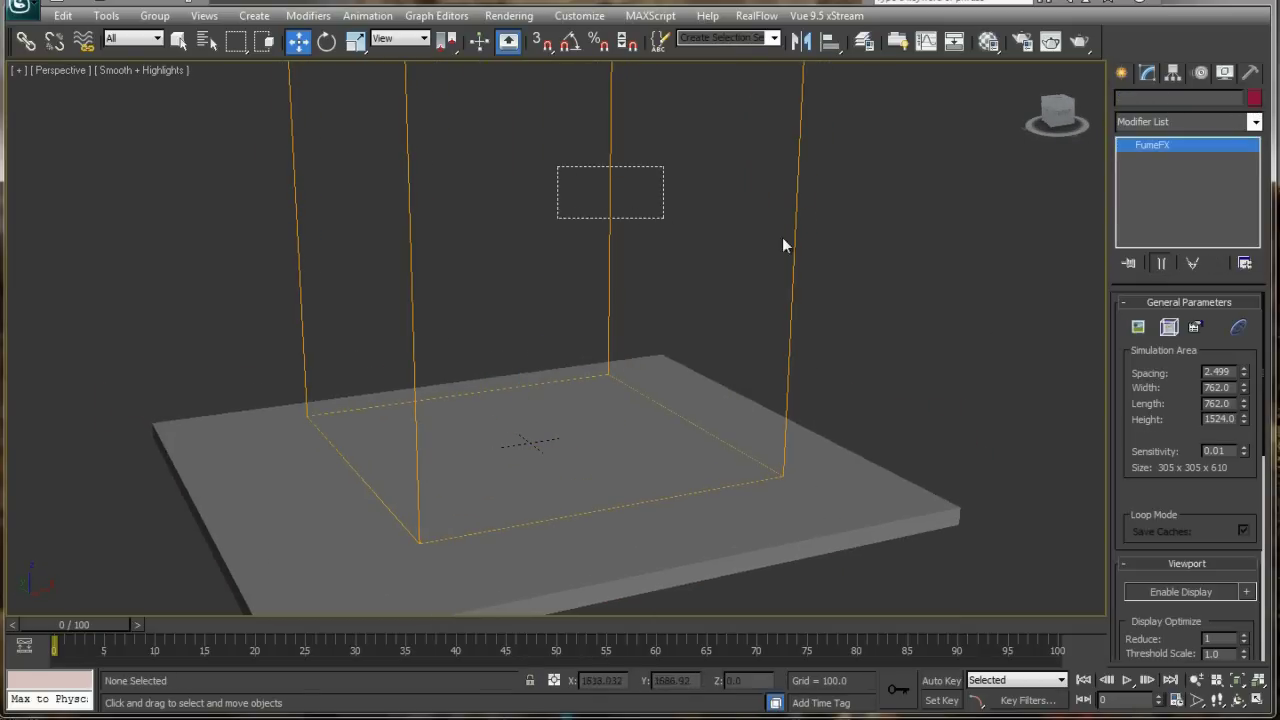
{"action": "left_click", "coordinate": [1121, 73]}
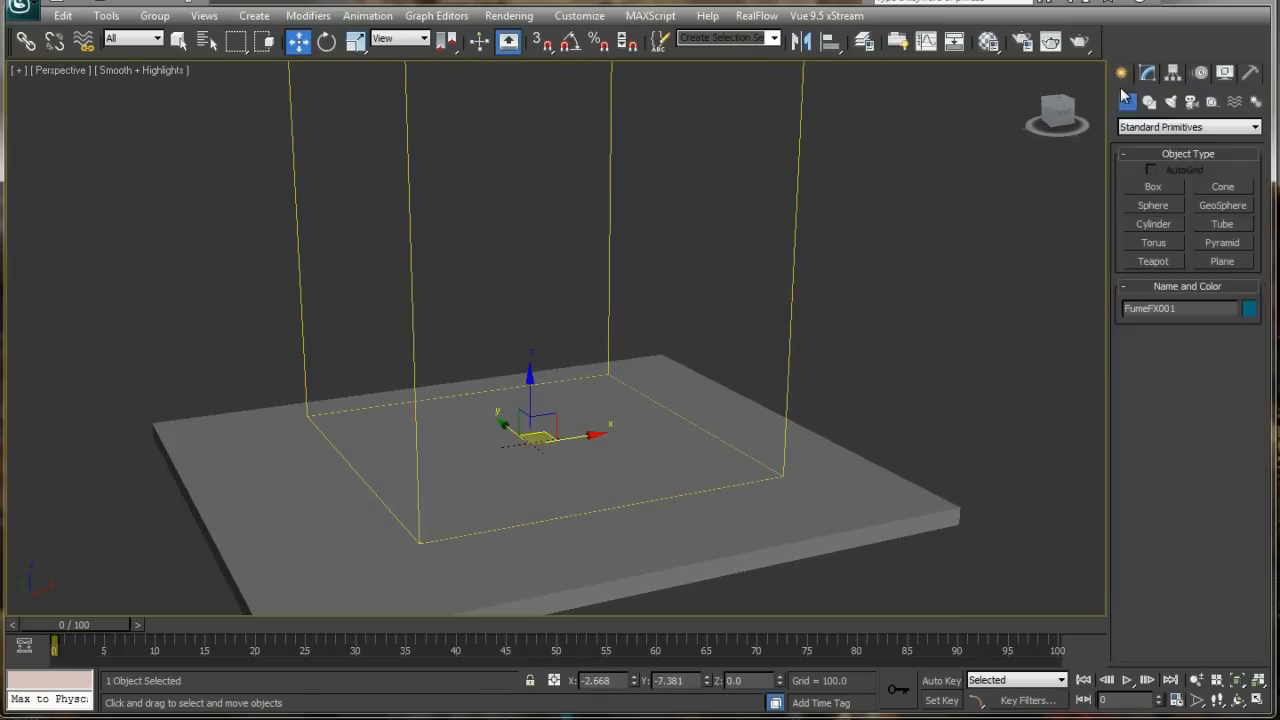
{"action": "left_click", "coordinate": [1211, 102]}
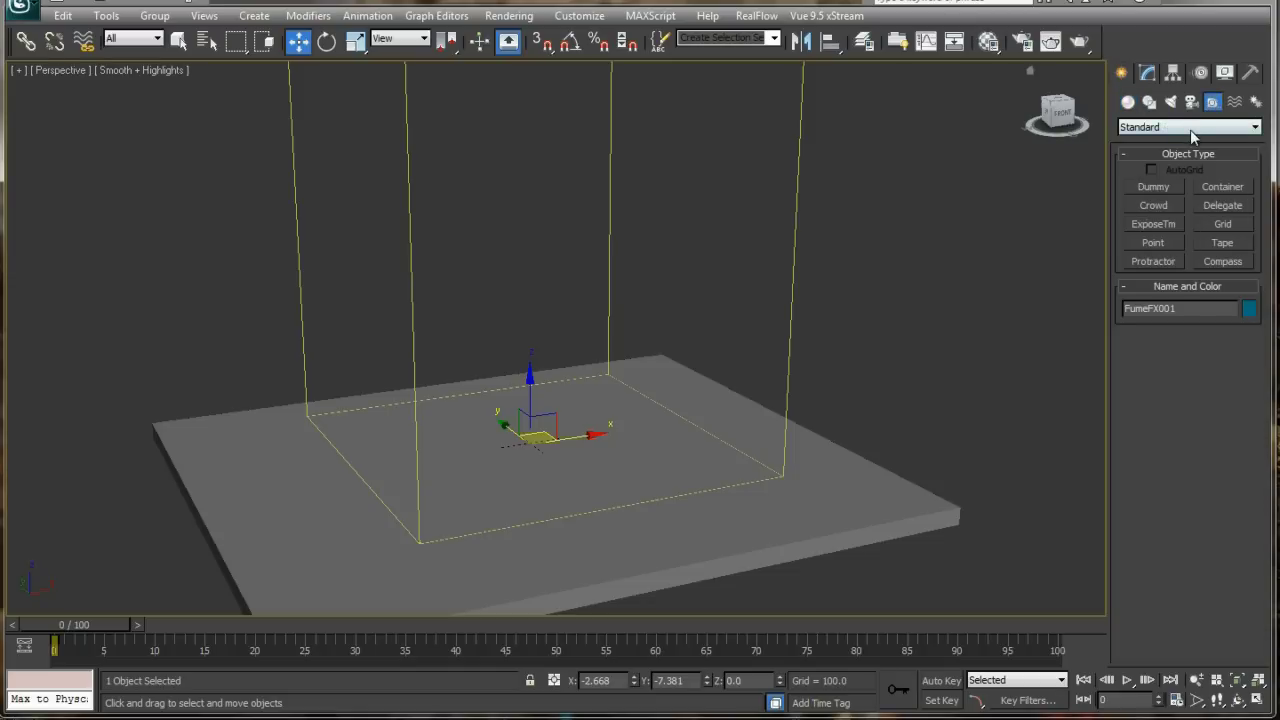
{"action": "left_click", "coordinate": [1191, 131]}
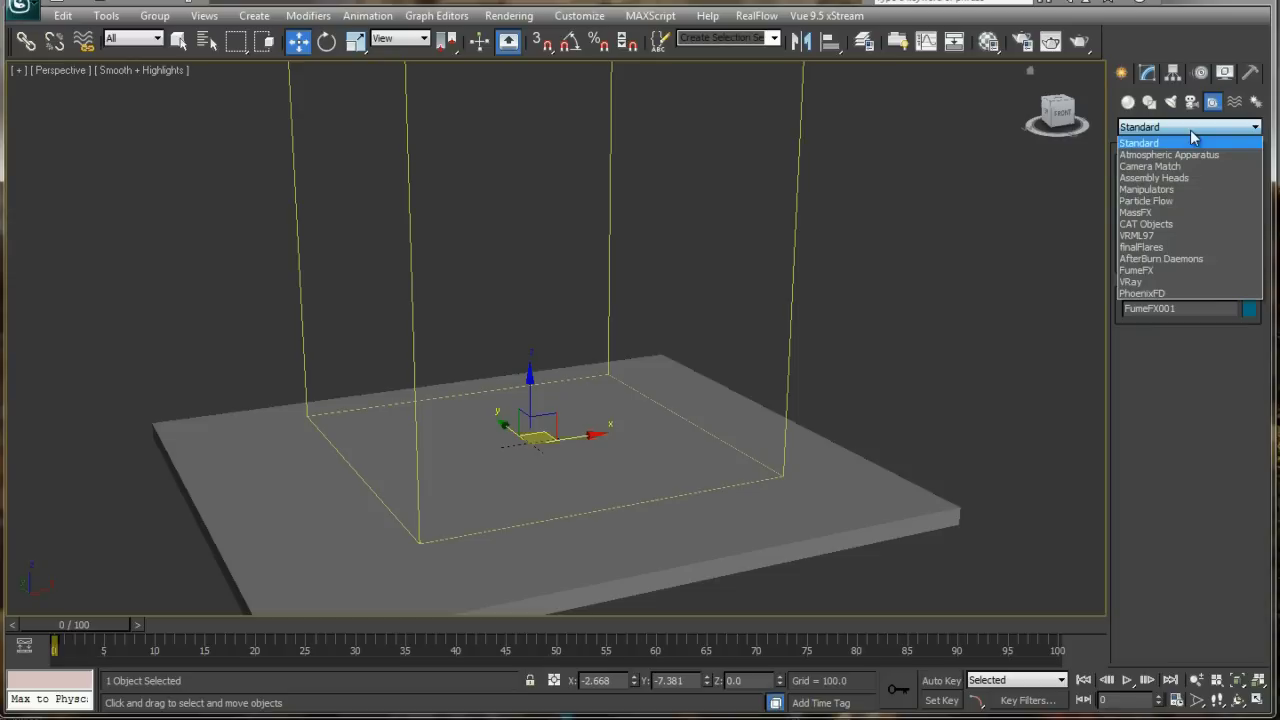
{"action": "left_click", "coordinate": [1148, 270]}
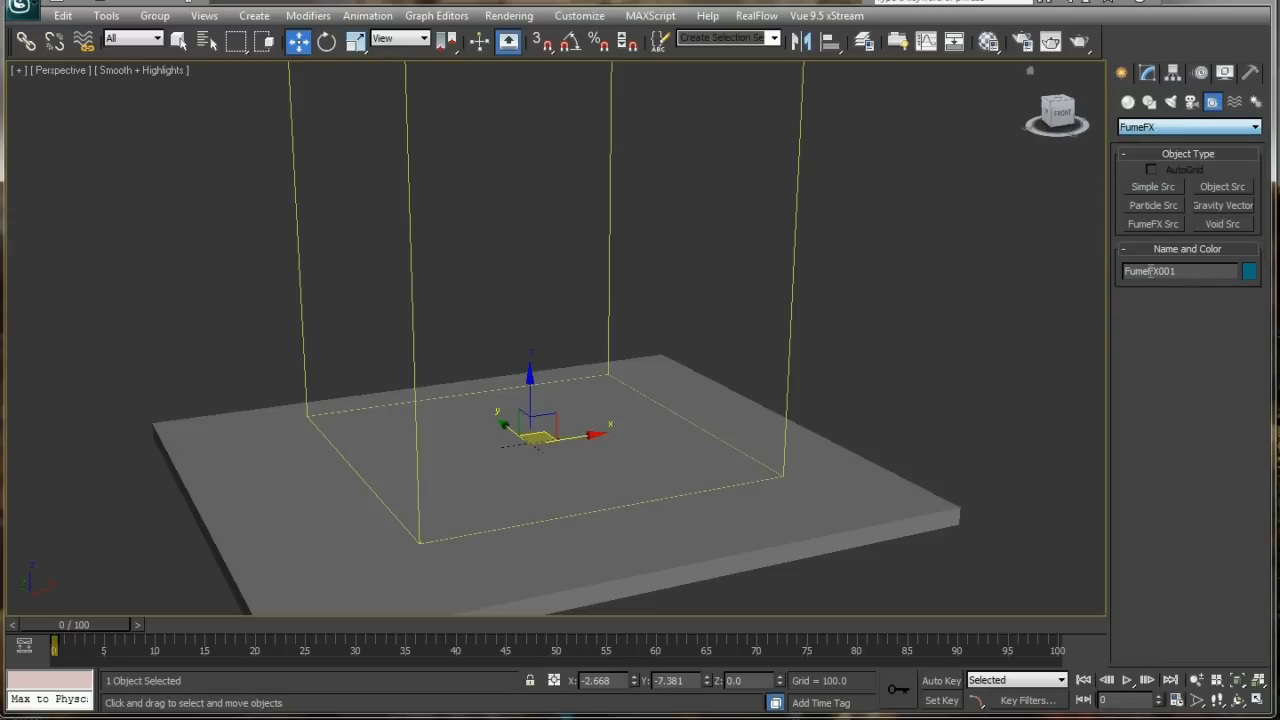
{"action": "left_click", "coordinate": [1150, 188]}
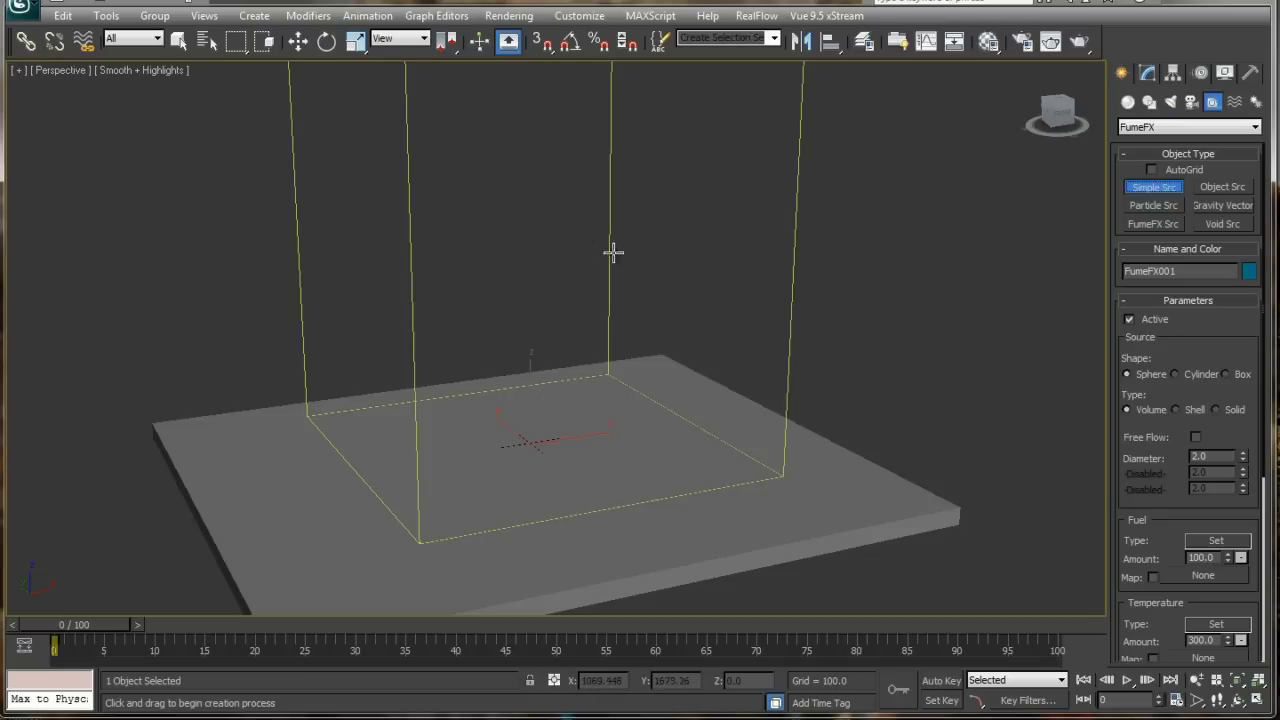
{"action": "left_click_drag", "start_coordinate": [526, 443], "coordinate": [566, 450]}
{"action": "right_click", "coordinate": [568, 452]}
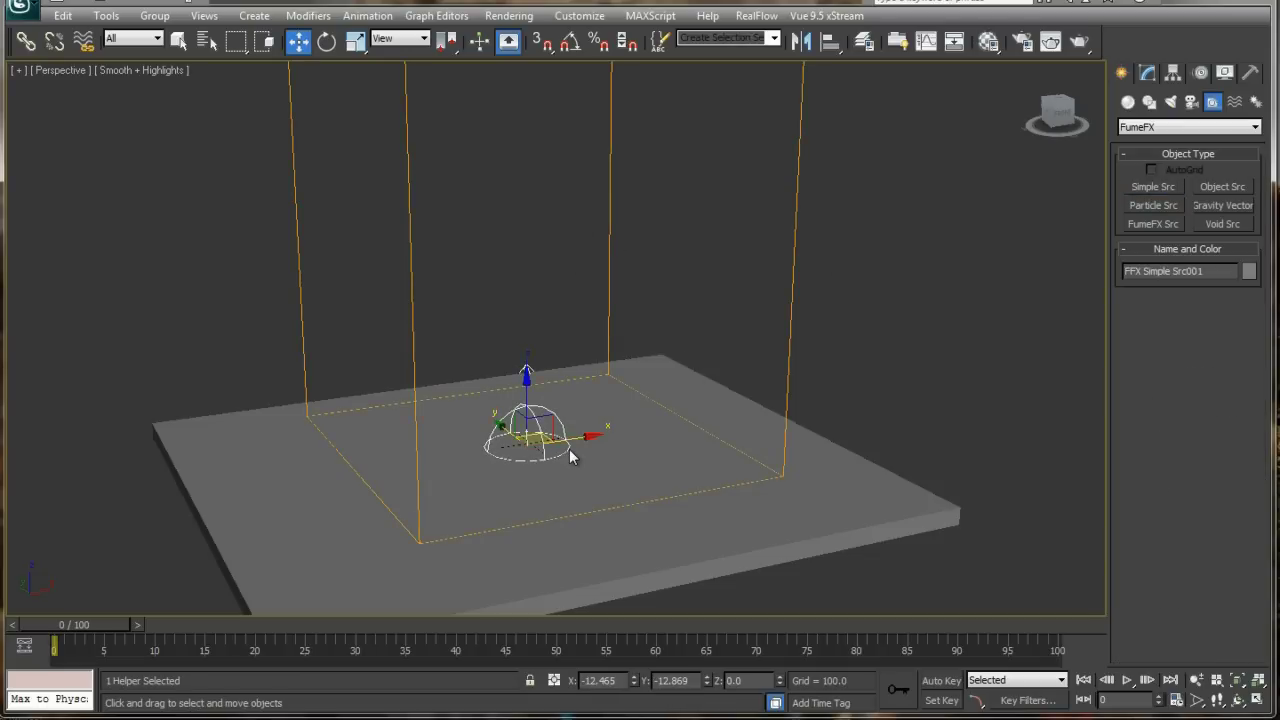
Raise the simple source to a Z height of about 72 and display its parameters
{"action": "left_click", "coordinate": [780, 250]}
{"action": "left_click", "coordinate": [772, 252]}
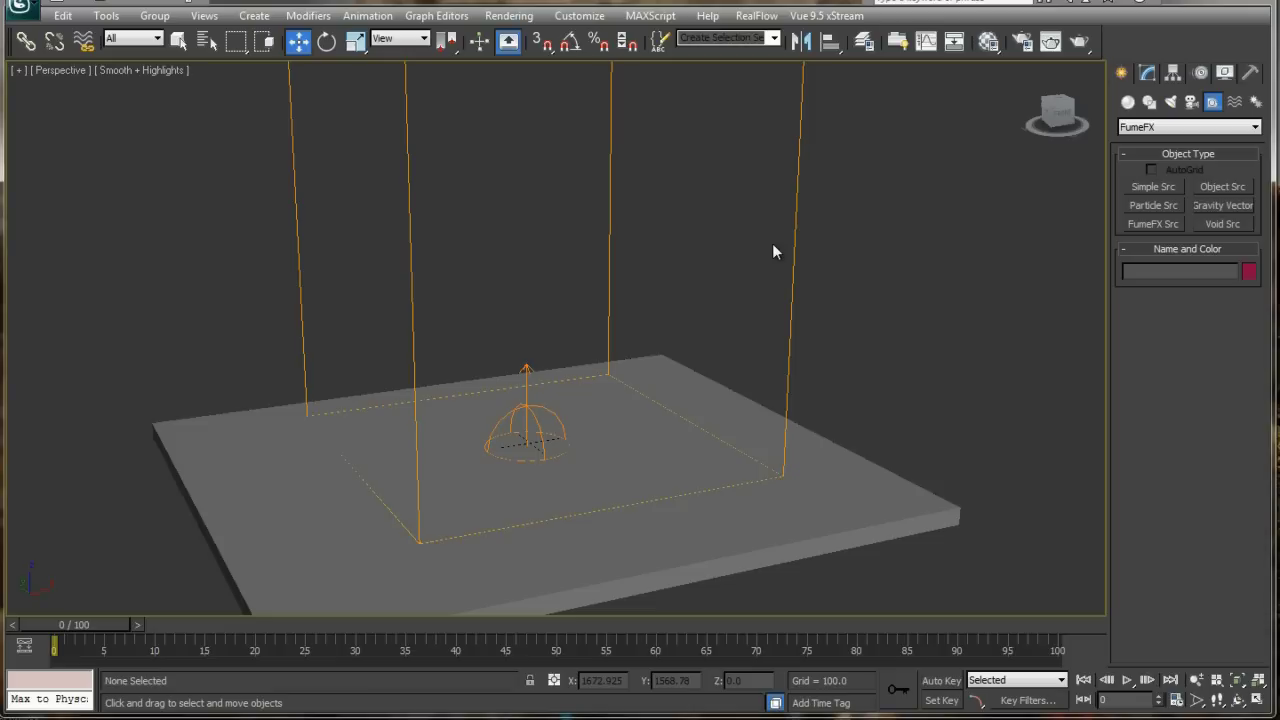
{"action": "left_click", "coordinate": [523, 368]}
{"action": "left_click_drag", "start_coordinate": [523, 368], "coordinate": [526, 335]}
{"action": "left_click", "coordinate": [1148, 75]}
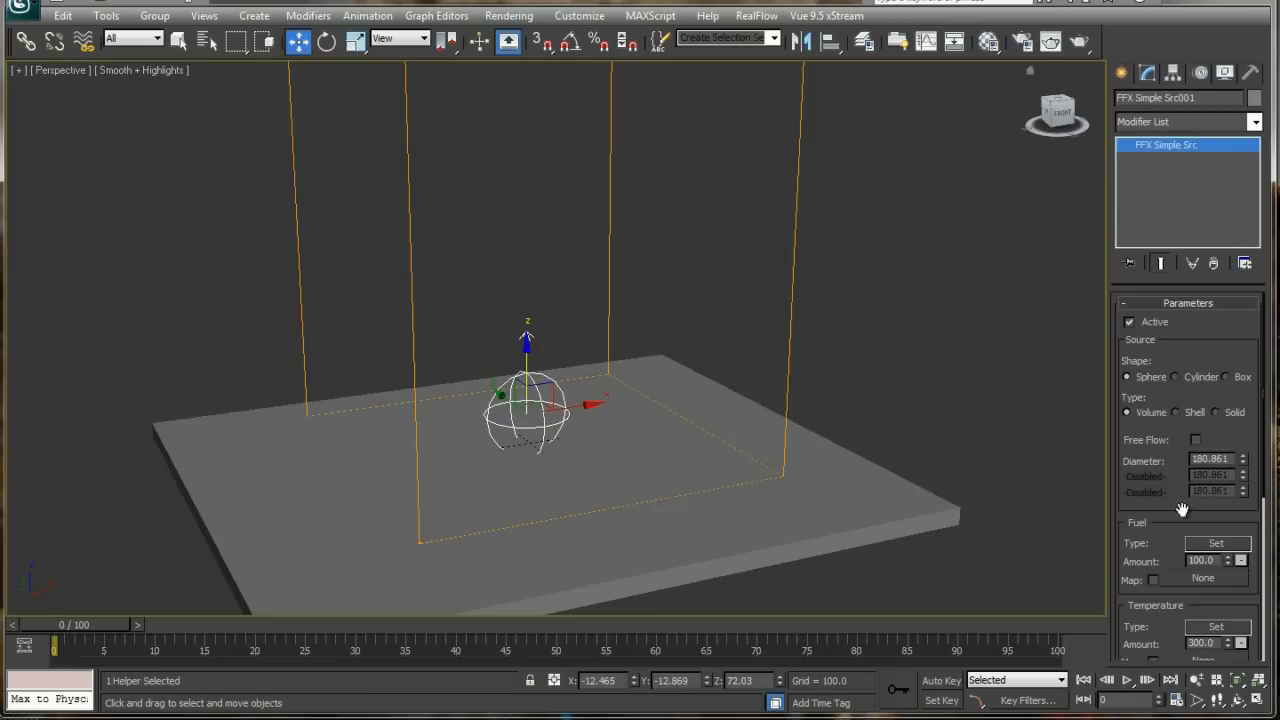
{"action": "left_click_drag", "start_coordinate": [1181, 510], "coordinate": [1170, 371]}
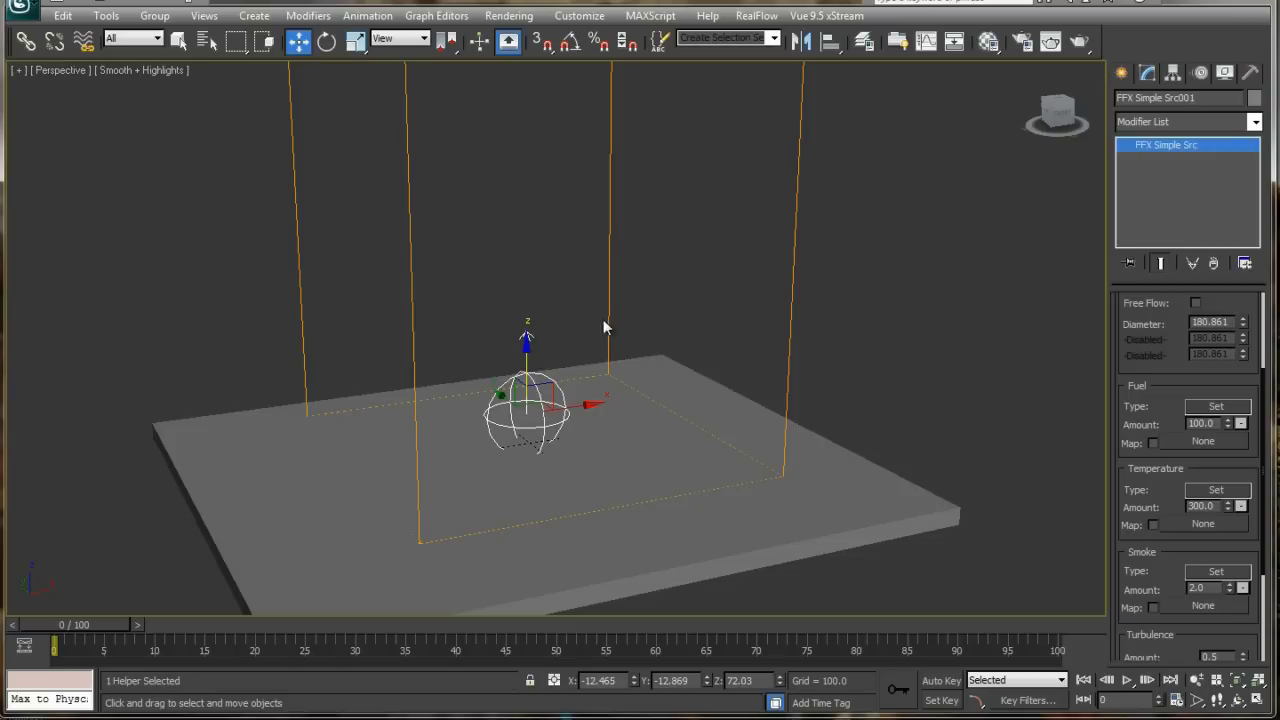
{"action": "middle_click_drag", "start_coordinate": [603, 327], "coordinate": [559, 357], "text": "alt"}
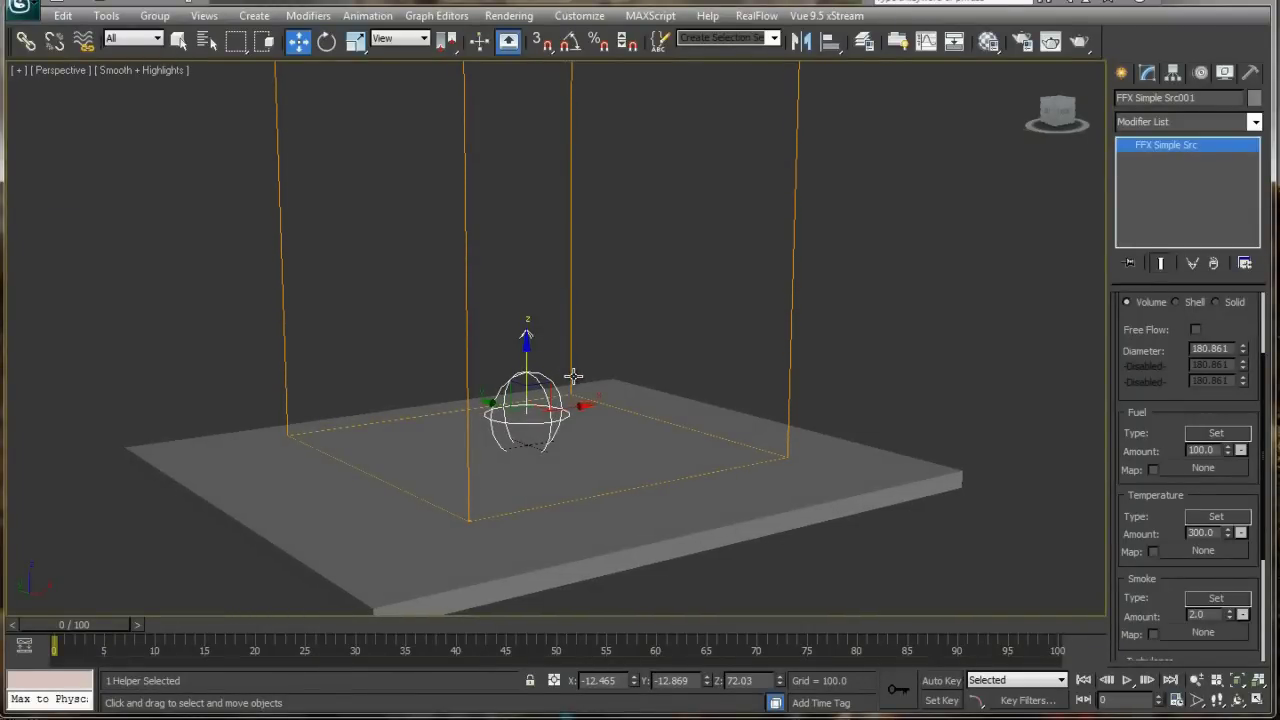
{"action": "middle_click_drag", "start_coordinate": [548, 342], "coordinate": [567, 366]}
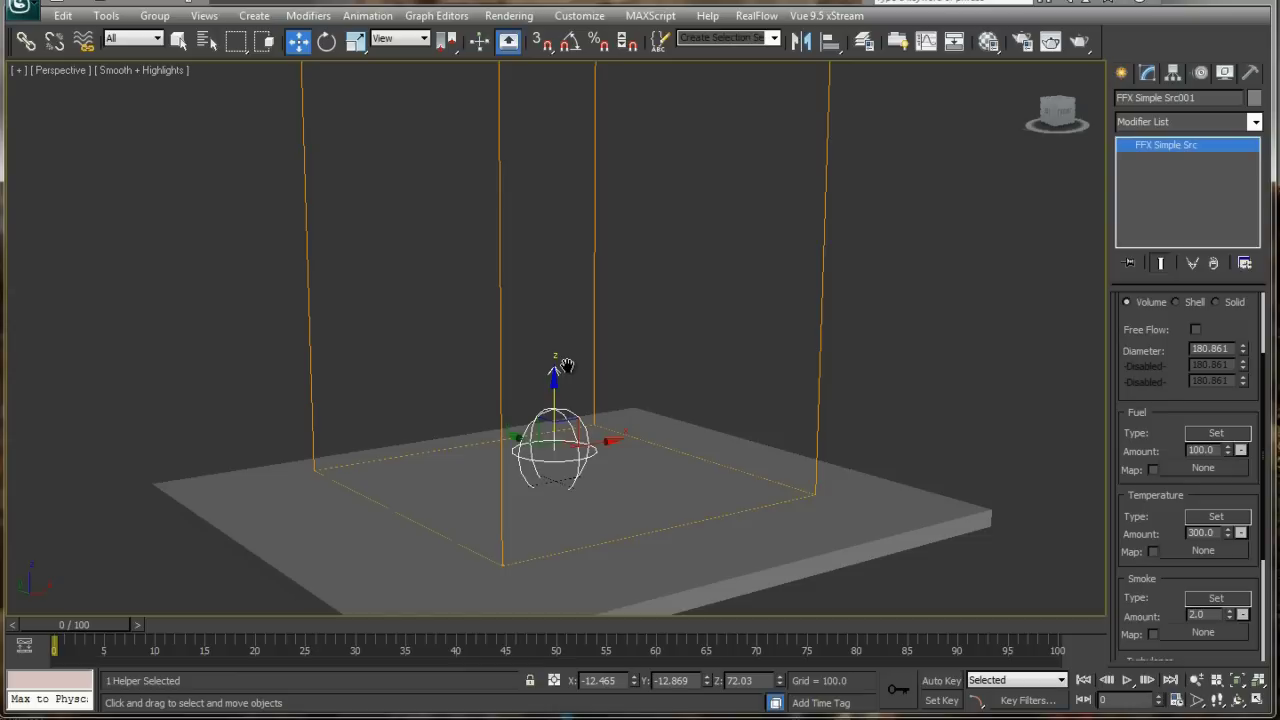
Add the ground box and the simple source to the FumeFX container's list of objects and sources
{"action": "left_click_drag", "start_coordinate": [551, 200], "coordinate": [824, 305]}
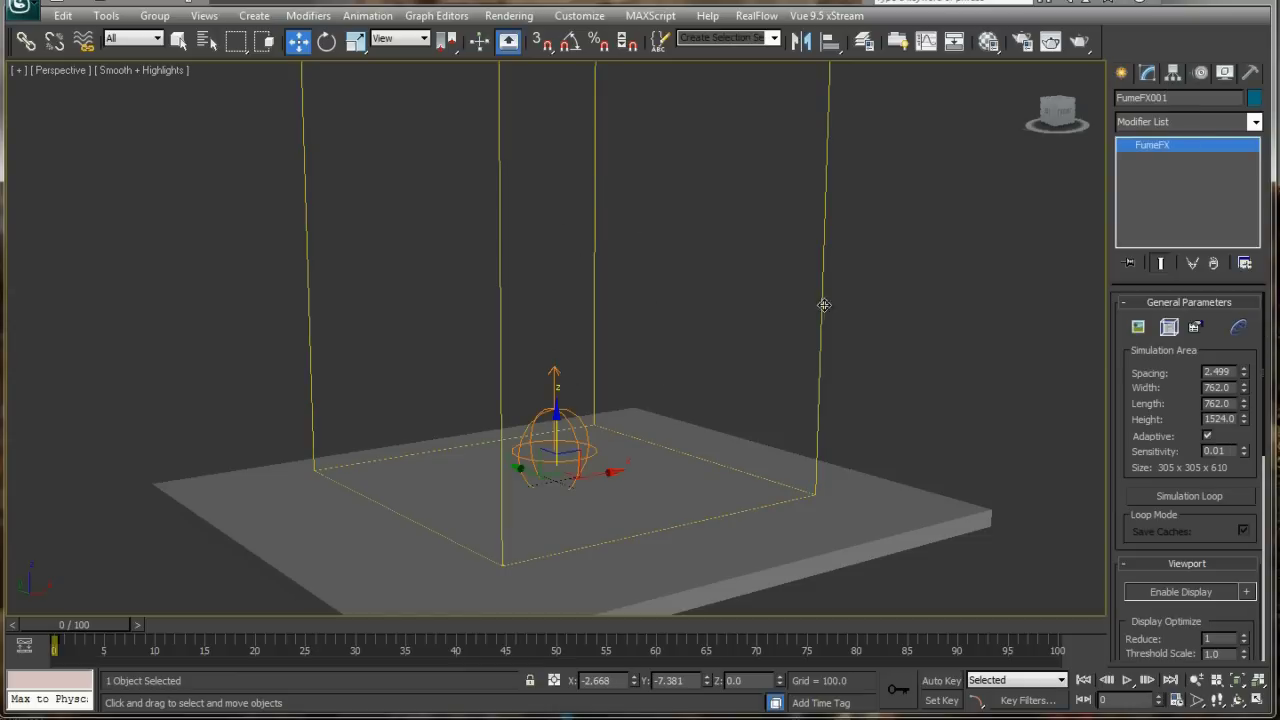
{"action": "left_click", "coordinate": [1168, 328]}
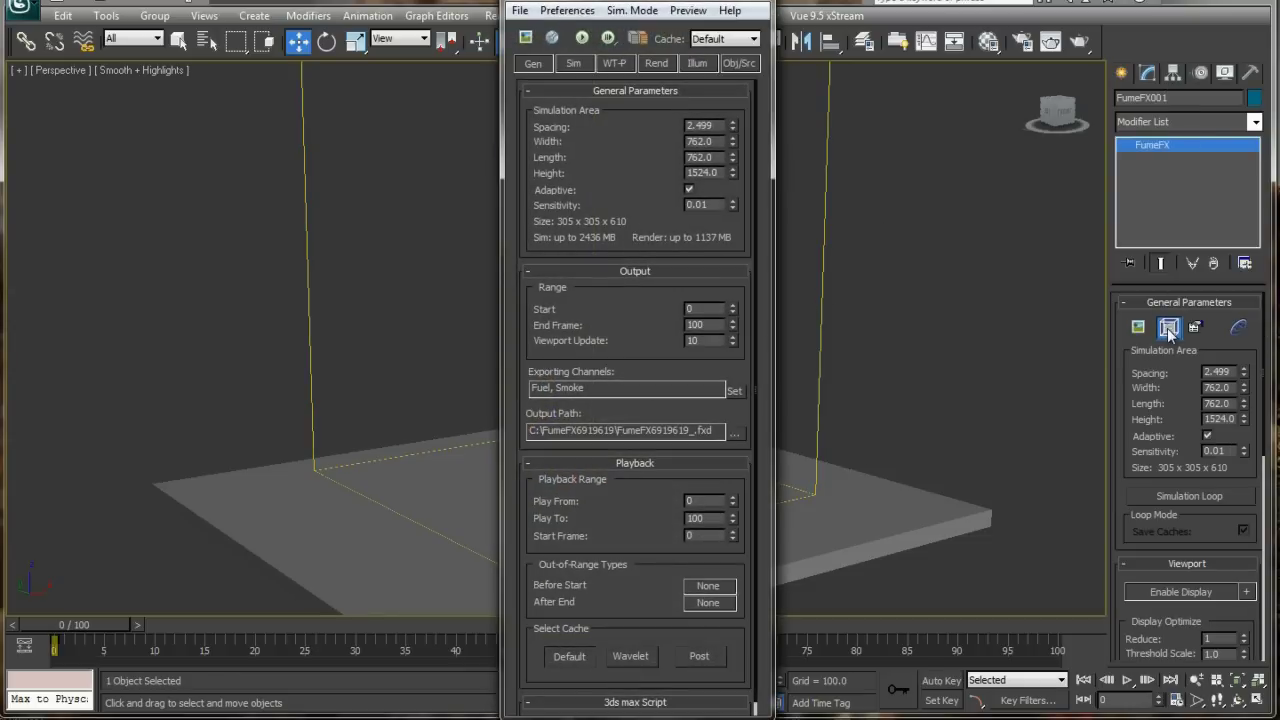
{"action": "left_click", "coordinate": [737, 66]}
{"action": "left_click_drag", "start_coordinate": [640, 3], "coordinate": [1066, 26]}
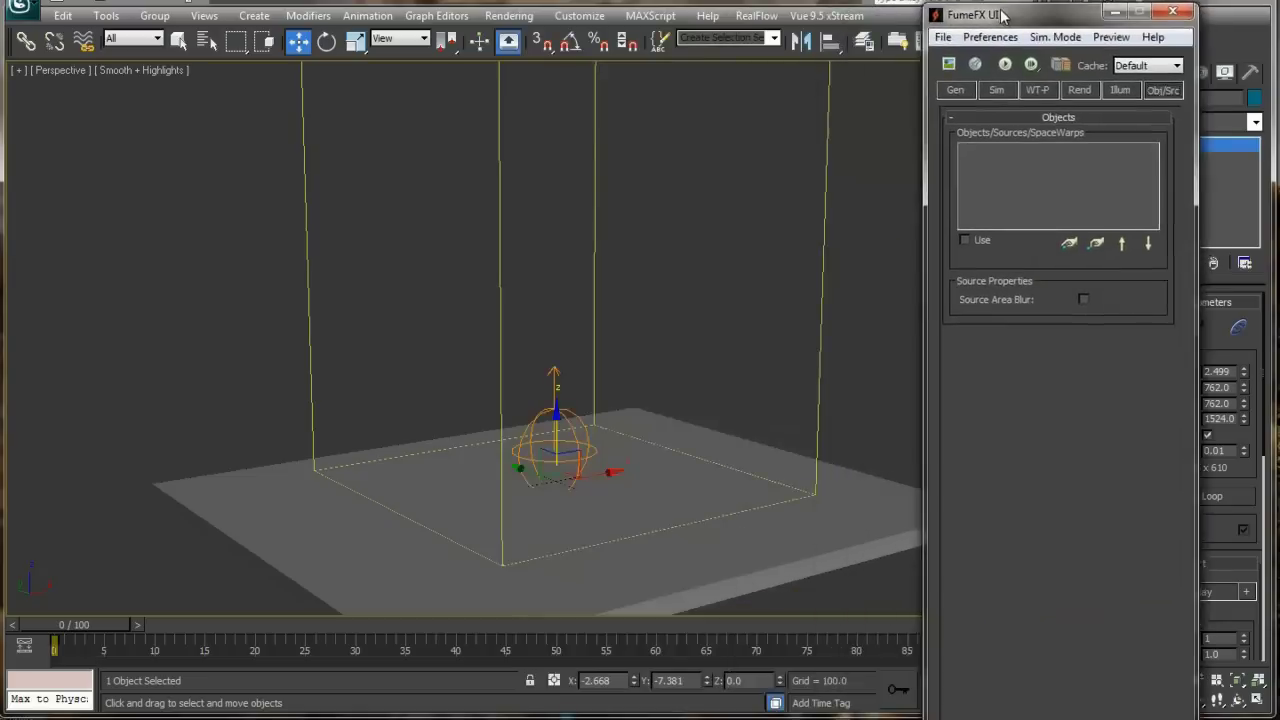
{"action": "left_click", "coordinate": [1074, 242]}
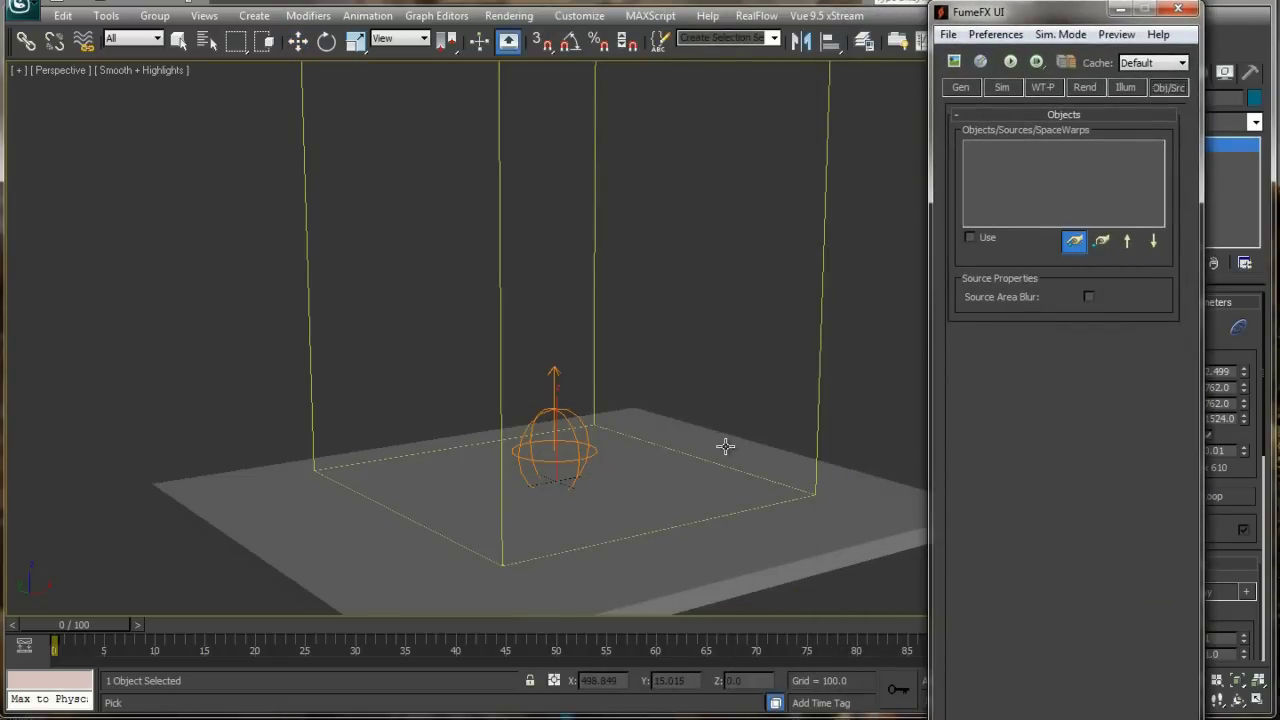
{"action": "left_click", "coordinate": [726, 445]}
{"action": "left_click", "coordinate": [1074, 240]}
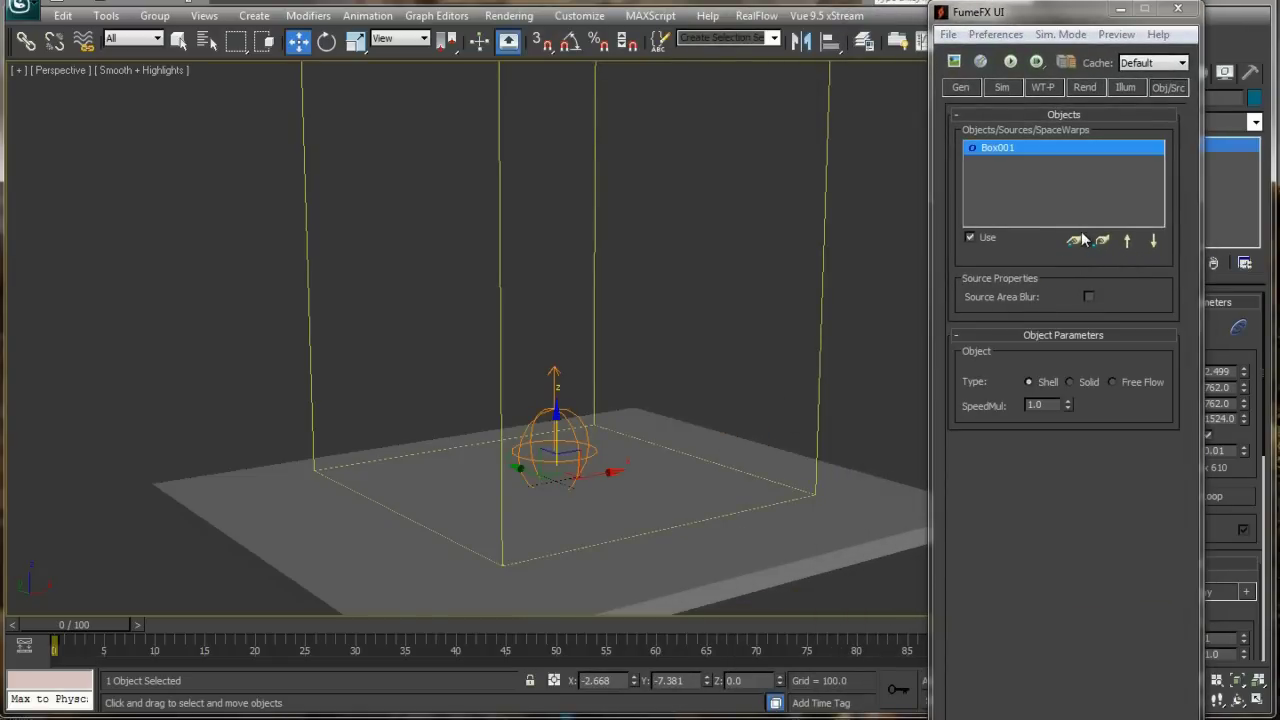
{"action": "left_click", "coordinate": [552, 371]}
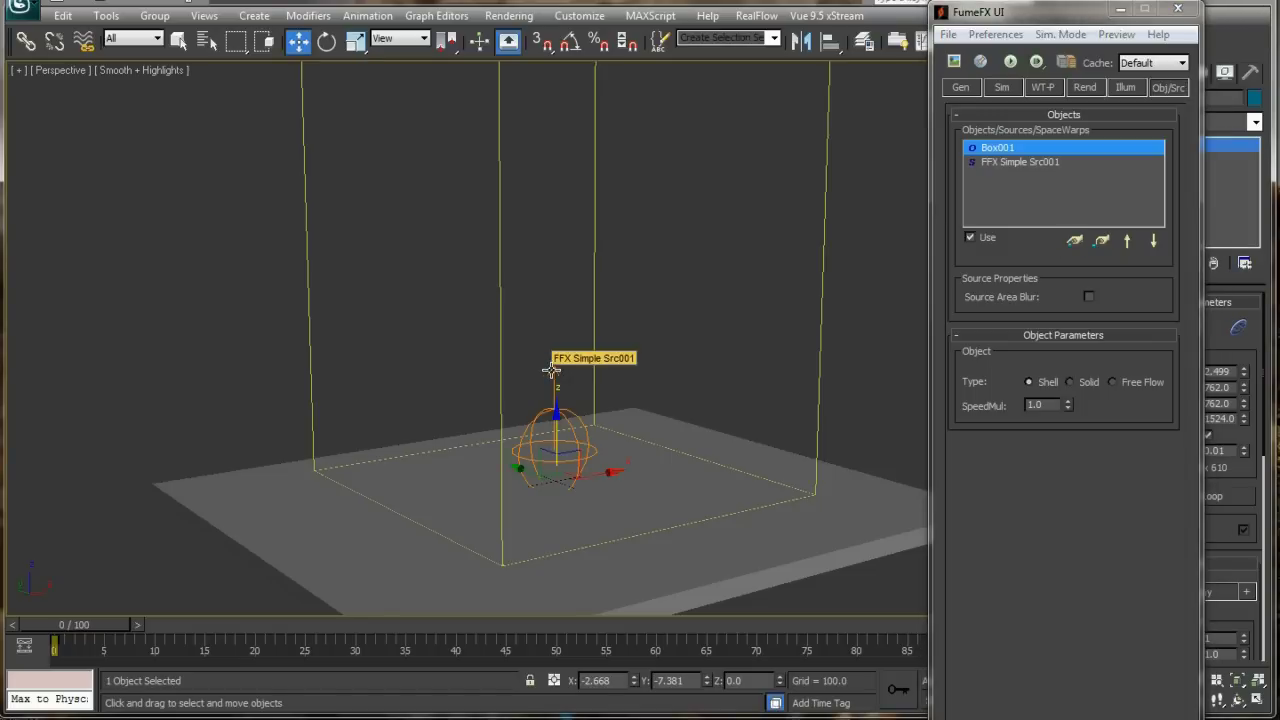
Raise the simple source clear of the ground box to a Z height of about 108
{"action": "left_click", "coordinate": [552, 371]}
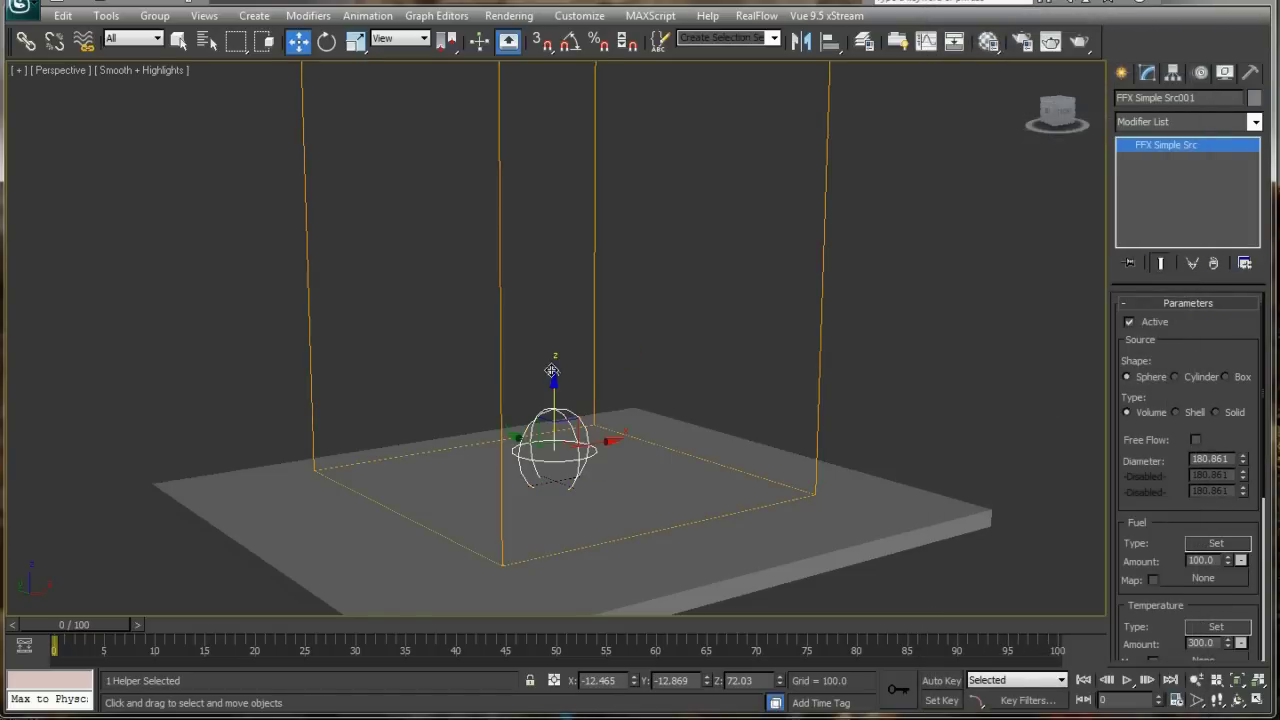
{"action": "scroll", "coordinate": [1193, 484], "scroll_direction": "down", "scroll_amount": 3}
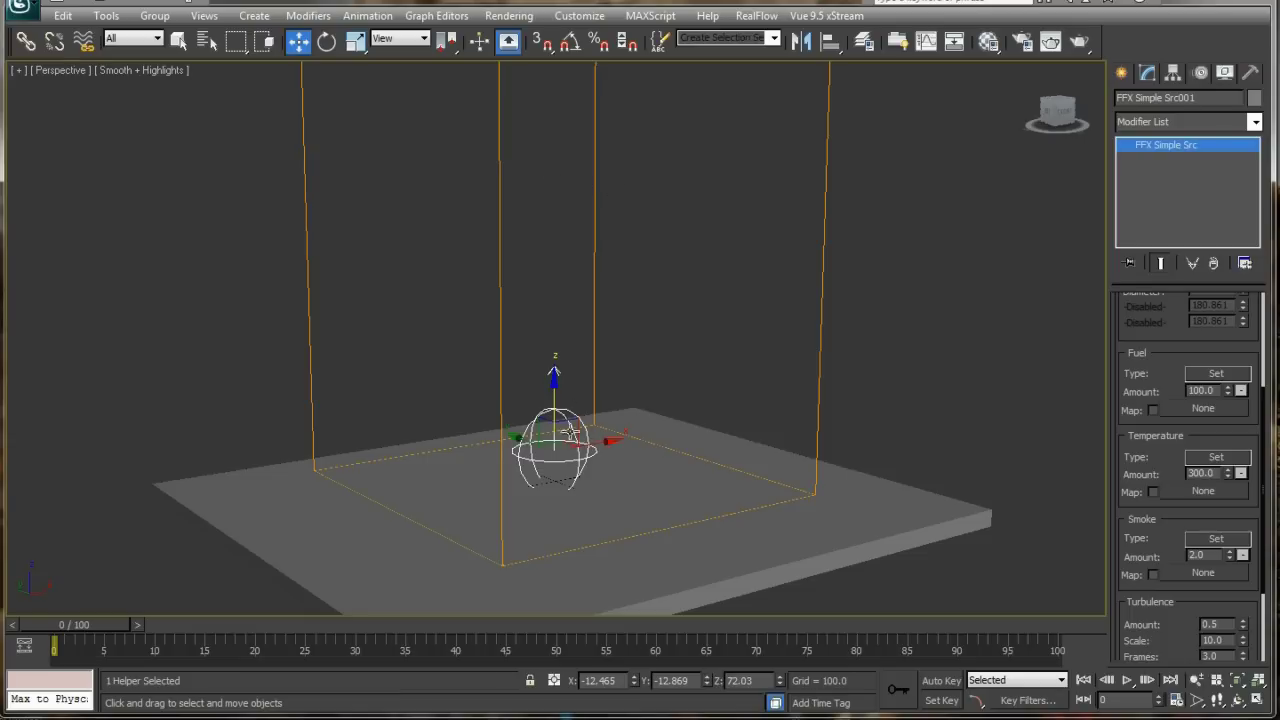
{"action": "left_click_drag", "start_coordinate": [556, 394], "coordinate": [560, 377]}
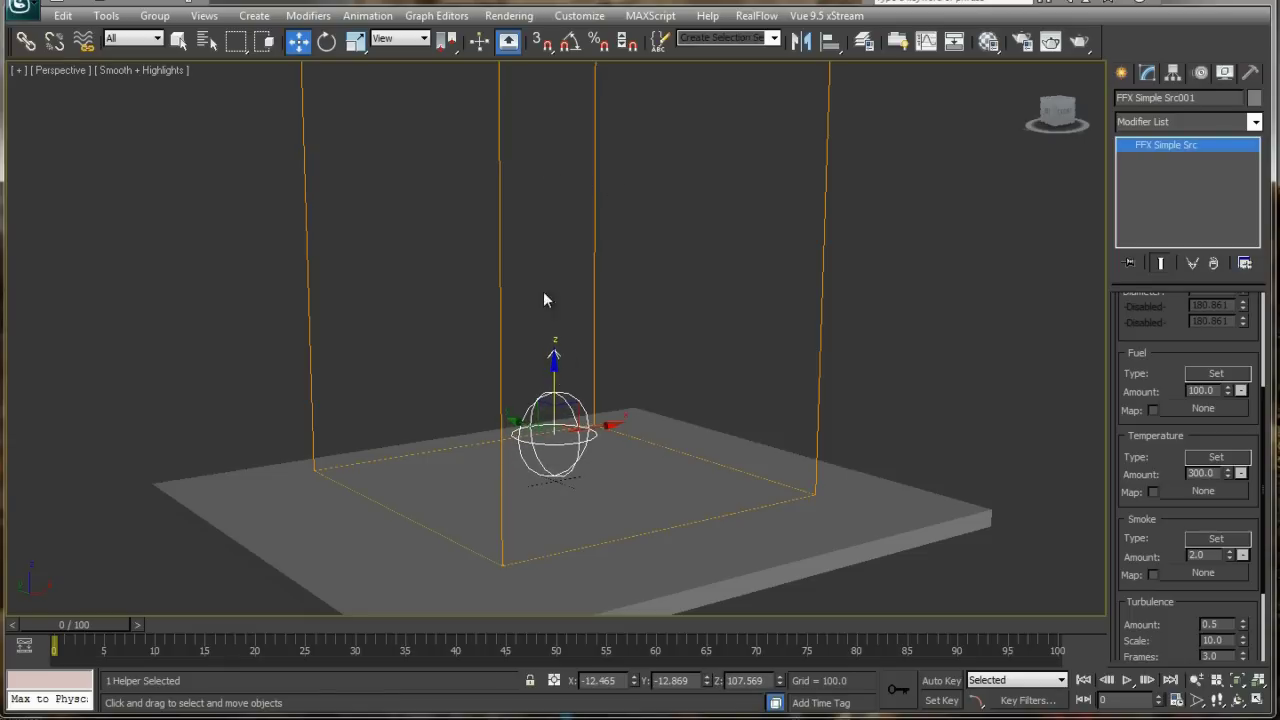
Set the FumeFX container's simulation output path to a file named basic in the fume folder on the Desktop
{"action": "left_click", "coordinate": [595, 289]}
{"action": "middle_click_drag", "start_coordinate": [758, 325], "coordinate": [747, 347]}
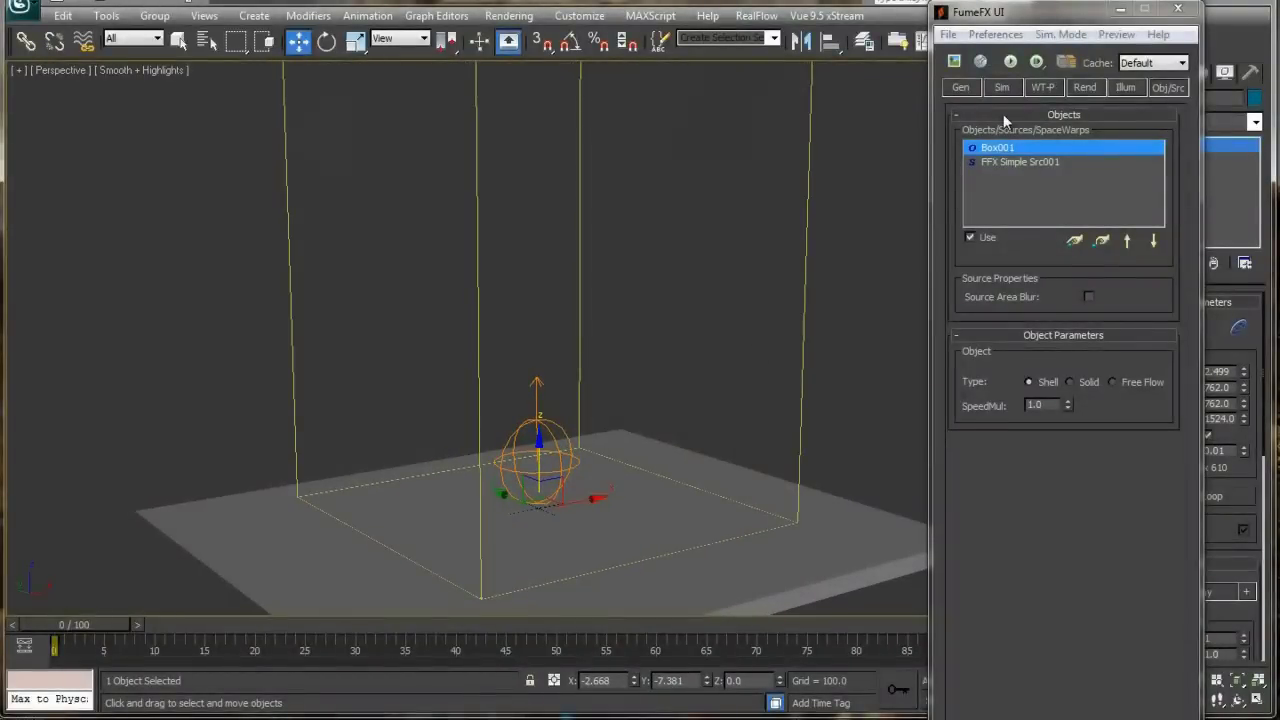
{"action": "left_click", "coordinate": [960, 87]}
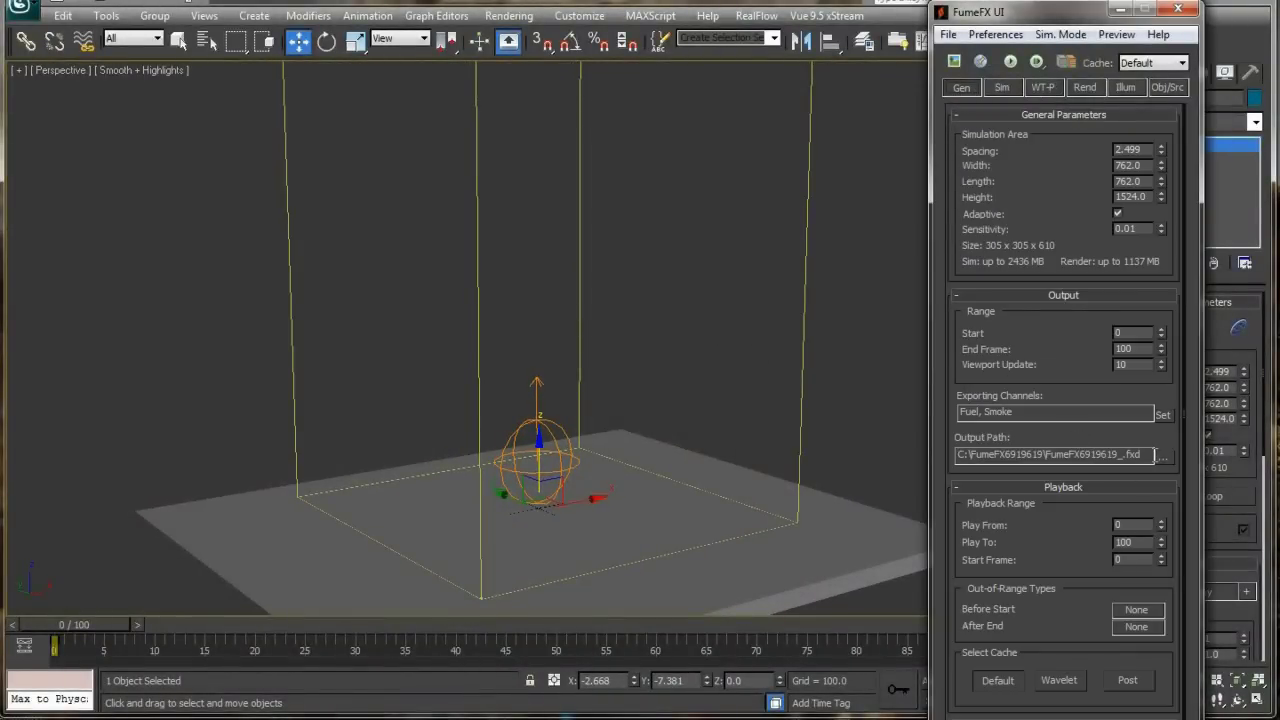
{"action": "left_click", "coordinate": [1124, 454]}
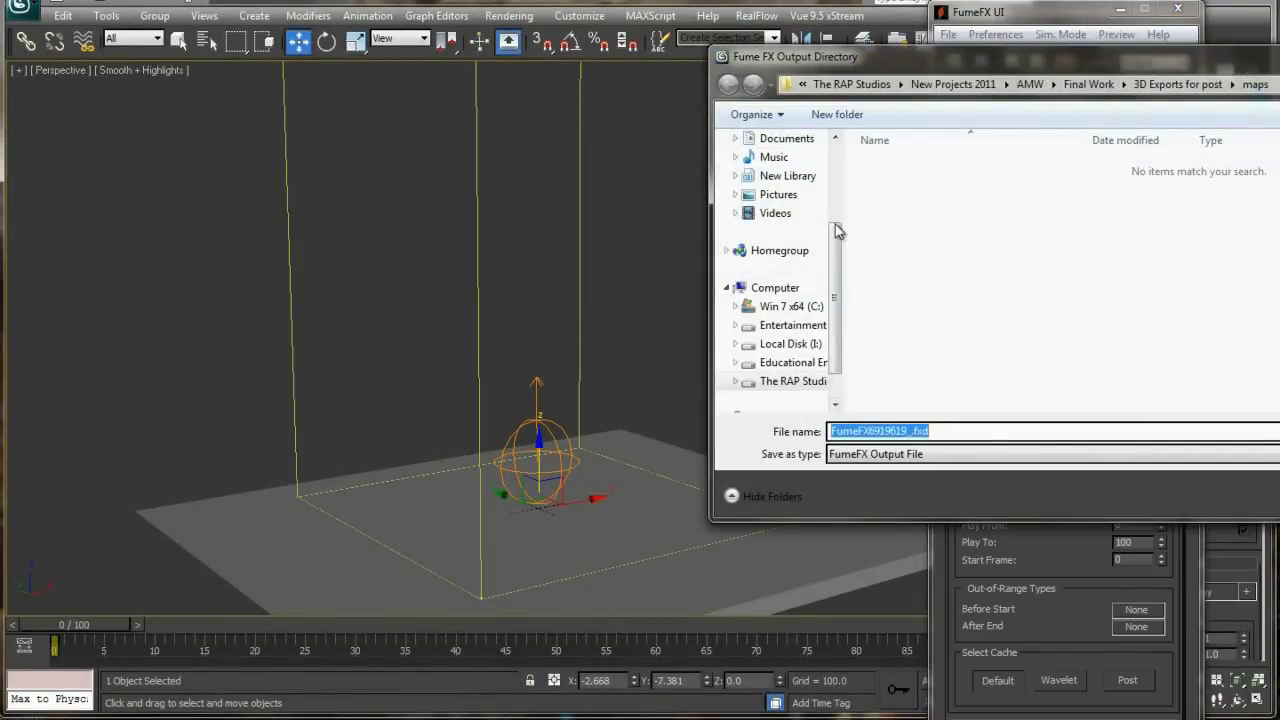
{"action": "left_click_drag", "start_coordinate": [837, 229], "coordinate": [843, 180]}
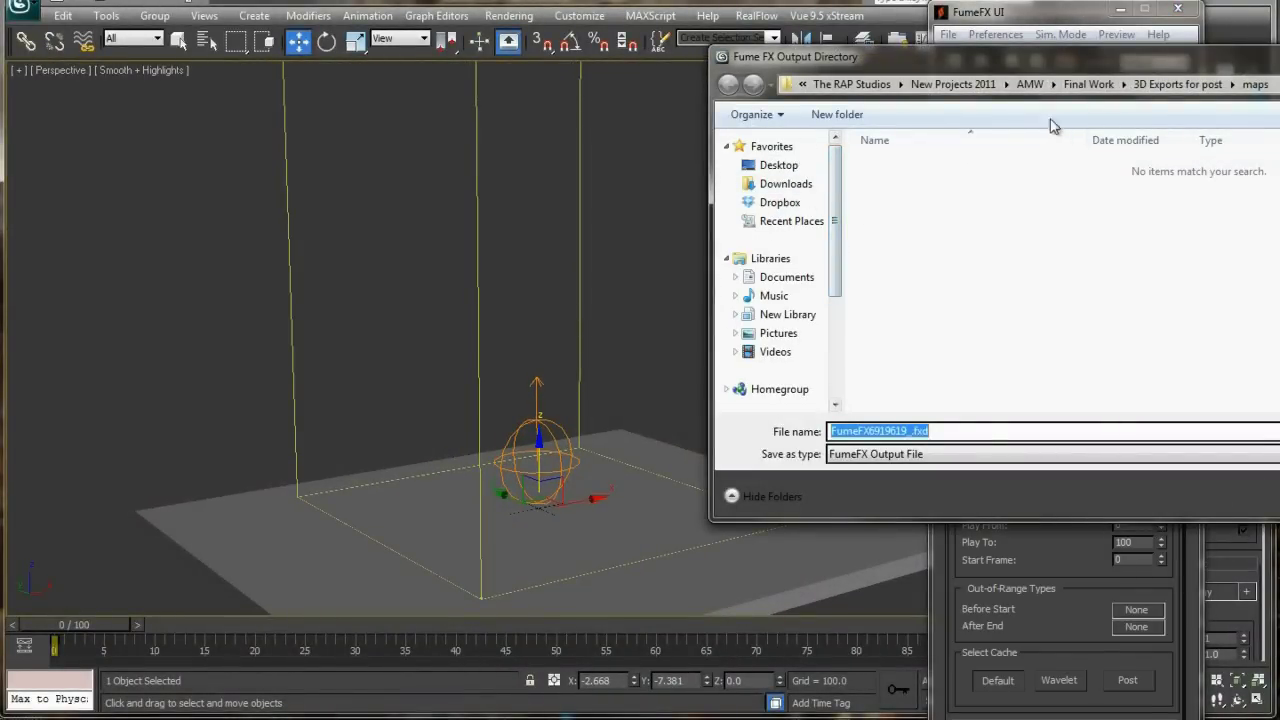
{"action": "left_click", "coordinate": [752, 164]}
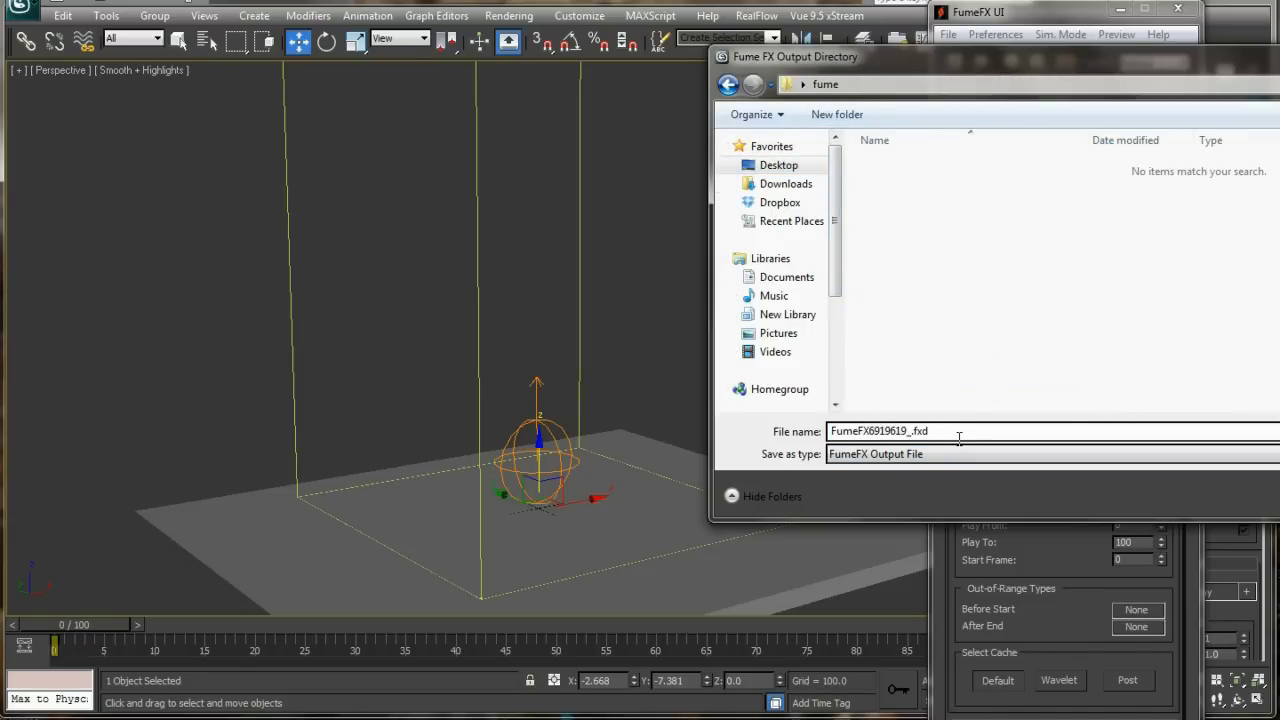
{"action": "left_click", "coordinate": [959, 438]}
{"action": "left_click_drag", "start_coordinate": [956, 432], "coordinate": [830, 432]}
{"action": "key", "text": "BackSpace"}
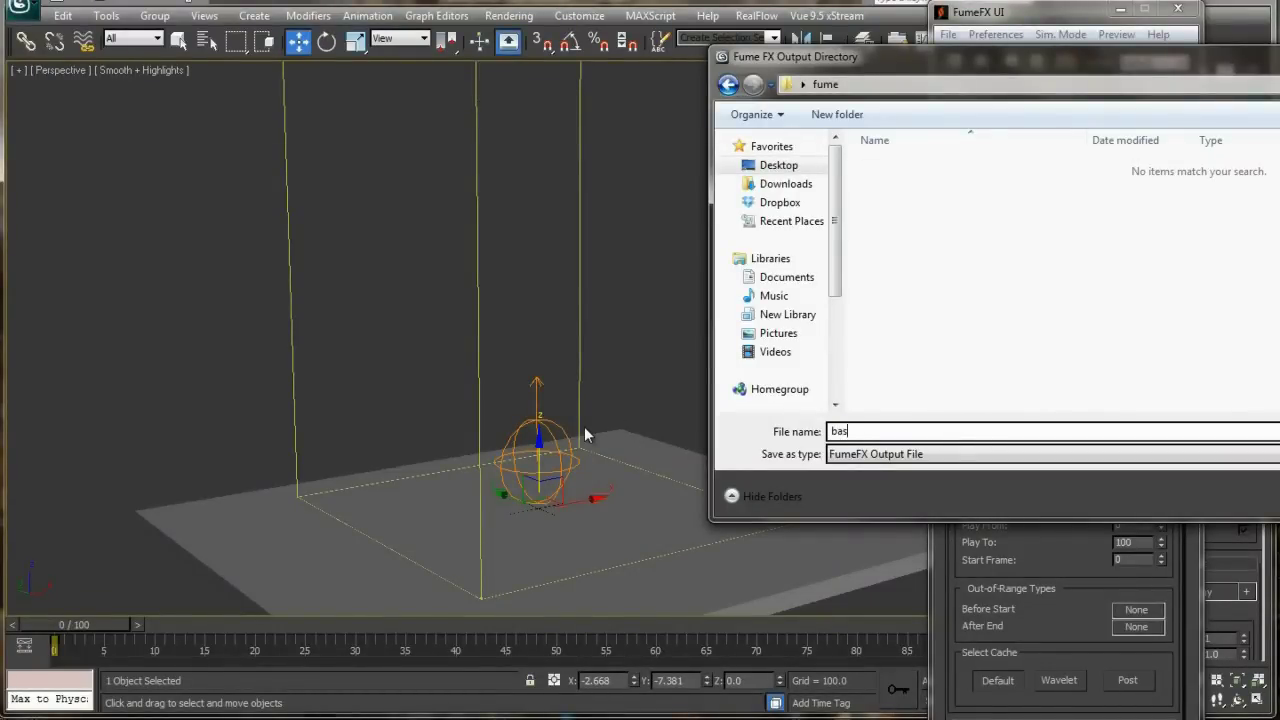
{"action": "key", "text": "Return"}
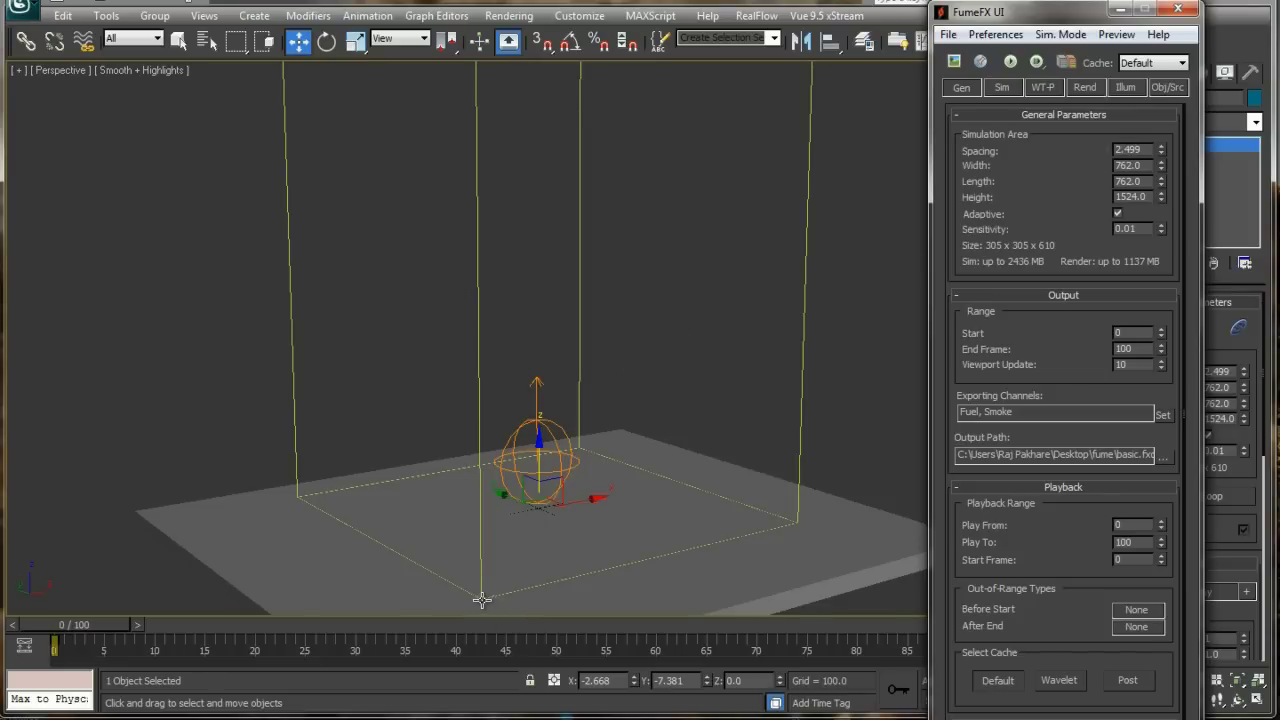
{"action": "middle_click_drag", "start_coordinate": [482, 600], "coordinate": [554, 446]}
{"action": "scroll", "coordinate": [556, 450], "scroll_direction": "up", "scroll_amount": 5}
{"action": "middle_click_drag", "start_coordinate": [570, 490], "coordinate": [568, 378]}
{"action": "scroll", "coordinate": [543, 409], "scroll_direction": "down", "scroll_amount": 8}
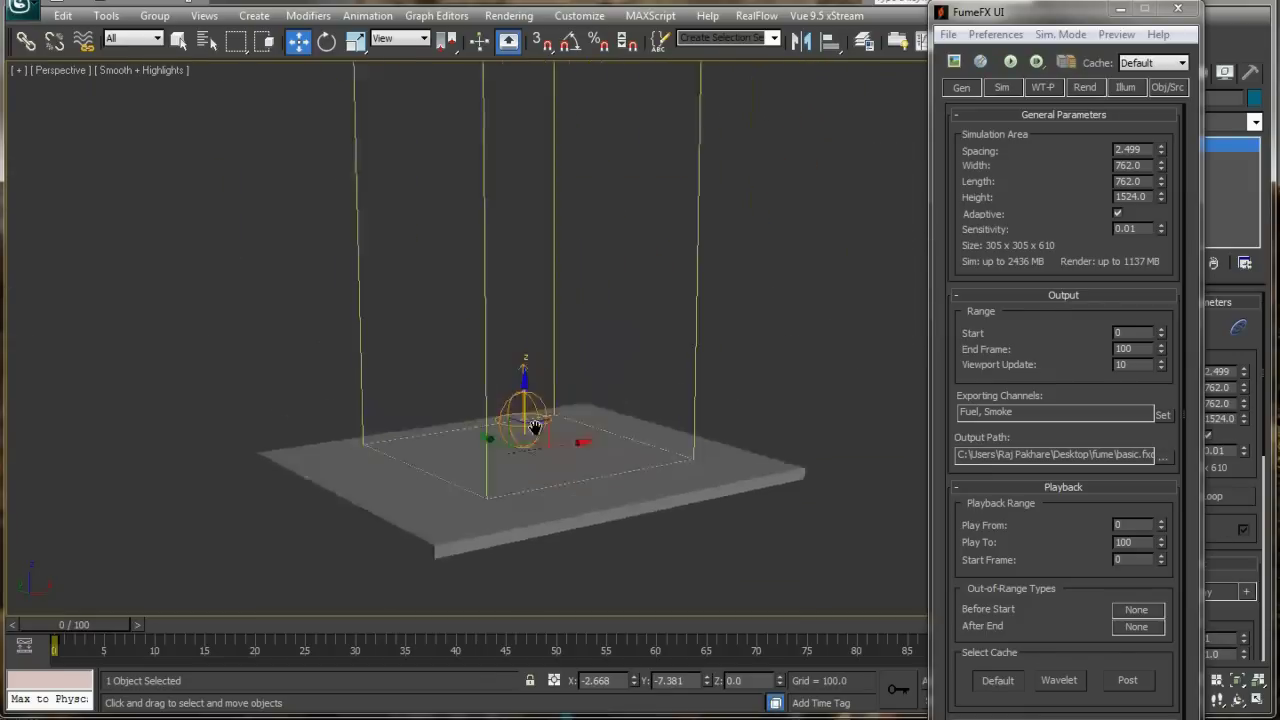
Set the FumeFX container's grid spacing to 20
{"action": "middle_click_drag", "start_coordinate": [535, 427], "coordinate": [567, 497]}
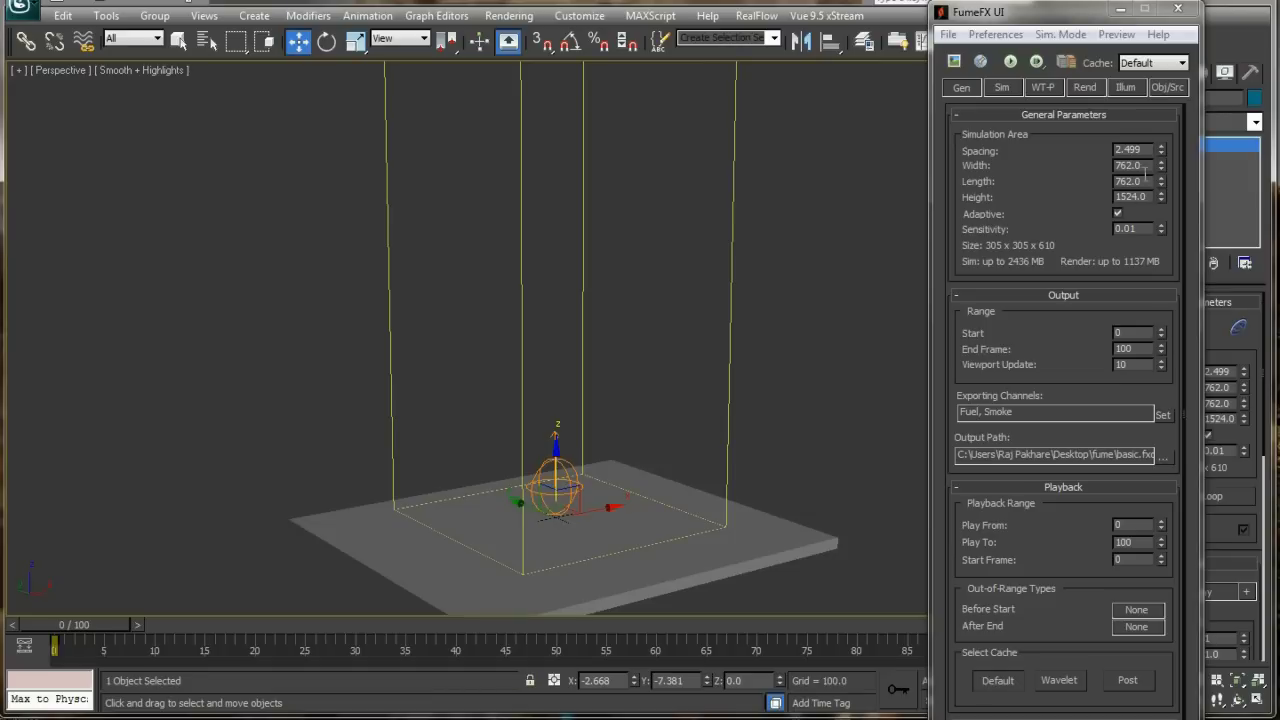
{"action": "left_click_drag", "start_coordinate": [1154, 153], "coordinate": [979, 155]}
{"action": "type", "text": "20"}
{"action": "key", "text": "Return"}
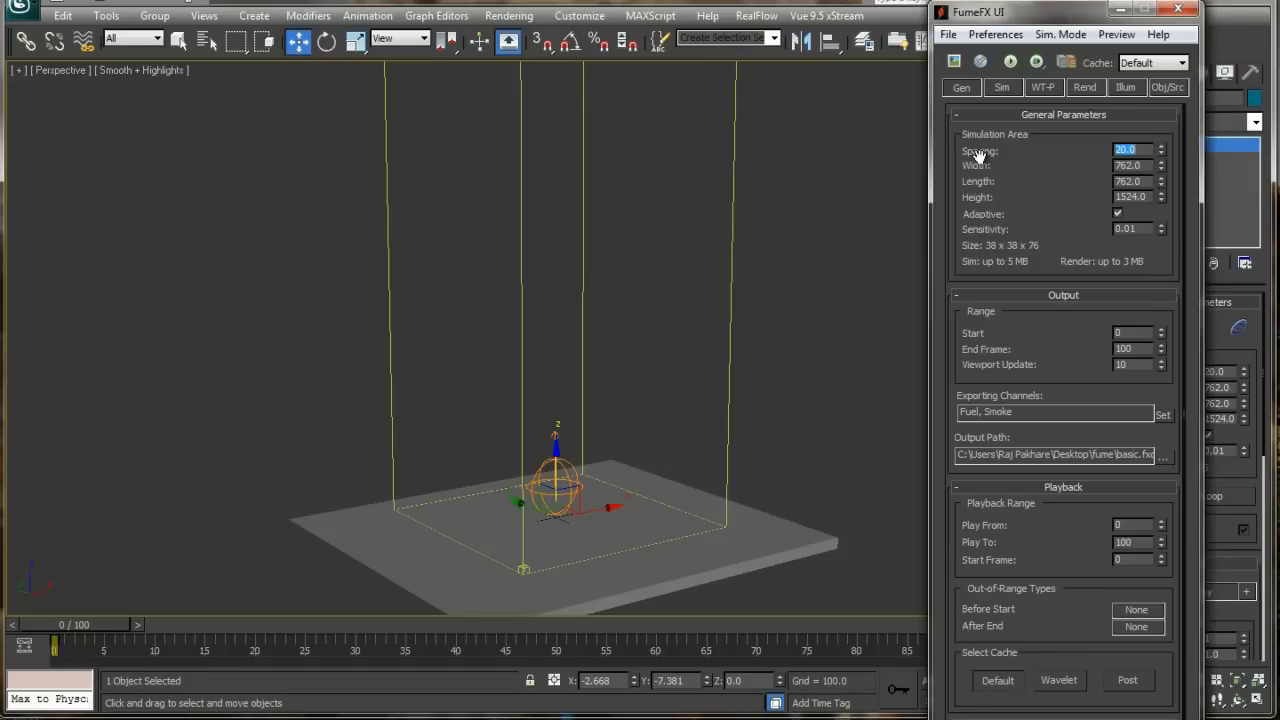
{"action": "middle_click_drag", "start_coordinate": [686, 351], "coordinate": [700, 380]}
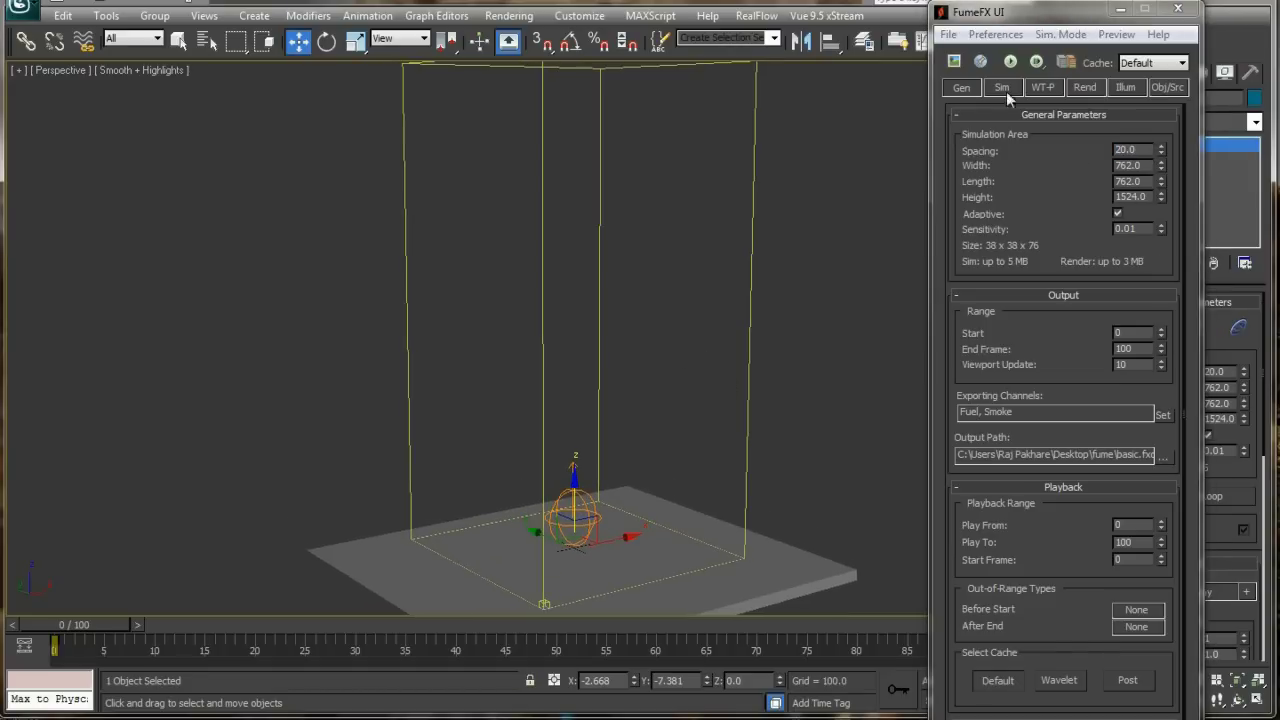
Run the default simulation with the output preview shown, placing the enlarged preview window clear of the container
{"action": "left_click", "coordinate": [1010, 62]}
{"action": "left_click", "coordinate": [608, 530]}
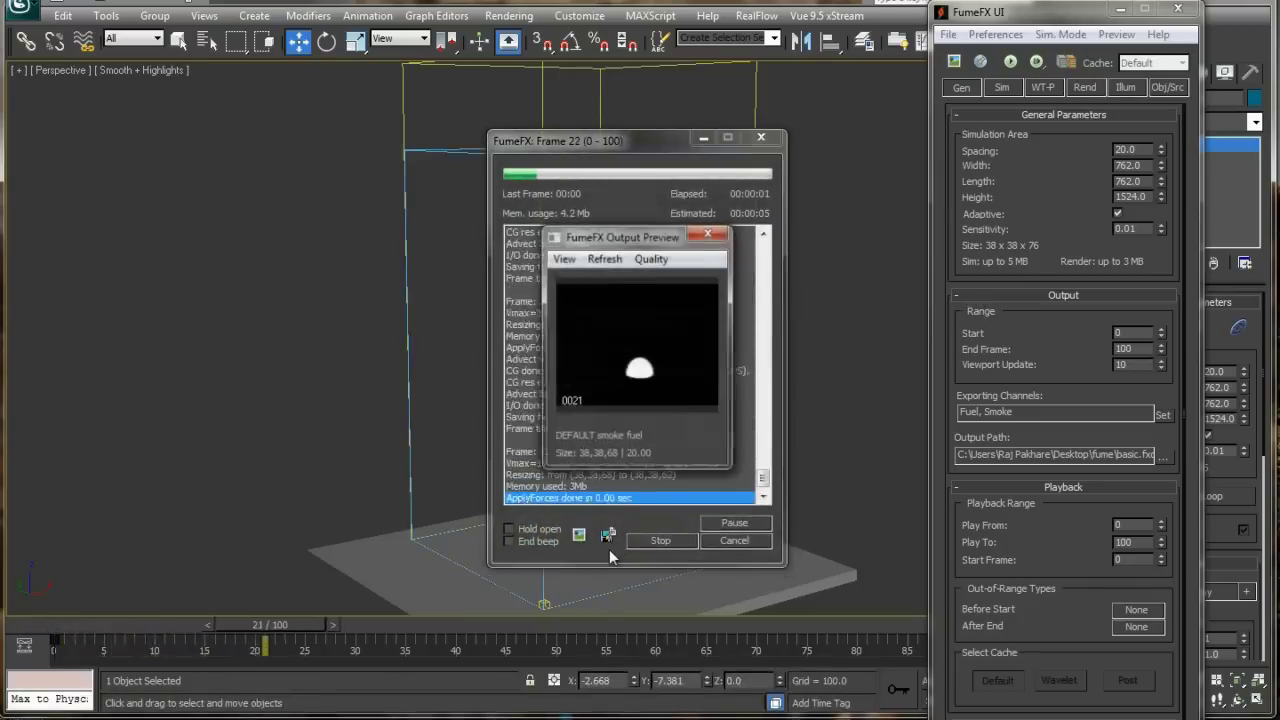
{"action": "left_click_drag", "start_coordinate": [592, 238], "coordinate": [166, 109]}
{"action": "left_click_drag", "start_coordinate": [308, 338], "coordinate": [362, 392]}
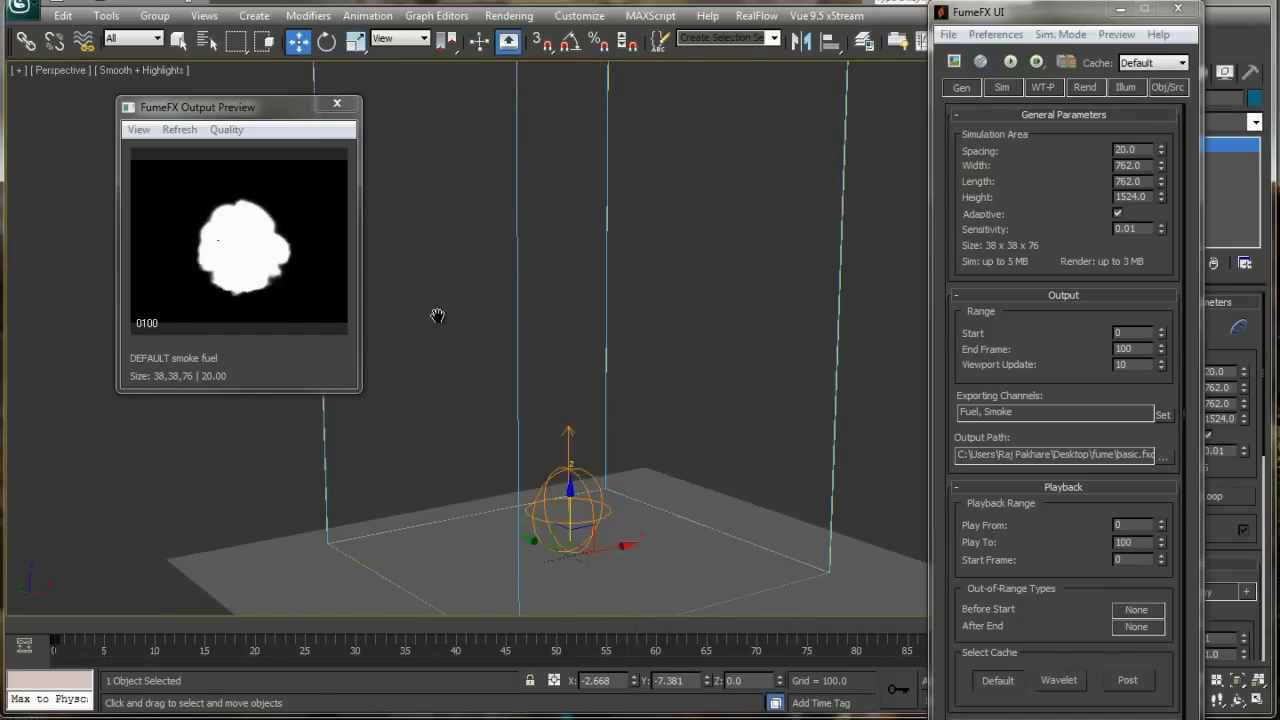
{"action": "middle_click_drag", "start_coordinate": [404, 373], "coordinate": [506, 289]}
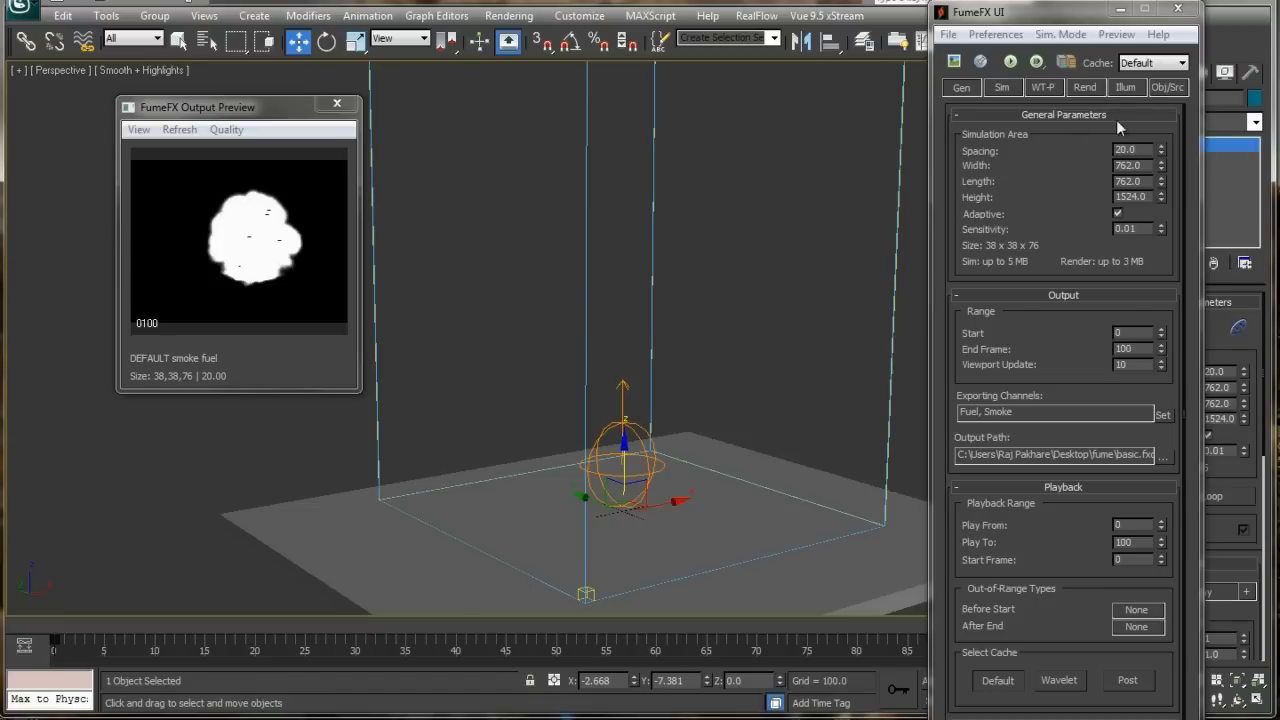
Disable the smoke channel of the simple source in the container's object and source settings
{"action": "left_click", "coordinate": [1167, 87]}
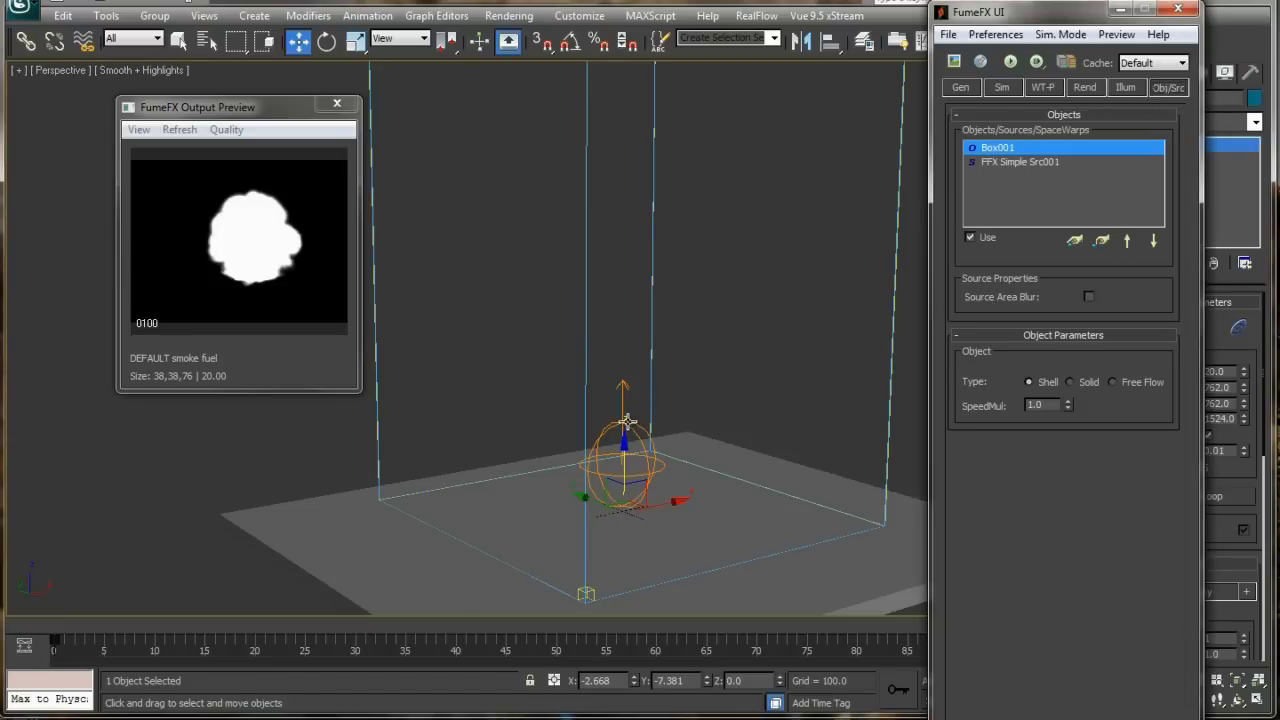
{"action": "left_click", "coordinate": [995, 163]}
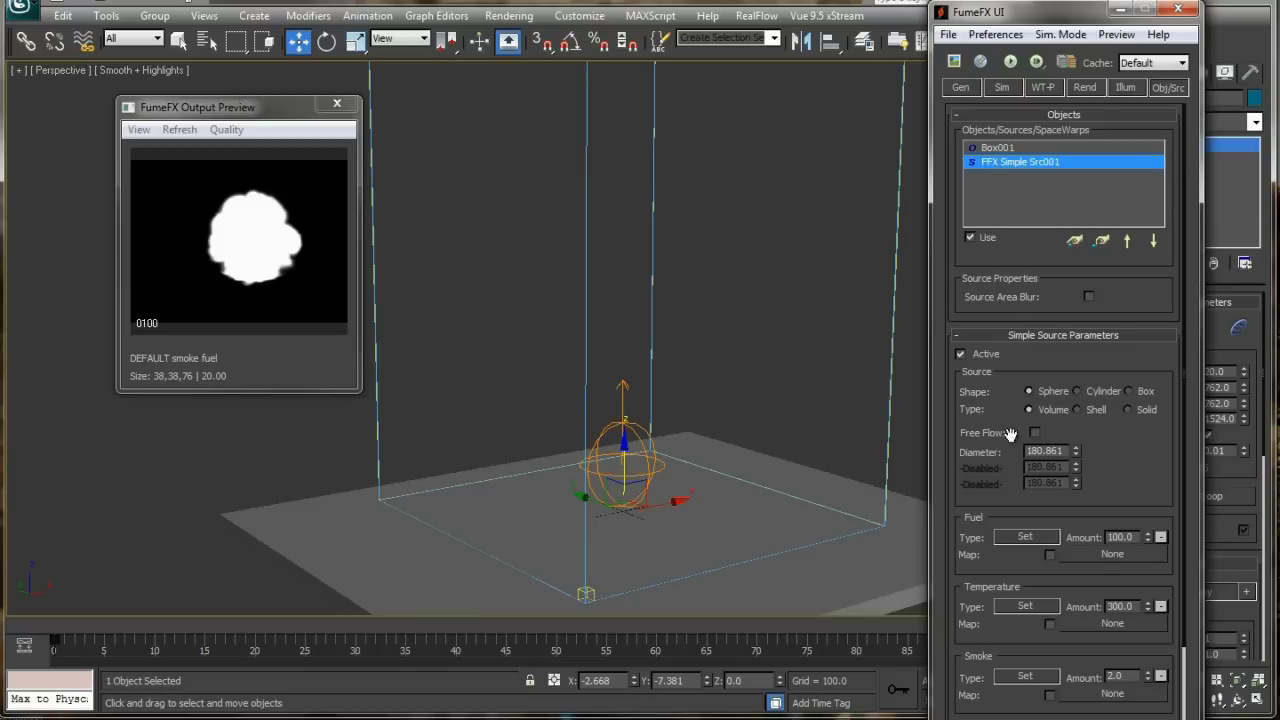
{"action": "left_click_drag", "start_coordinate": [982, 452], "coordinate": [996, 266]}
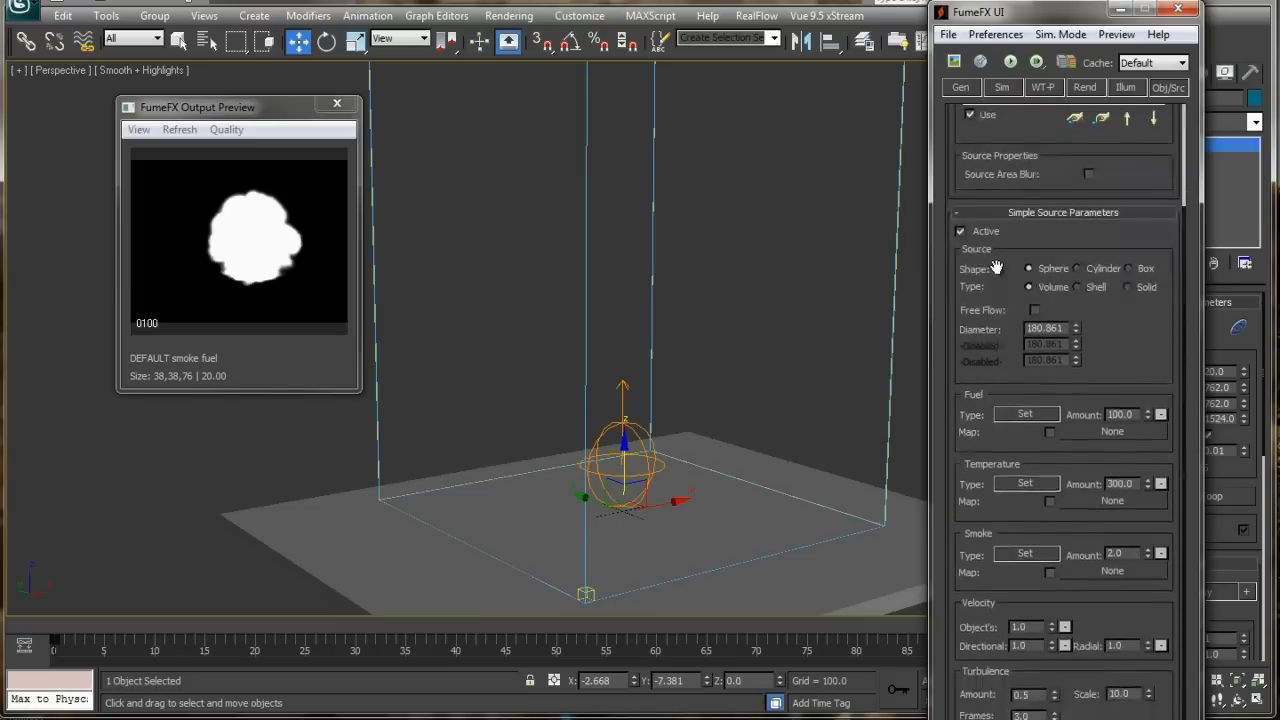
{"action": "left_click", "coordinate": [1028, 552]}
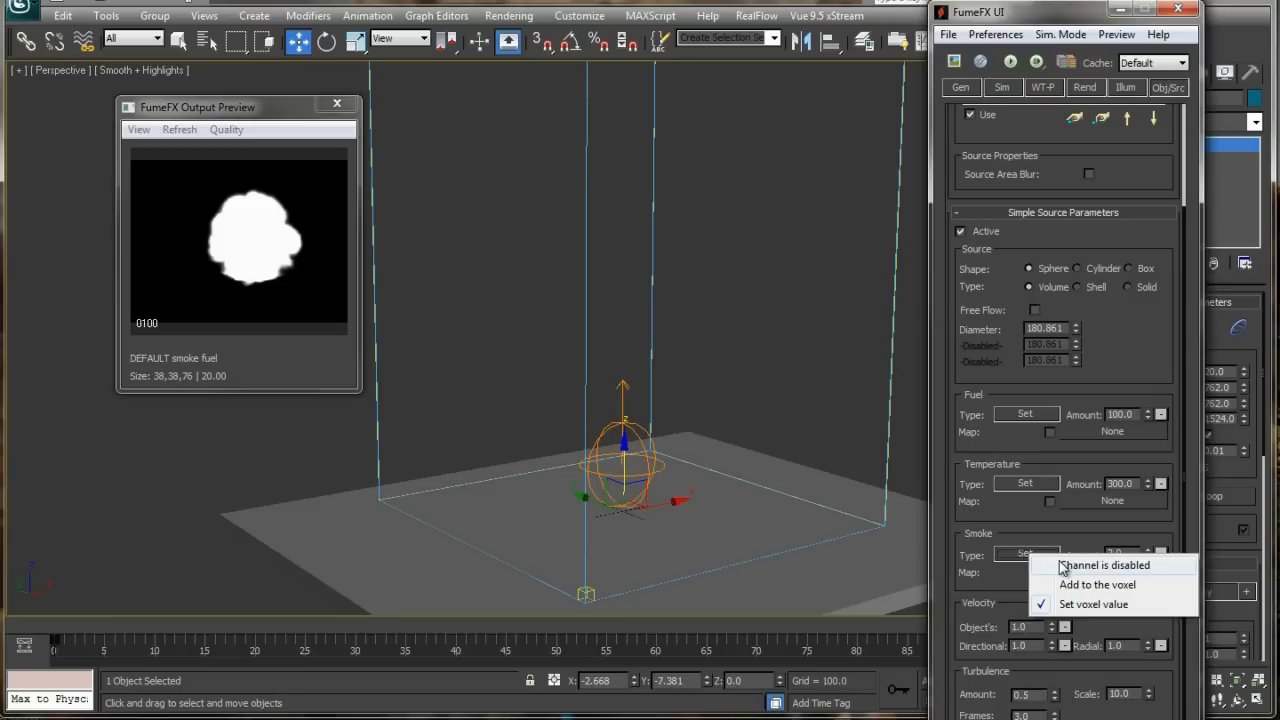
{"action": "left_click", "coordinate": [1062, 566]}
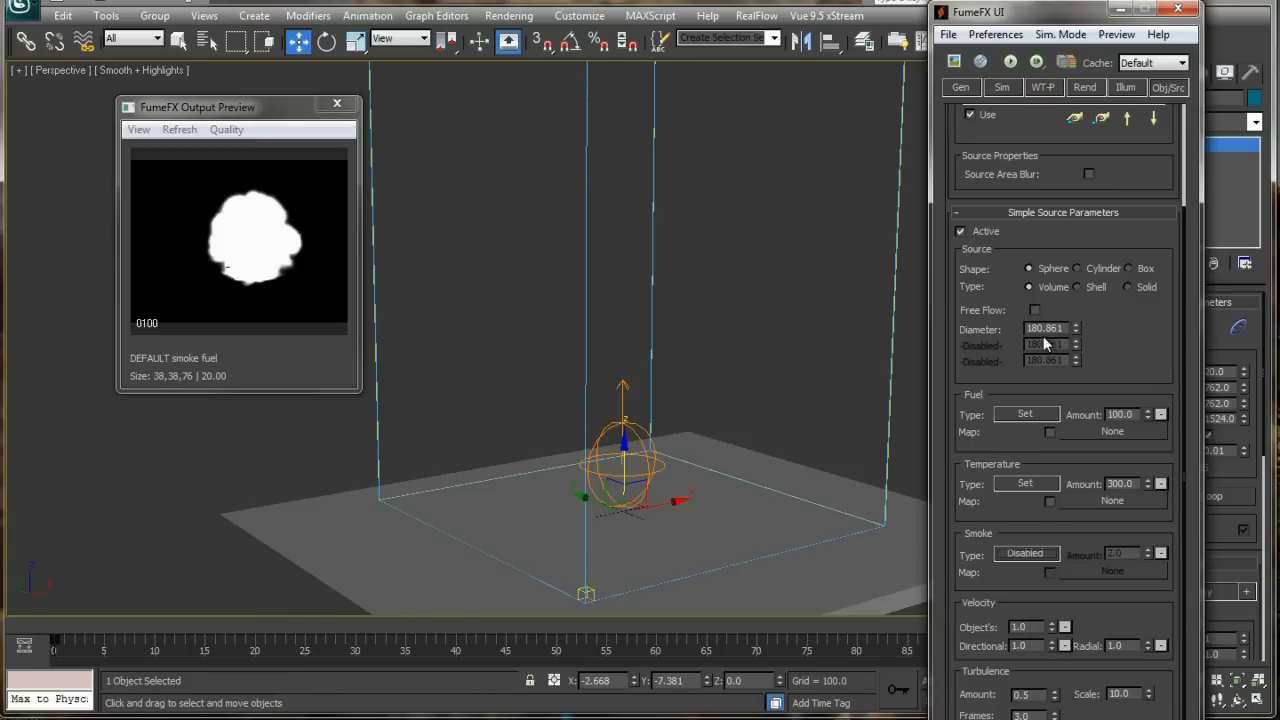
Rerun the default simulation with fuel only and shift the progress window aside to watch the source
{"action": "left_click", "coordinate": [1010, 64]}
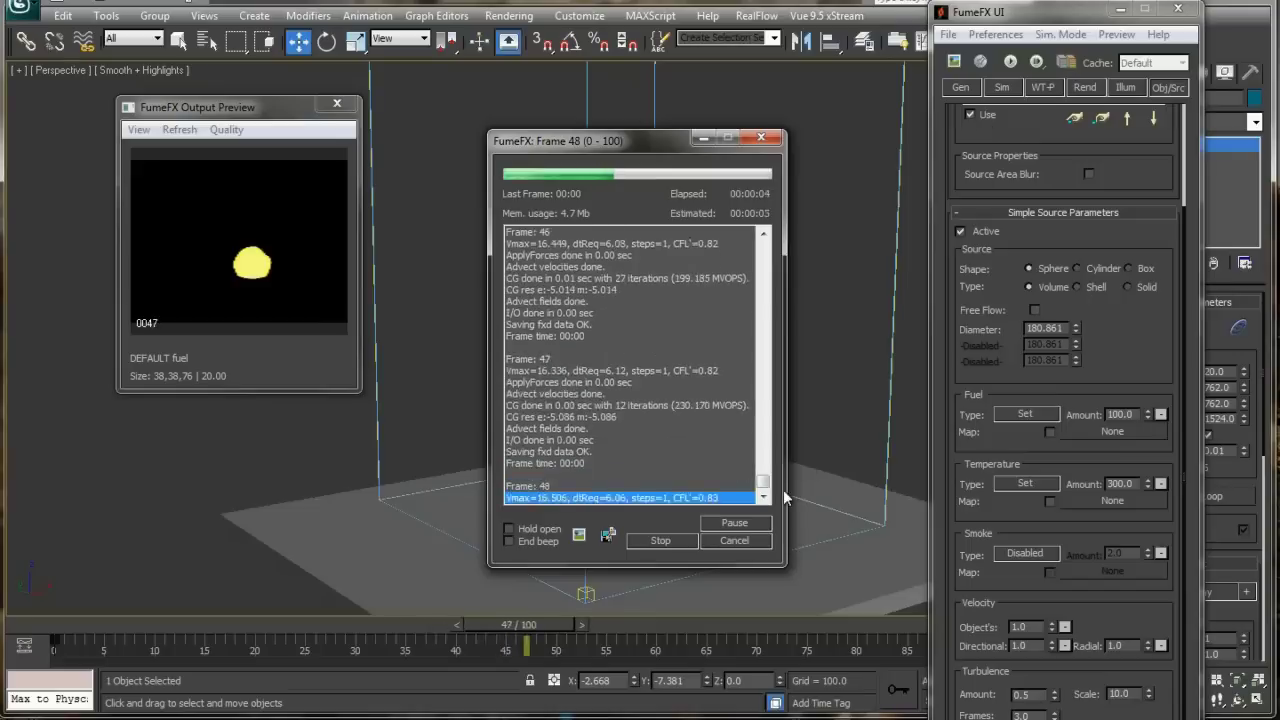
{"action": "middle_click_drag", "start_coordinate": [783, 489], "coordinate": [824, 457]}
{"action": "scroll", "coordinate": [825, 457], "scroll_direction": "up", "scroll_amount": 3}
{"action": "scroll", "coordinate": [839, 484], "scroll_direction": "up", "scroll_amount": 1}
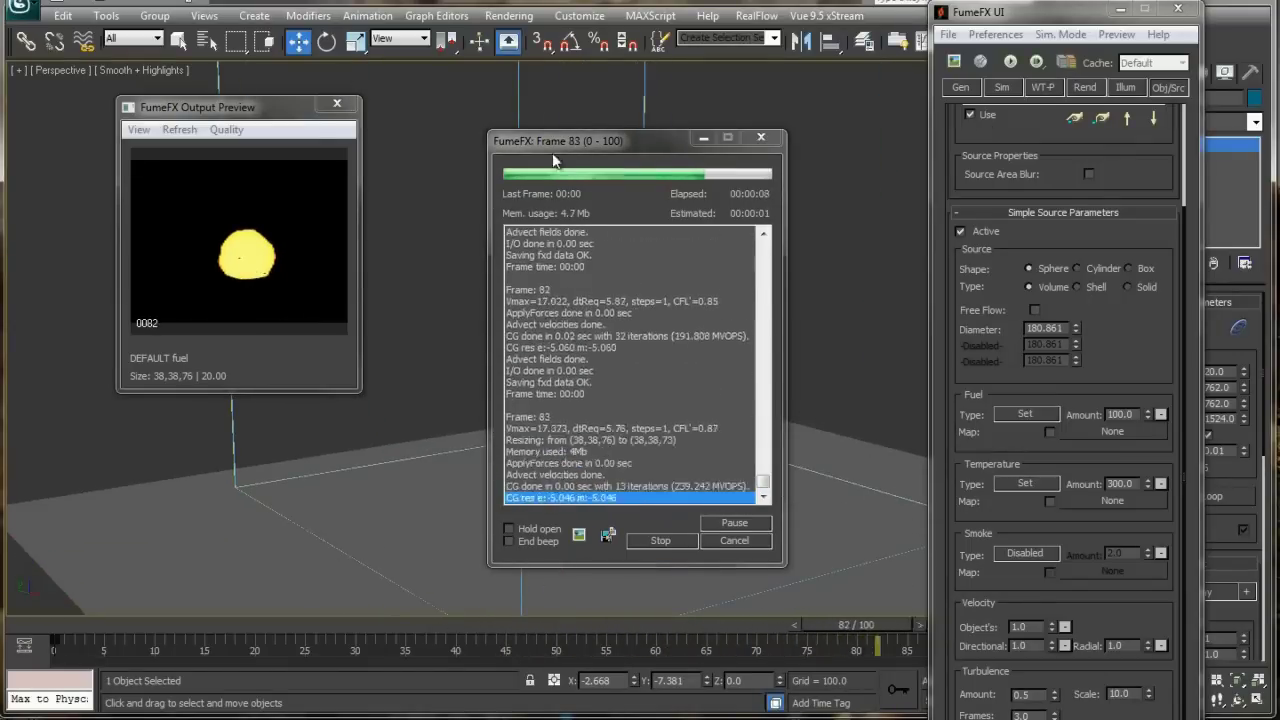
{"action": "left_click_drag", "start_coordinate": [538, 139], "coordinate": [752, 124]}
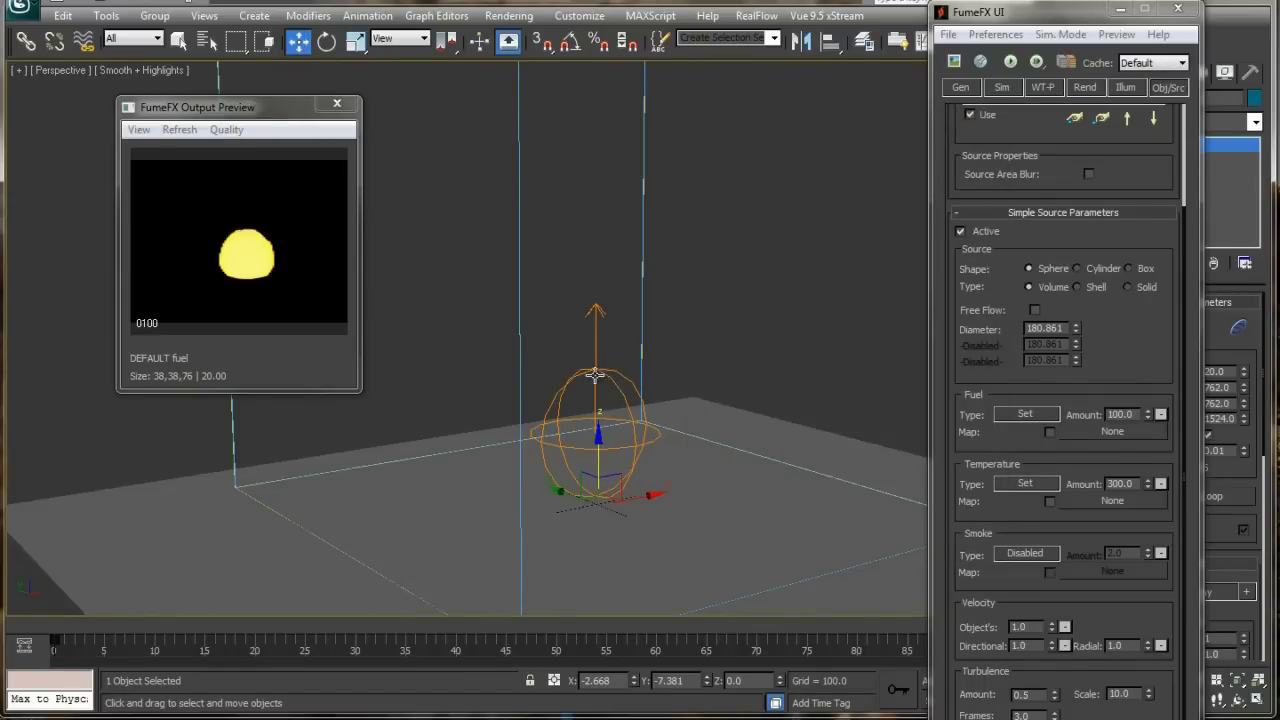
Shrink the simple source to a diameter of about 134 and lower it to a Z height of about 80
{"action": "left_click", "coordinate": [588, 397]}
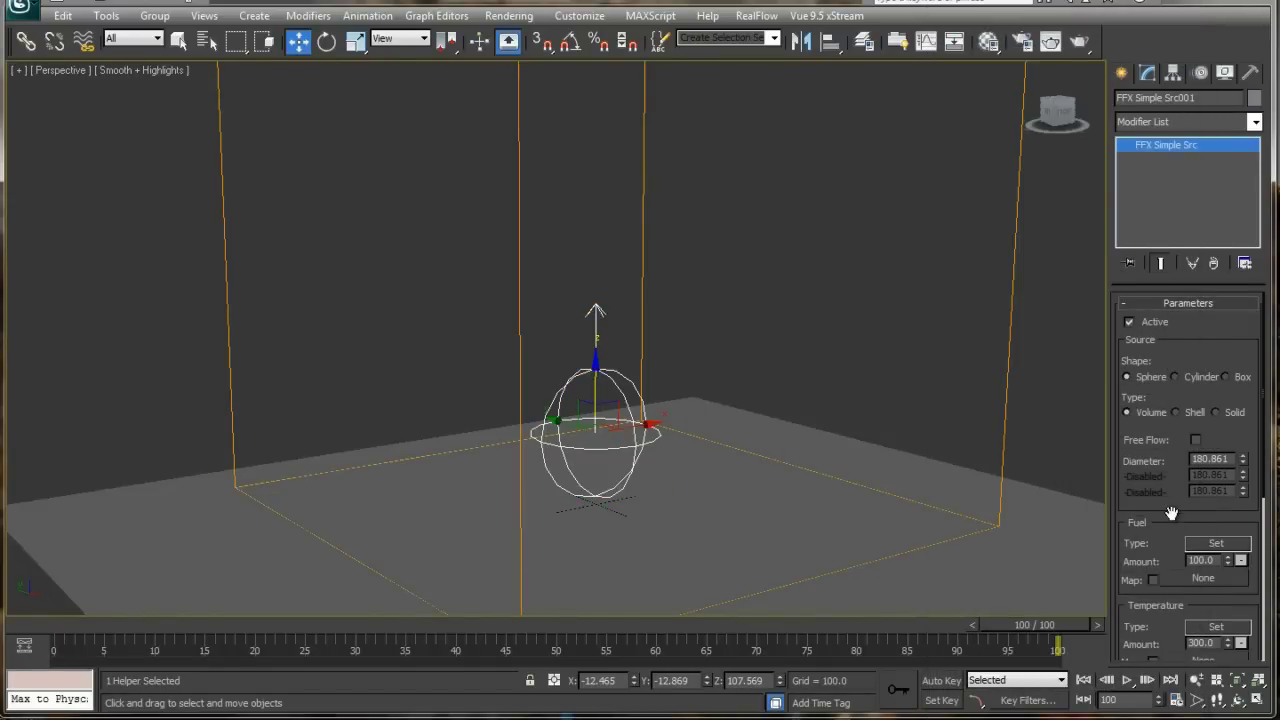
{"action": "left_click_drag", "start_coordinate": [1171, 513], "coordinate": [1143, 300]}
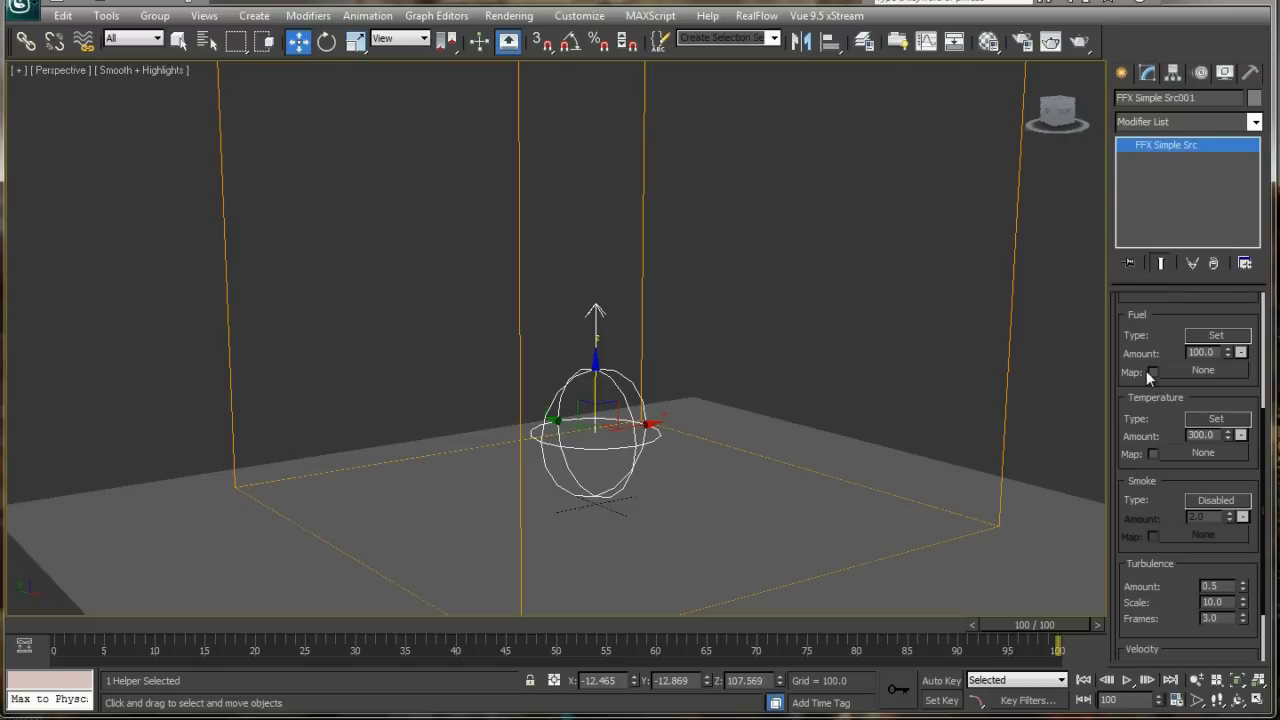
{"action": "scroll", "coordinate": [1146, 370], "scroll_direction": "up", "scroll_amount": 5}
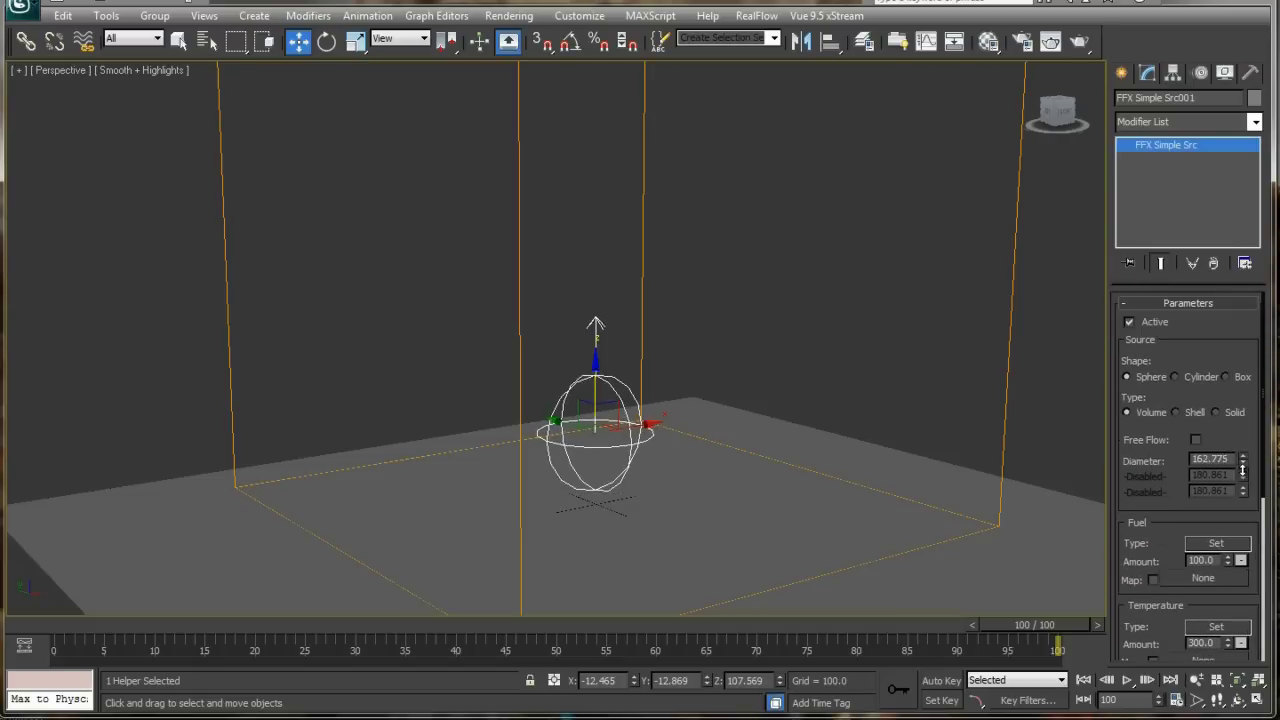
{"action": "left_click_drag", "start_coordinate": [1243, 468], "coordinate": [1241, 466]}
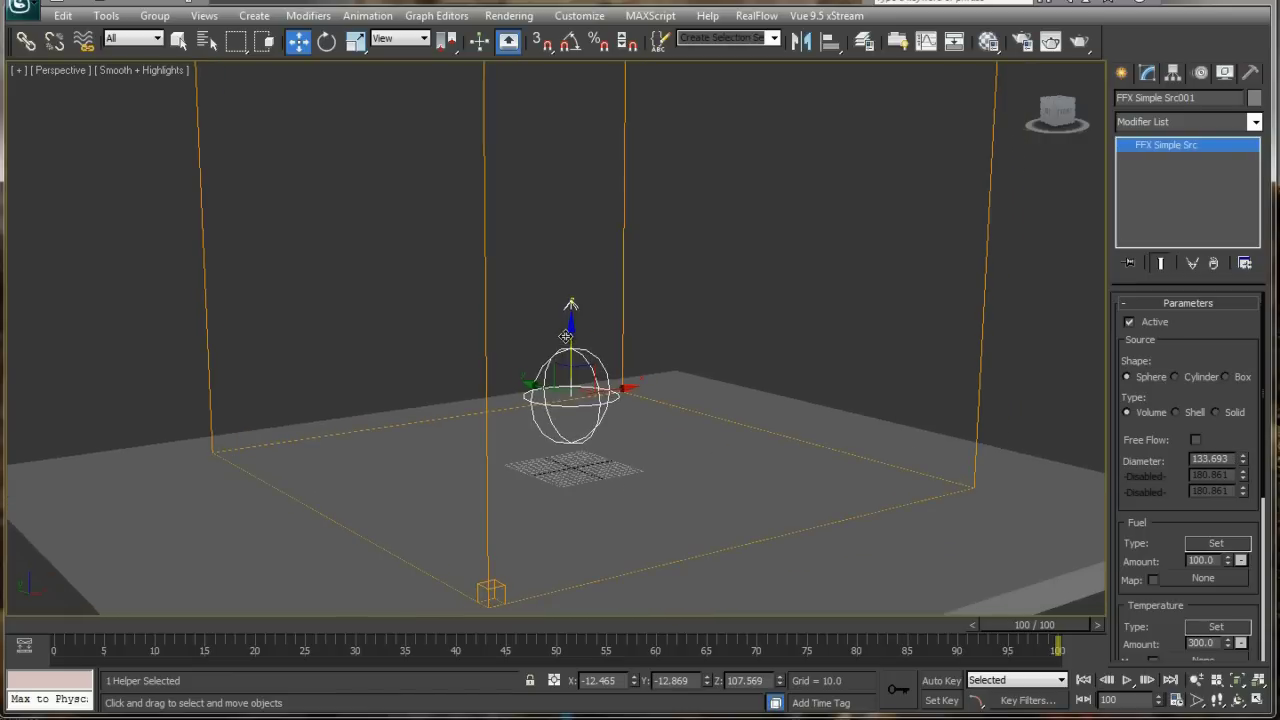
{"action": "left_click_drag", "start_coordinate": [568, 335], "coordinate": [568, 352]}
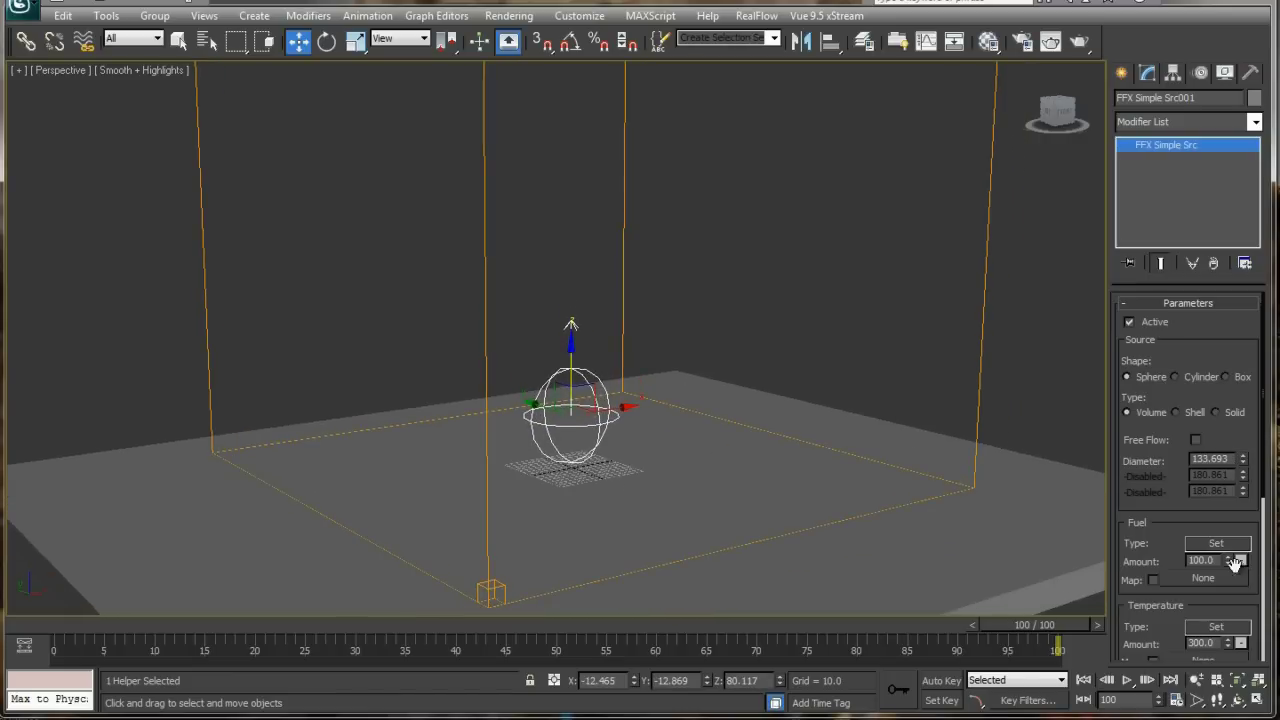
Keyframe the simple source's fuel amount with Auto Key at 0 on frame 0 and 100 on frame 5
{"action": "left_click_drag", "start_coordinate": [1140, 515], "coordinate": [1128, 364]}
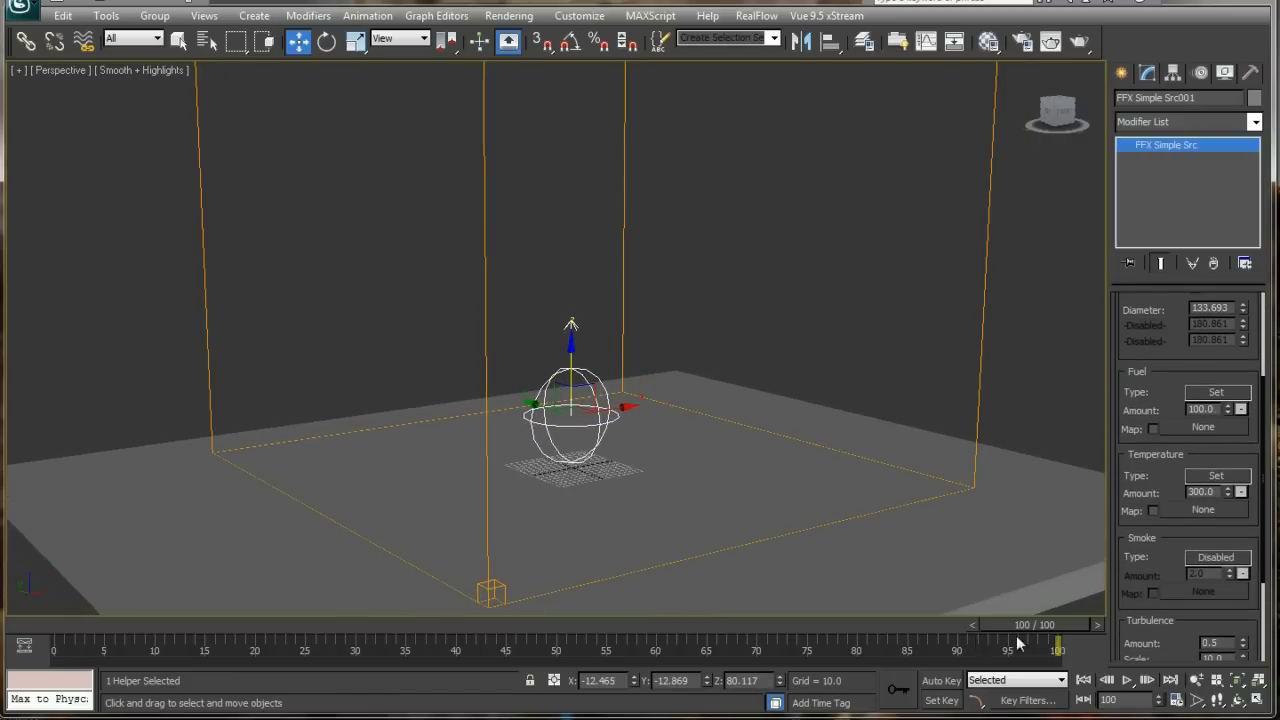
{"action": "left_click_drag", "start_coordinate": [1063, 628], "coordinate": [60, 625]}
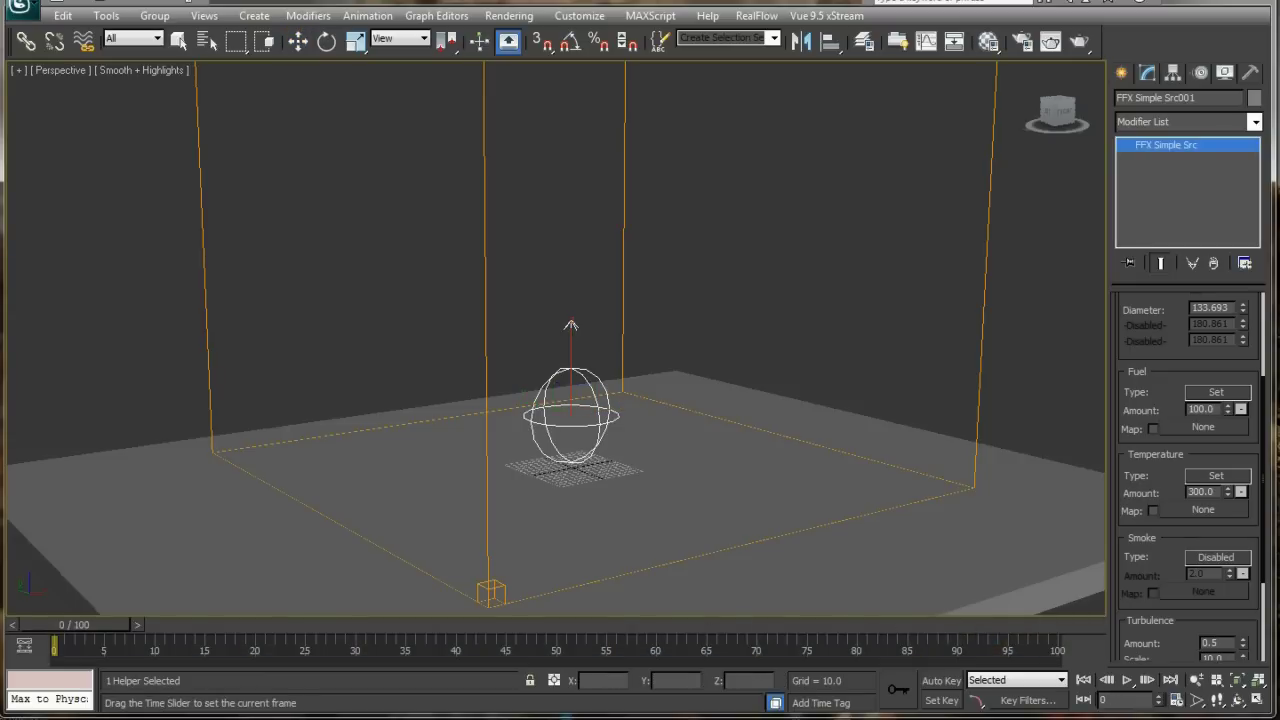
{"action": "left_click", "coordinate": [941, 681]}
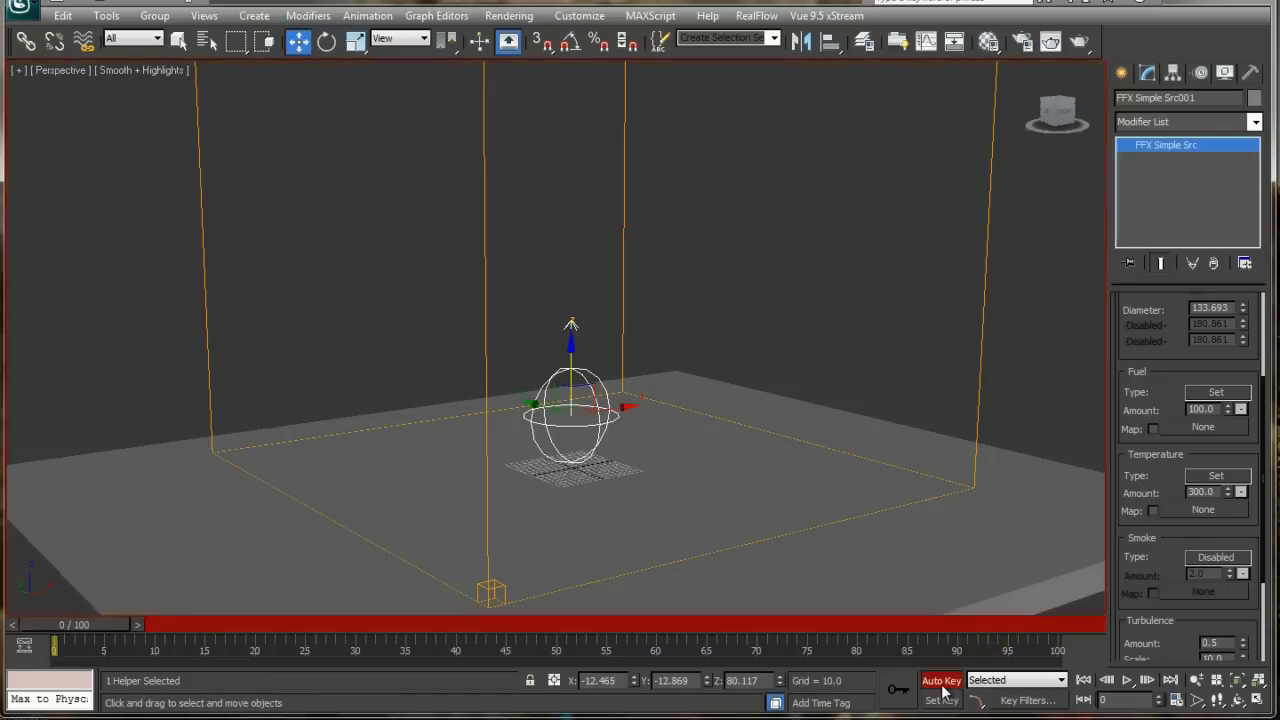
{"action": "right_click", "coordinate": [1232, 410]}
{"action": "left_click_drag", "start_coordinate": [75, 630], "coordinate": [118, 630]}
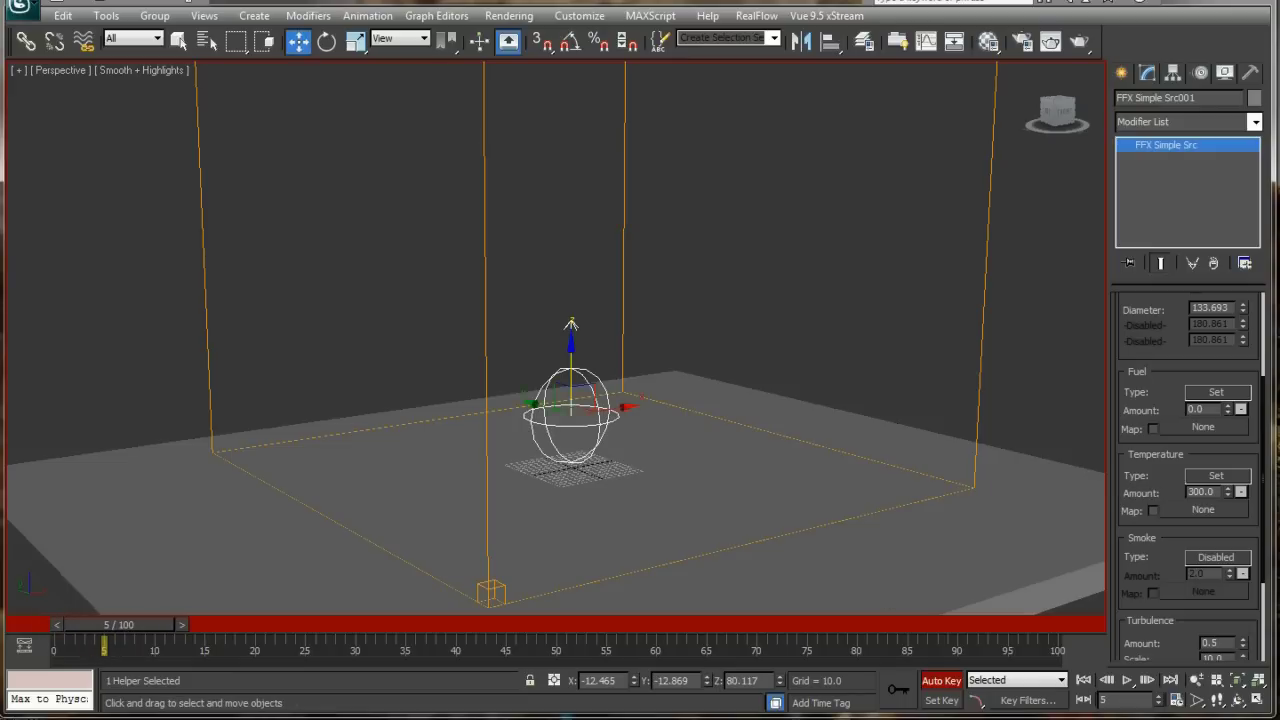
{"action": "type", "text": "100"}
{"action": "key", "text": "Return"}
{"action": "left_click_drag", "start_coordinate": [123, 663], "coordinate": [174, 662]}
{"action": "key", "text": "w"}
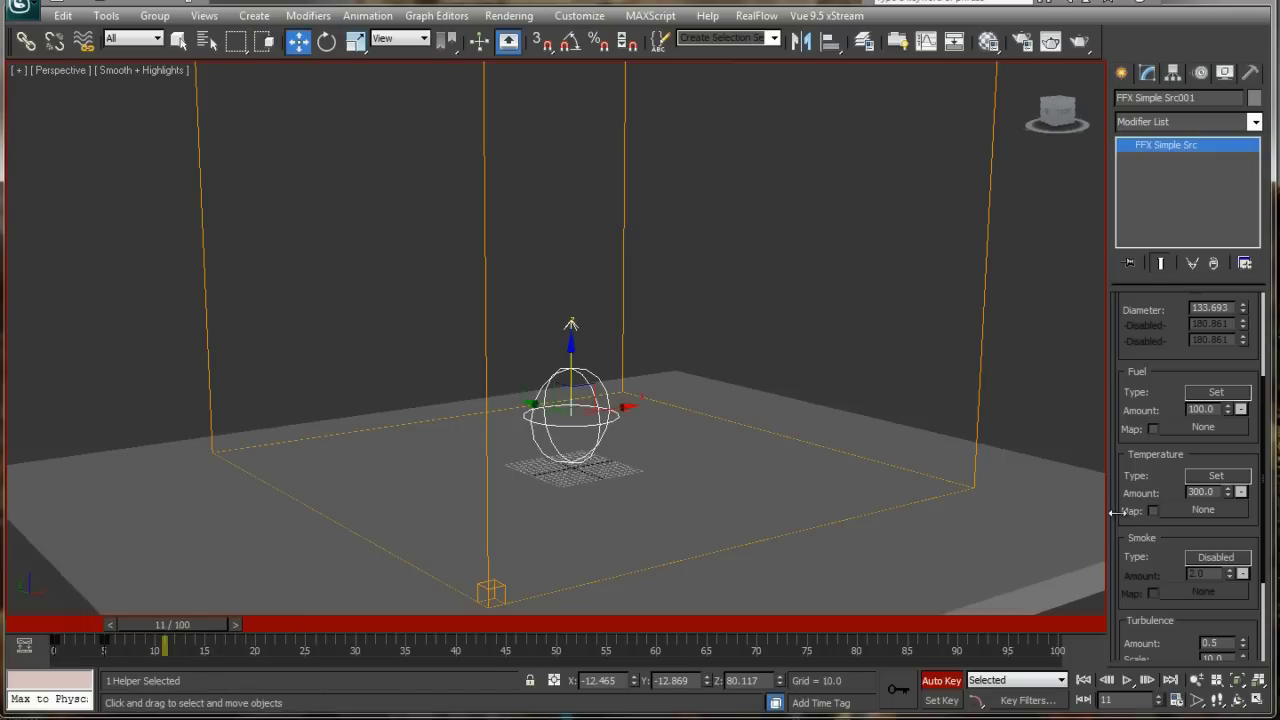
{"action": "scroll", "coordinate": [1158, 474], "scroll_direction": "down", "scroll_amount": 3}
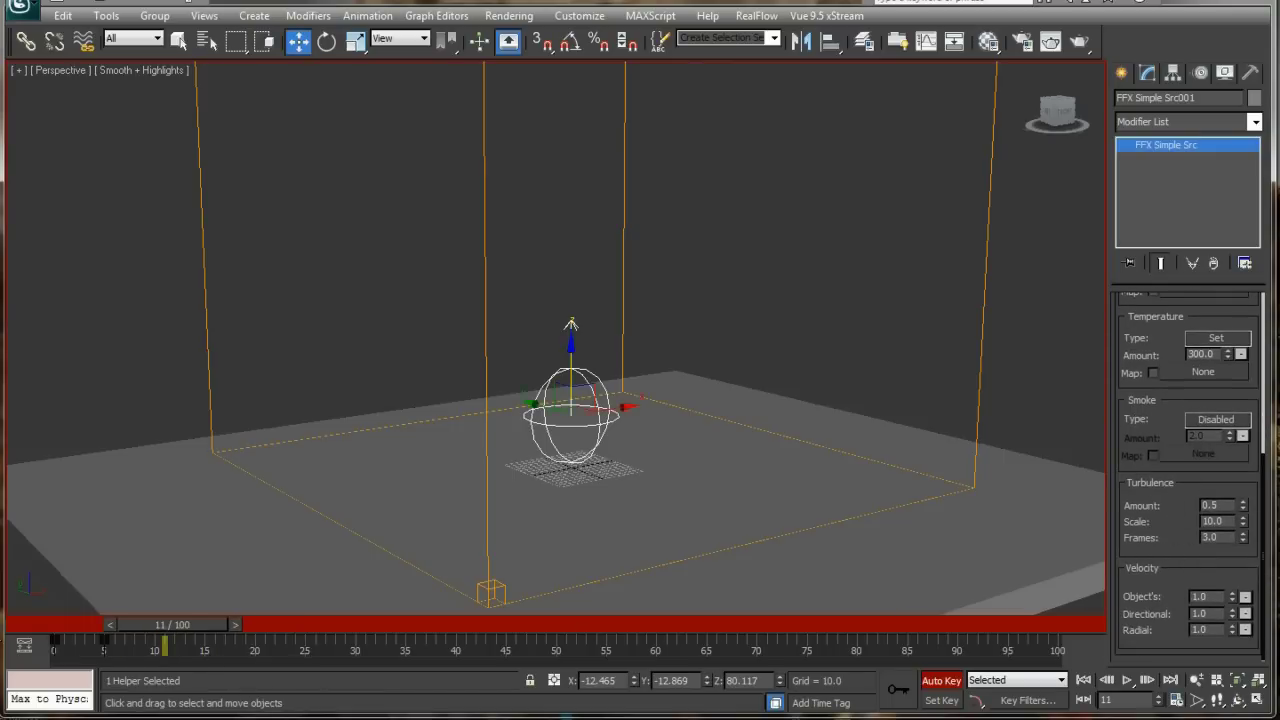
{"action": "left_click", "coordinate": [940, 681]}
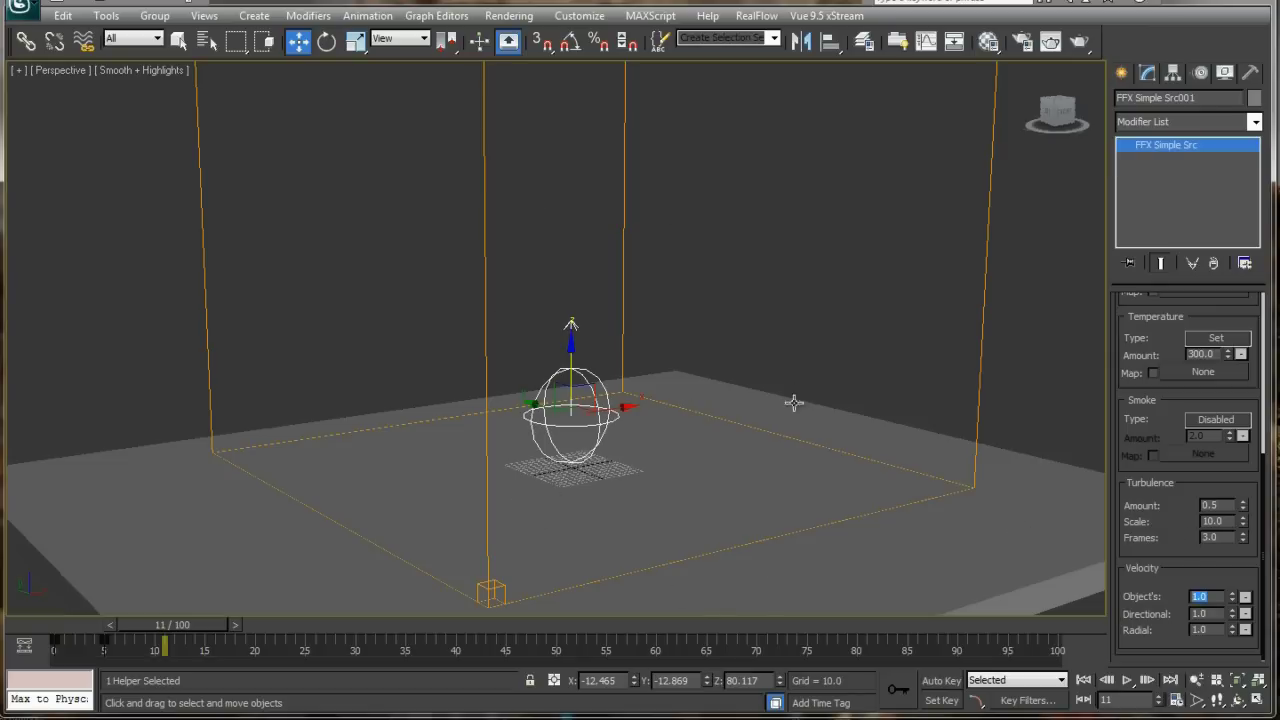
Set the simple source's velocity values to 30 for Object's, 5 for Directional and 5 for Radial
{"action": "type", "text": "20"}
{"action": "key", "text": "Return"}
{"action": "type", "text": "30"}
{"action": "key", "text": "Tab"}
{"action": "type", "text": "5"}
{"action": "key", "text": "Tab"}
{"action": "type", "text": "5"}
{"action": "key", "text": "Return"}
Rerun the simulation from the FumeFX container and review the fire in the output preview at frame 38
{"action": "double_click", "coordinate": [485, 214]}
{"action": "left_click", "coordinate": [1010, 62]}
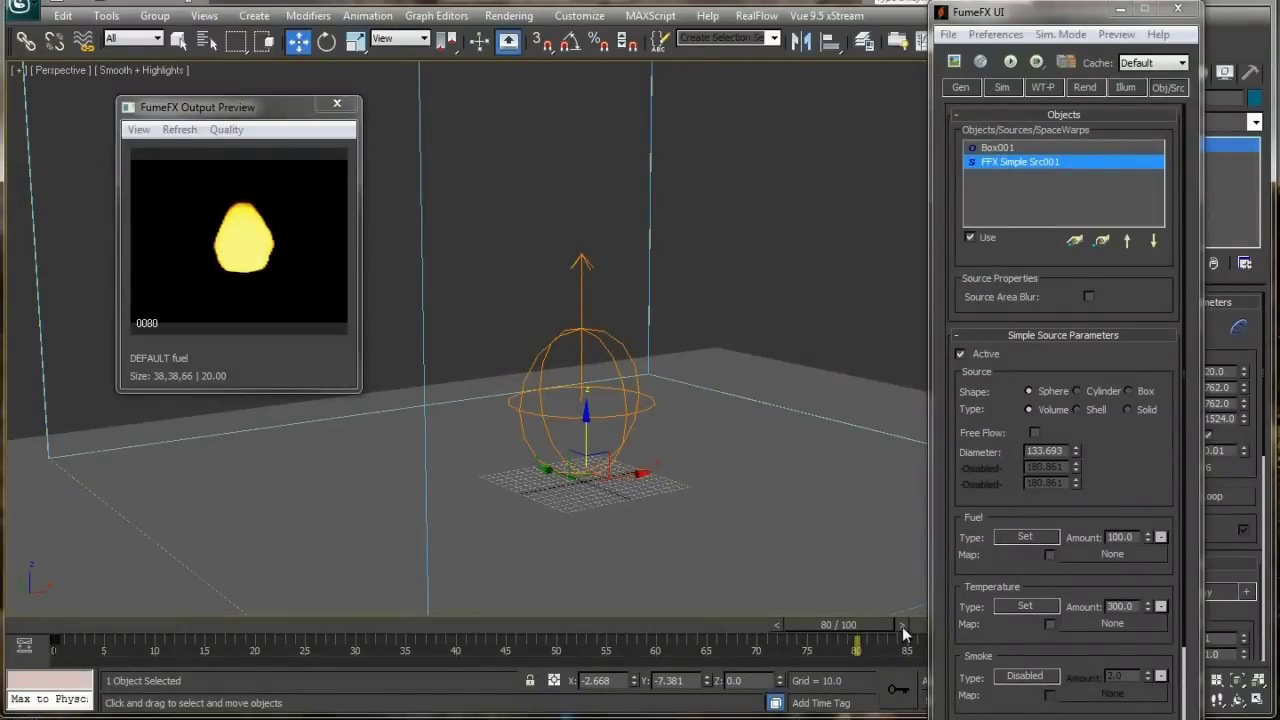
{"action": "left_click_drag", "start_coordinate": [840, 625], "coordinate": [470, 610]}
{"action": "key", "text": "w"}
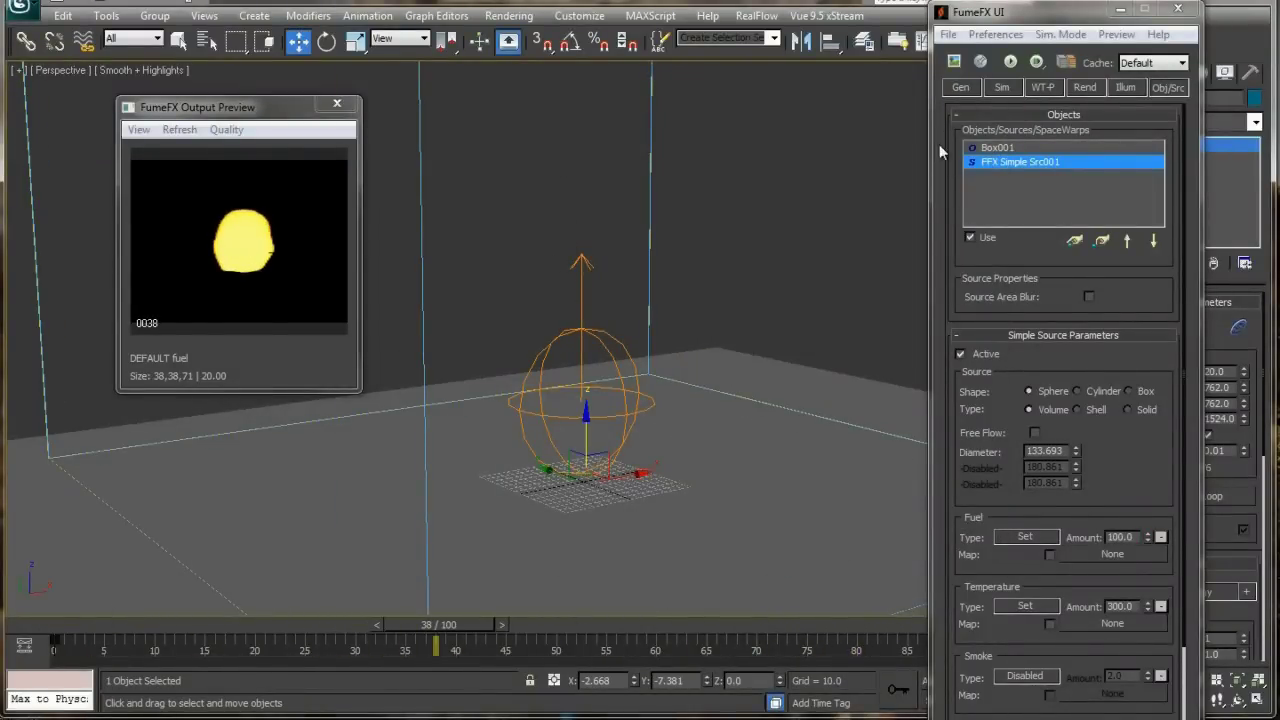
Examine the container's simulation settings for system, turbulence noise, fuel and smoke
{"action": "left_click", "coordinate": [1002, 87]}
{"action": "left_click_drag", "start_coordinate": [992, 366], "coordinate": [985, 400]}
{"action": "scroll", "coordinate": [1068, 294], "scroll_direction": "down", "scroll_amount": 2}
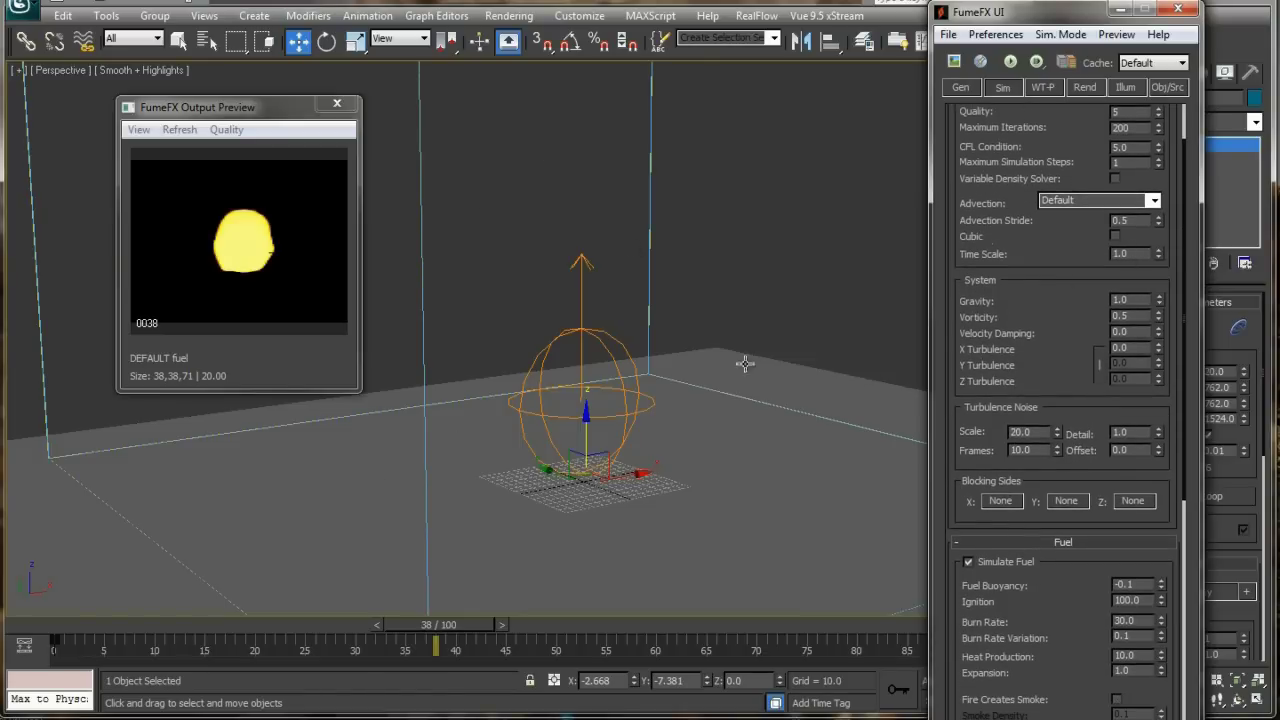
{"action": "left_click_drag", "start_coordinate": [1001, 431], "coordinate": [1030, 300]}
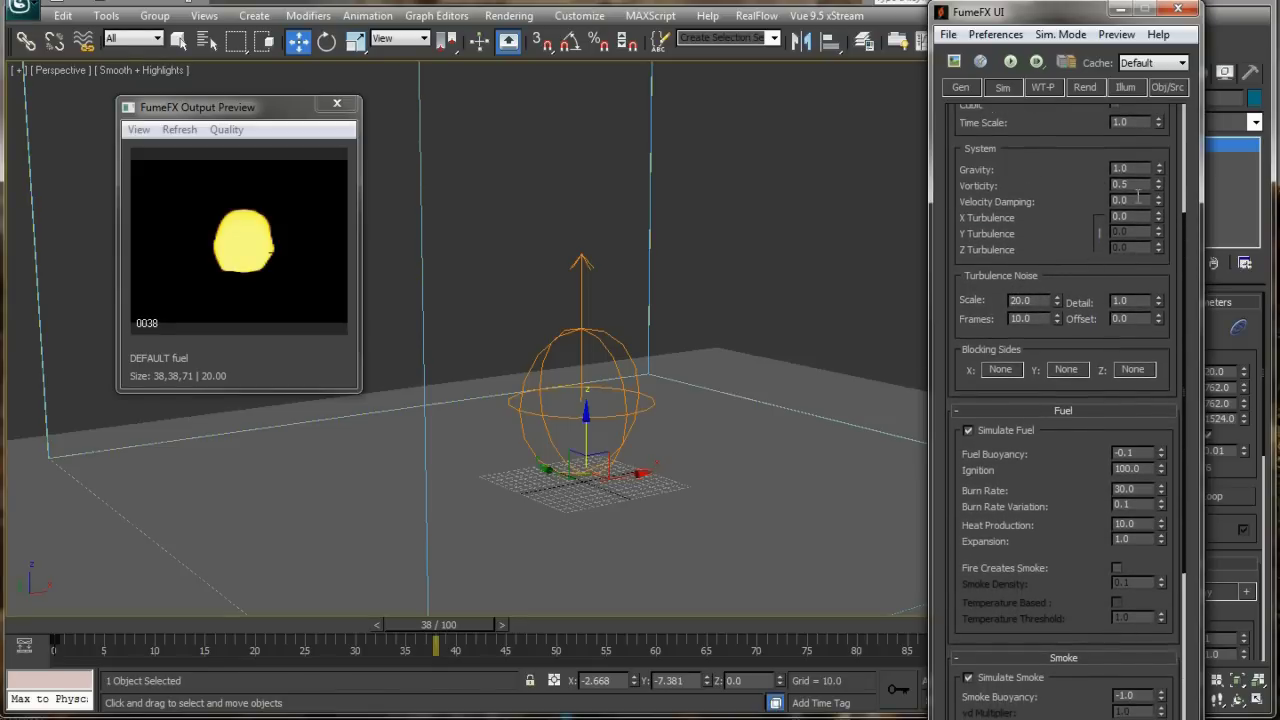
{"action": "scroll", "coordinate": [1040, 218], "scroll_direction": "down", "scroll_amount": 5}
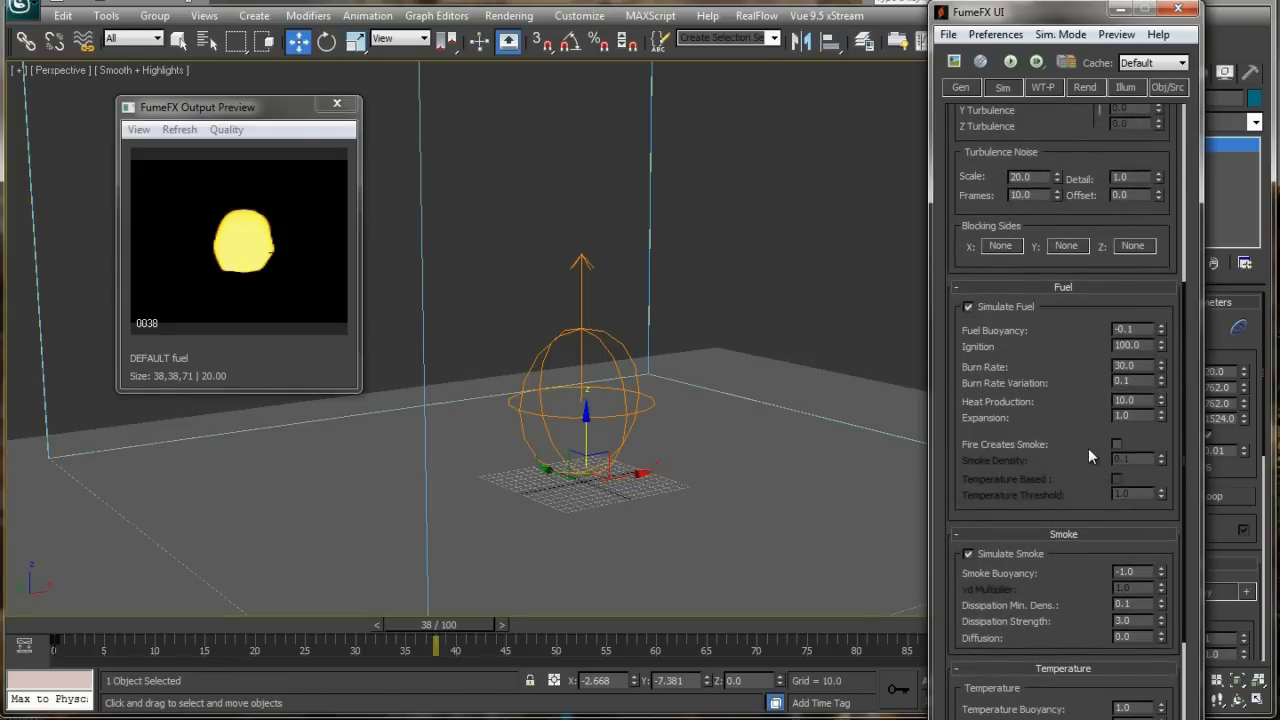
{"action": "left_click", "coordinate": [1120, 416]}
{"action": "mouse_move", "coordinate": [690, 340]}
{"action": "middle_mouse_down", "text": "alt"}
{"action": "mouse_move", "coordinate": [714, 359]}
{"action": "mouse_move", "coordinate": [689, 336]}
{"action": "middle_mouse_up", "text": "alt"}
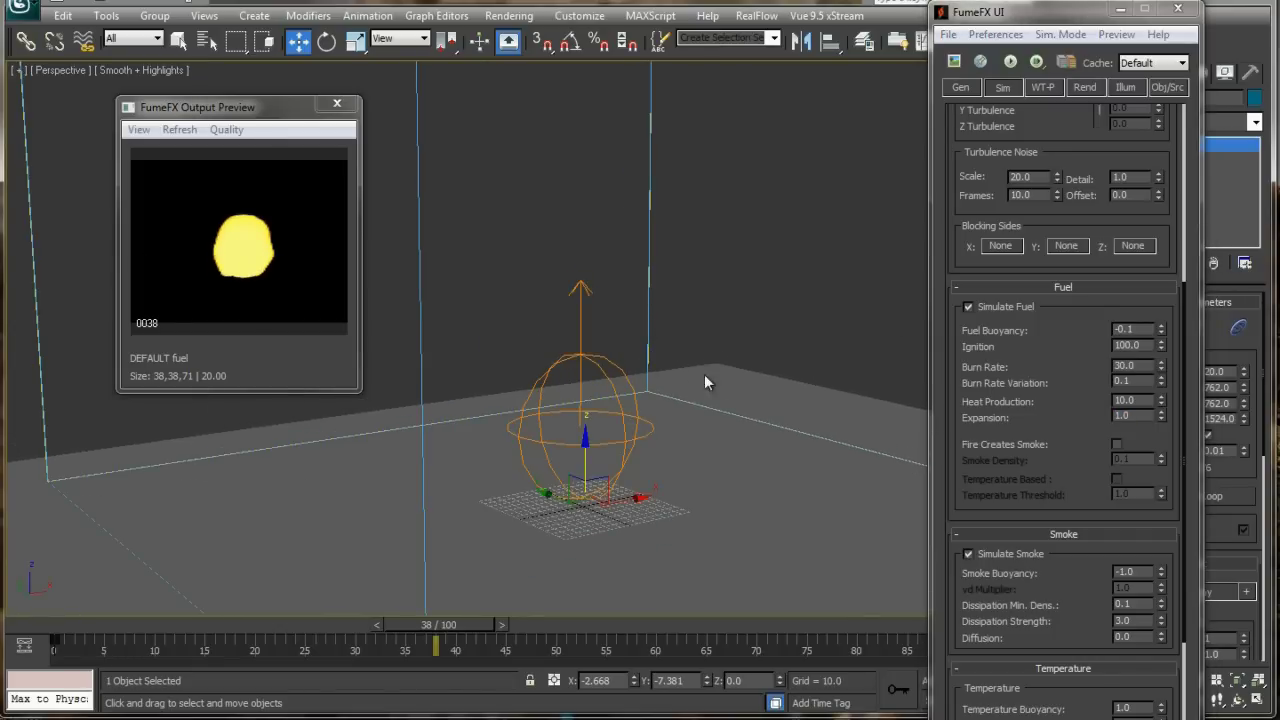
Set the simulation's time scale to 0.8
{"action": "left_click_drag", "start_coordinate": [983, 154], "coordinate": [984, 333]}
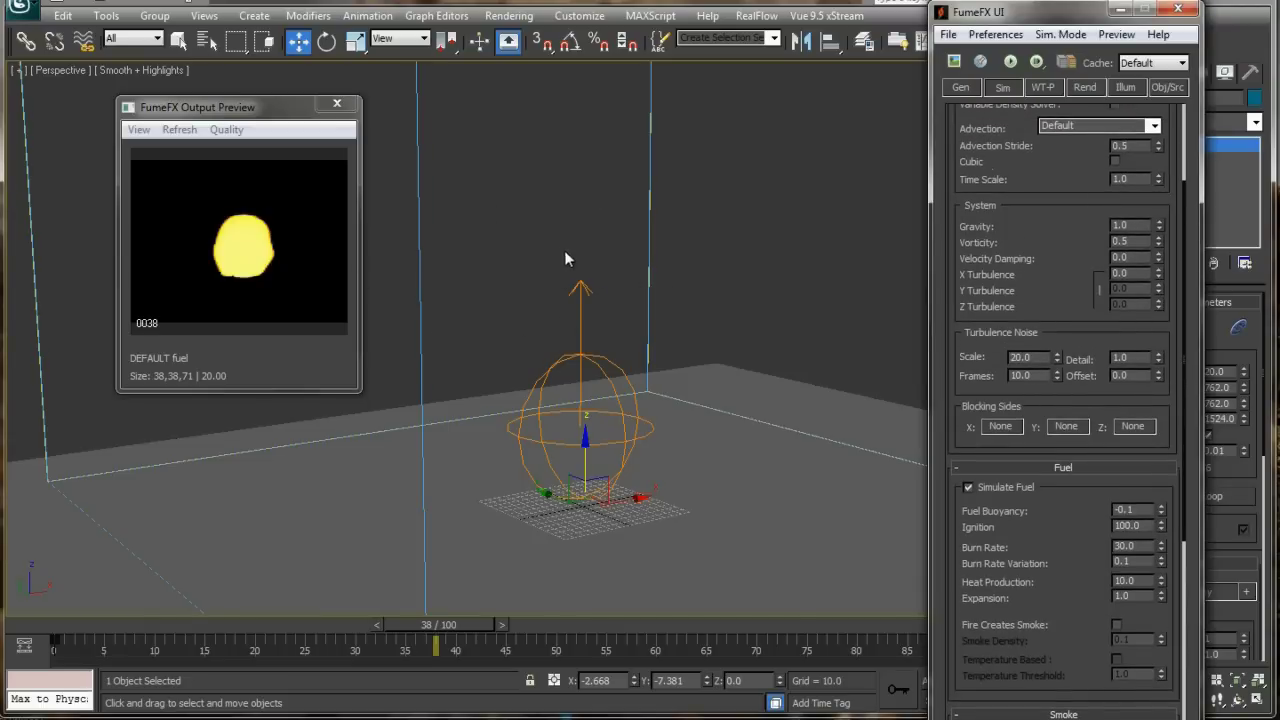
{"action": "middle_click_drag", "start_coordinate": [564, 250], "coordinate": [586, 280], "text": "alt"}
{"action": "scroll", "coordinate": [1033, 194], "scroll_direction": "down", "scroll_amount": 1}
{"action": "scroll", "coordinate": [1033, 194], "scroll_direction": "up", "scroll_amount": 2}
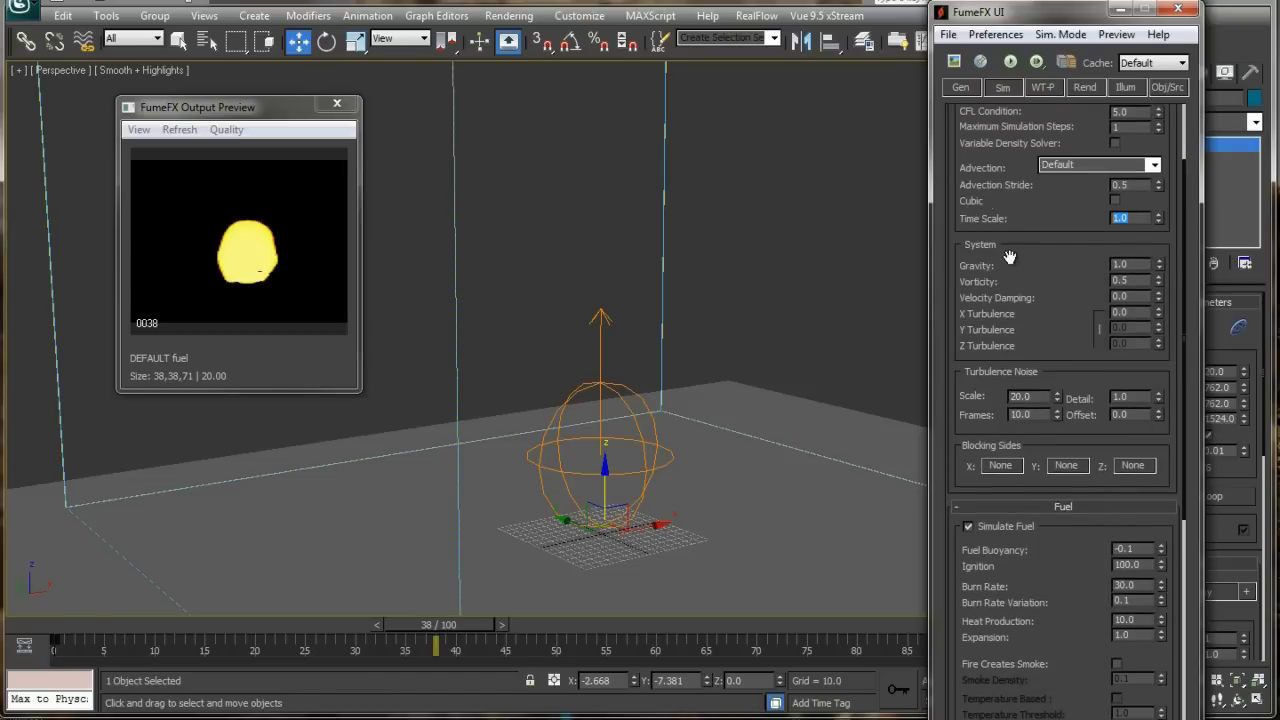
{"action": "scroll", "coordinate": [1040, 315], "scroll_direction": "down", "scroll_amount": 2}
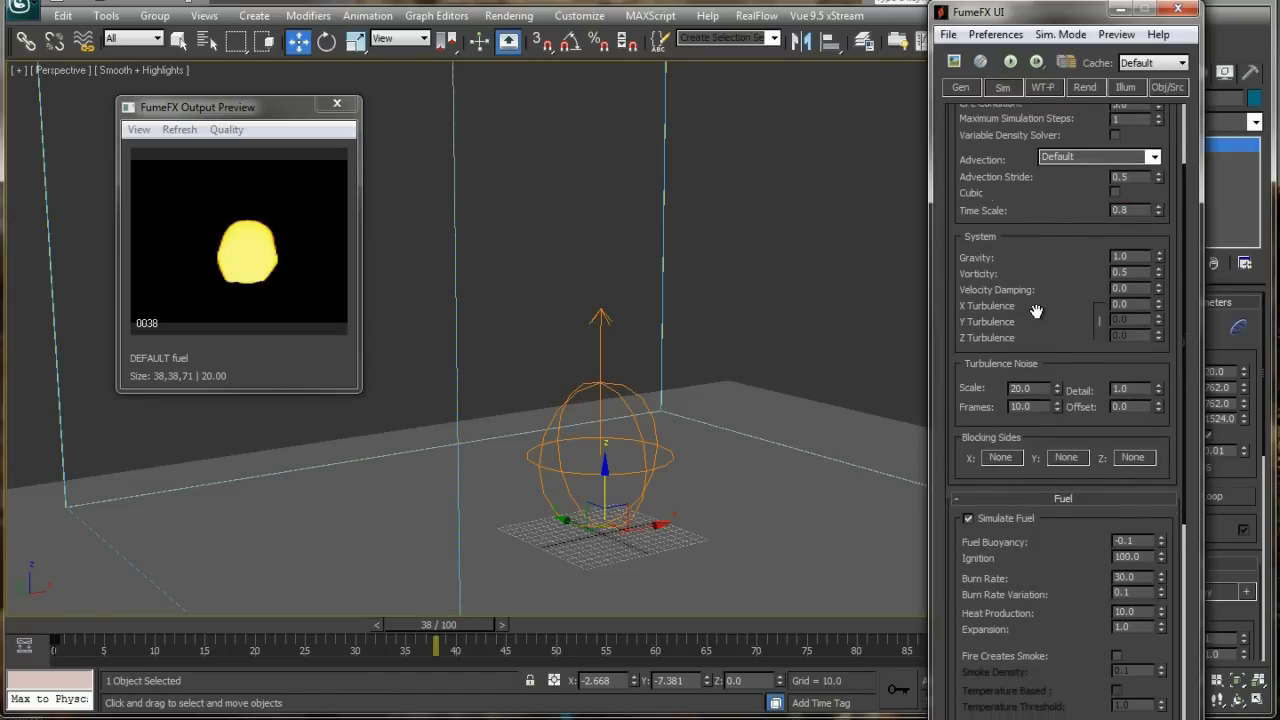
Set the container's fuel burn rate to 10 and enable Fire Creates Smoke
{"action": "scroll", "coordinate": [1060, 498], "scroll_direction": "down", "scroll_amount": 5}
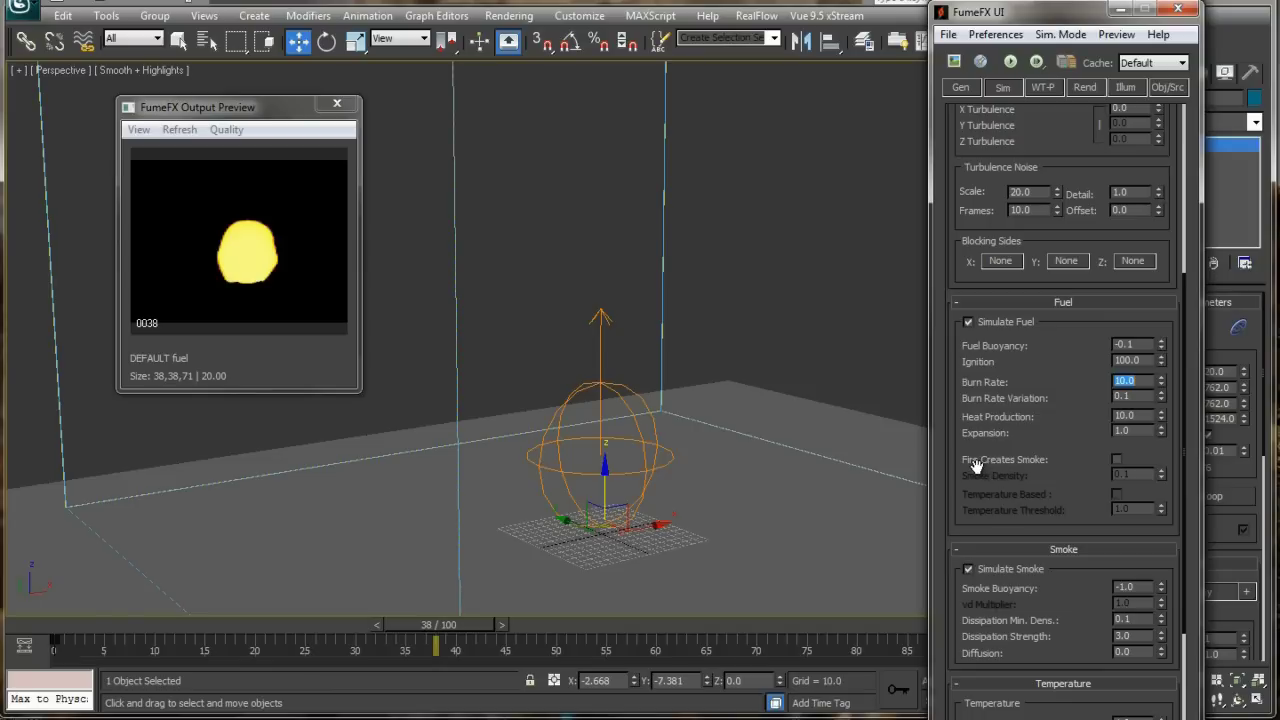
{"action": "left_click", "coordinate": [1116, 459]}
{"action": "left_click_drag", "start_coordinate": [987, 478], "coordinate": [1066, 340]}
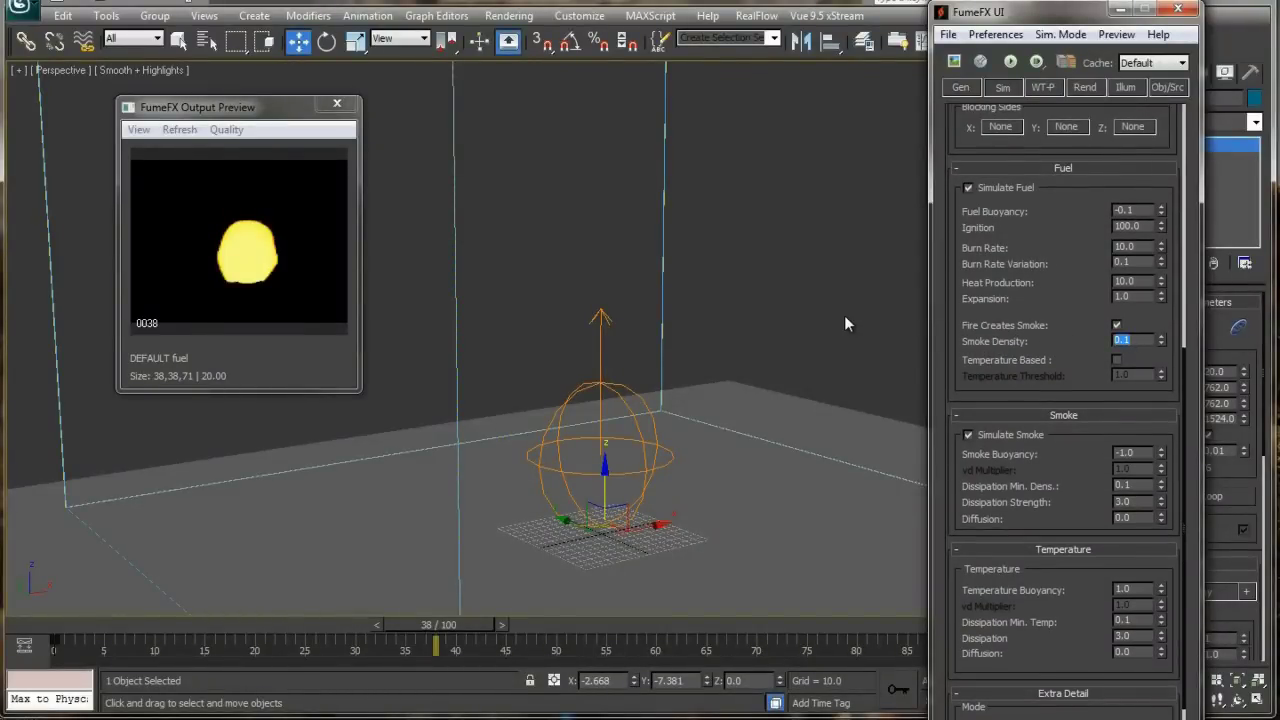
Switch the rendered smoke color to keyless mode and set it to dark grey with RGB 30, 30, 30
{"action": "left_click", "coordinate": [1088, 88]}
{"action": "left_click_drag", "start_coordinate": [1001, 430], "coordinate": [1001, 164]}
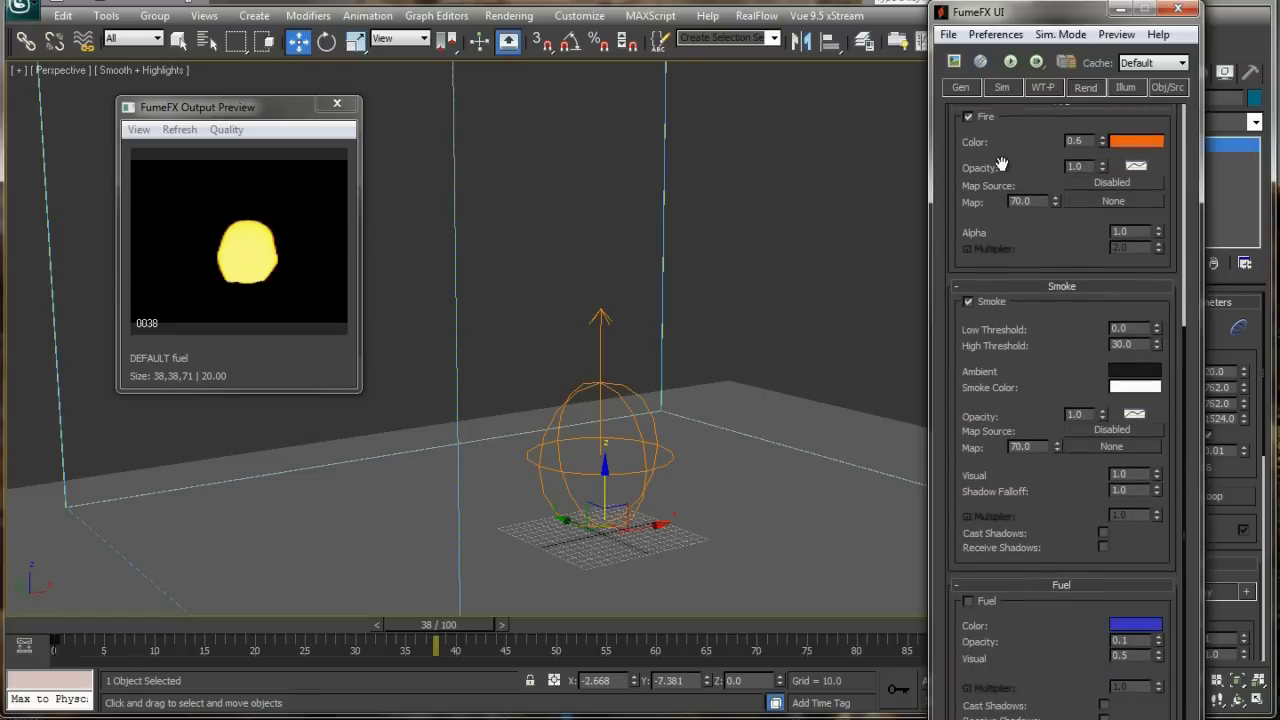
{"action": "left_click", "coordinate": [1138, 388]}
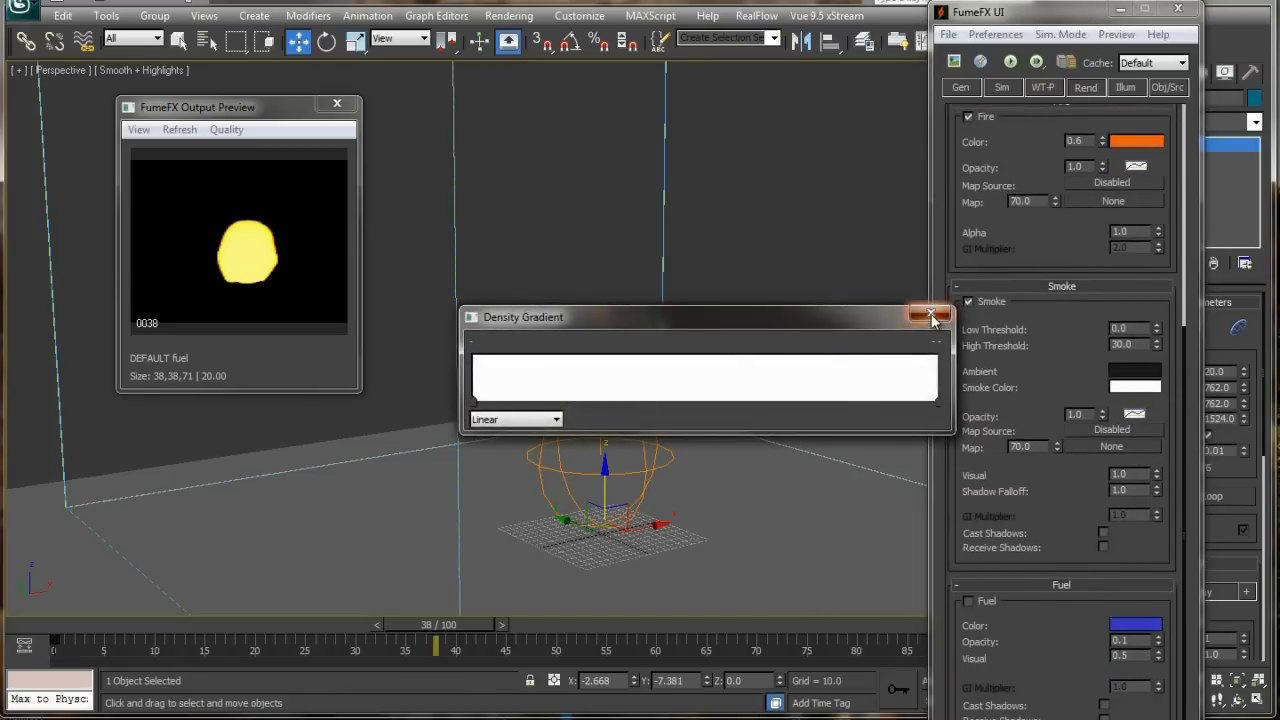
{"action": "left_click", "coordinate": [931, 316]}
{"action": "right_click", "coordinate": [1119, 389]}
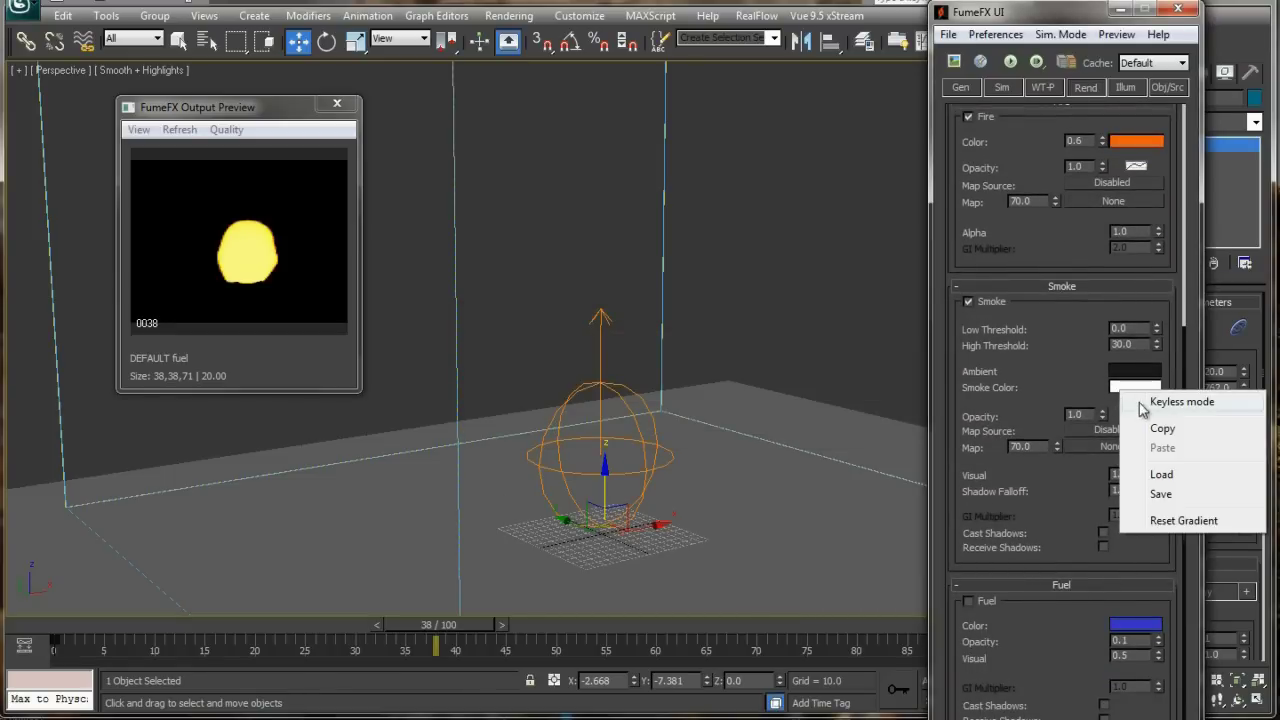
{"action": "left_click", "coordinate": [1142, 406]}
{"action": "left_click", "coordinate": [1138, 389]}
{"action": "left_click_drag", "start_coordinate": [371, 152], "coordinate": [373, 40]}
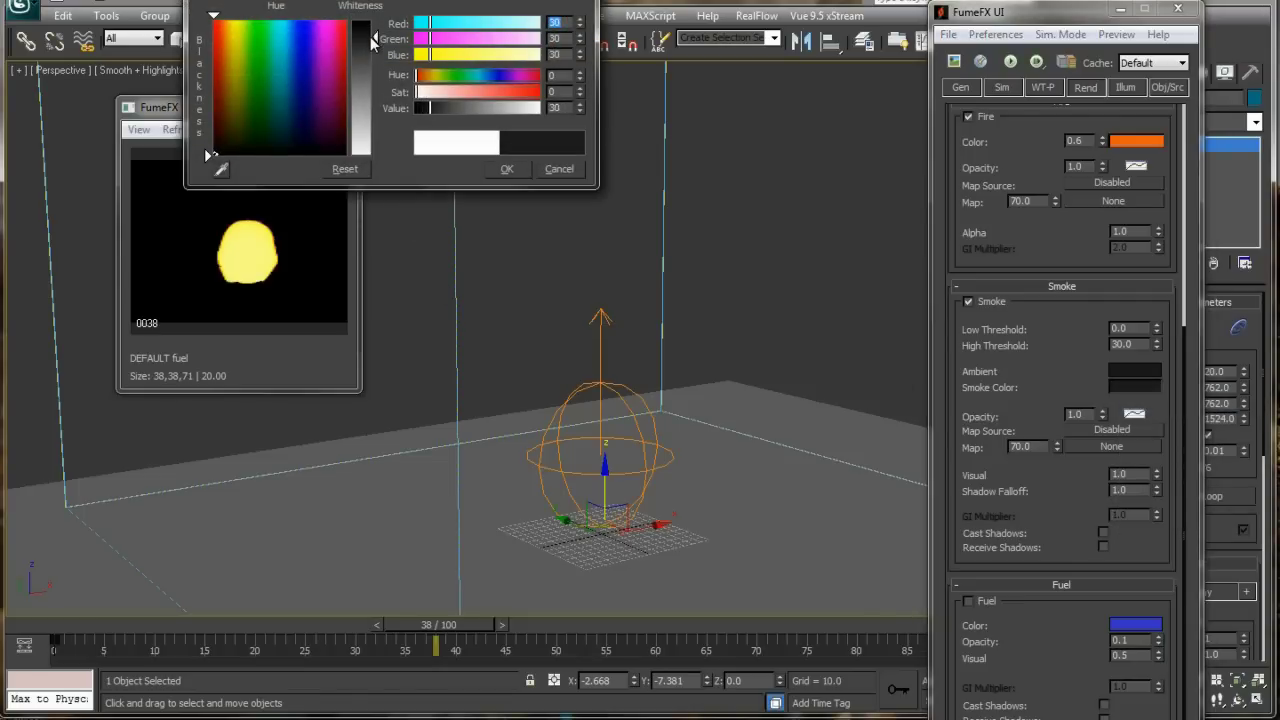
{"action": "left_click", "coordinate": [507, 169]}
{"action": "middle_click_drag", "start_coordinate": [693, 270], "coordinate": [703, 293]}
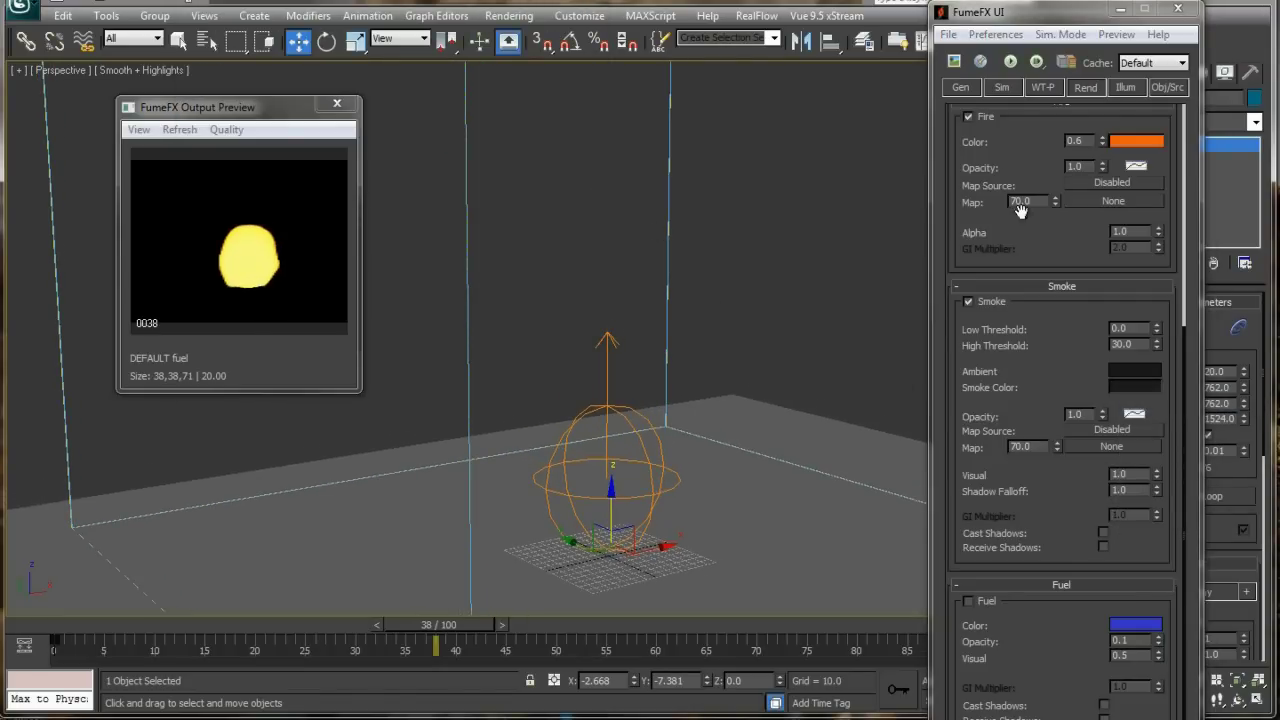
Rerun the simulation with the smoke-producing fuel and check the simple source's parameters
{"action": "left_click", "coordinate": [1002, 88]}
{"action": "scroll", "coordinate": [982, 121], "scroll_direction": "down", "scroll_amount": 10}
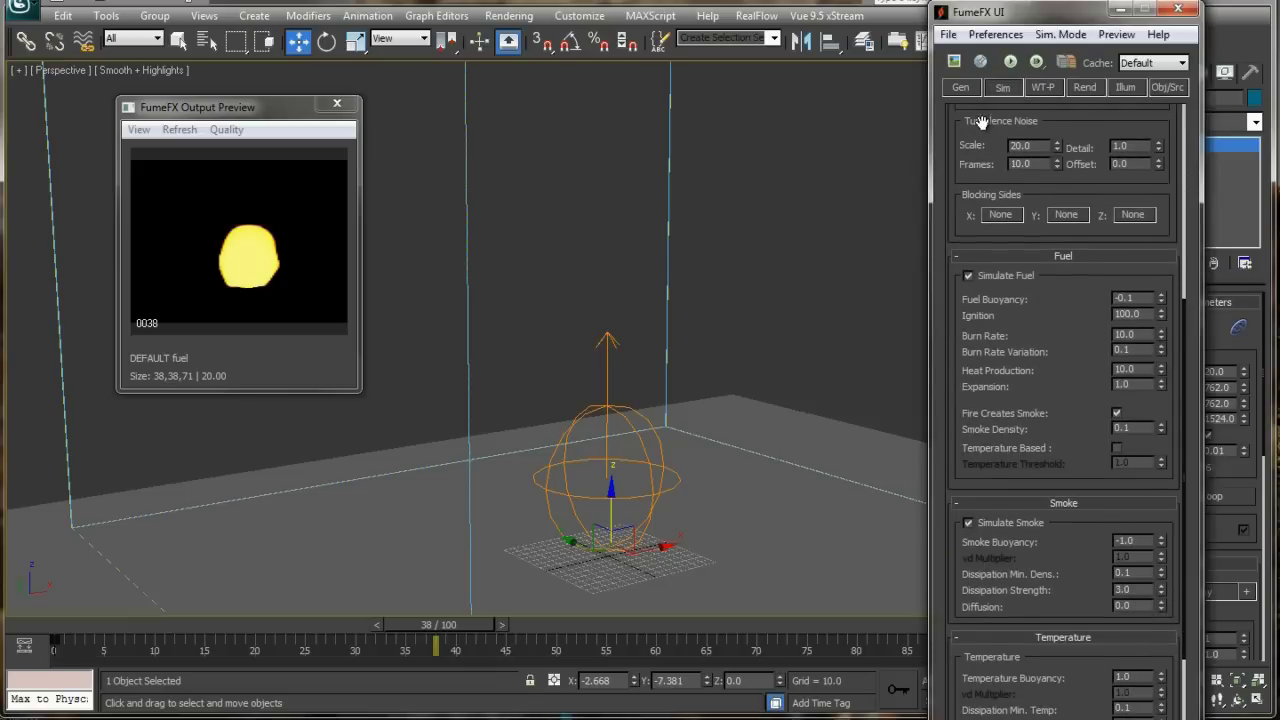
{"action": "left_click", "coordinate": [1010, 62]}
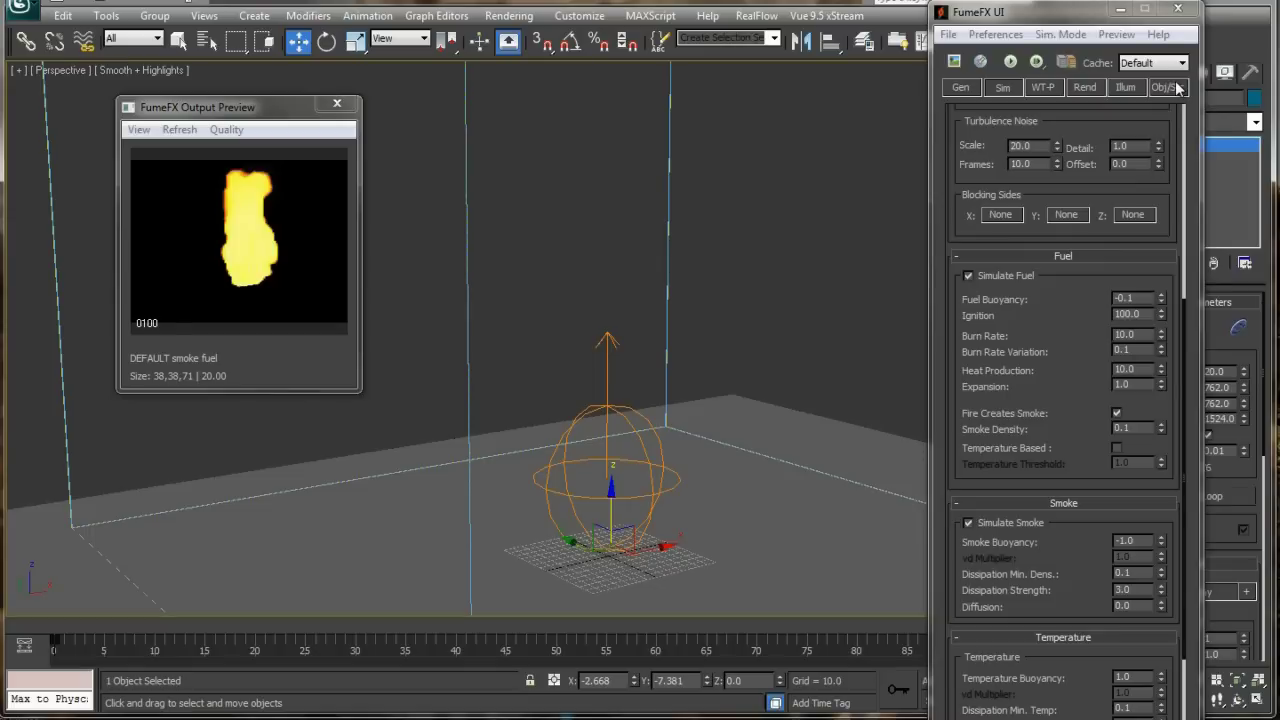
{"action": "left_click", "coordinate": [1167, 87]}
{"action": "left_click_drag", "start_coordinate": [1021, 572], "coordinate": [990, 449]}
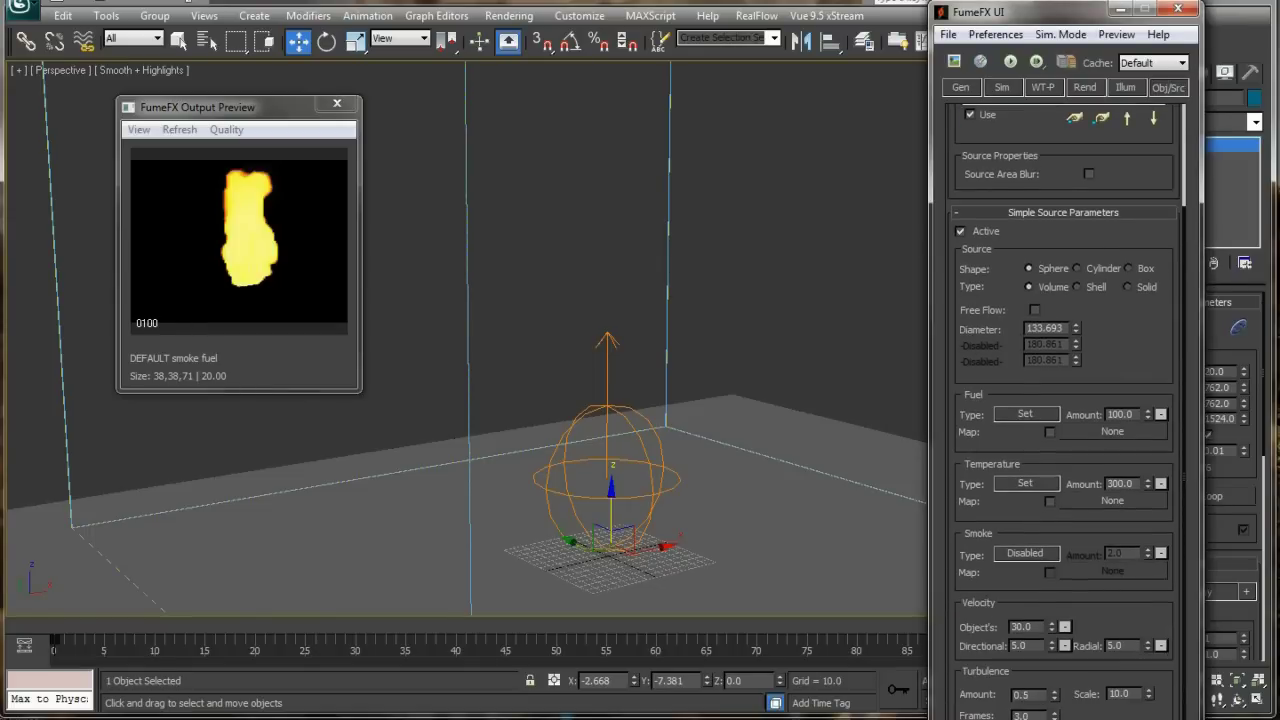
Animate the simulation's time scale with auto keying from 2 at frame 0 to 0.8 at frame 15
{"action": "left_click", "coordinate": [1001, 88]}
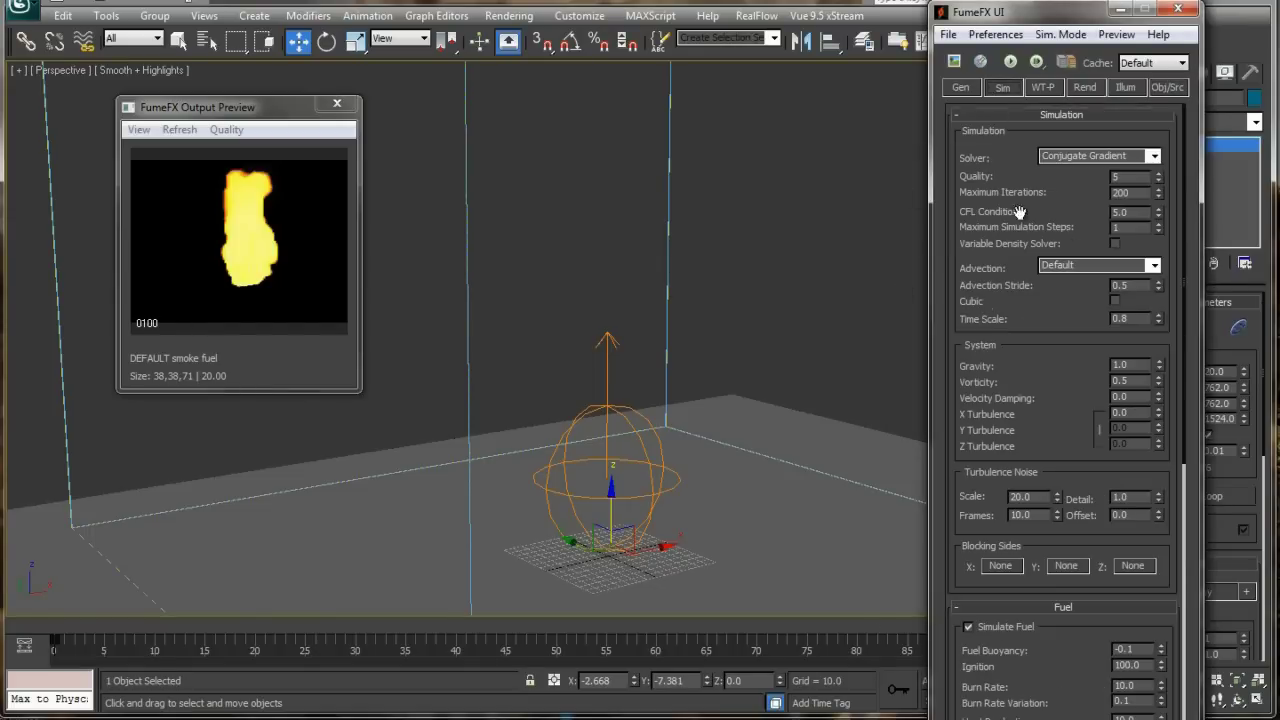
{"action": "left_click", "coordinate": [87, 627]}
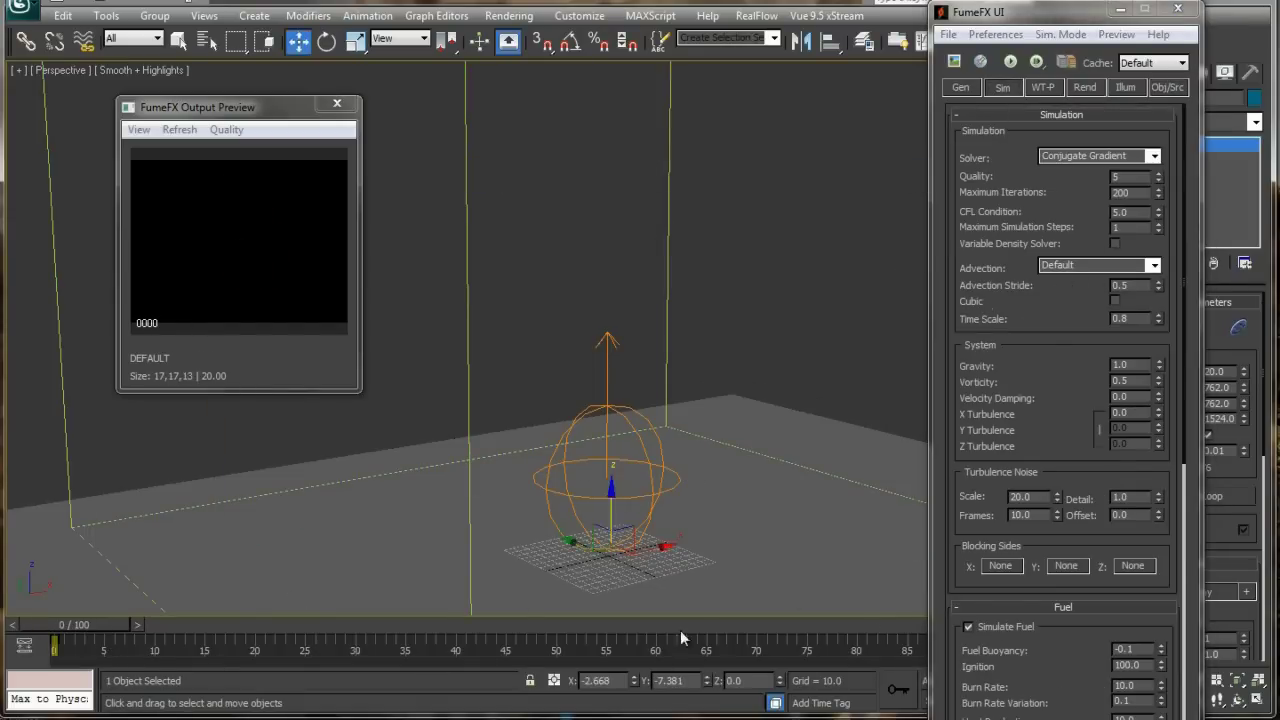
{"action": "left_click", "coordinate": [925, 688]}
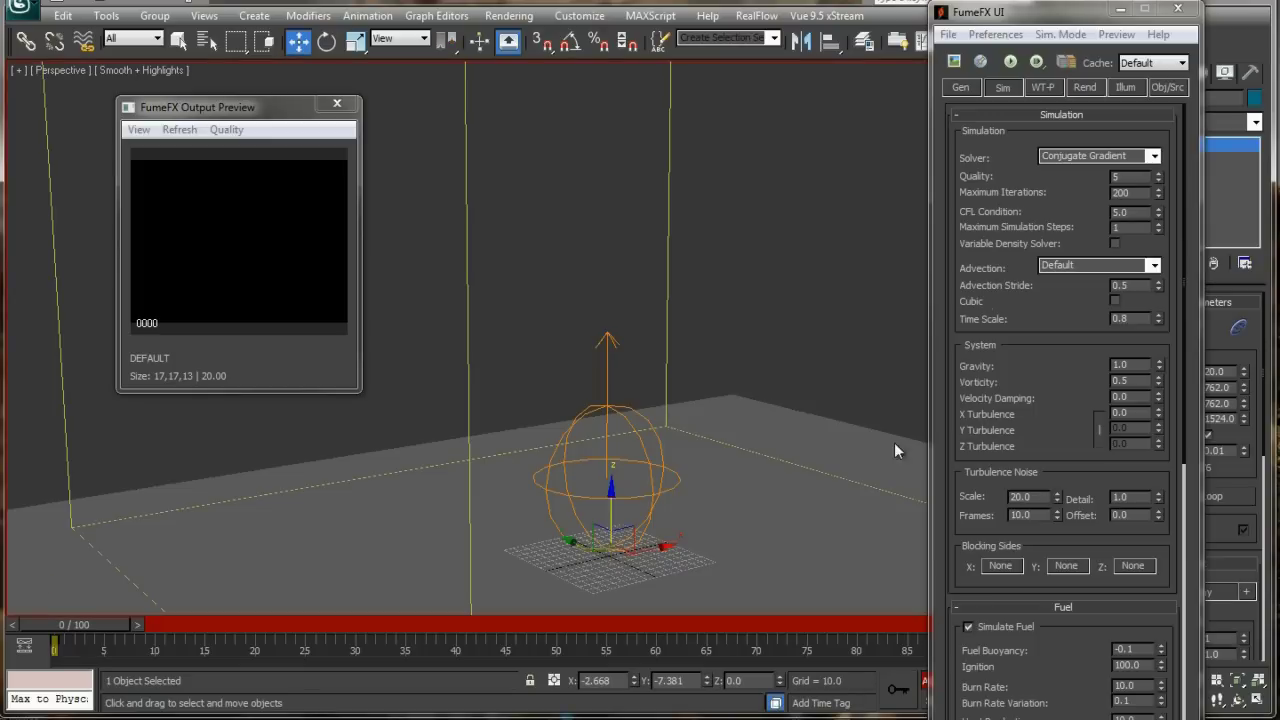
{"action": "double_click", "coordinate": [1143, 319]}
{"action": "type", "text": "2"}
{"action": "key", "text": "Return"}
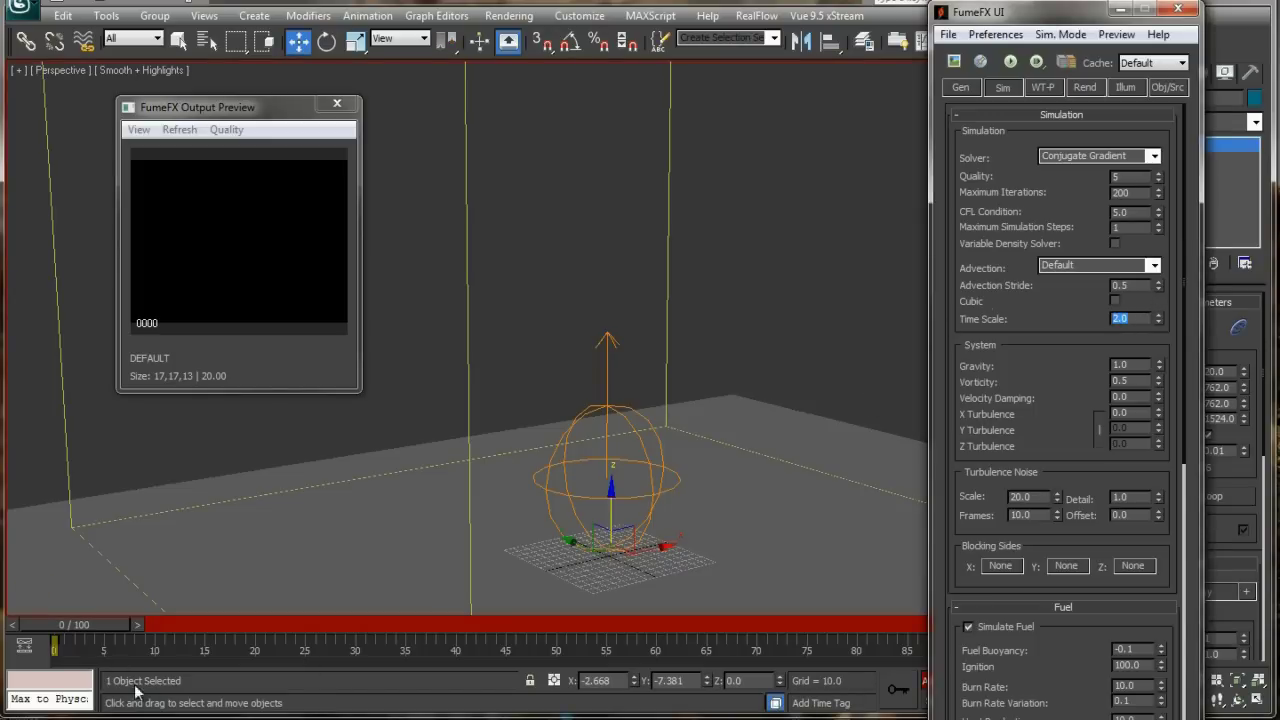
{"action": "left_click_drag", "start_coordinate": [92, 628], "coordinate": [232, 640]}
{"action": "key", "text": "w"}
{"action": "left_click", "coordinate": [1135, 319]}
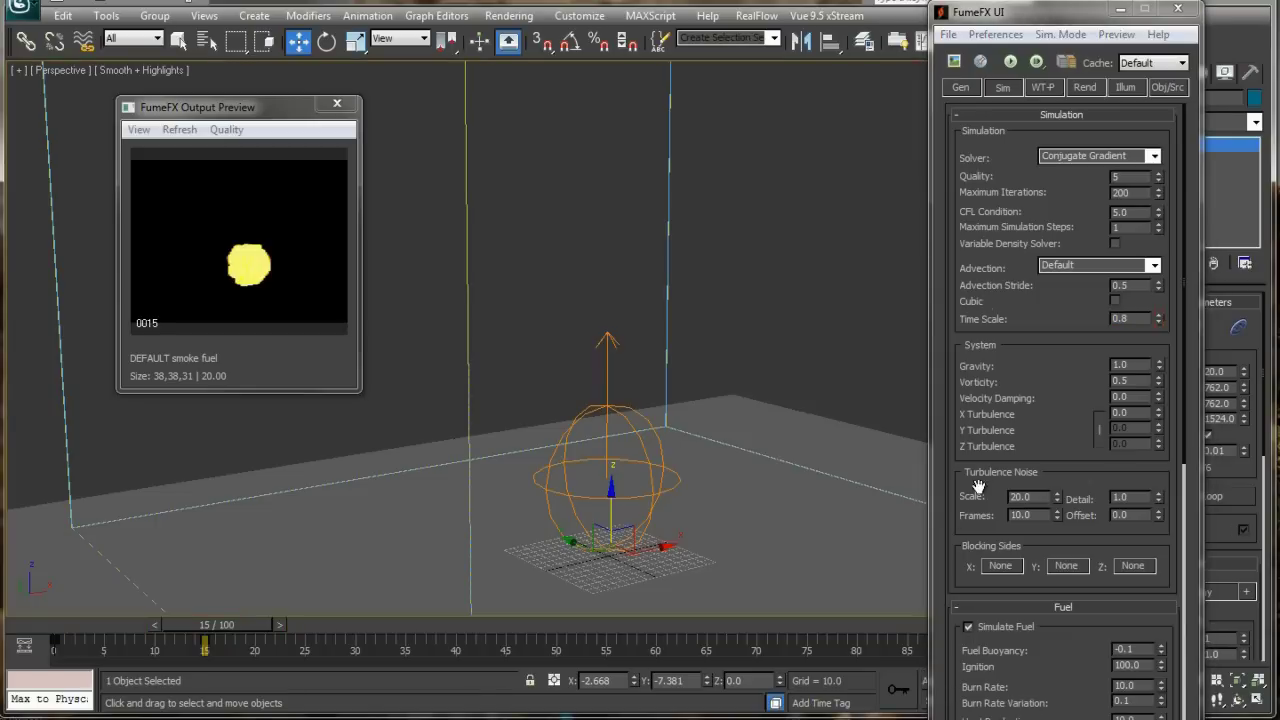
Animate the fuel's expansion with auto keying from 5 at frame 0 to 1 at frame 30
{"action": "scroll", "coordinate": [978, 393], "scroll_direction": "down", "scroll_amount": 2}
{"action": "left_click_drag", "start_coordinate": [197, 627], "coordinate": [35, 629]}
{"action": "key", "text": "n"}
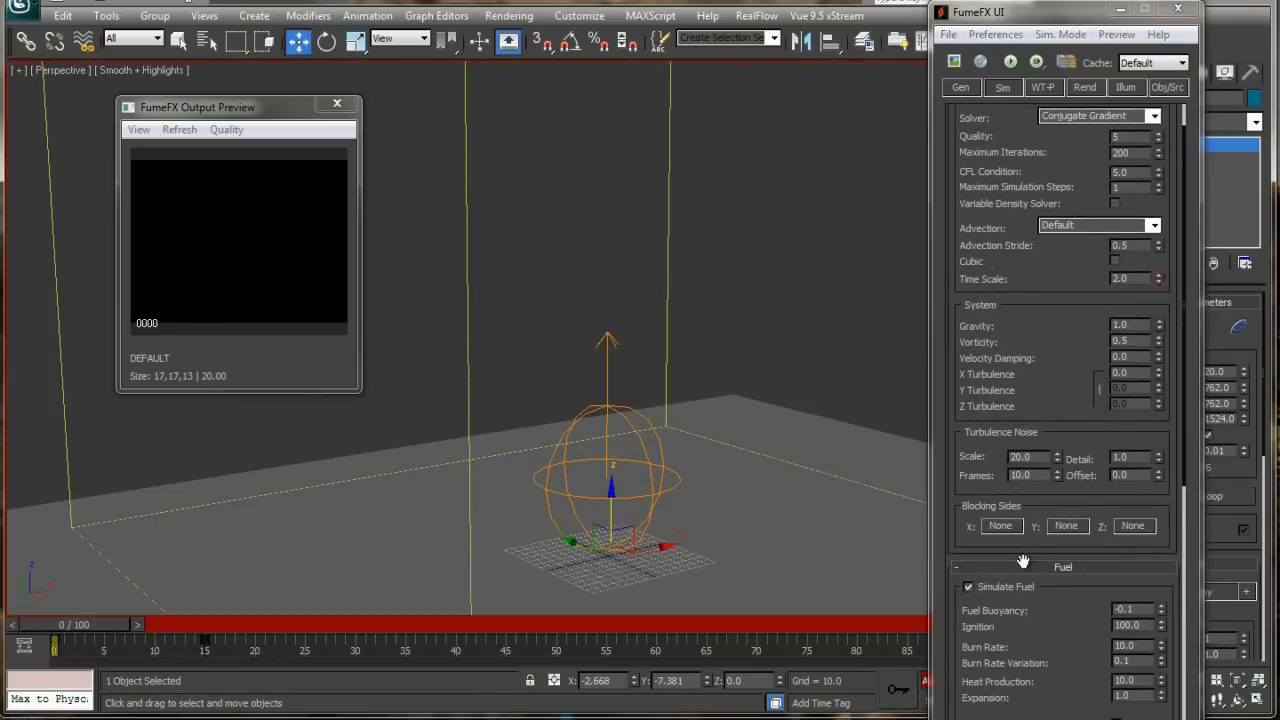
{"action": "scroll", "coordinate": [1023, 561], "scroll_direction": "down", "scroll_amount": 5}
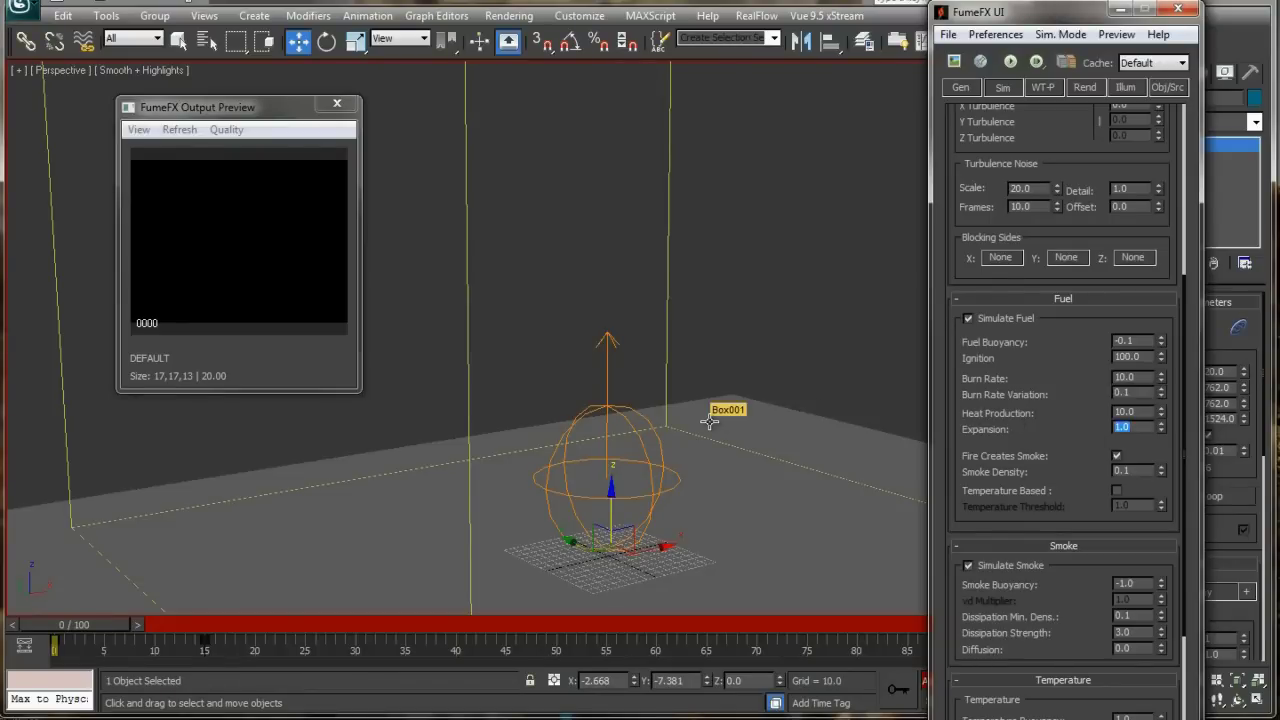
{"action": "left_click_drag", "start_coordinate": [118, 632], "coordinate": [387, 633]}
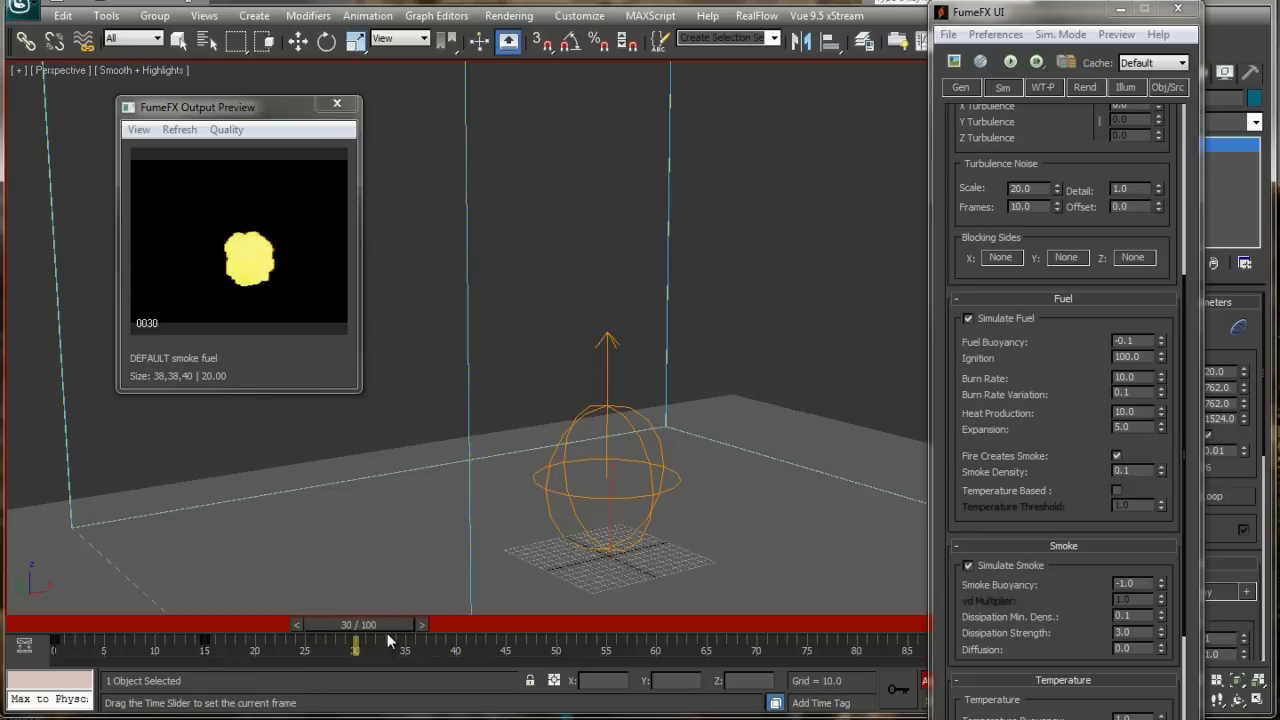
{"action": "key", "text": "w"}
{"action": "left_click", "coordinate": [1122, 427]}
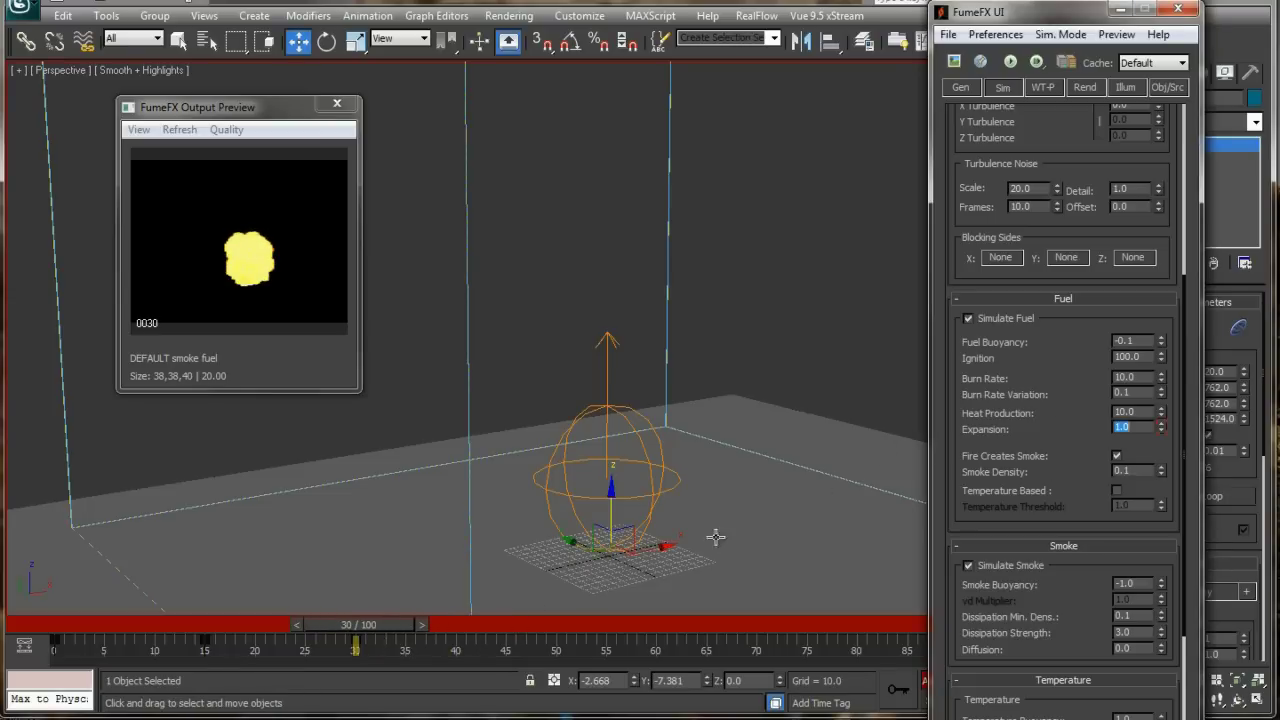
{"action": "left_click_drag", "start_coordinate": [392, 625], "coordinate": [41, 600]}
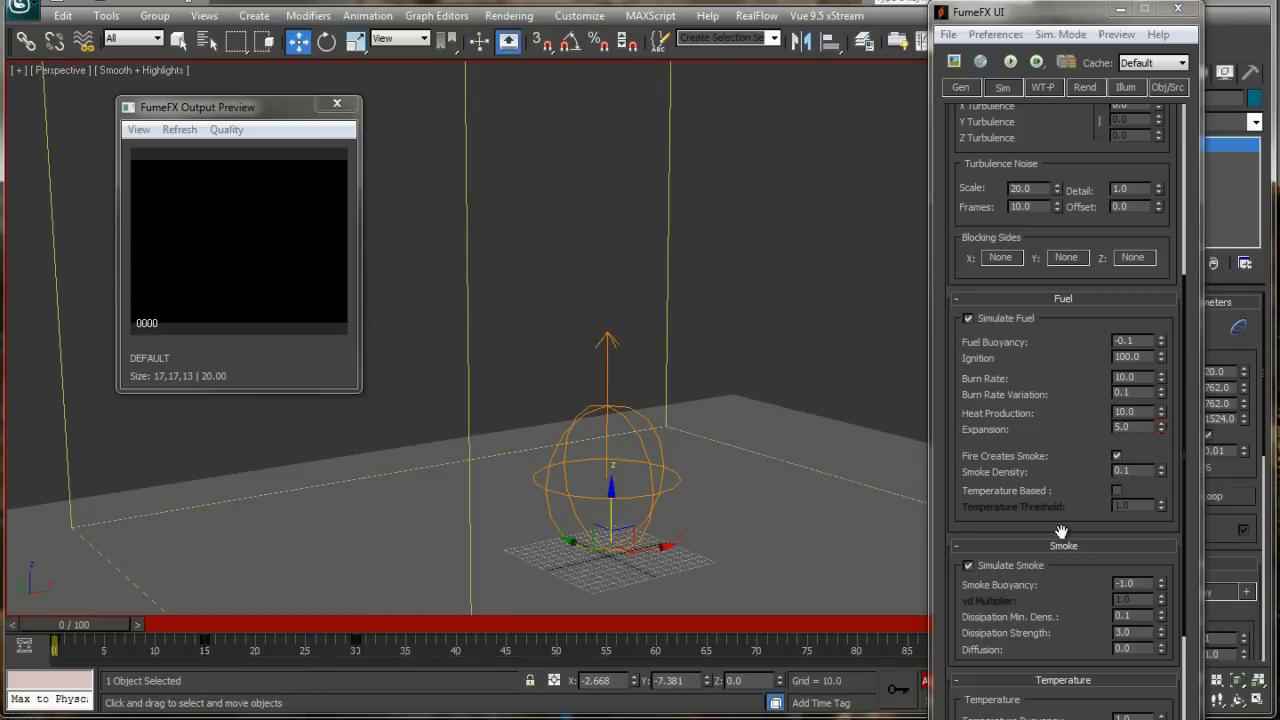
{"action": "left_click", "coordinate": [926, 686]}
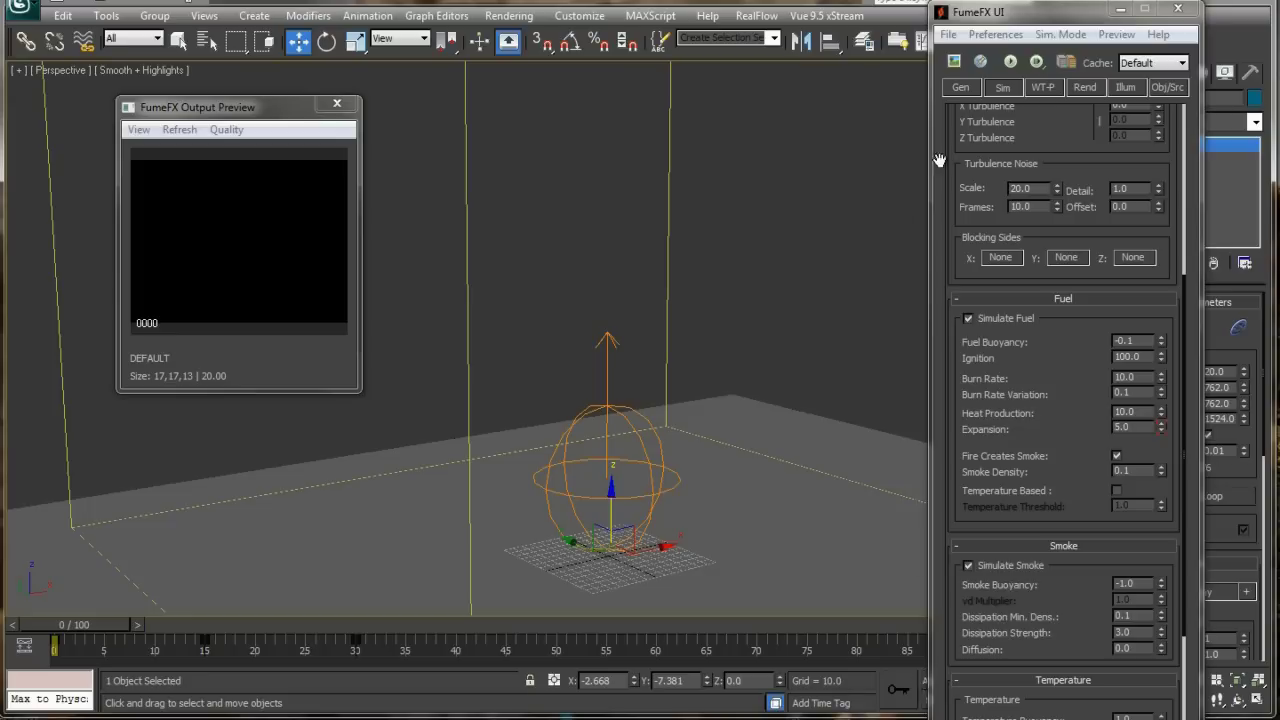
Rerun the simulation, stop it around frame 95, and raise the simple source slightly above the ground
{"action": "left_click", "coordinate": [1010, 62]}
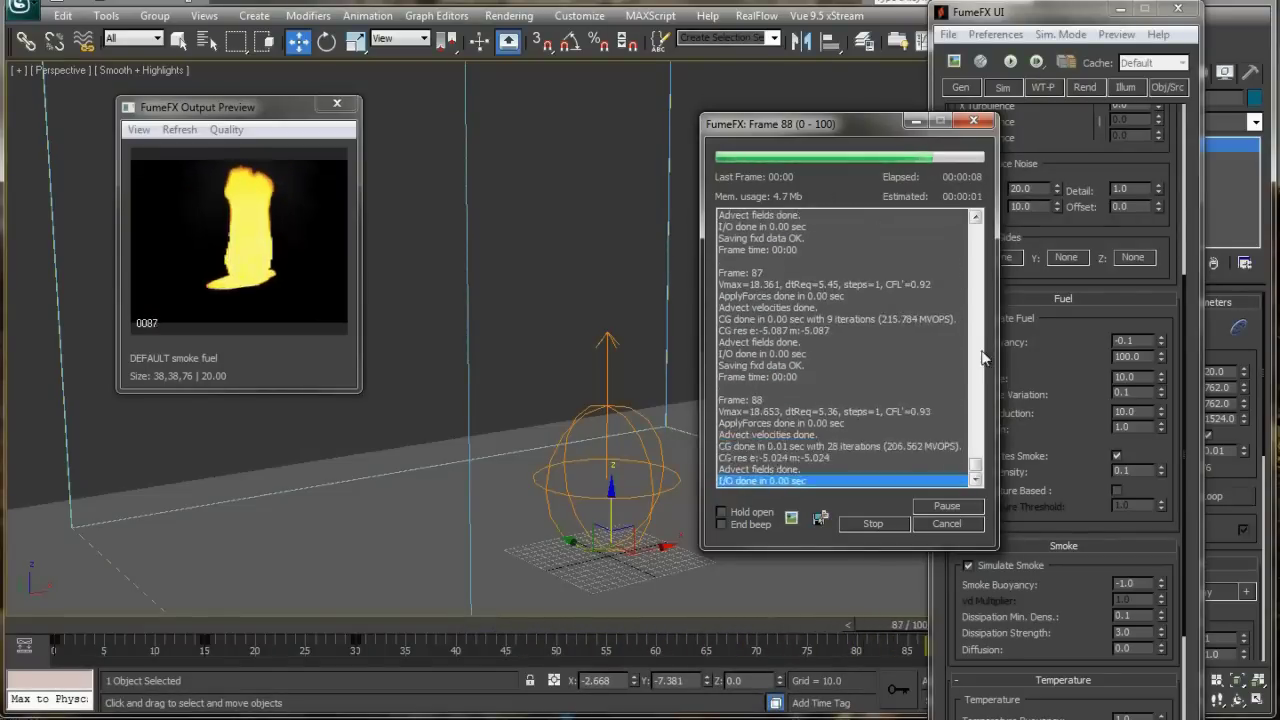
{"action": "left_click", "coordinate": [873, 524]}
{"action": "left_click", "coordinate": [605, 372]}
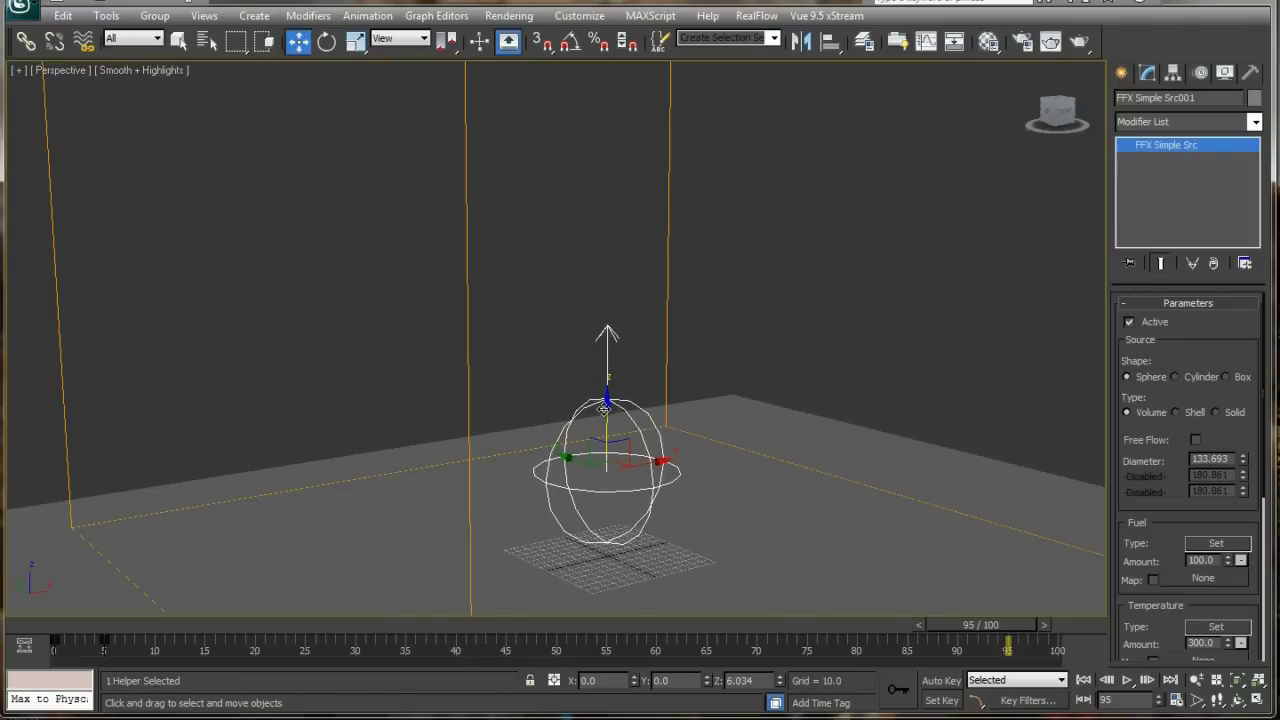
{"action": "left_click", "coordinate": [667, 155]}
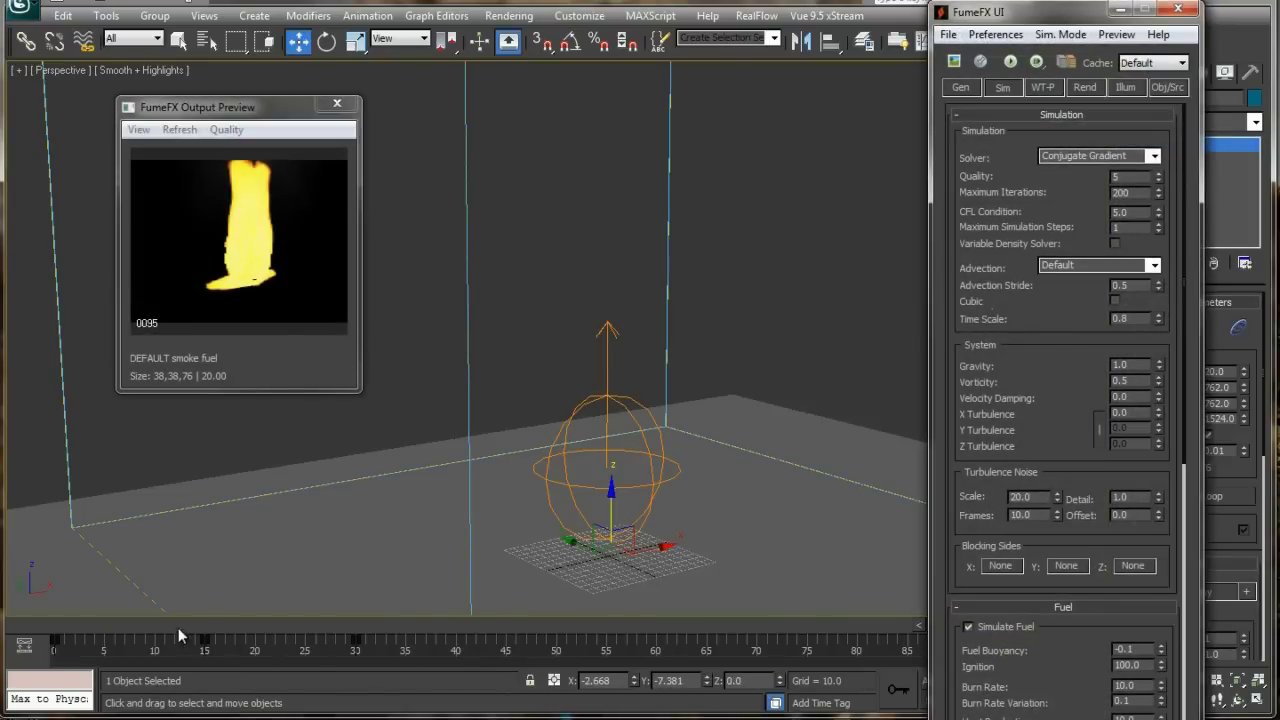
Review the explosion in the output preview up to frame 30 and check the simple source's fuel and temperature settings
{"action": "left_click", "coordinate": [178, 627]}
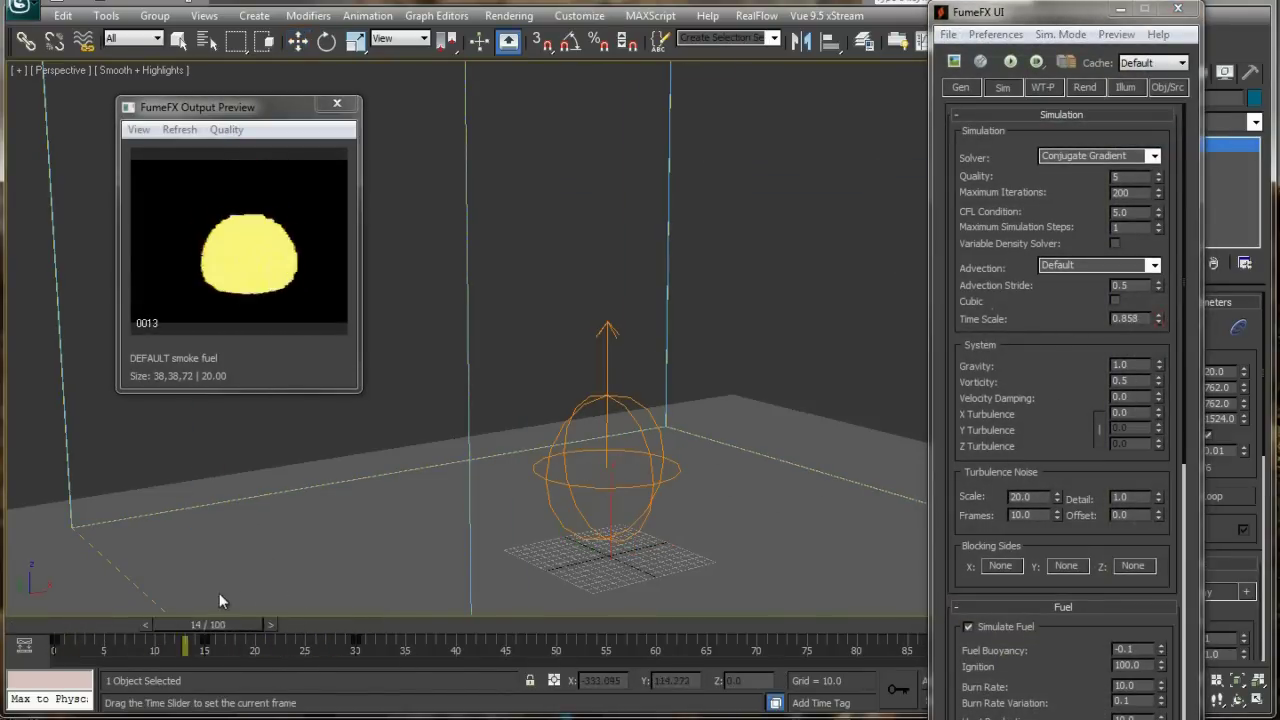
{"action": "key", "text": "w"}
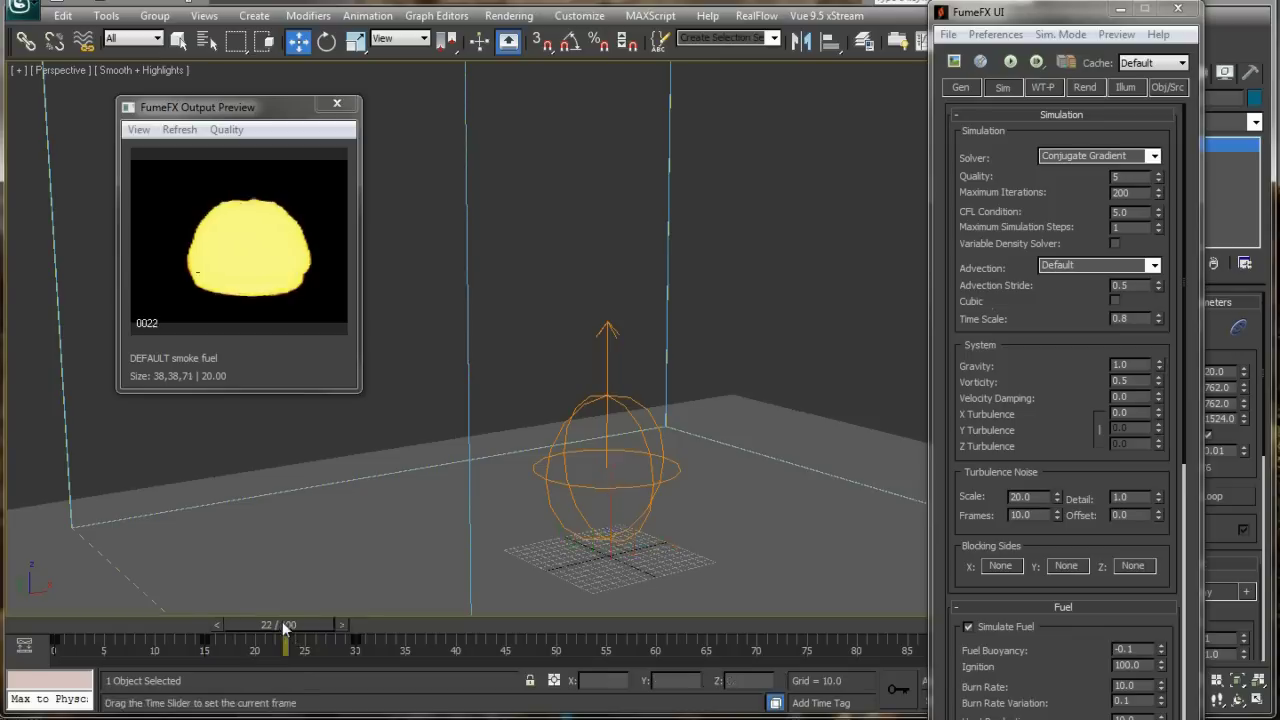
{"action": "left_click", "coordinate": [630, 406]}
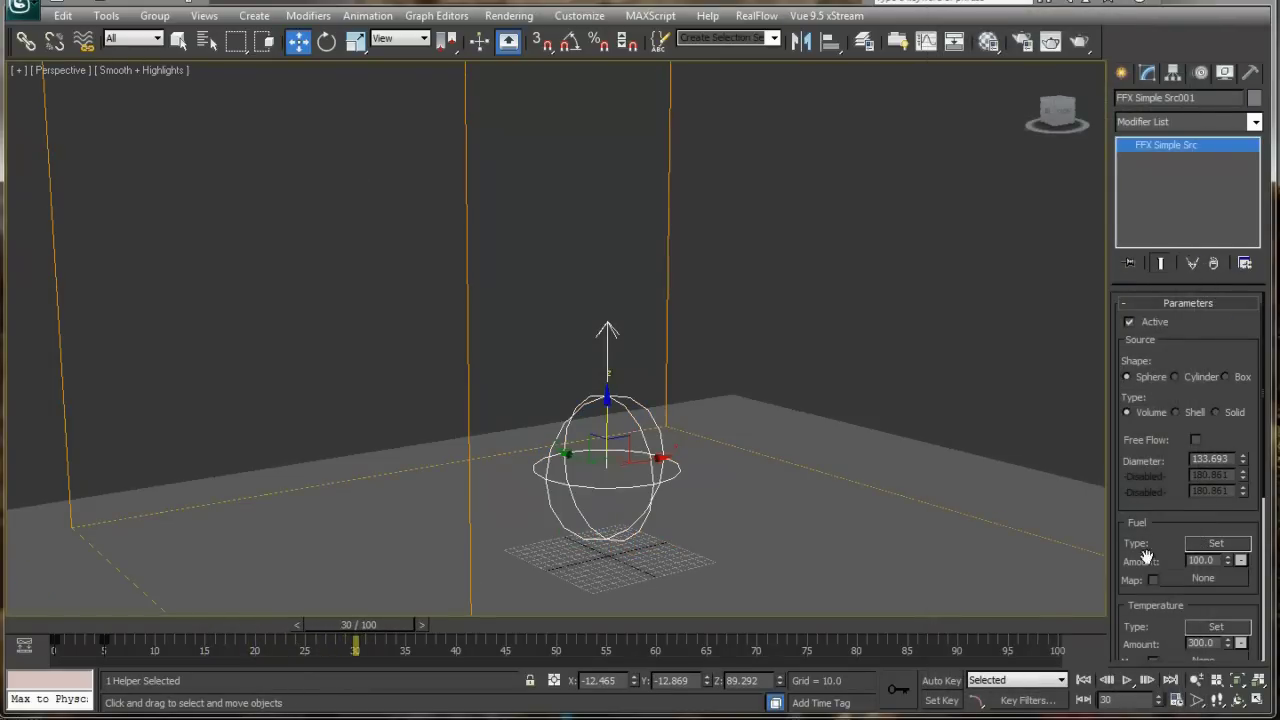
{"action": "scroll", "coordinate": [1146, 555], "scroll_direction": "down", "scroll_amount": 2}
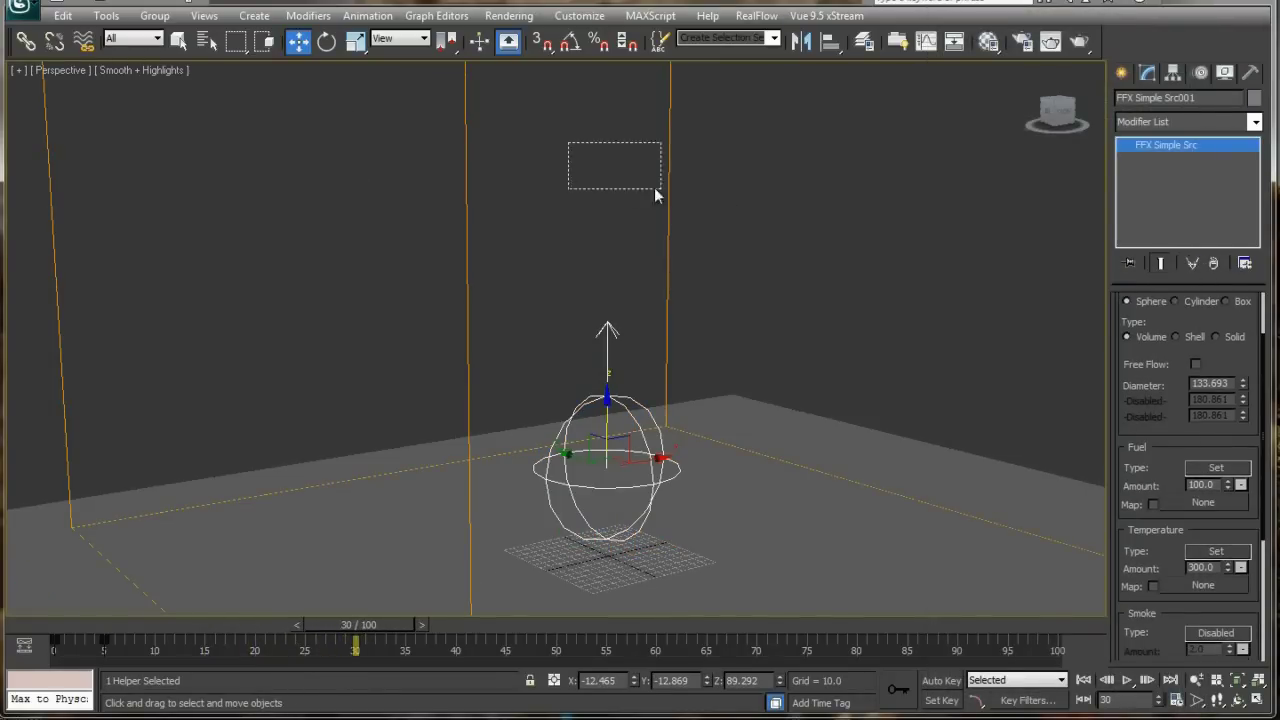
{"action": "left_click_drag", "start_coordinate": [654, 187], "coordinate": [809, 277]}
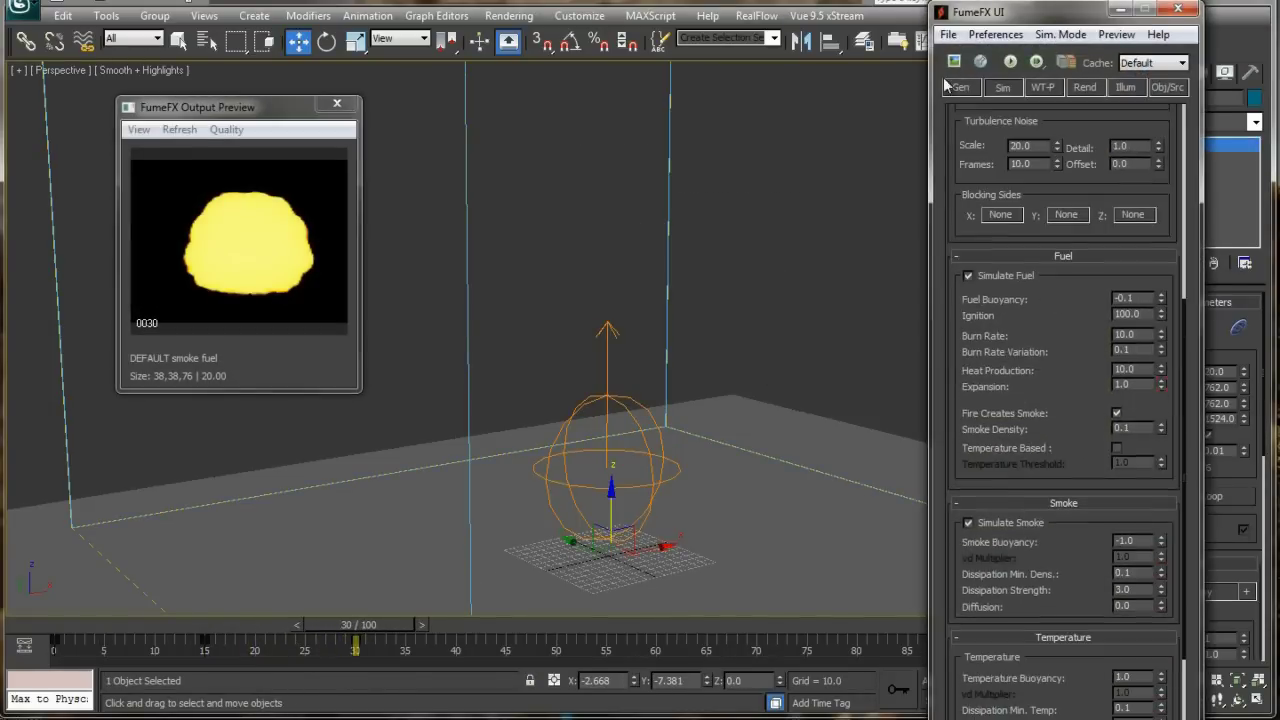
Set the fuel expansion key at frame 30 to 0.8 and rerun the simulation
{"action": "right_click", "coordinate": [356, 649]}
{"action": "mouse_move", "coordinate": [522, 616]}
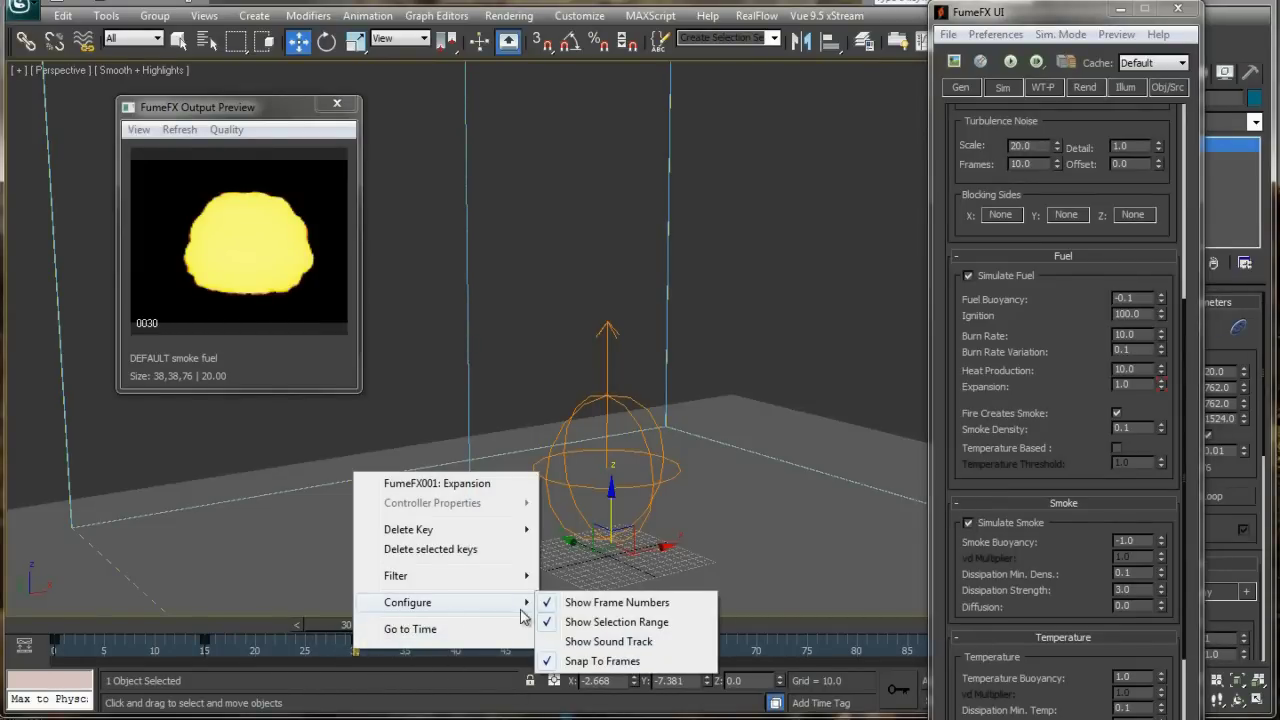
{"action": "mouse_move", "coordinate": [505, 587]}
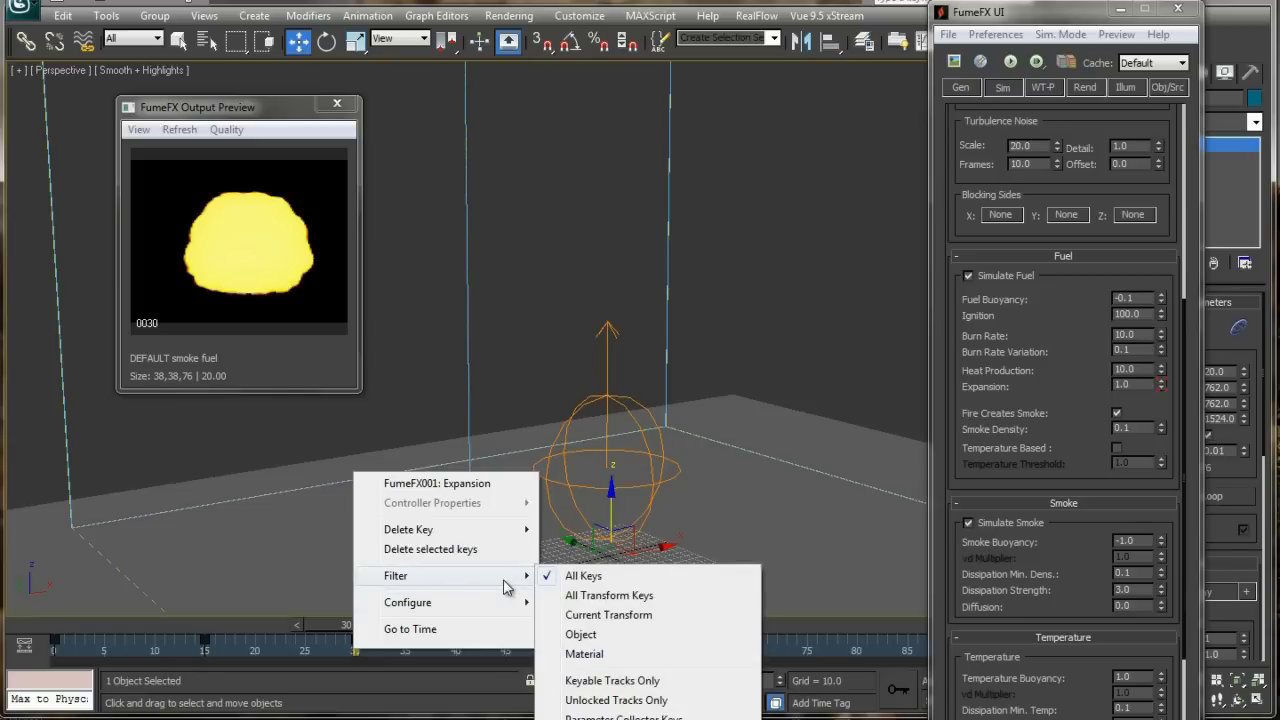
{"action": "left_click", "coordinate": [468, 483]}
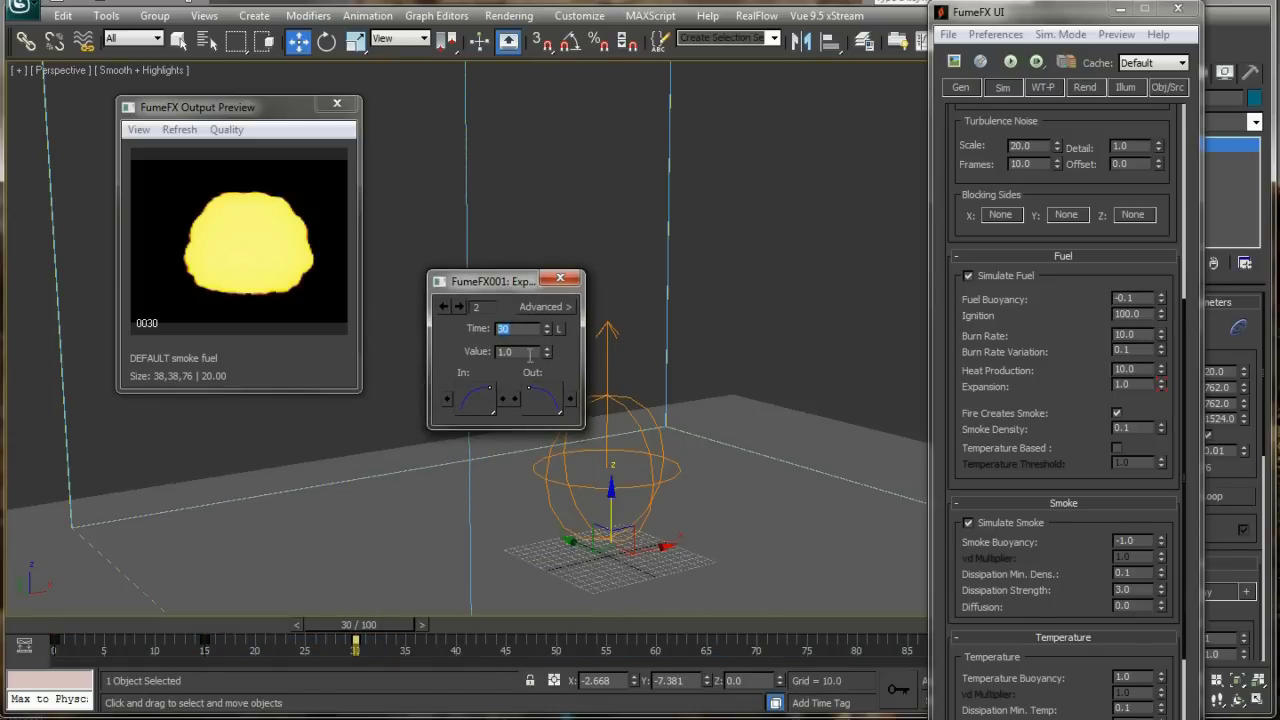
{"action": "left_click", "coordinate": [444, 307]}
{"action": "type", "text": "0.8"}
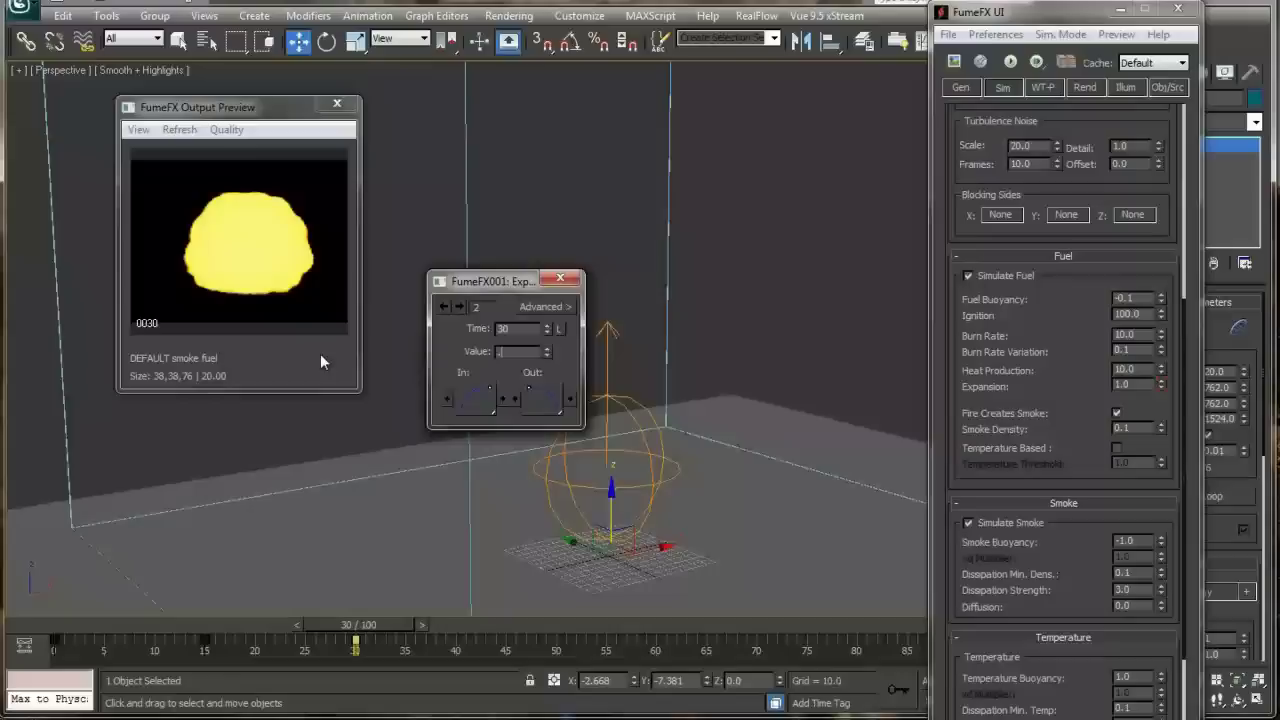
{"action": "key", "text": "Return"}
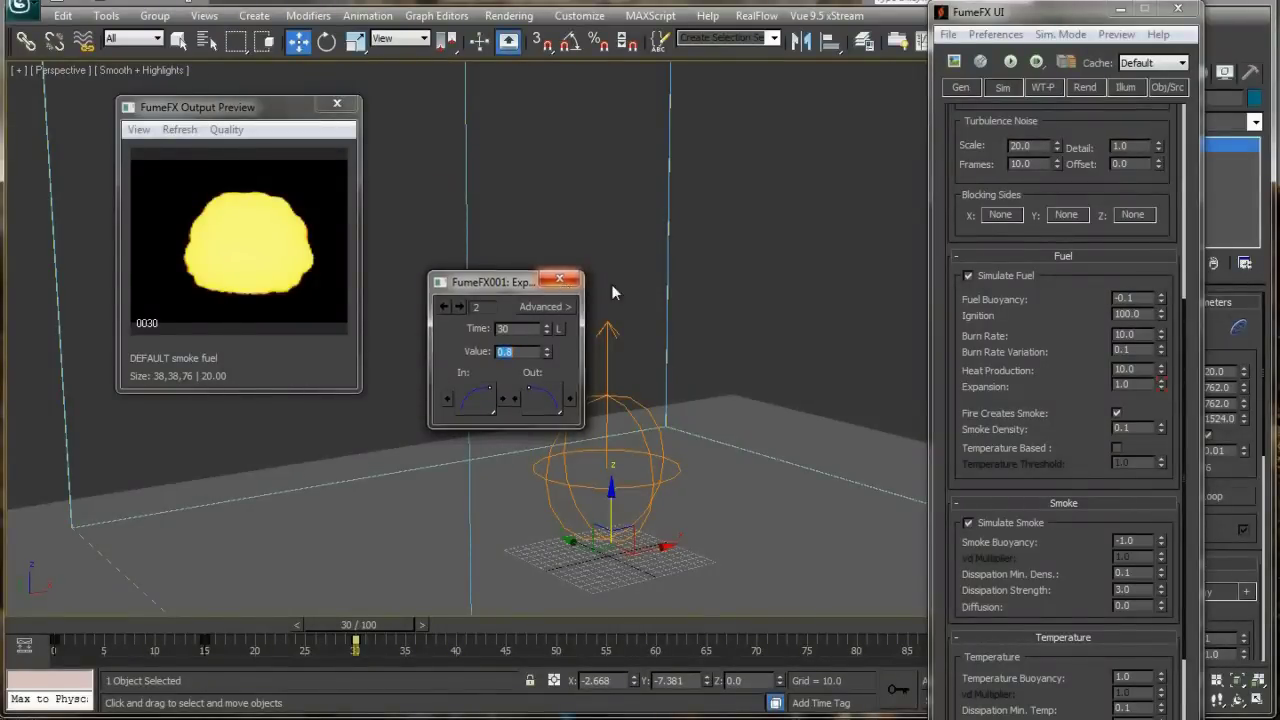
{"action": "left_click", "coordinate": [560, 279]}
{"action": "left_click", "coordinate": [1010, 61]}
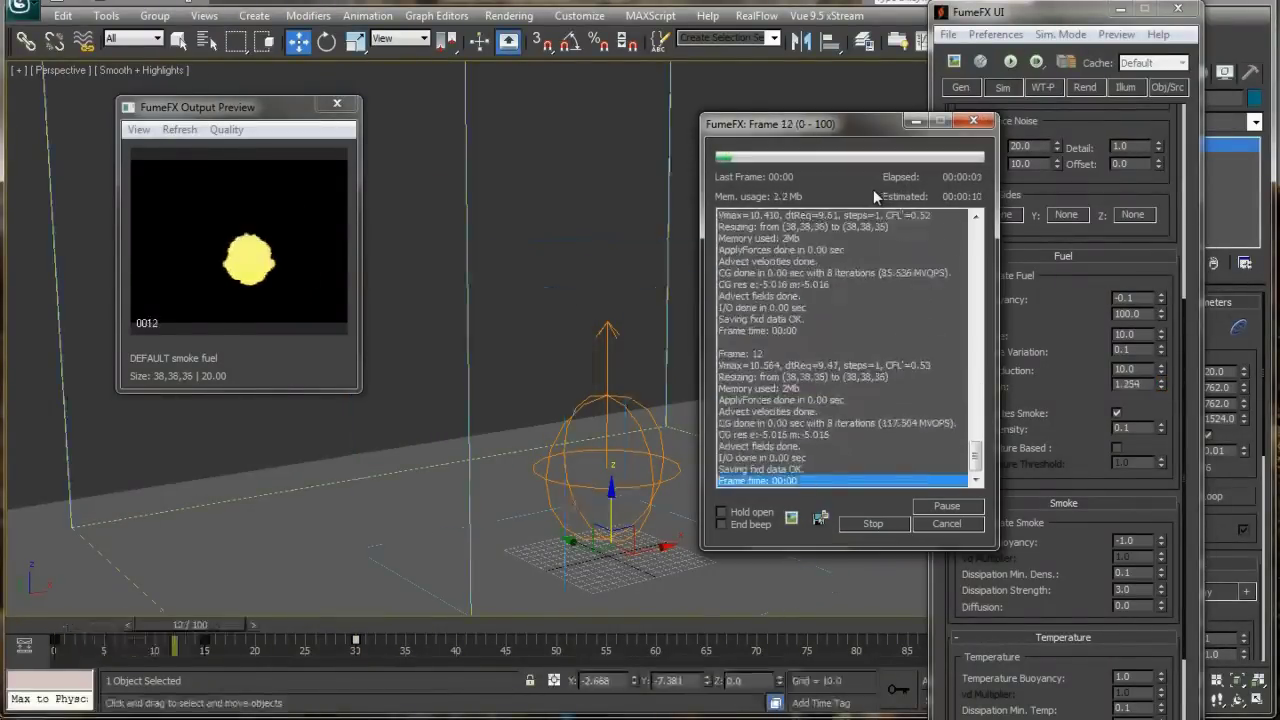
Set the fuel expansion key at frame 0 to 2.5 and rerun the simulation to about frame 86
{"action": "left_click", "coordinate": [867, 524]}
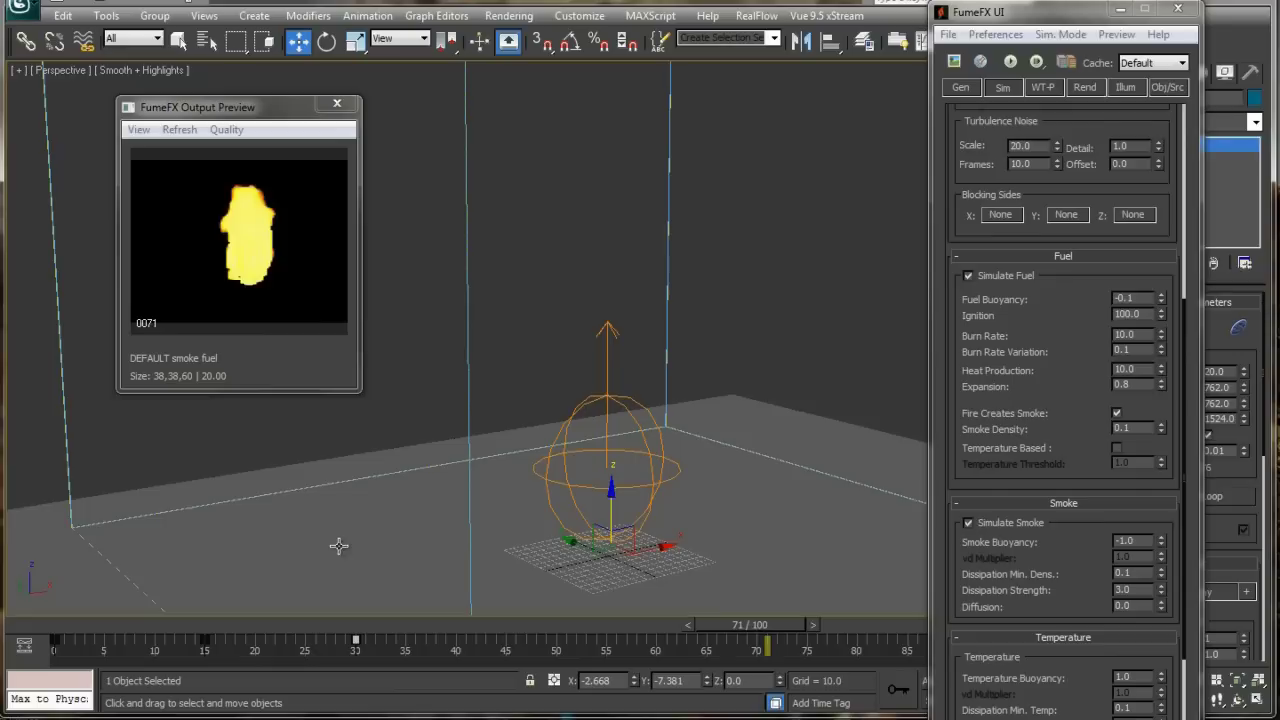
{"action": "right_click", "coordinate": [353, 638]}
{"action": "left_click", "coordinate": [401, 474]}
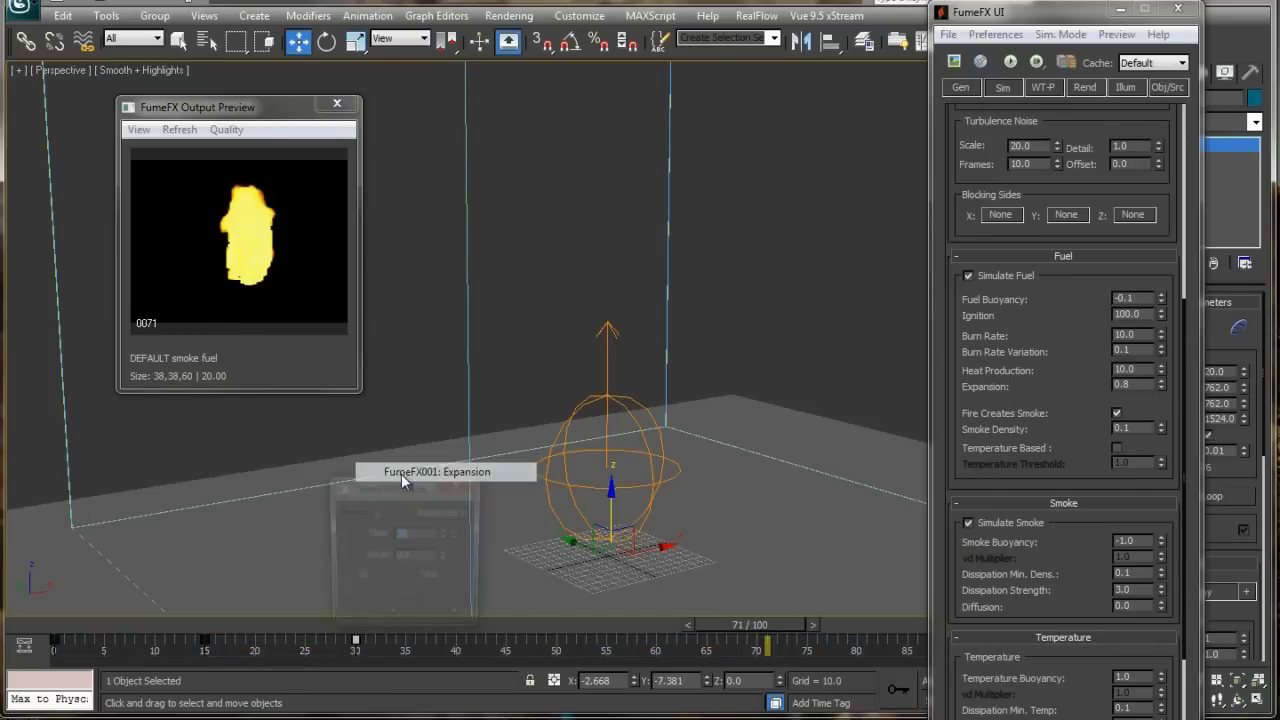
{"action": "left_click", "coordinate": [341, 512]}
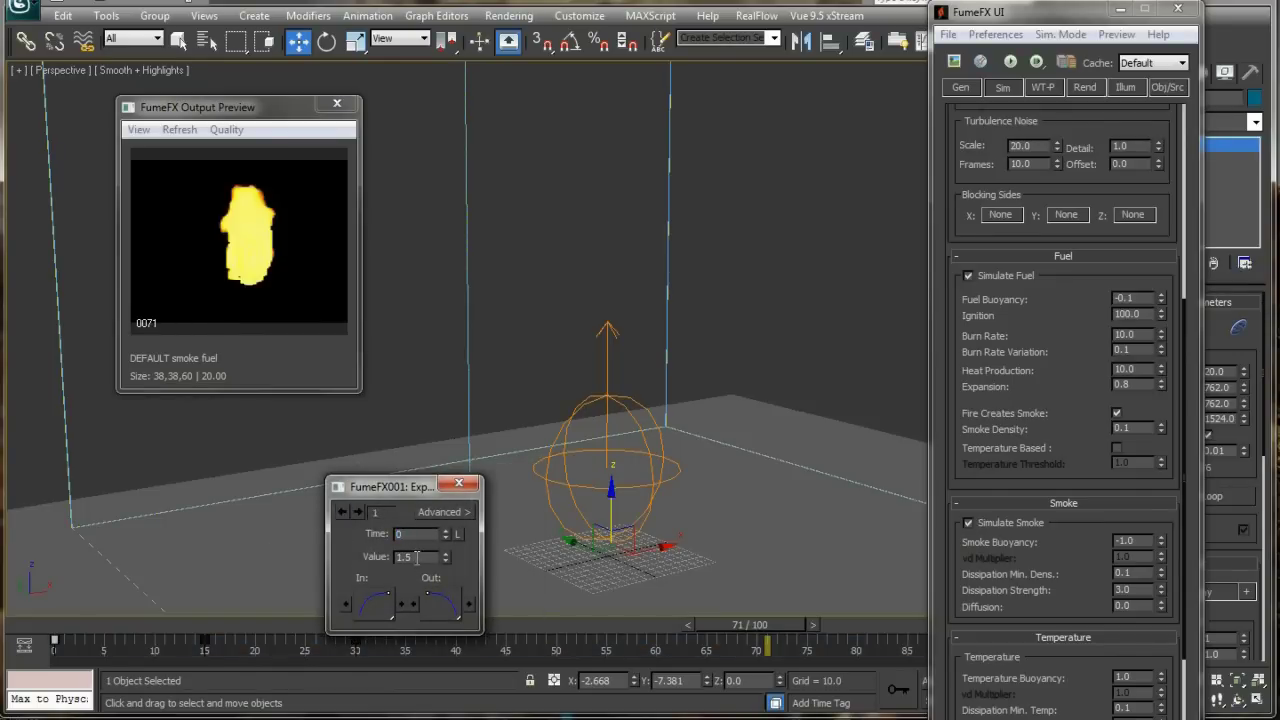
{"action": "type", "text": "2.5"}
{"action": "key", "text": "Return"}
{"action": "left_click", "coordinate": [1009, 62]}
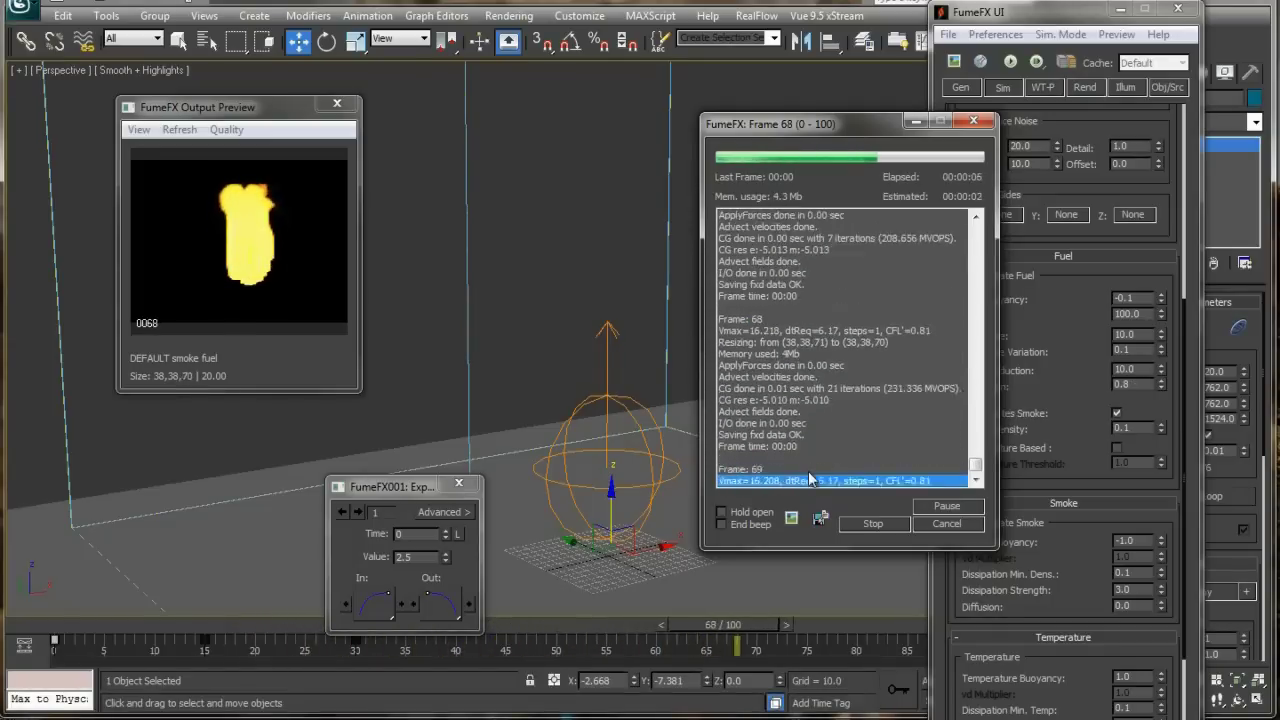
{"action": "left_click", "coordinate": [874, 522]}
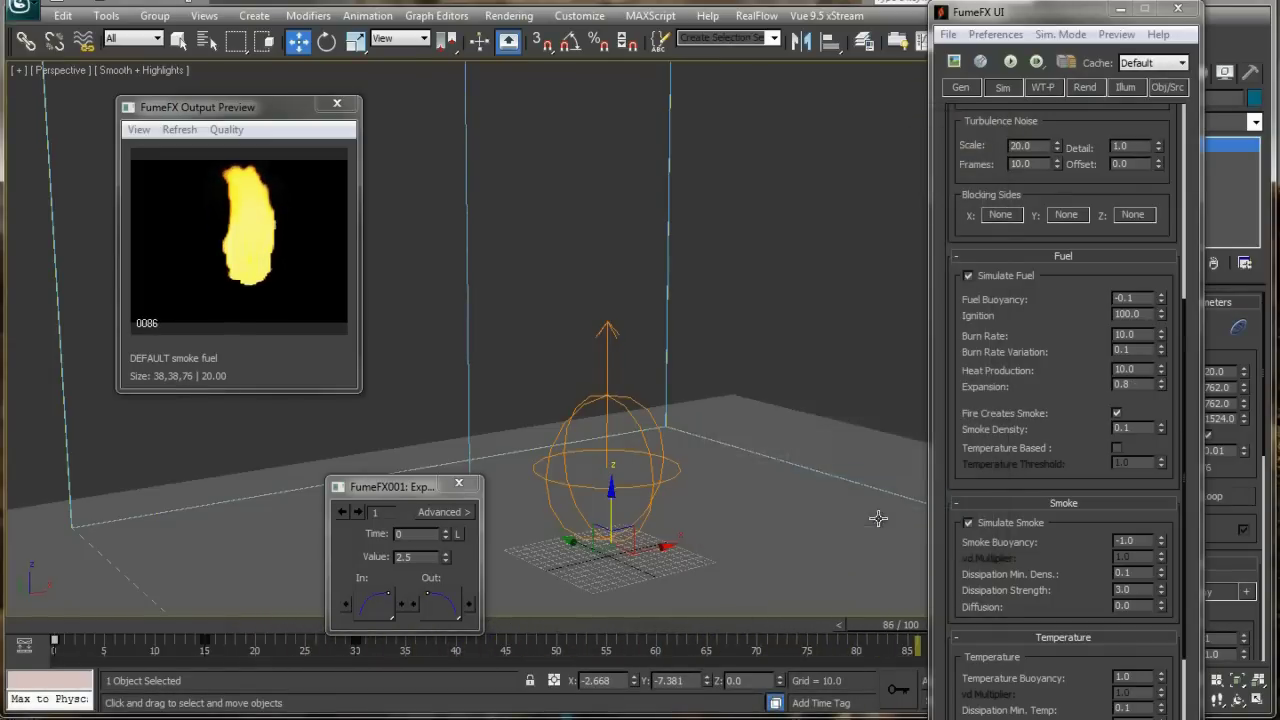
Try a fuel smoke density of 10 and run the simulation to about frame 55
{"action": "middle_click_drag", "start_coordinate": [878, 518], "coordinate": [751, 443], "text": "alt"}
{"action": "scroll", "coordinate": [1006, 337], "scroll_direction": "down", "scroll_amount": 3}
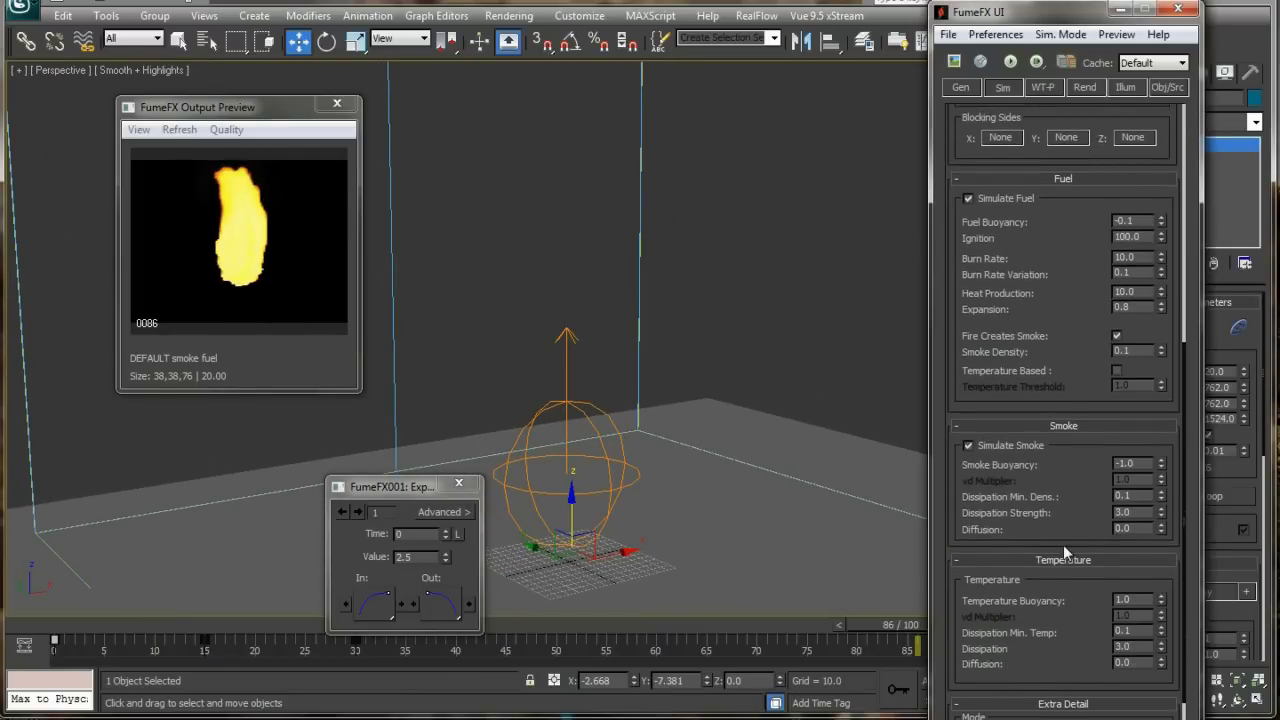
{"action": "scroll", "coordinate": [1063, 544], "scroll_direction": "down", "scroll_amount": 3}
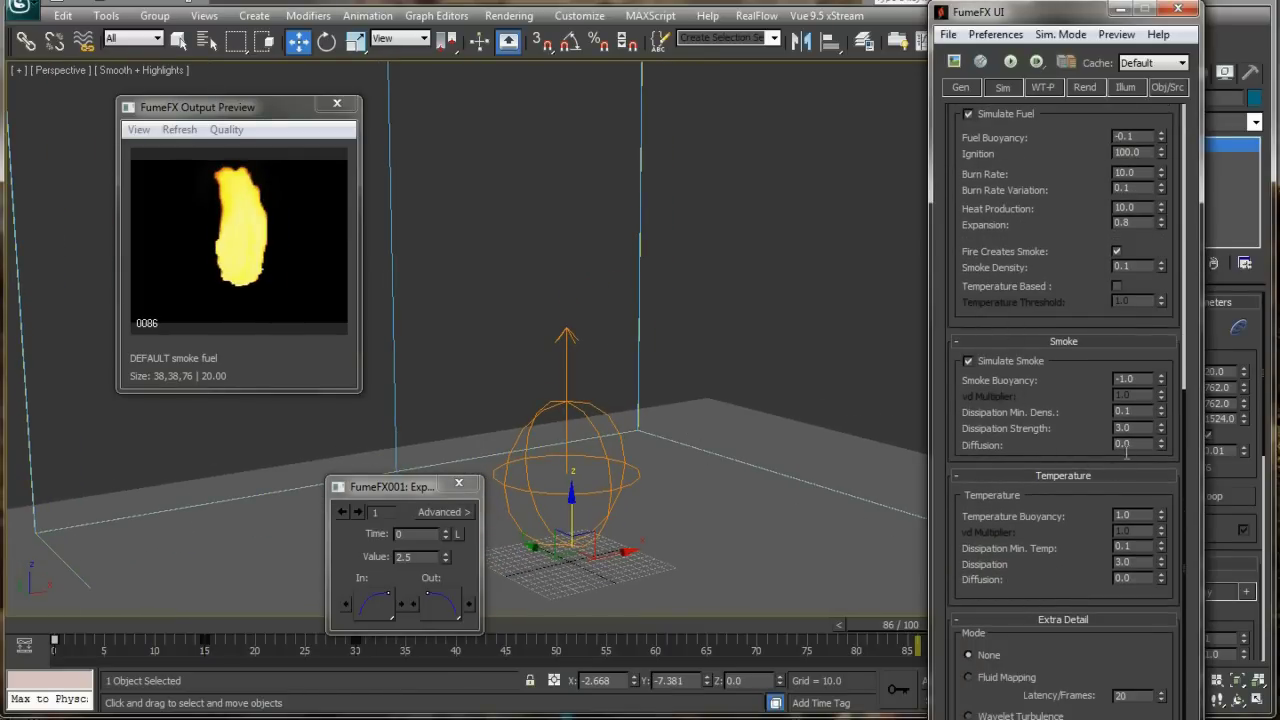
{"action": "scroll", "coordinate": [1053, 284], "scroll_direction": "up", "scroll_amount": 1}
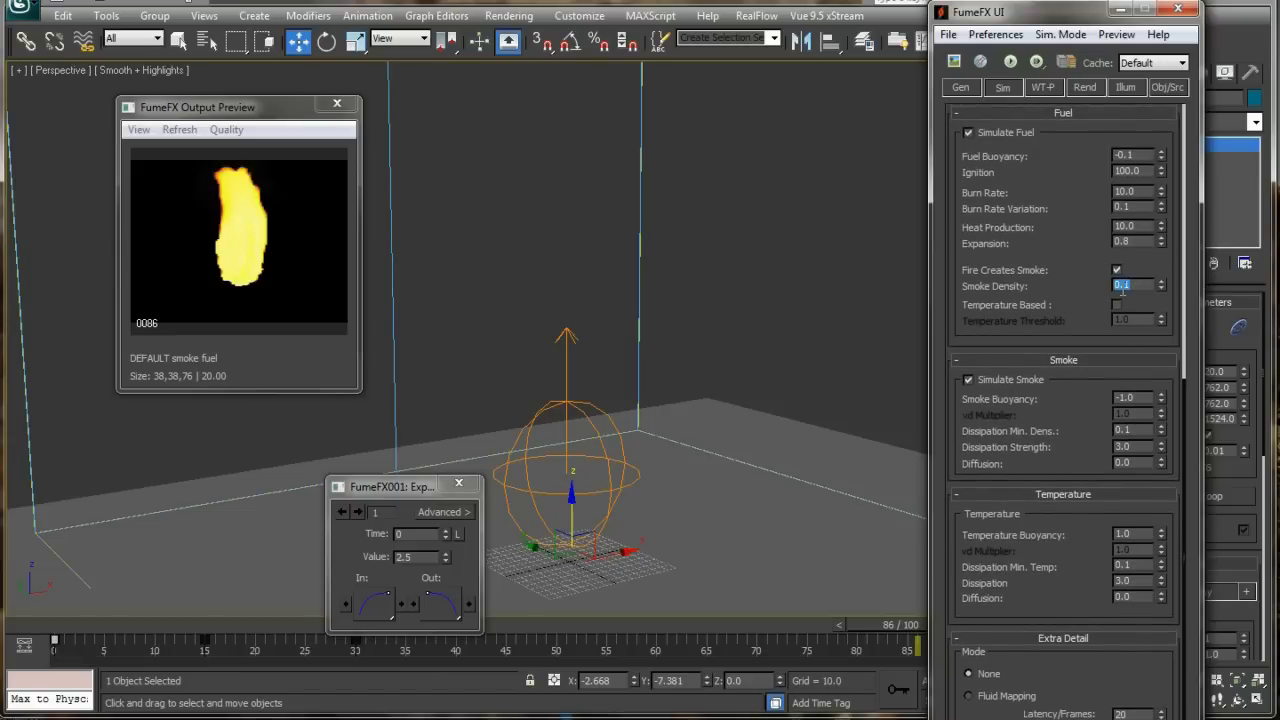
{"action": "left_click", "coordinate": [1006, 64]}
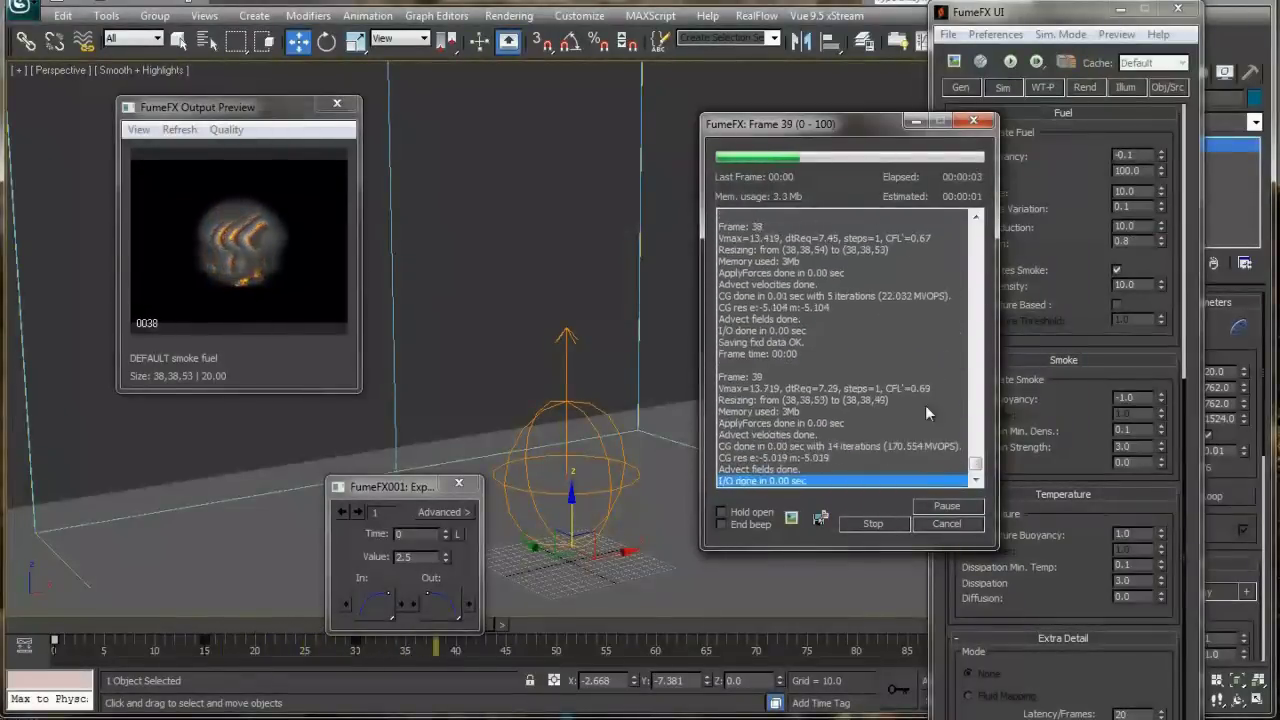
{"action": "key", "text": "Escape"}
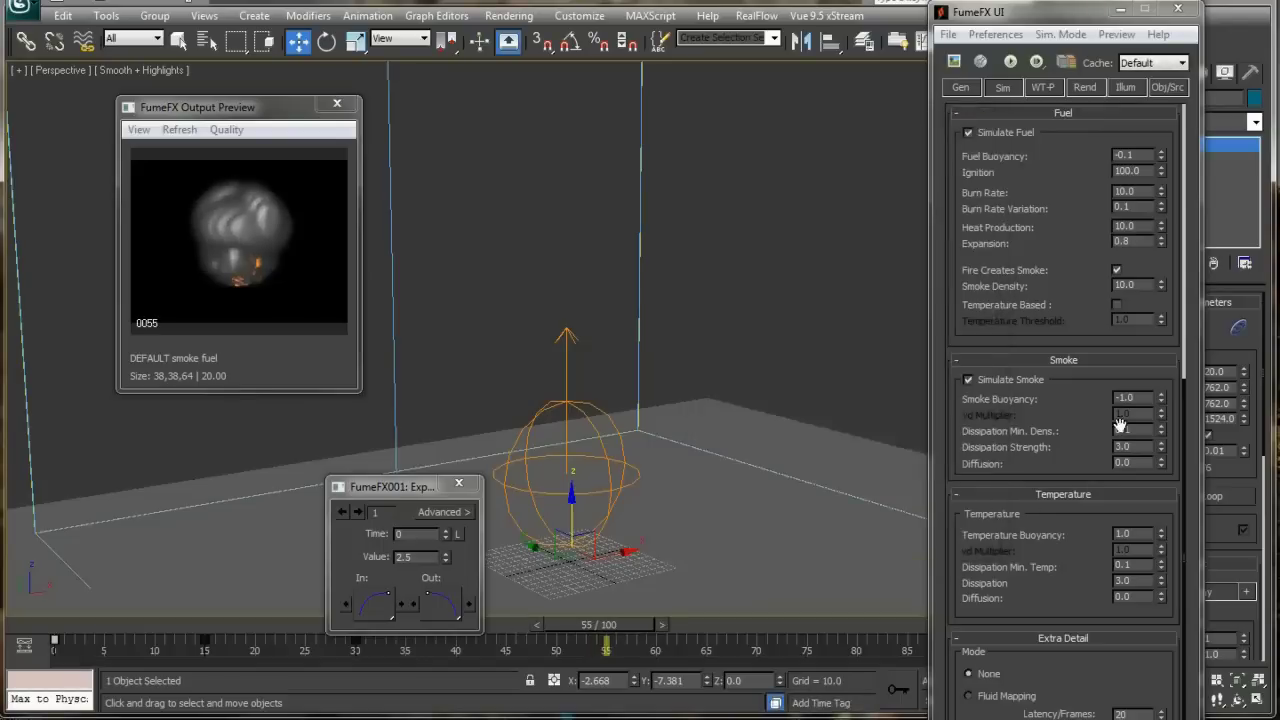
Set the fuel's smoke density to 7 and rerun the simulation through frame 100
{"action": "double_click", "coordinate": [1128, 285]}
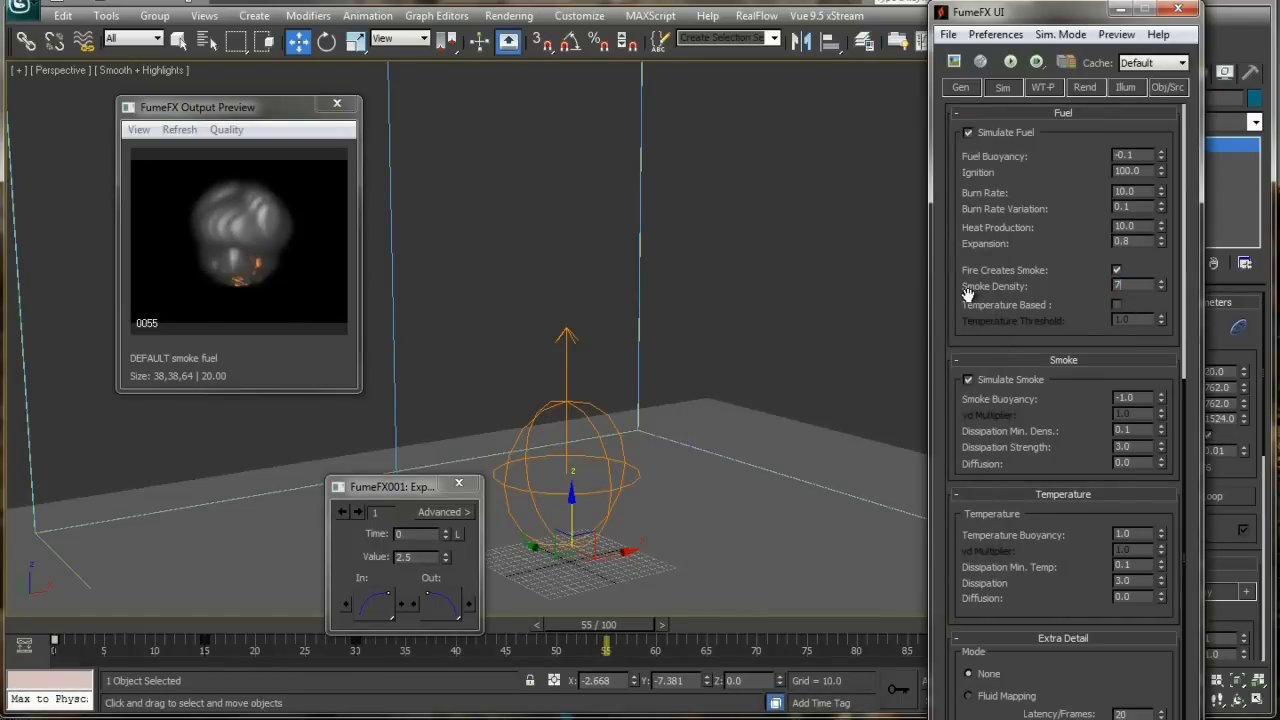
{"action": "left_click", "coordinate": [1009, 61]}
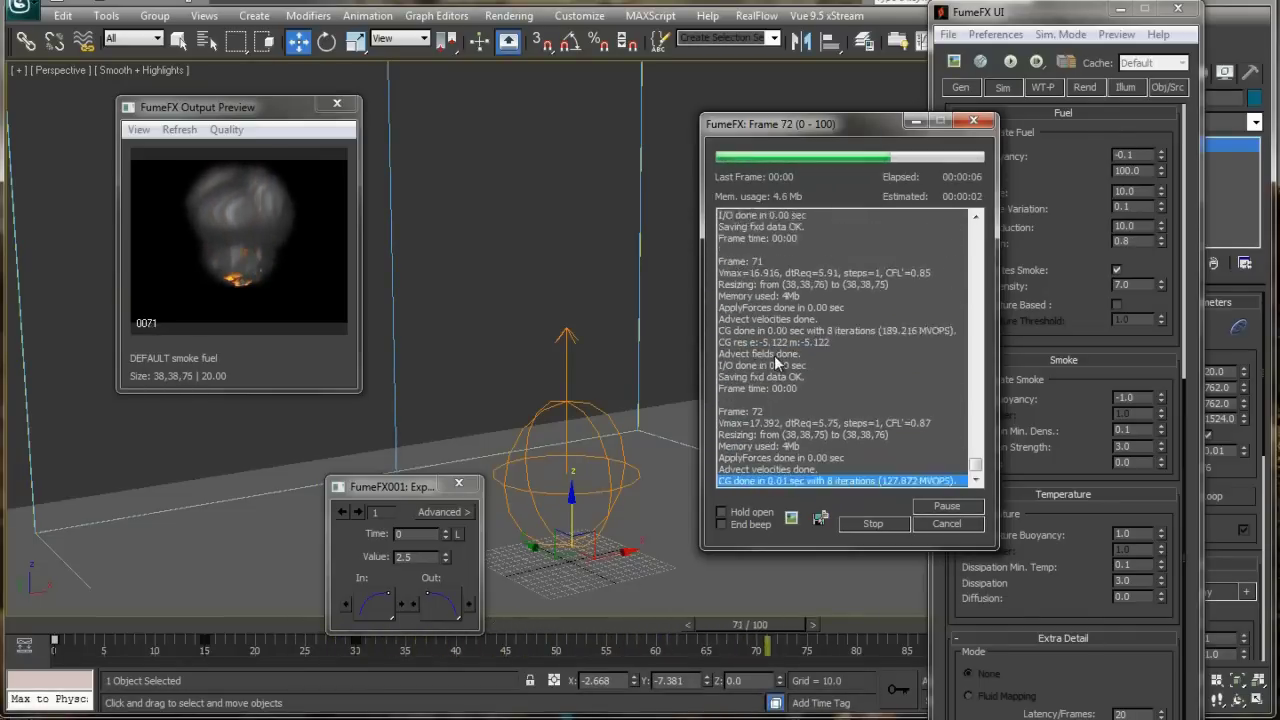
{"action": "left_click_drag", "start_coordinate": [786, 128], "coordinate": [648, 130]}
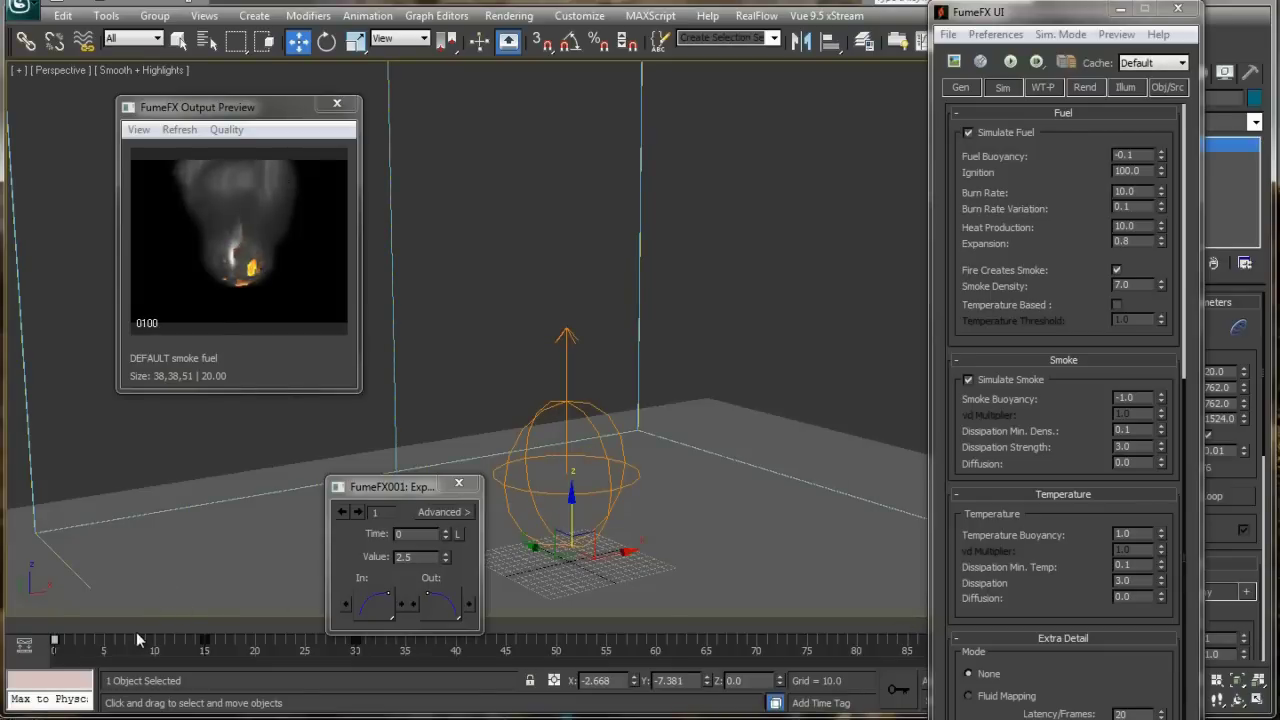
Review the smoke and fire in the output preview up to frame 72
{"action": "left_click_drag", "start_coordinate": [141, 640], "coordinate": [426, 630]}
{"action": "key", "text": "w"}
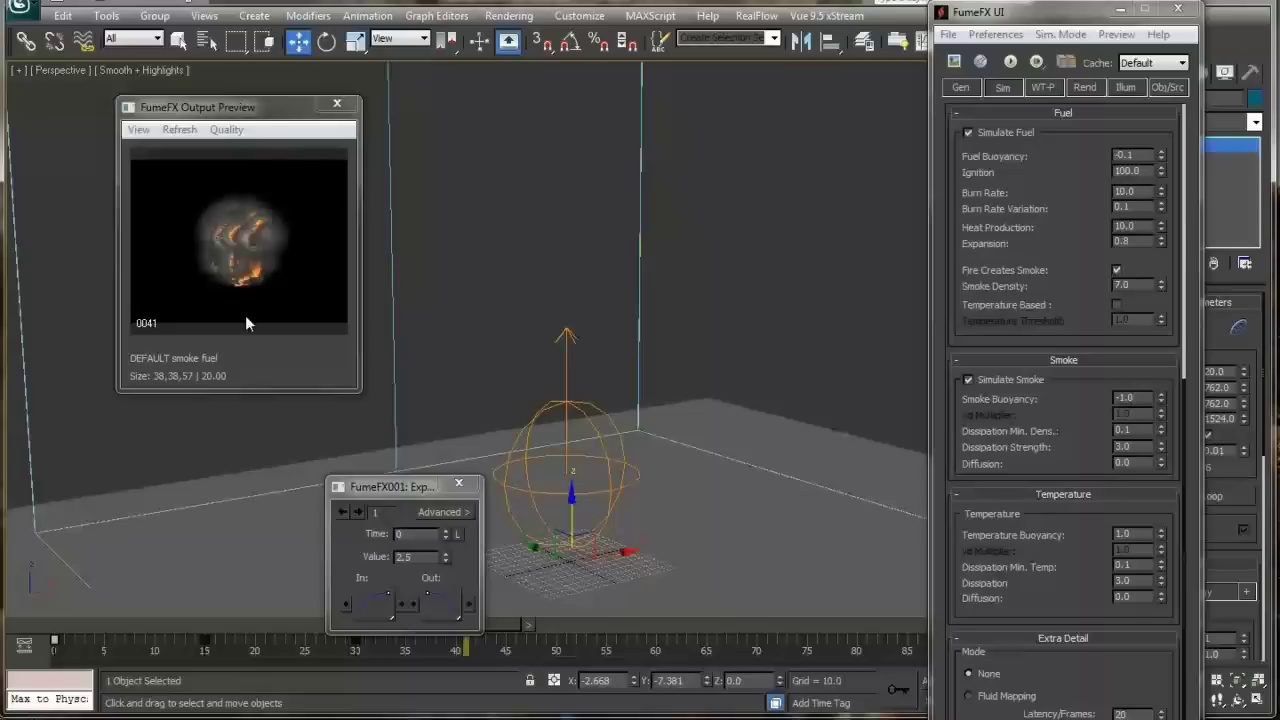
{"action": "middle_click_drag", "start_coordinate": [655, 300], "coordinate": [654, 349]}
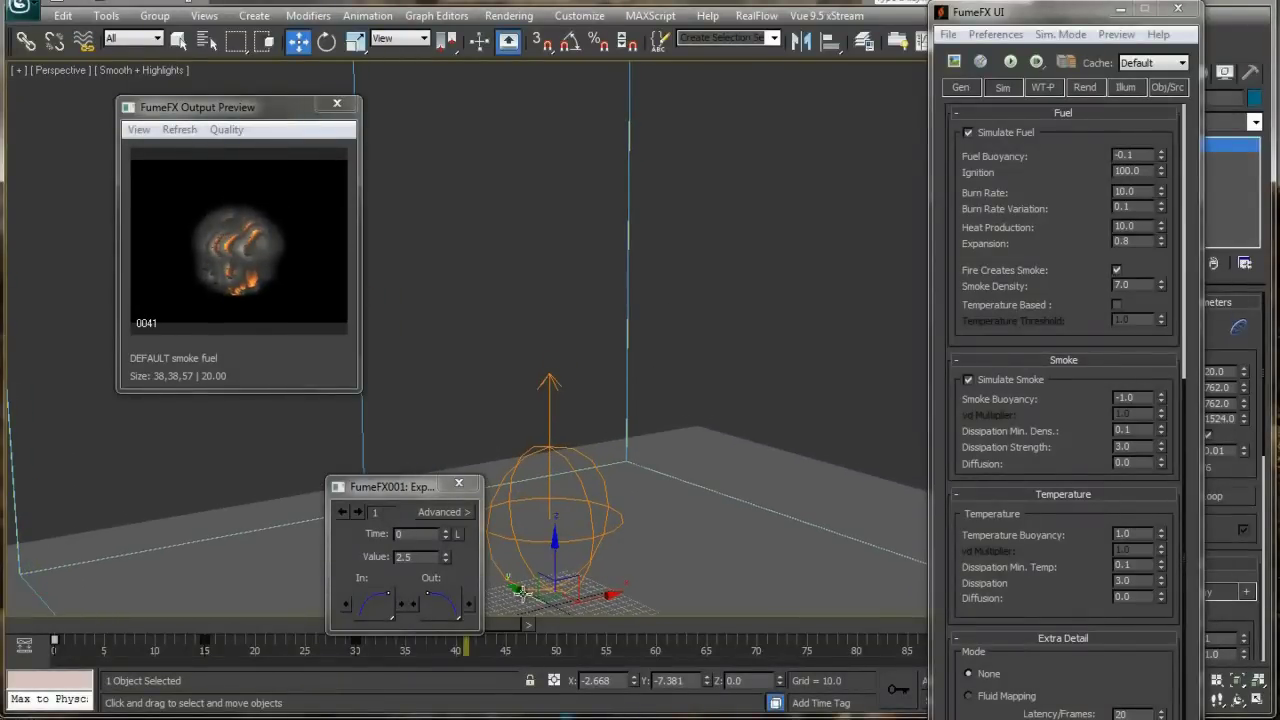
{"action": "left_click_drag", "start_coordinate": [204, 623], "coordinate": [777, 645]}
{"action": "middle_click_drag", "start_coordinate": [693, 394], "coordinate": [723, 358]}
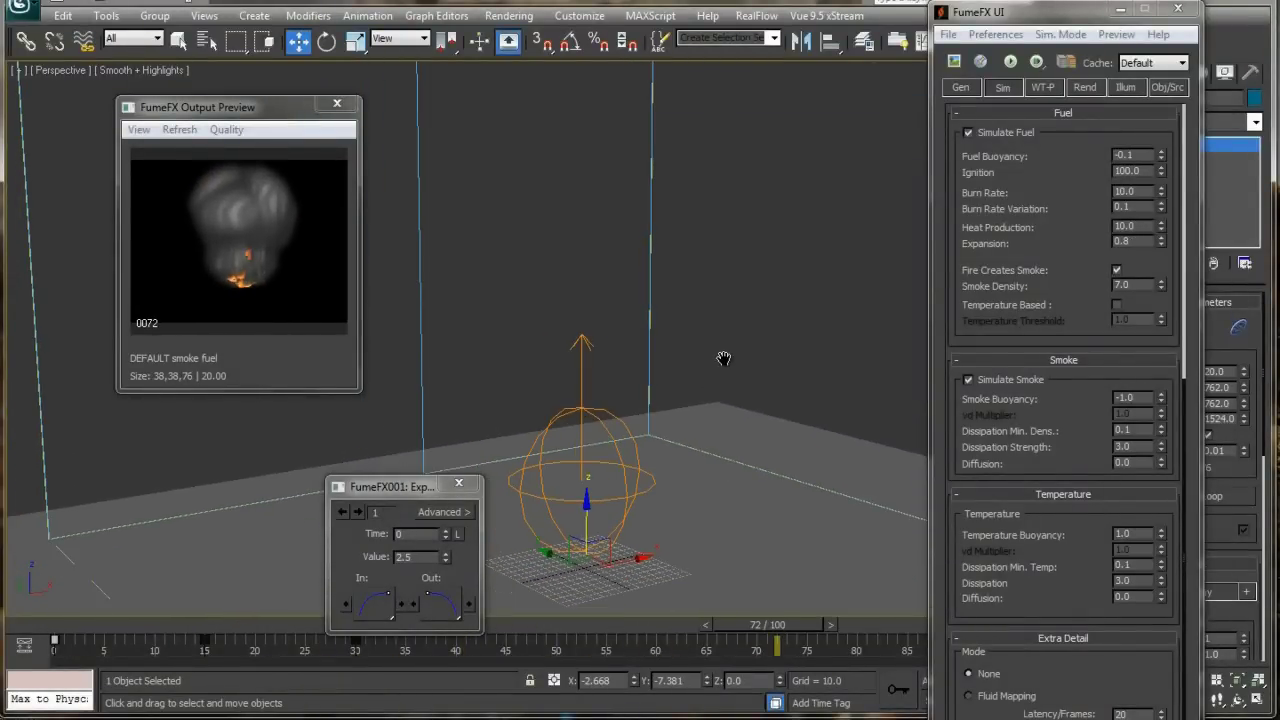
Set the simulation area's spacing to 10 and rerun the simulation to about frame 83
{"action": "scroll", "coordinate": [1171, 224], "scroll_direction": "up", "scroll_amount": 5}
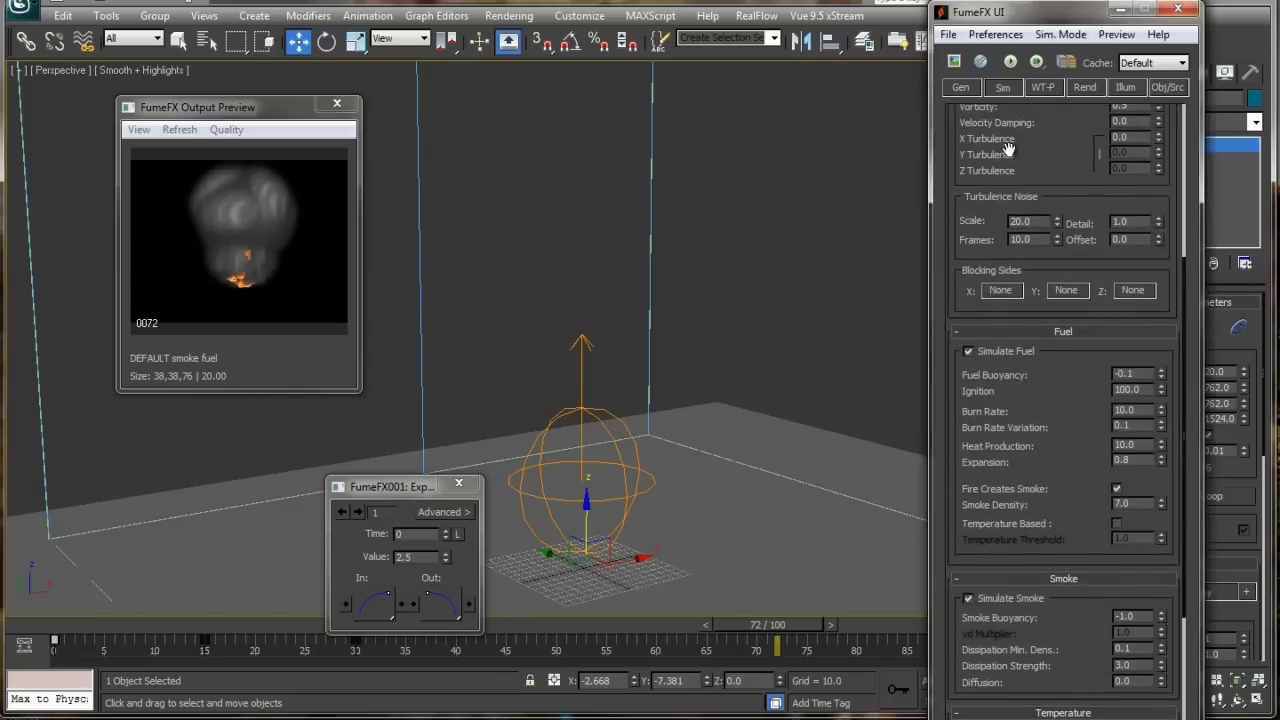
{"action": "left_click_drag", "start_coordinate": [1008, 148], "coordinate": [1016, 302]}
{"action": "scroll", "coordinate": [1031, 376], "scroll_direction": "up", "scroll_amount": 1}
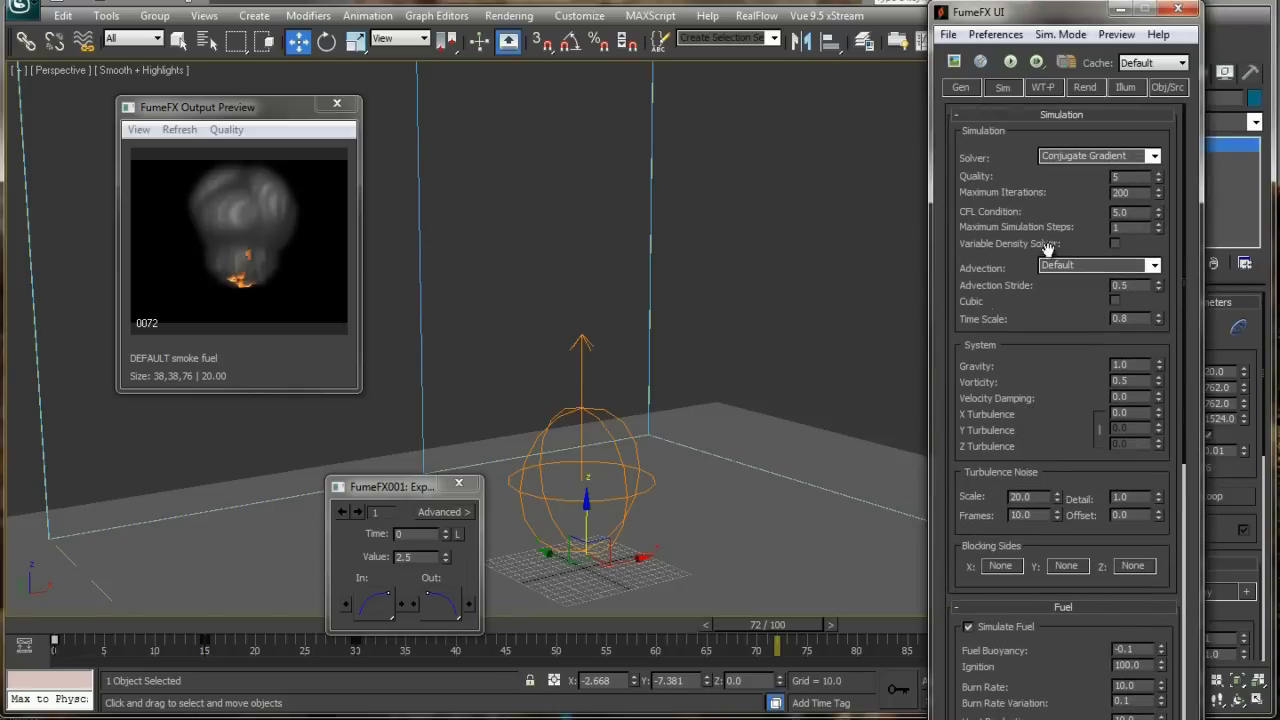
{"action": "left_click", "coordinate": [961, 88]}
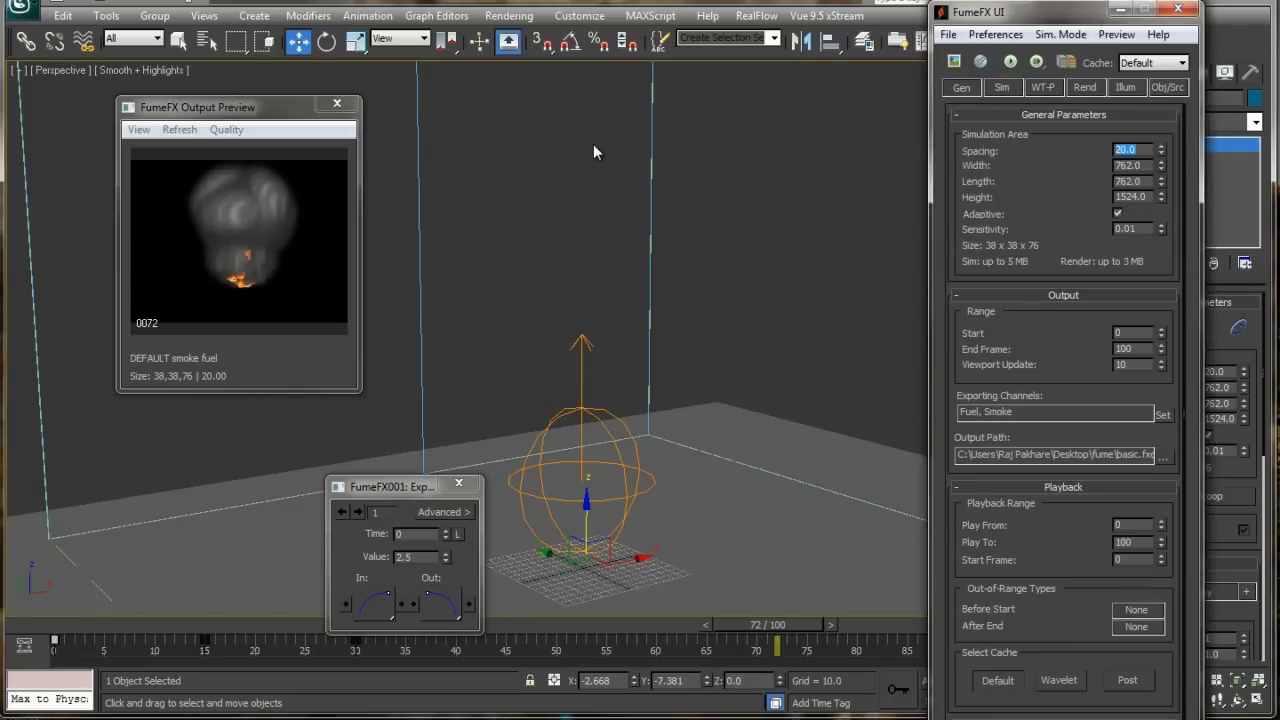
{"action": "left_click", "coordinate": [1010, 62]}
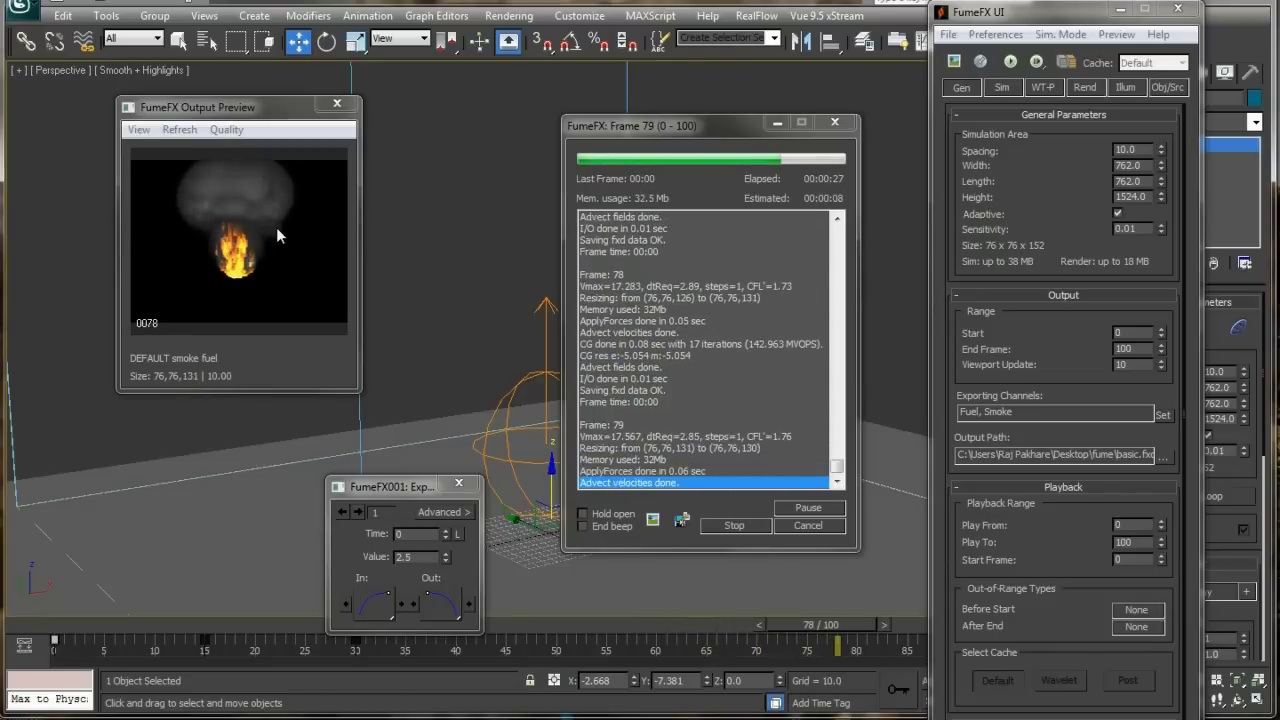
{"action": "left_click", "coordinate": [748, 527]}
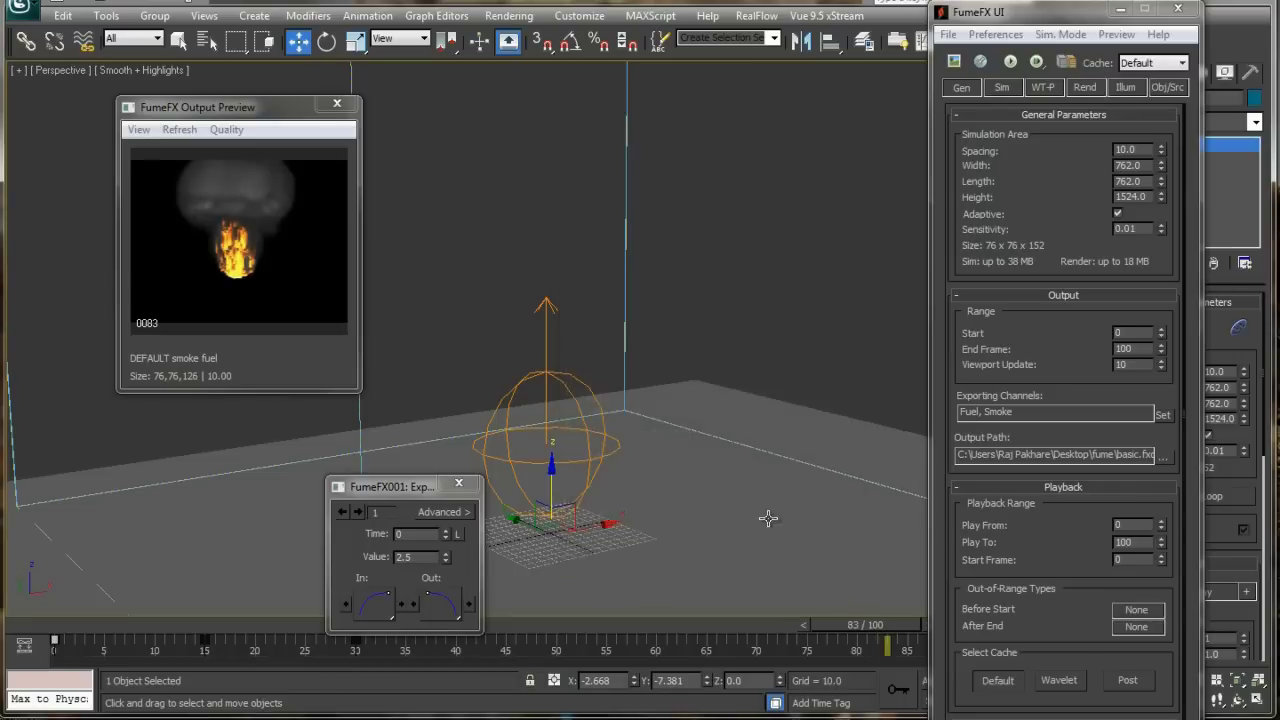
Set X turbulence to 2, vorticity to 1, turbulence noise scale to 2 and detail to 5, and rerun the simulation
{"action": "left_click", "coordinate": [1012, 88]}
{"action": "scroll", "coordinate": [992, 317], "scroll_direction": "down", "scroll_amount": 1}
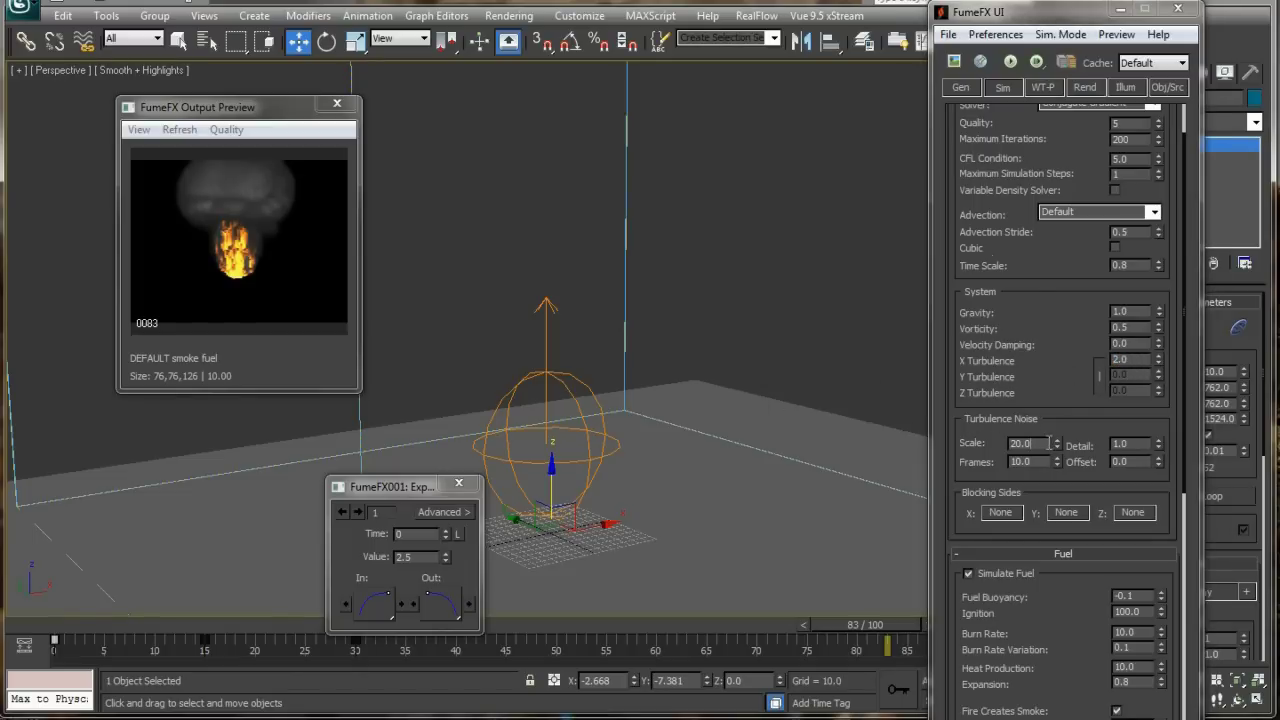
{"action": "left_click_drag", "start_coordinate": [1049, 443], "coordinate": [709, 398]}
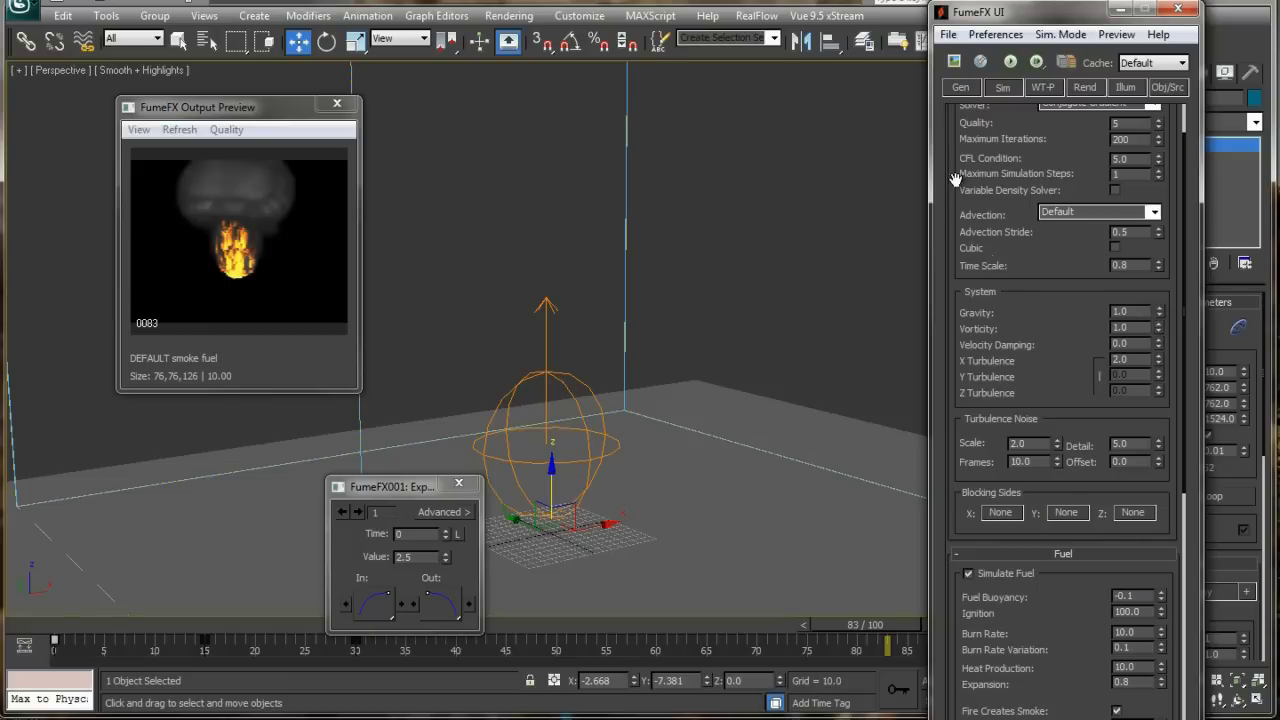
{"action": "left_click", "coordinate": [1005, 66]}
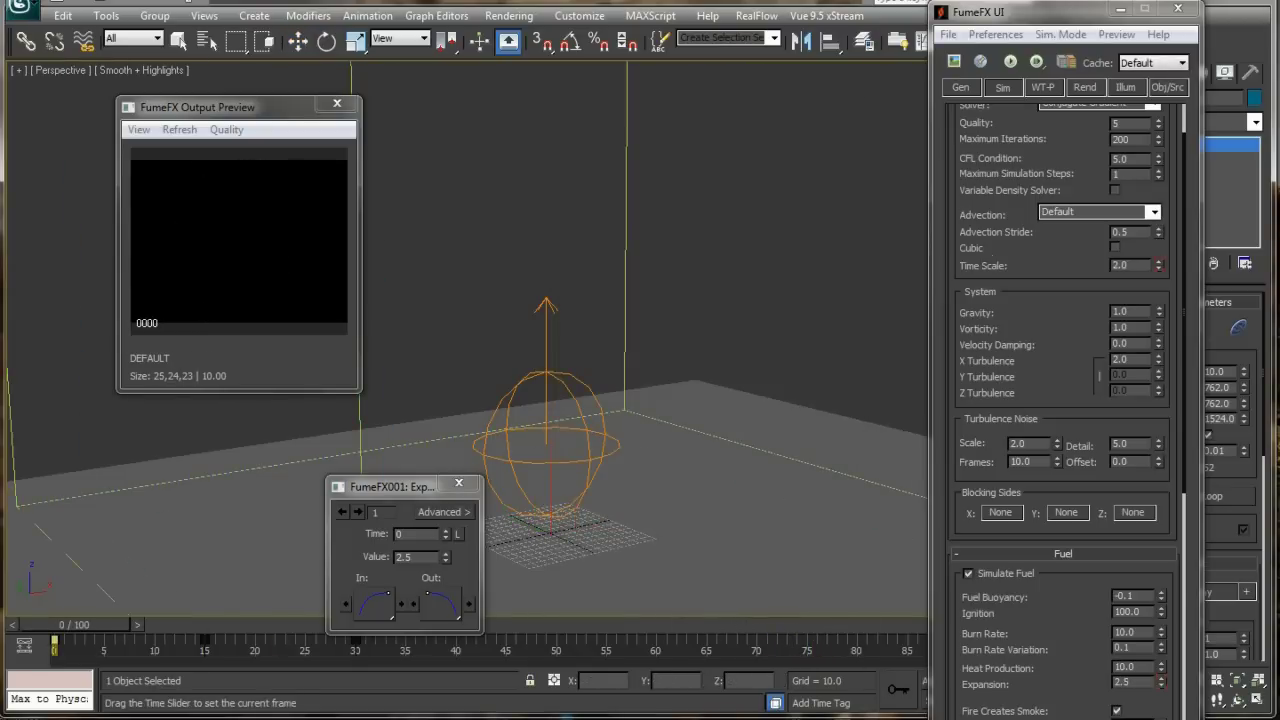
Play back the simulated explosion and check its early frames around frame 15
{"action": "key", "text": "slash"}
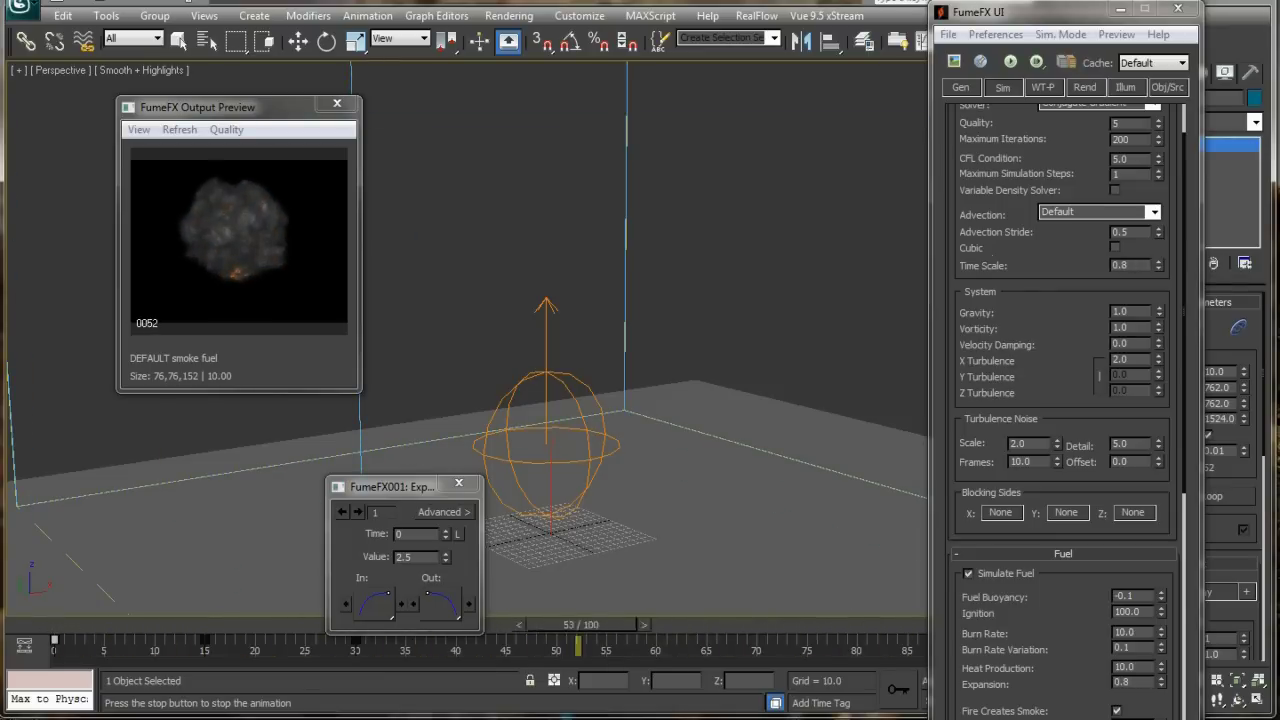
{"action": "left_click_drag", "start_coordinate": [78, 628], "coordinate": [238, 630]}
{"action": "key", "text": "w"}
{"action": "left_click", "coordinate": [239, 648]}
{"action": "key", "text": "."}
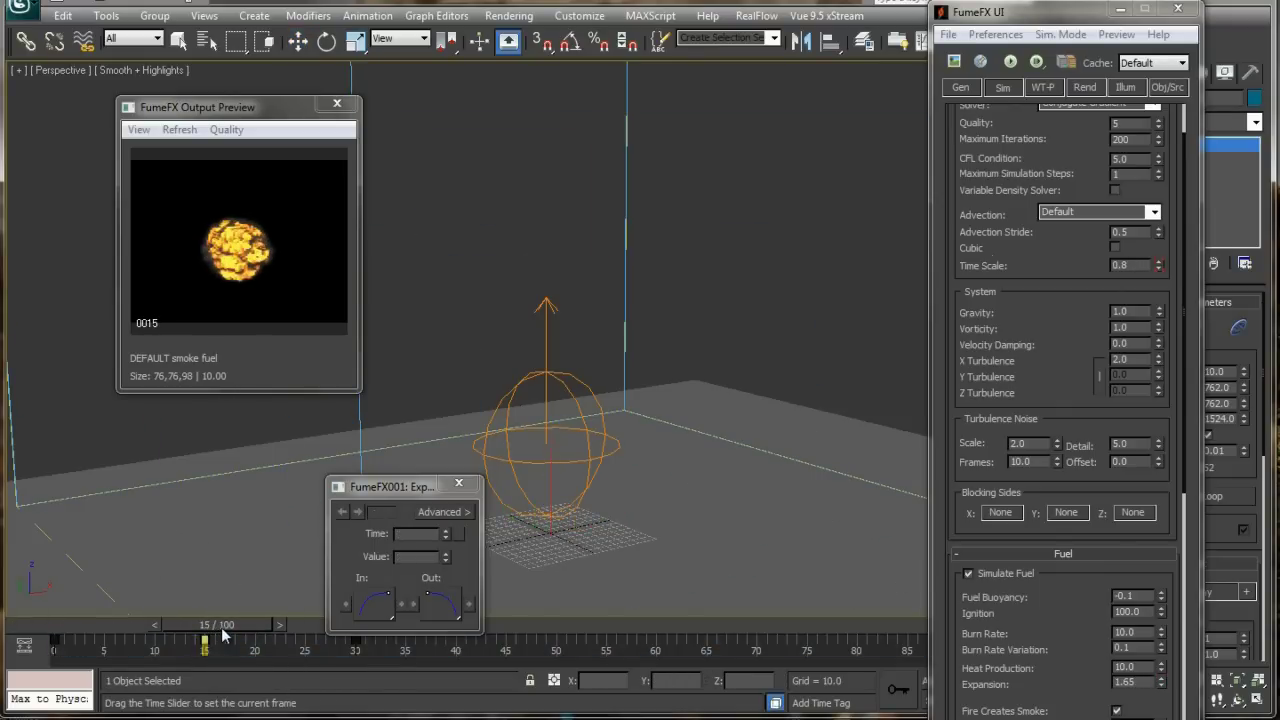
Set the time scale key at frame 0 to 5 and rerun the simulation, stopping it early
{"action": "right_click", "coordinate": [205, 648]}
{"action": "left_click", "coordinate": [262, 479]}
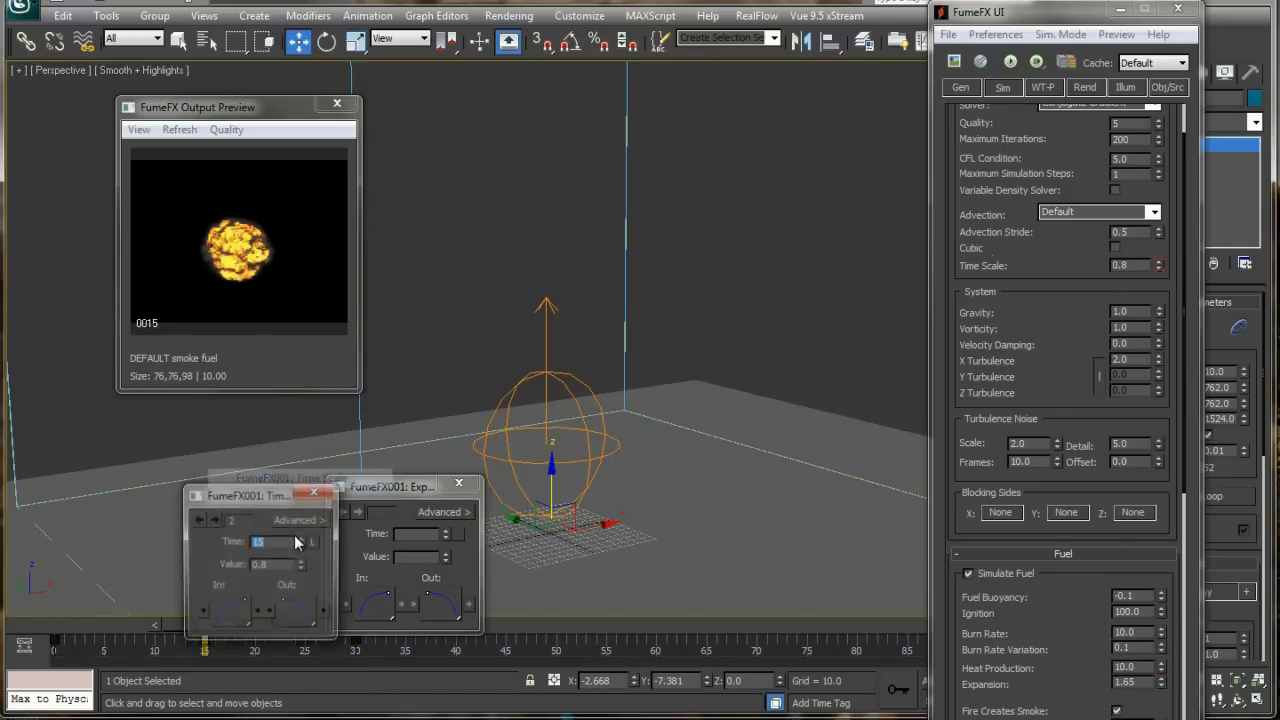
{"action": "left_click_drag", "start_coordinate": [241, 466], "coordinate": [656, 370]}
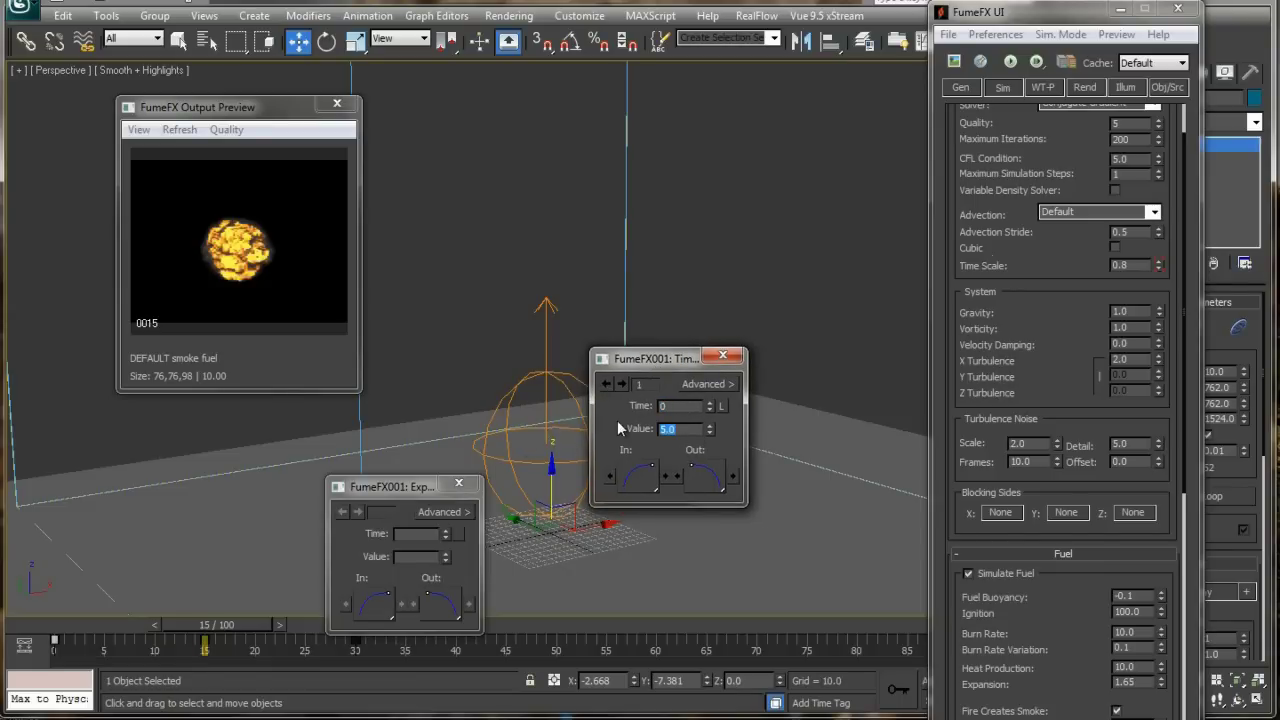
{"action": "left_click", "coordinate": [723, 356]}
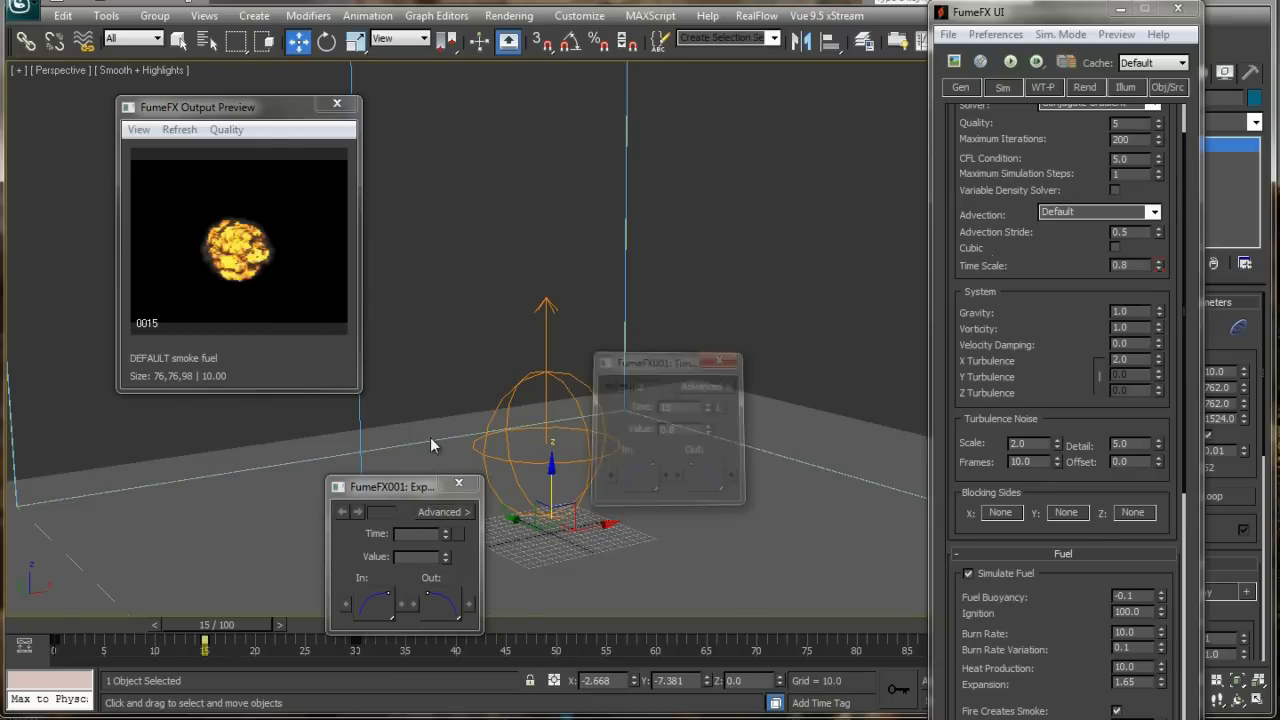
{"action": "left_click", "coordinate": [1010, 61]}
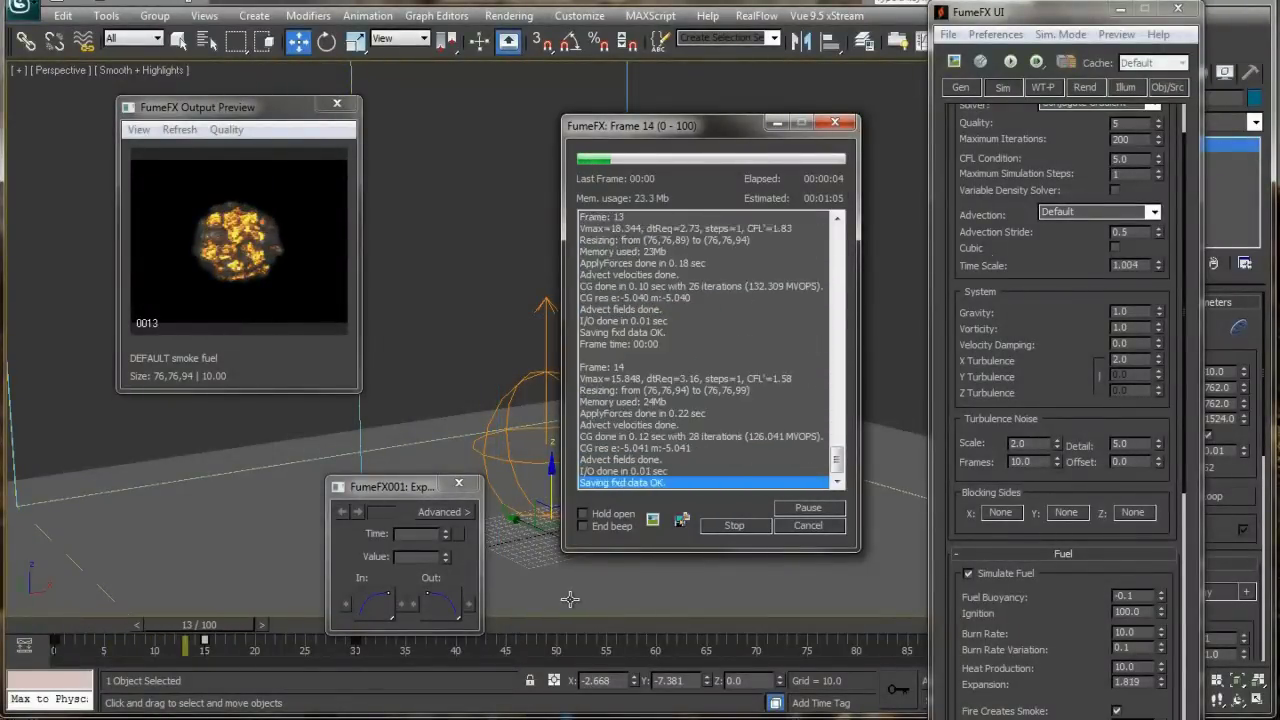
{"action": "left_click", "coordinate": [734, 526]}
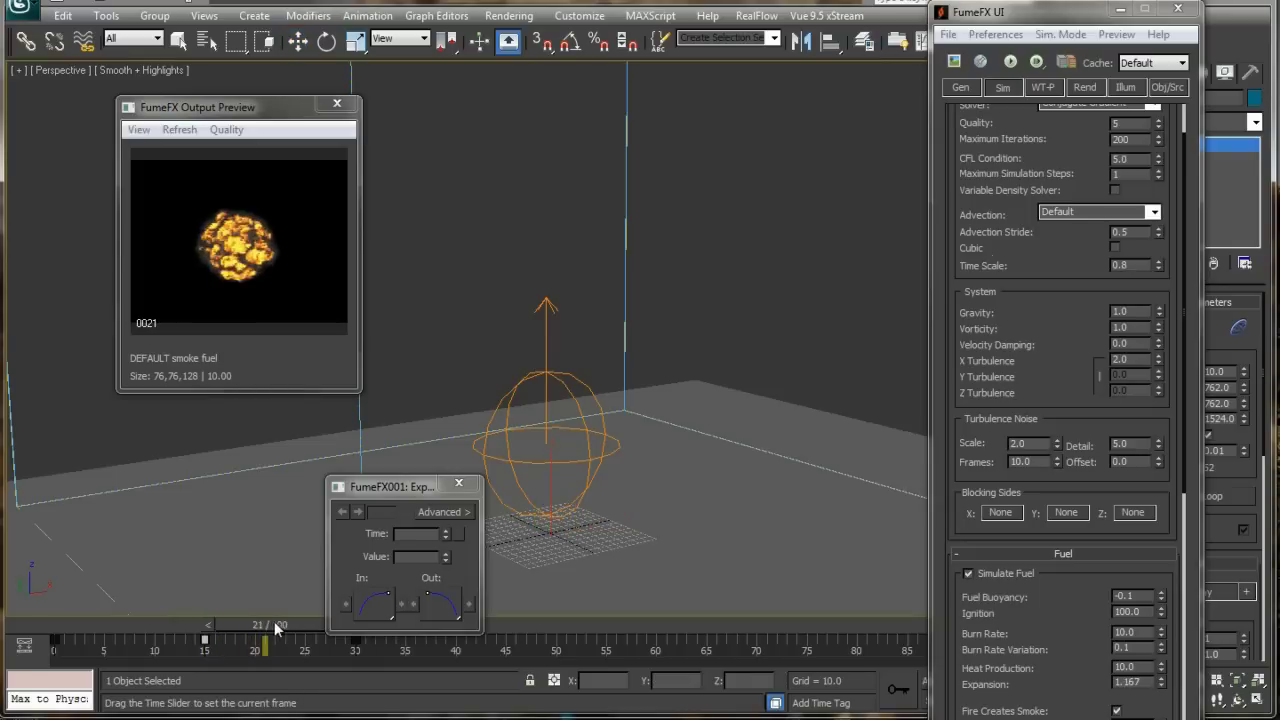
Review the time scale and expansion at frames 15 and 30, and set the expansion key at frame 0 to 2
{"action": "left_click_drag", "start_coordinate": [382, 497], "coordinate": [376, 478]}
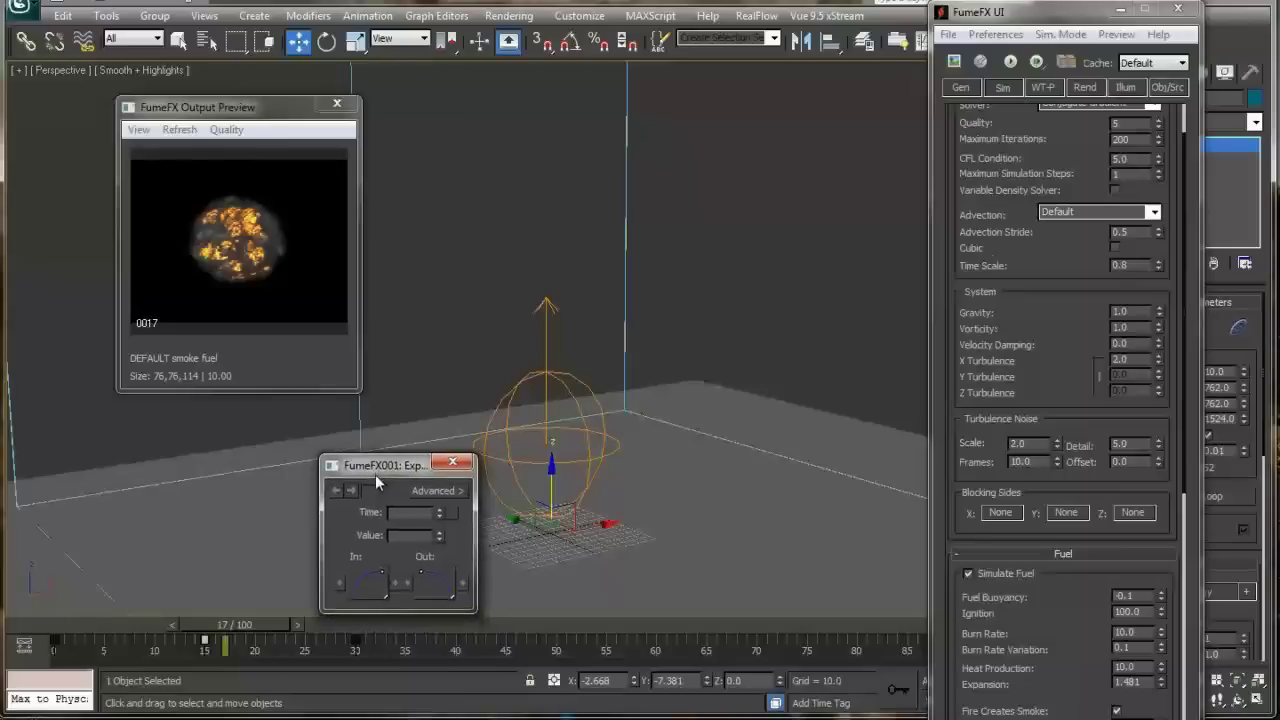
{"action": "left_click", "coordinate": [452, 463]}
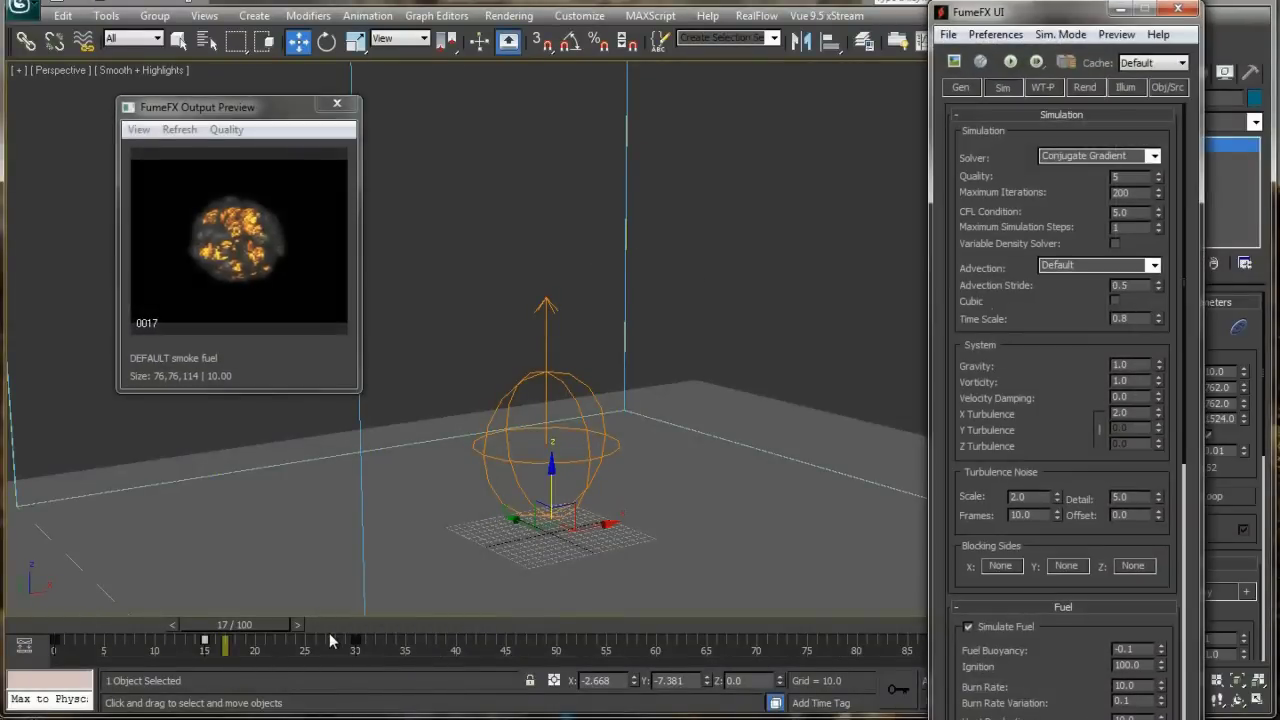
{"action": "left_click_drag", "start_coordinate": [237, 624], "coordinate": [217, 624]}
{"action": "left_click_drag", "start_coordinate": [1032, 359], "coordinate": [1053, 289]}
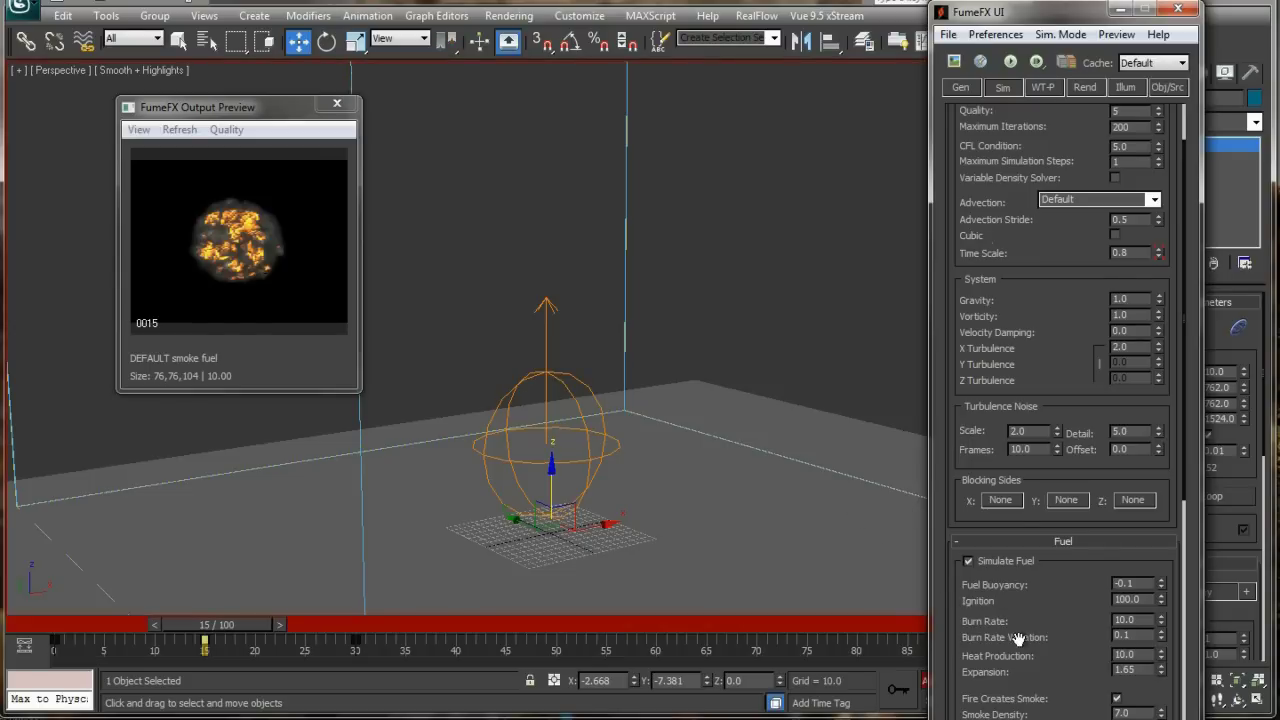
{"action": "left_click_drag", "start_coordinate": [1018, 638], "coordinate": [1010, 345]}
{"action": "left_click_drag", "start_coordinate": [191, 624], "coordinate": [370, 626]}
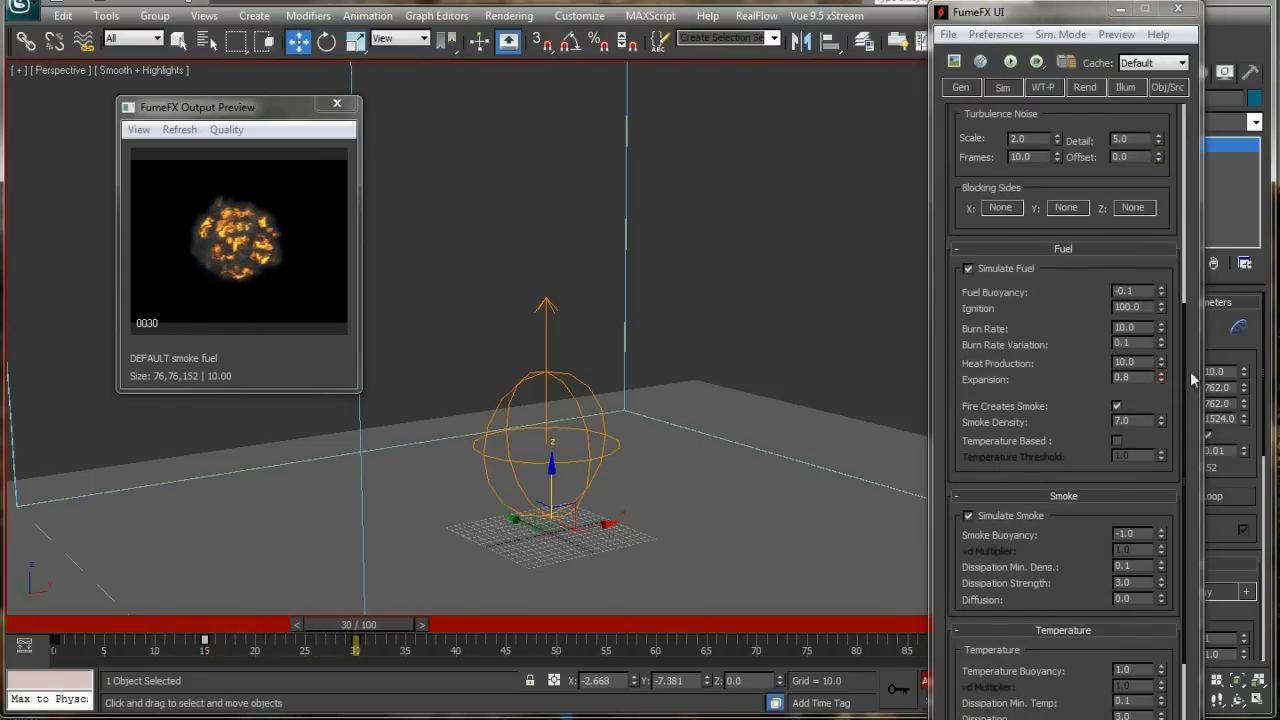
{"action": "key", "text": "Home"}
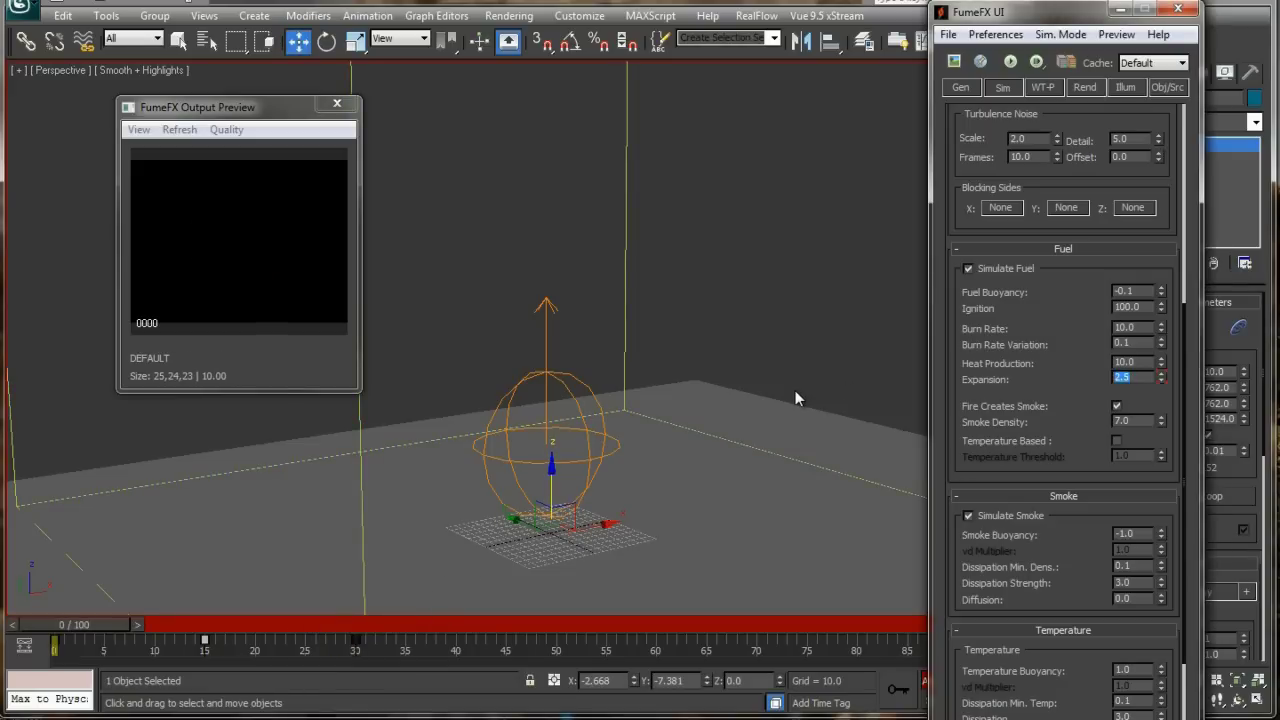
{"action": "left_click", "coordinate": [928, 684]}
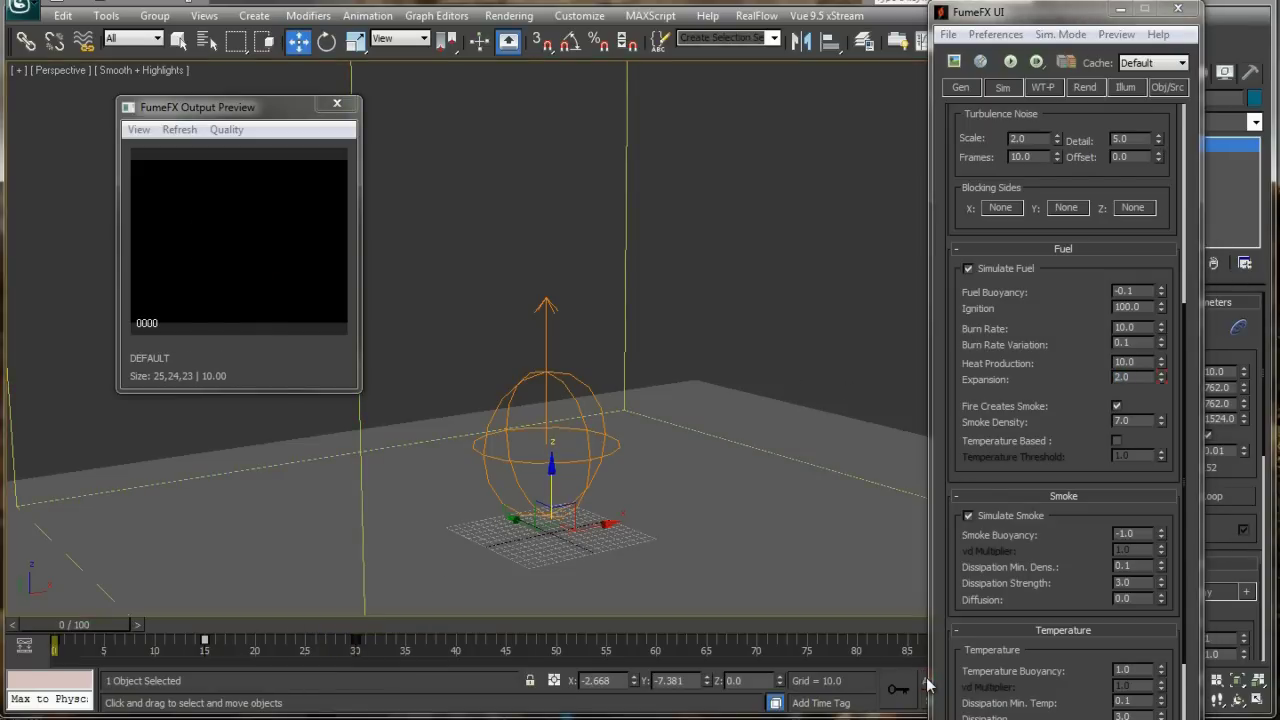
Set the simulation area's spacing to 14 and rerun the simulation, stopping it around frame 67
{"action": "left_click", "coordinate": [961, 87]}
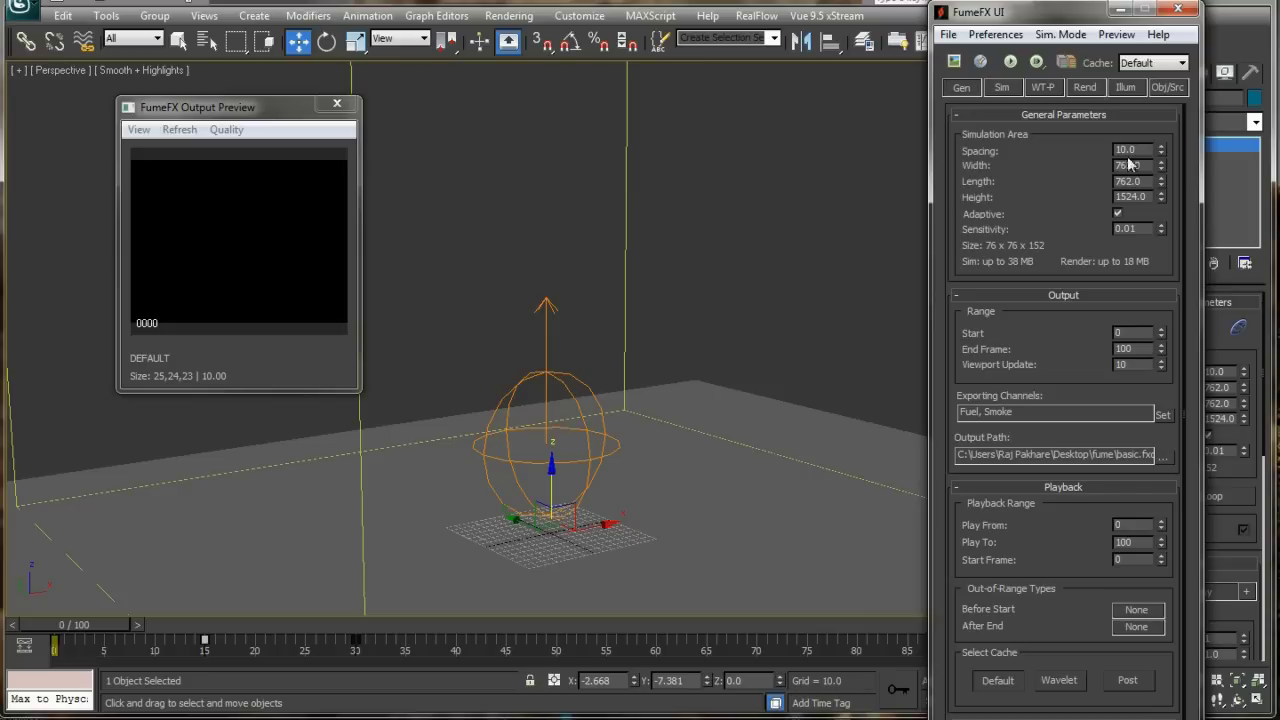
{"action": "type", "text": "14"}
{"action": "key", "text": "Return"}
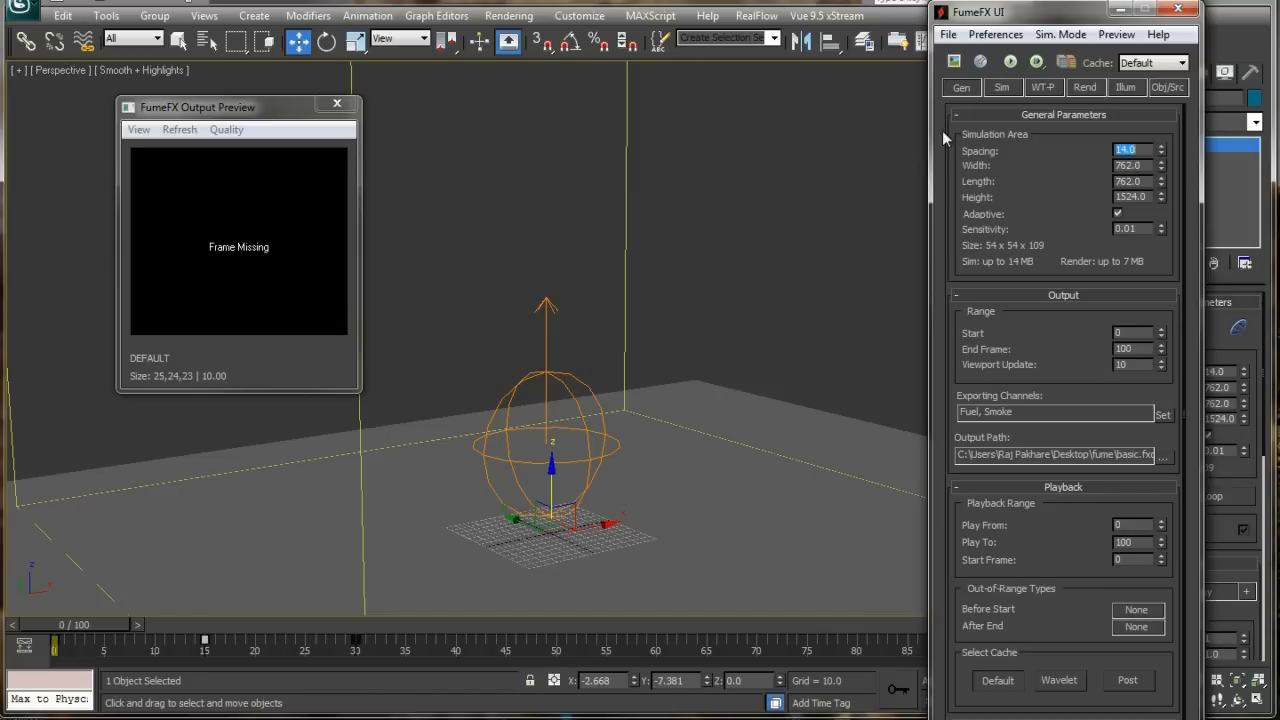
{"action": "left_click", "coordinate": [1010, 62]}
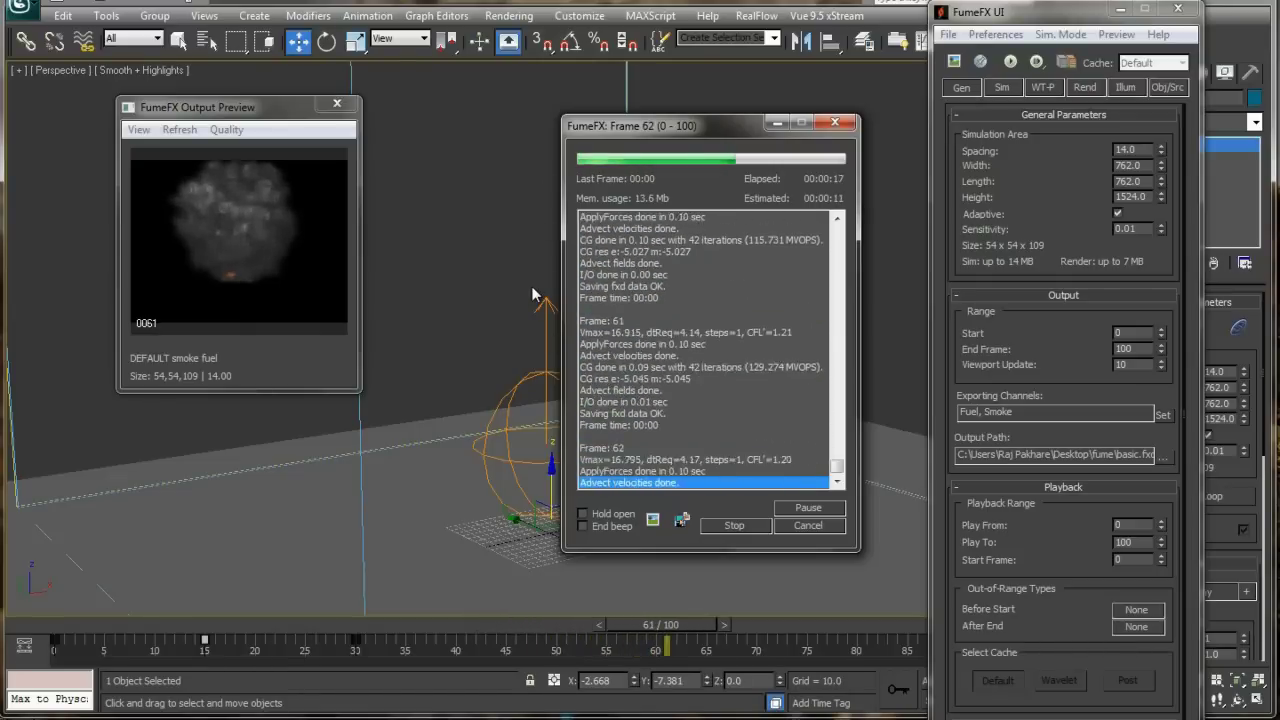
{"action": "left_click", "coordinate": [733, 526]}
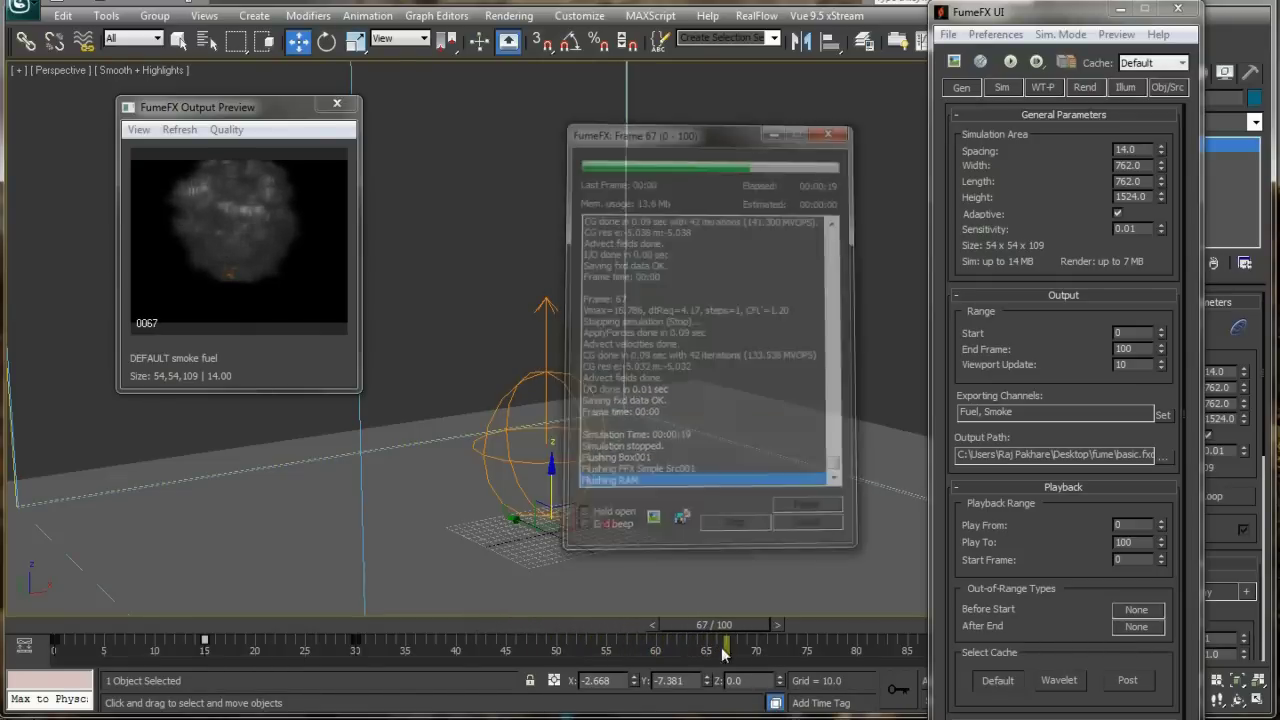
Play back the coarser simulation and return to frame 0
{"action": "key", "text": "slash"}
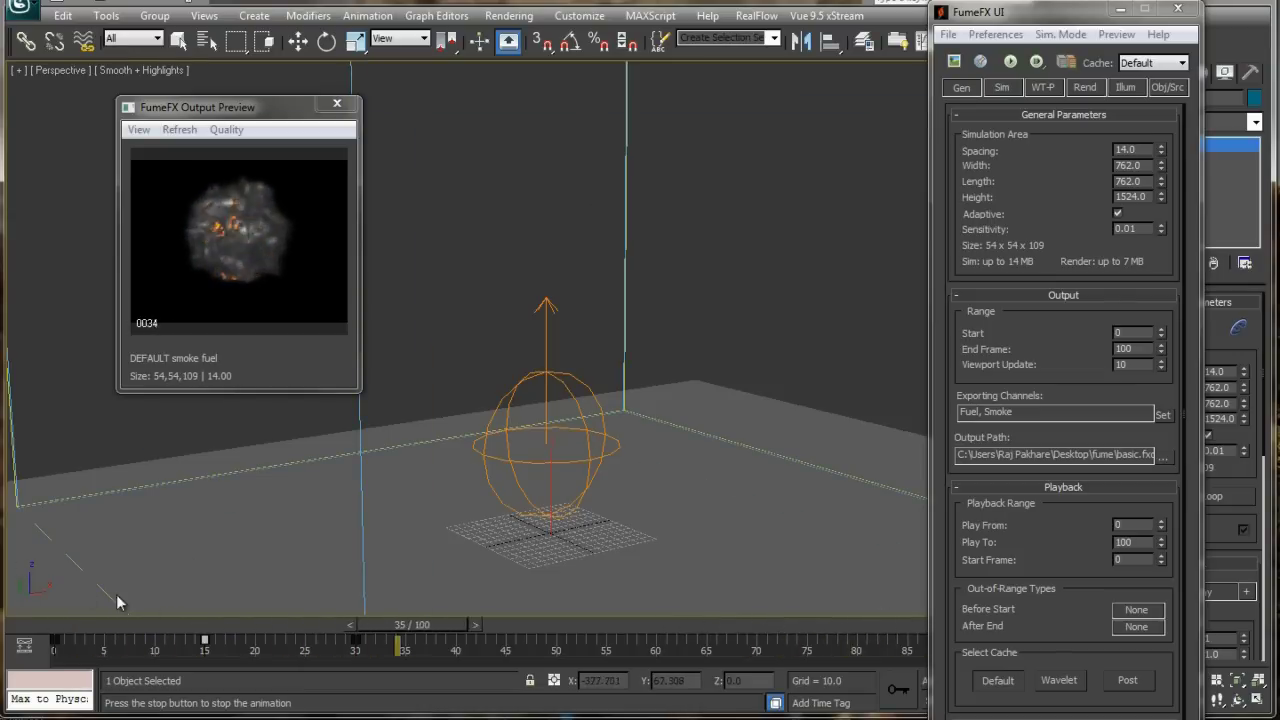
{"action": "key", "text": "Home"}
{"action": "key", "text": "w"}
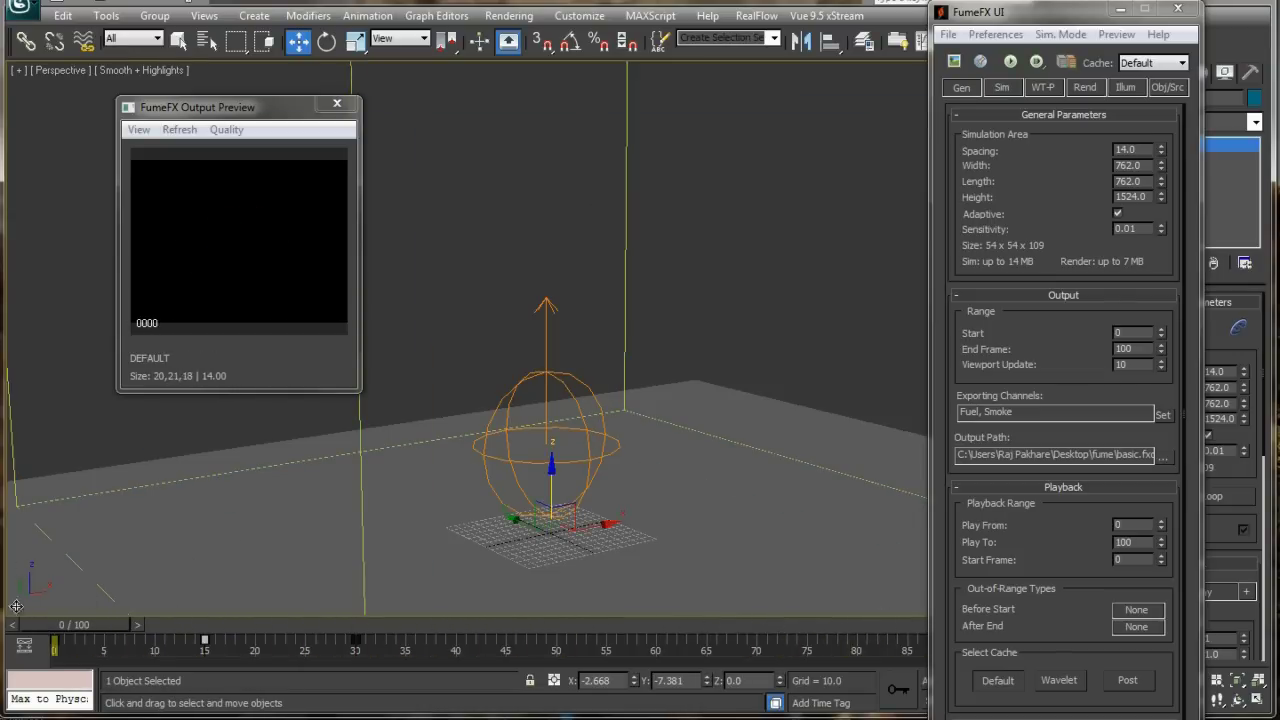
Set the simple source's directional velocity to 15 and rerun the simulation through frame 100
{"action": "left_click", "coordinate": [1170, 90]}
{"action": "scroll", "coordinate": [988, 332], "scroll_direction": "down", "scroll_amount": 3}
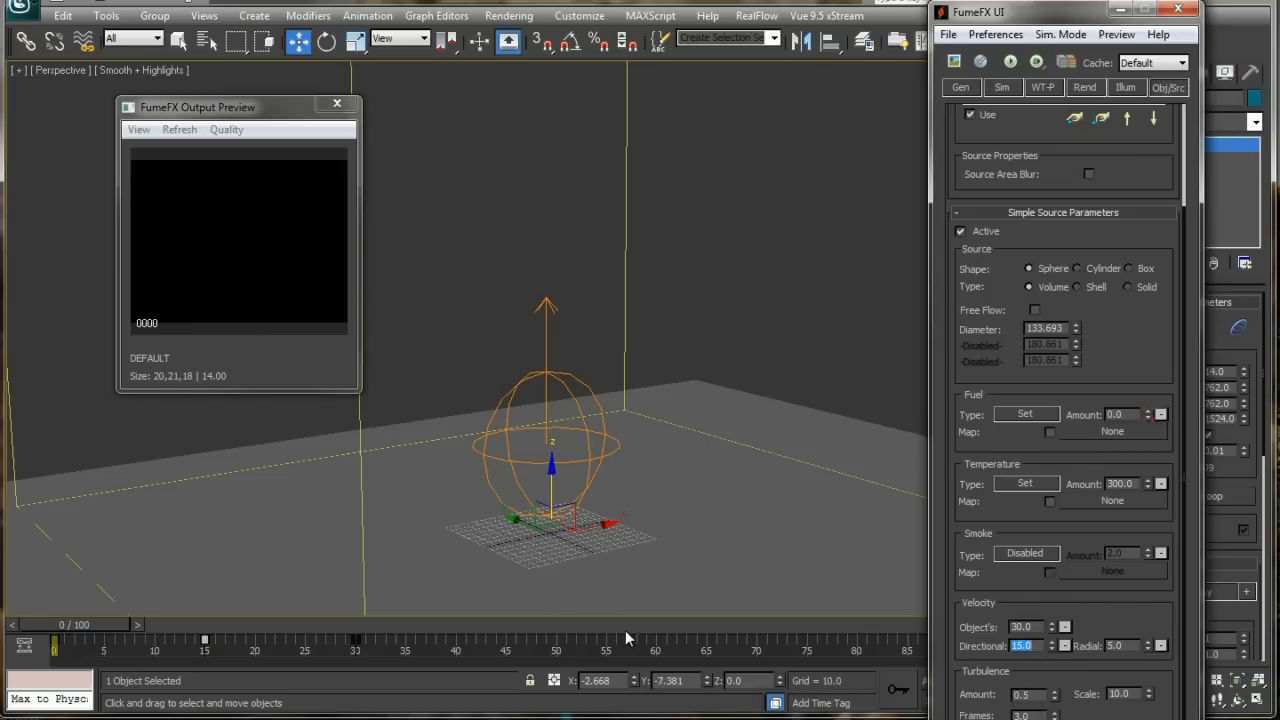
{"action": "left_click", "coordinate": [1010, 62]}
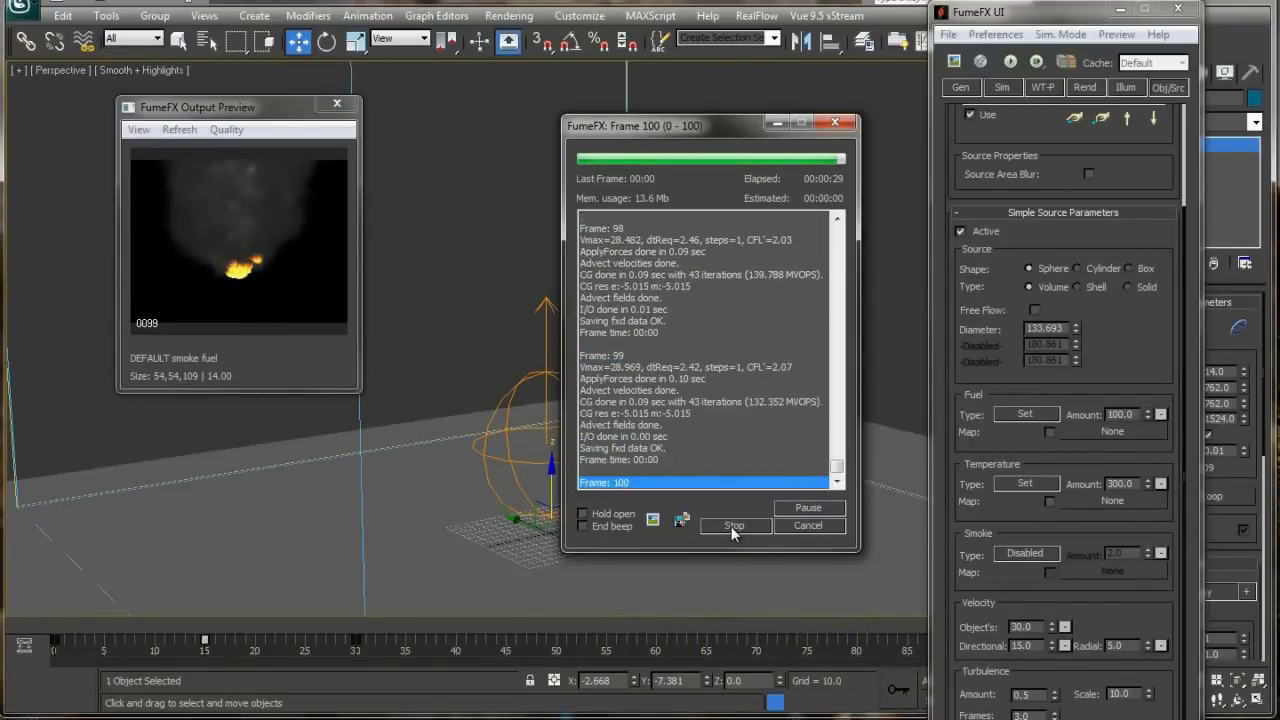
Play back the directional explosion and check the fire and smoke at frame 30
{"action": "key", "text": "slash"}
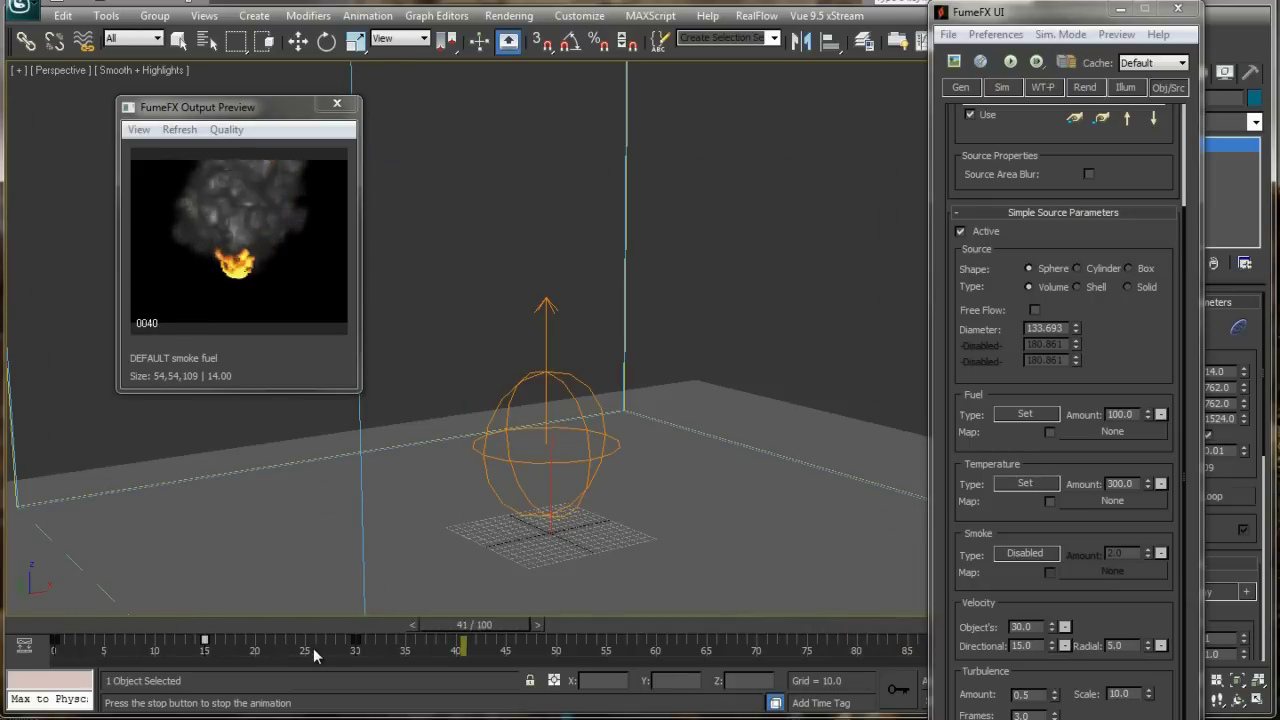
{"action": "left_click_drag", "start_coordinate": [275, 630], "coordinate": [355, 627]}
{"action": "key", "text": "w"}
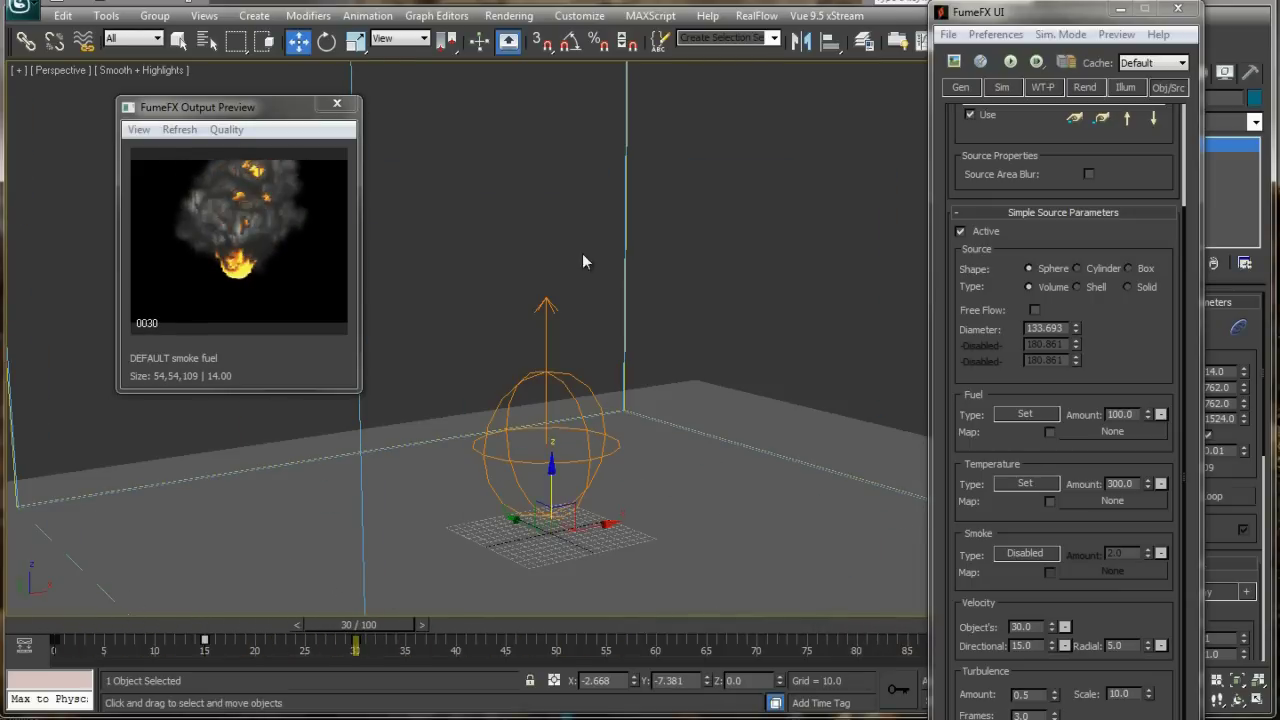
{"action": "left_click_drag", "start_coordinate": [583, 256], "coordinate": [677, 271]}
{"action": "right_click", "coordinate": [672, 273]}
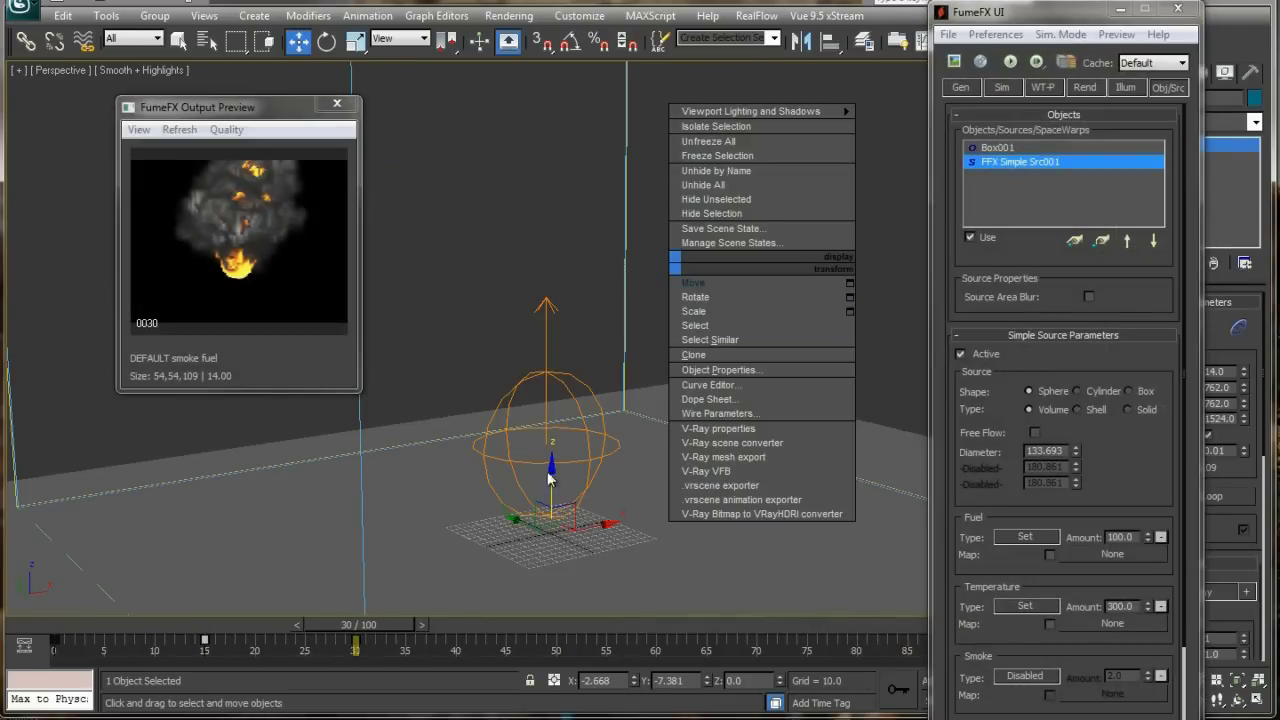
Inspect the expansion key's settings at frame 30 and close them
{"action": "left_click", "coordinate": [363, 658]}
{"action": "right_click", "coordinate": [357, 648]}
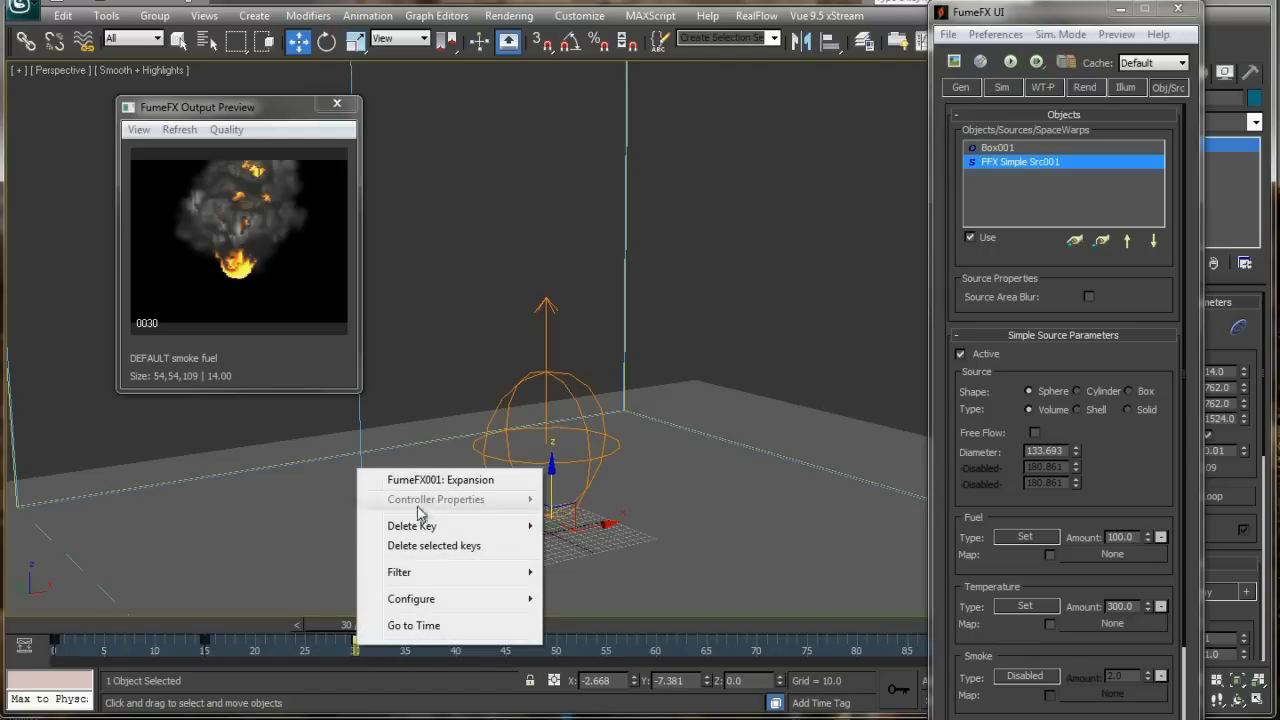
{"action": "left_click", "coordinate": [440, 480]}
{"action": "left_click_drag", "start_coordinate": [409, 490], "coordinate": [441, 408]}
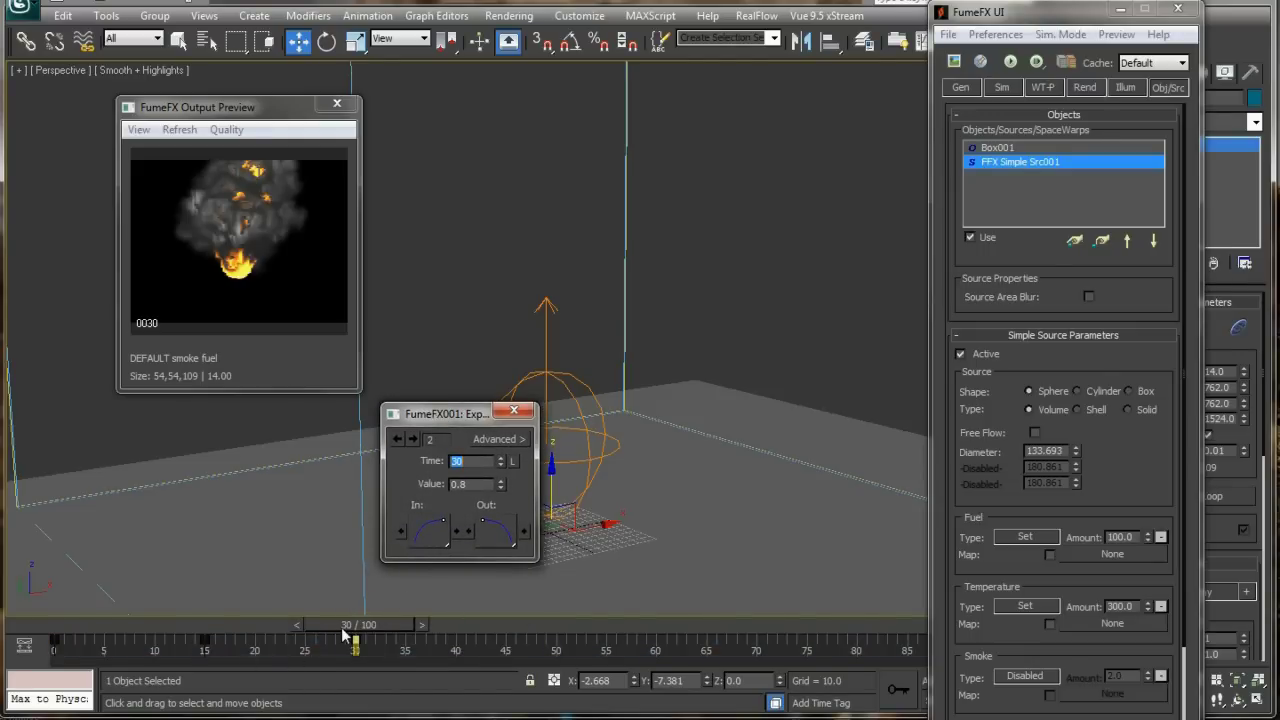
{"action": "left_click_drag", "start_coordinate": [250, 646], "coordinate": [152, 653]}
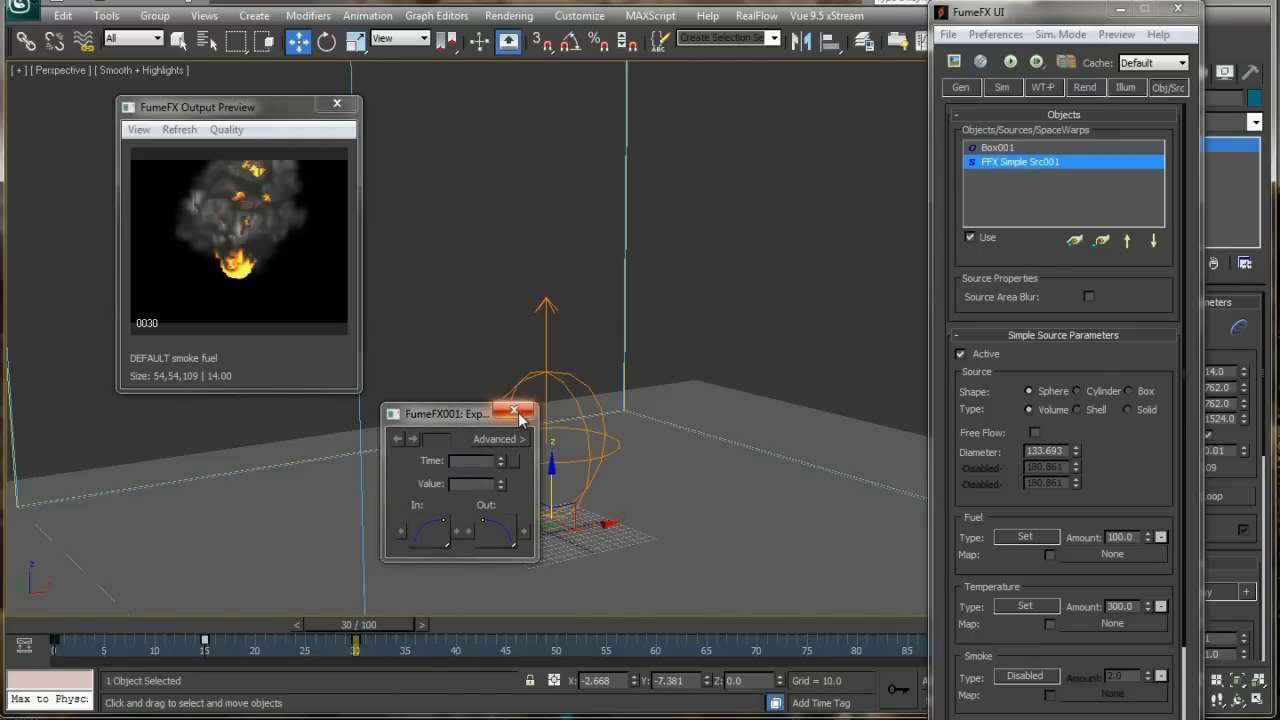
{"action": "left_click", "coordinate": [514, 412]}
Set the time scale key at frame 15 to 1.1, go to the previous key and close the key settings
{"action": "left_click", "coordinate": [170, 656]}
{"action": "right_click", "coordinate": [207, 648]}
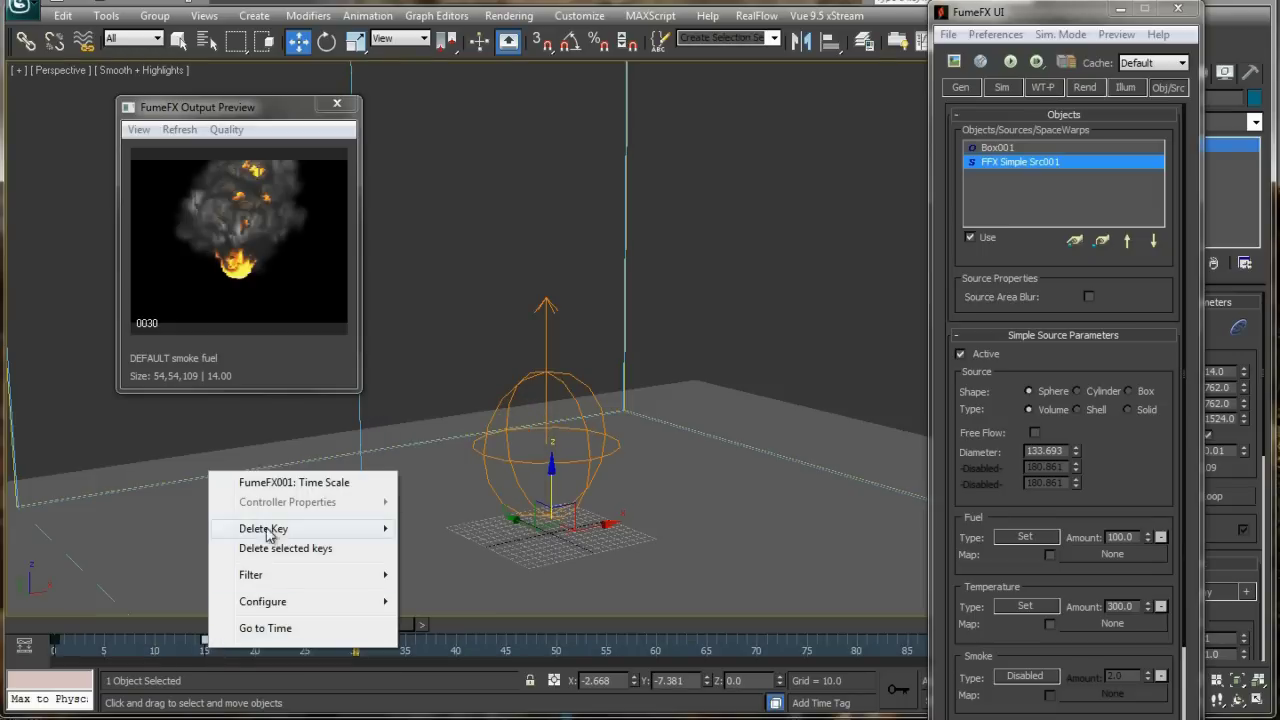
{"action": "left_click", "coordinate": [283, 484]}
{"action": "left_click_drag", "start_coordinate": [281, 515], "coordinate": [510, 343]}
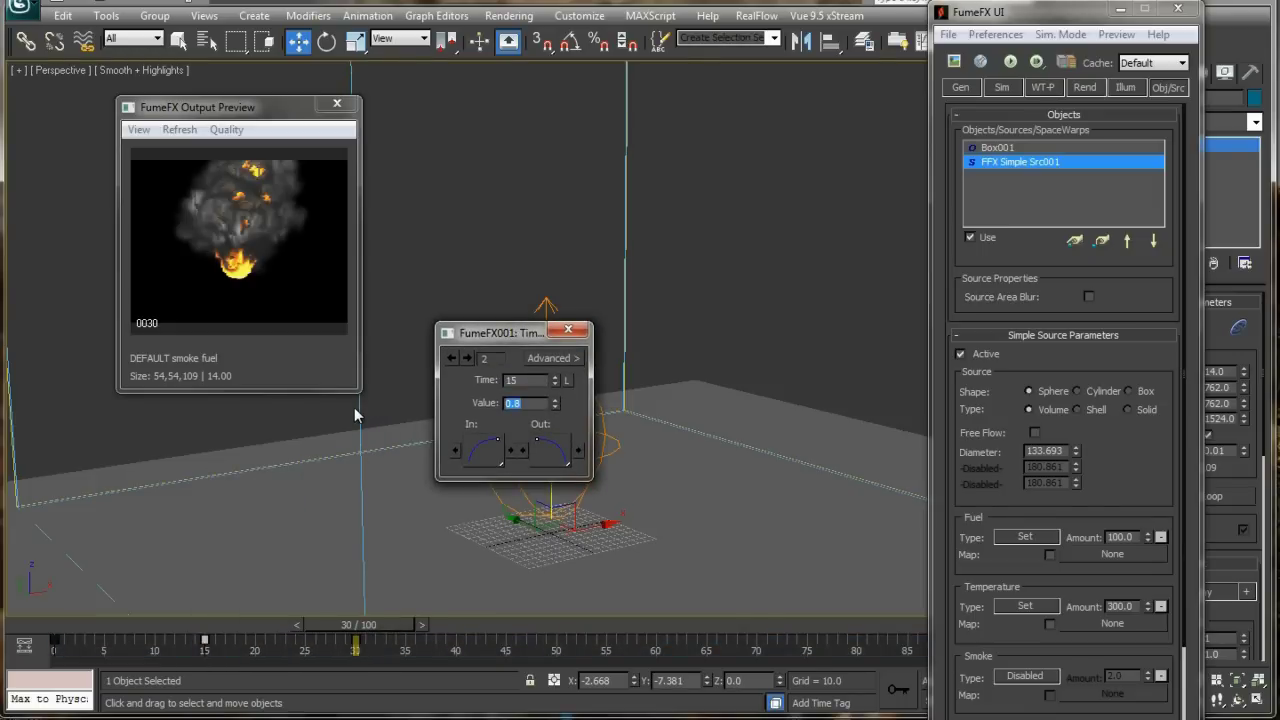
{"action": "type", "text": "1.1"}
{"action": "key", "text": "Return"}
{"action": "left_click", "coordinate": [451, 358]}
{"action": "left_click", "coordinate": [567, 331]}
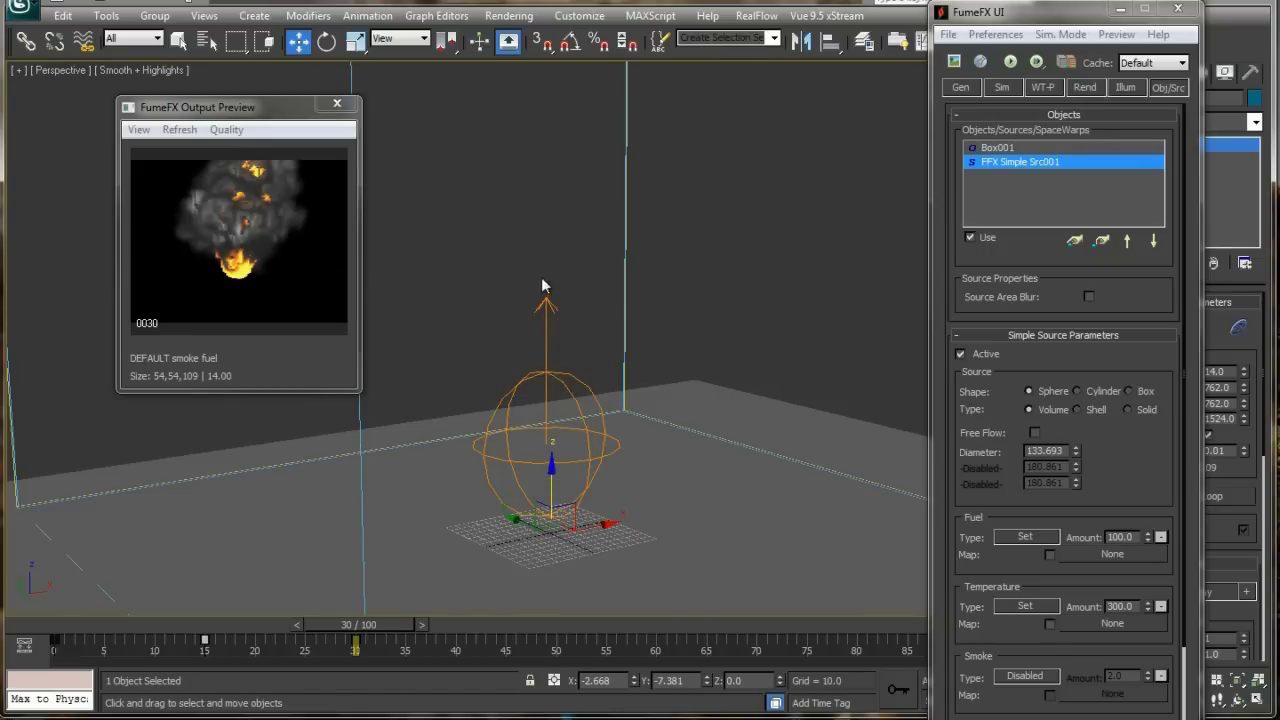
Show the fire and smoke channels in the viewport and set the display's Reduce value to 2
{"action": "scroll", "coordinate": [541, 285], "scroll_direction": "down", "scroll_amount": 5}
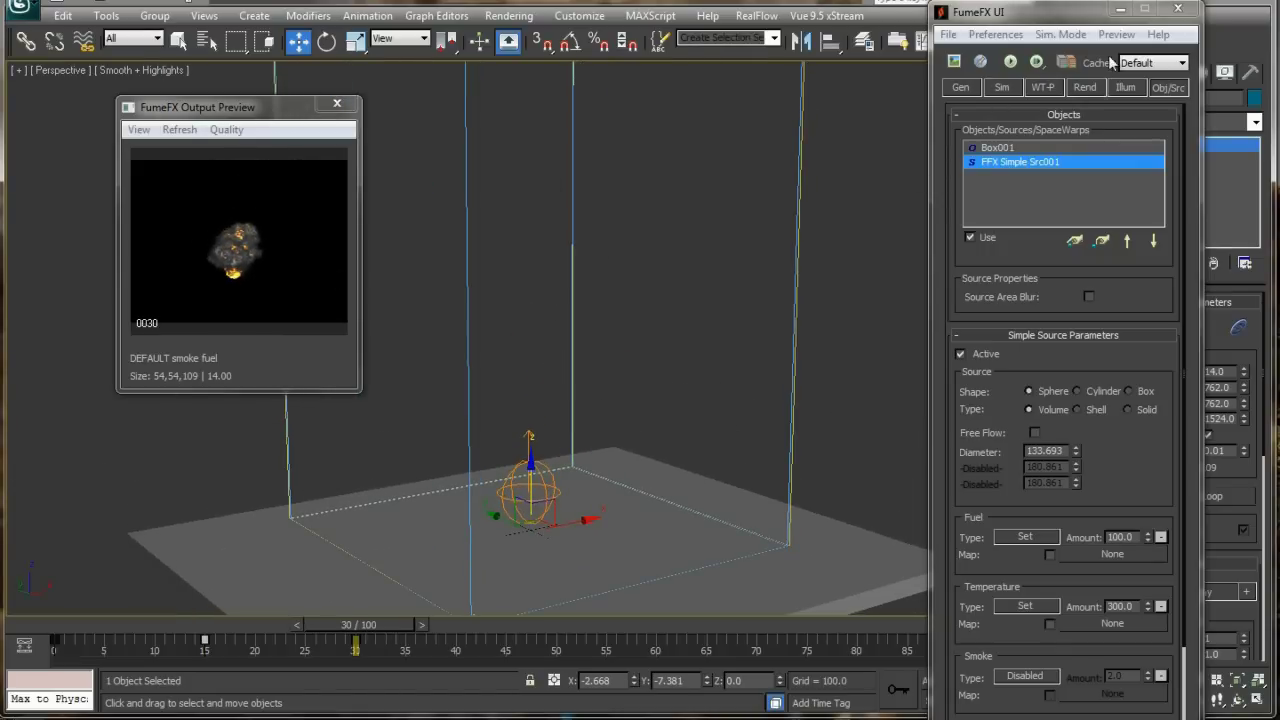
{"action": "left_click_drag", "start_coordinate": [1058, 25], "coordinate": [666, 41]}
{"action": "left_click", "coordinate": [1118, 298]}
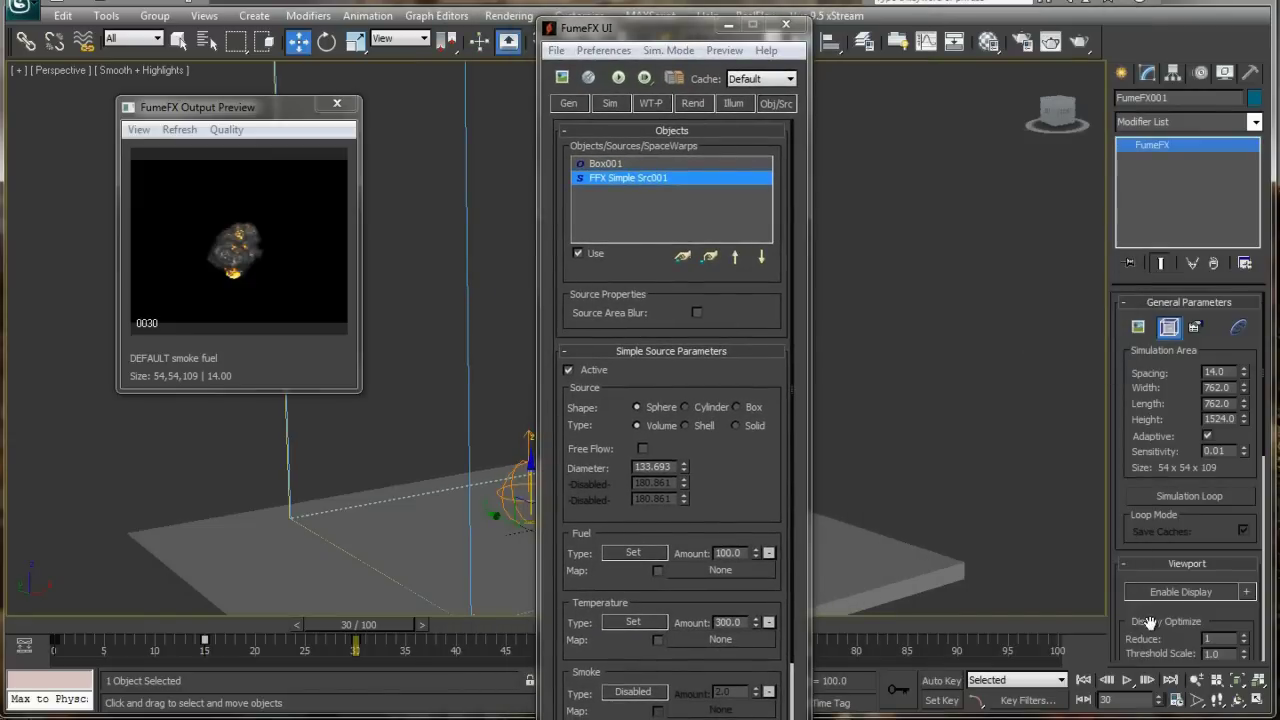
{"action": "scroll", "coordinate": [1140, 440], "scroll_direction": "down", "scroll_amount": 5}
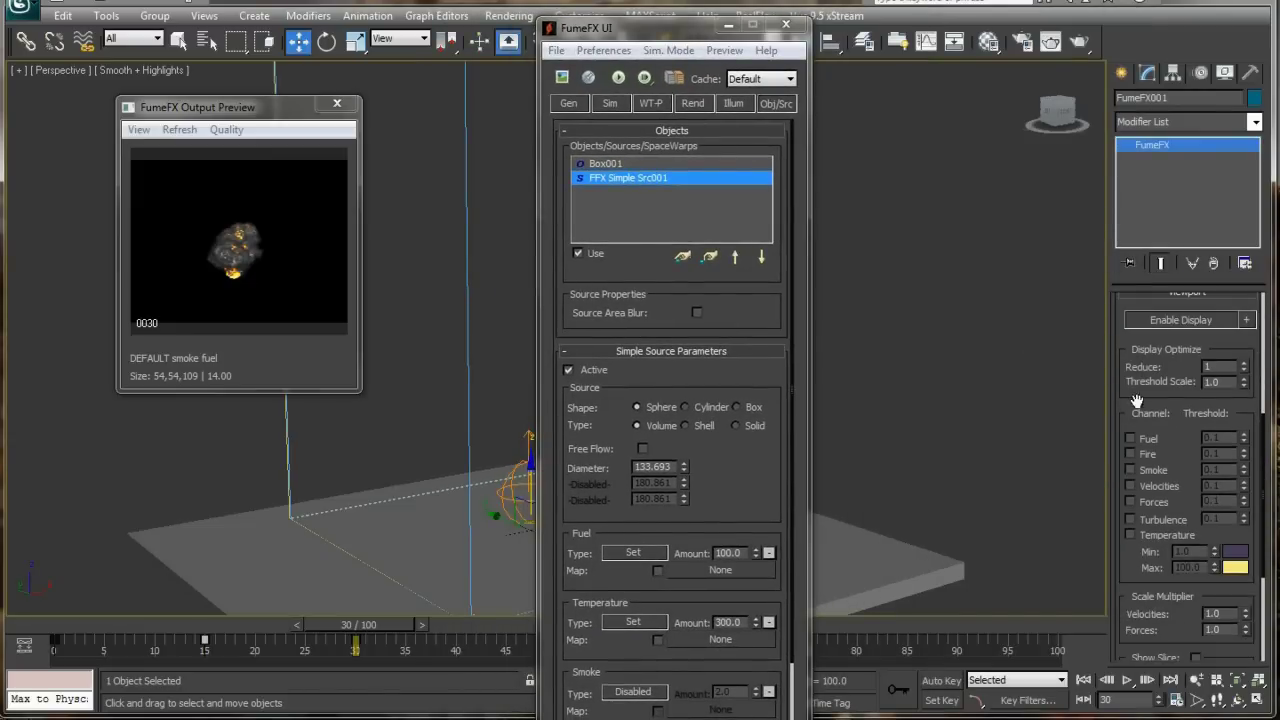
{"action": "left_click", "coordinate": [1129, 454]}
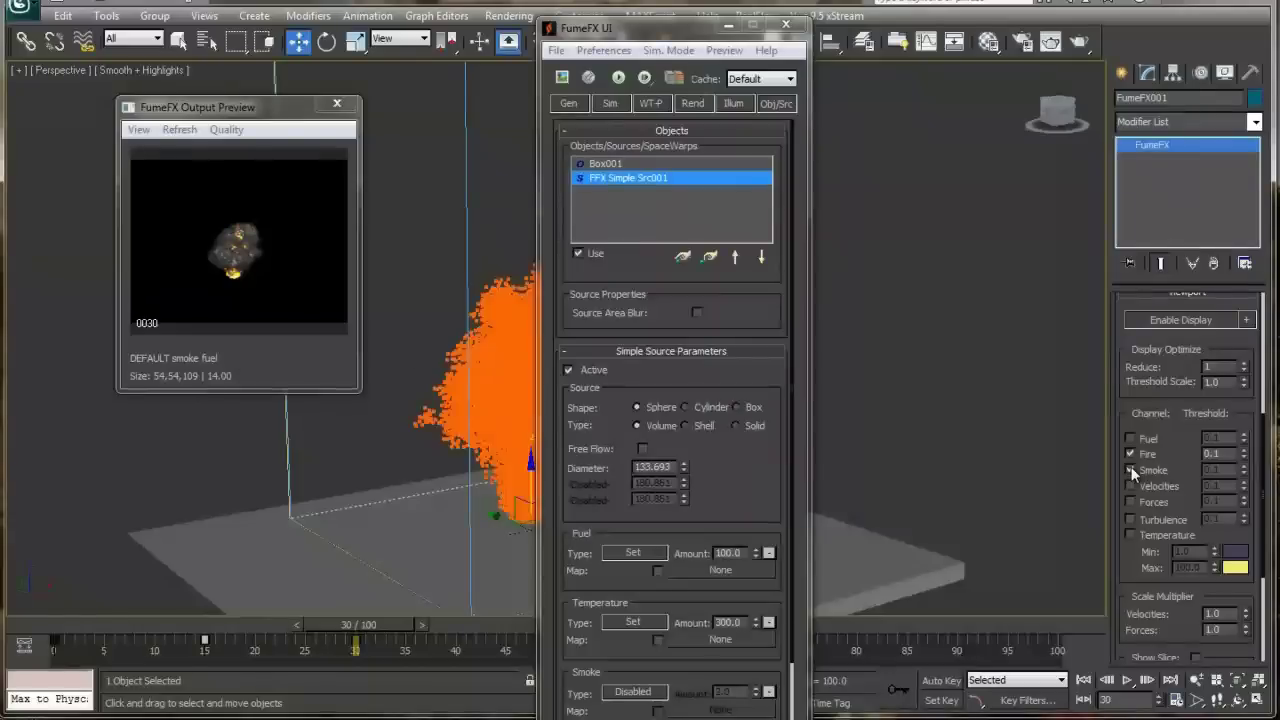
{"action": "left_click", "coordinate": [1130, 470]}
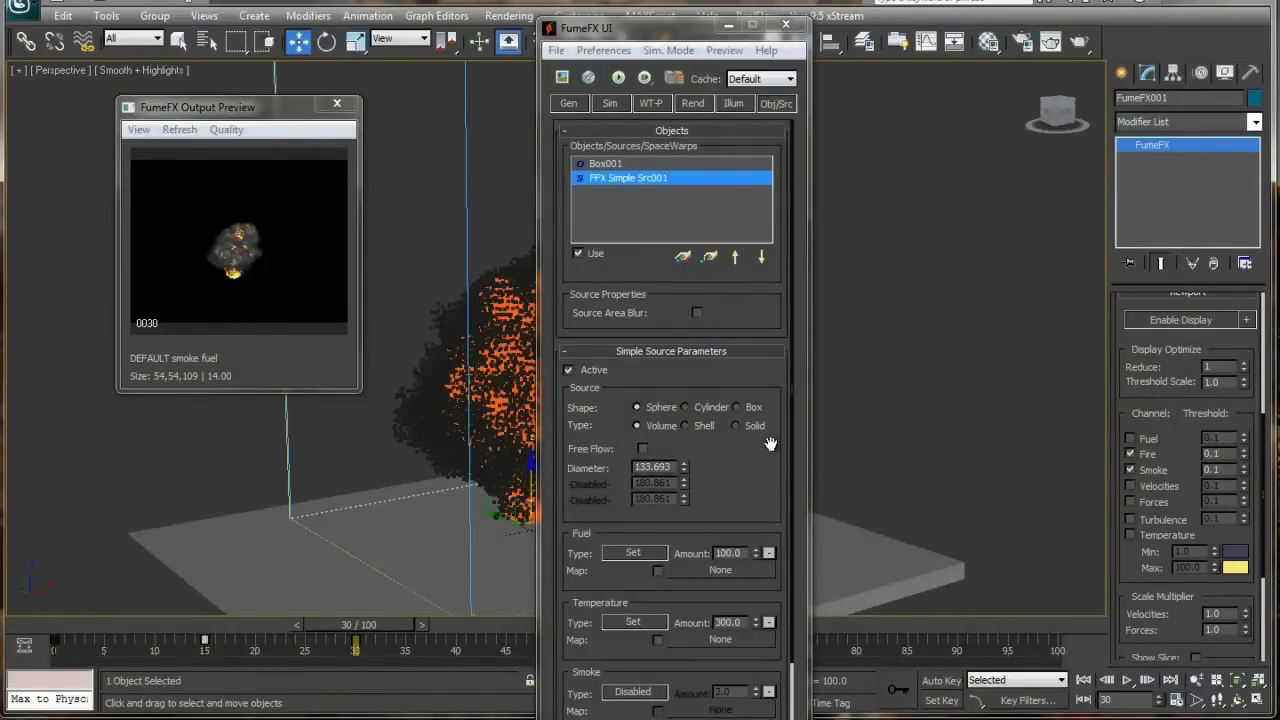
{"action": "scroll", "coordinate": [1242, 360], "scroll_direction": "up", "scroll_amount": 1}
{"action": "left_click", "coordinate": [1245, 389]}
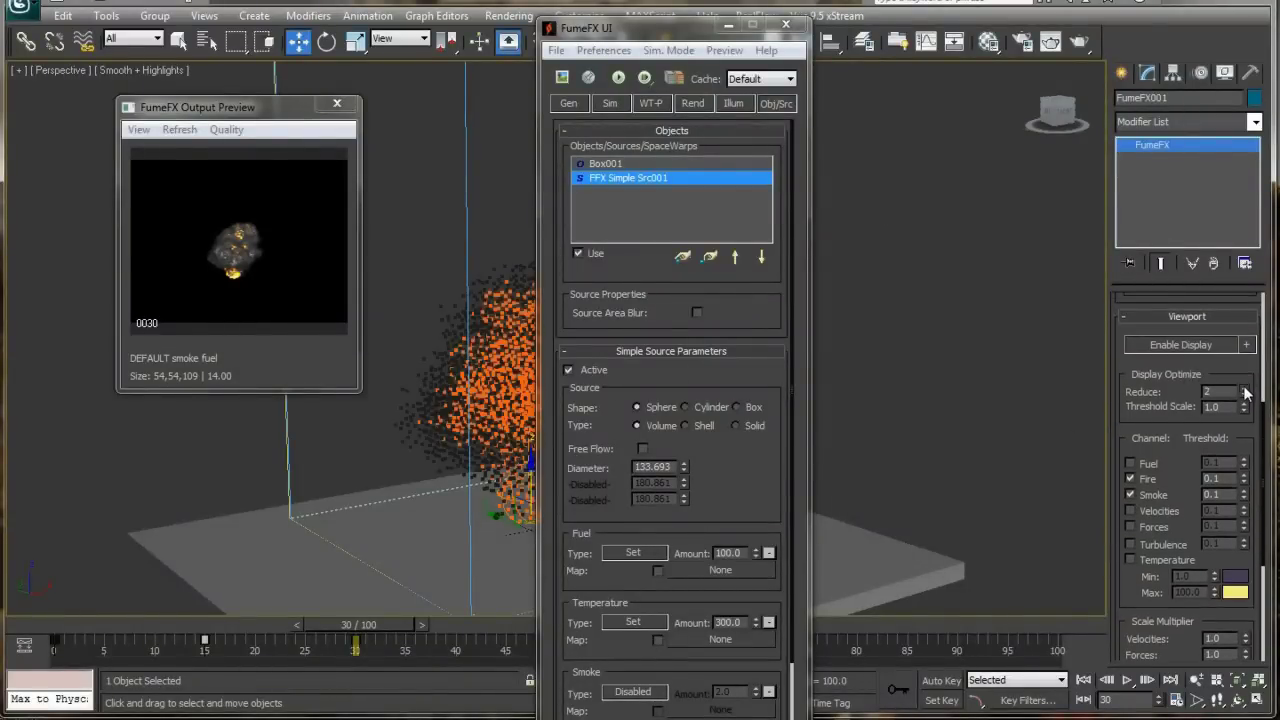
Scrub the timeline to examine how the fire and smoke spread inside the simulation container, ending at frame 65
{"action": "left_click_drag", "start_coordinate": [590, 30], "coordinate": [1017, 347]}
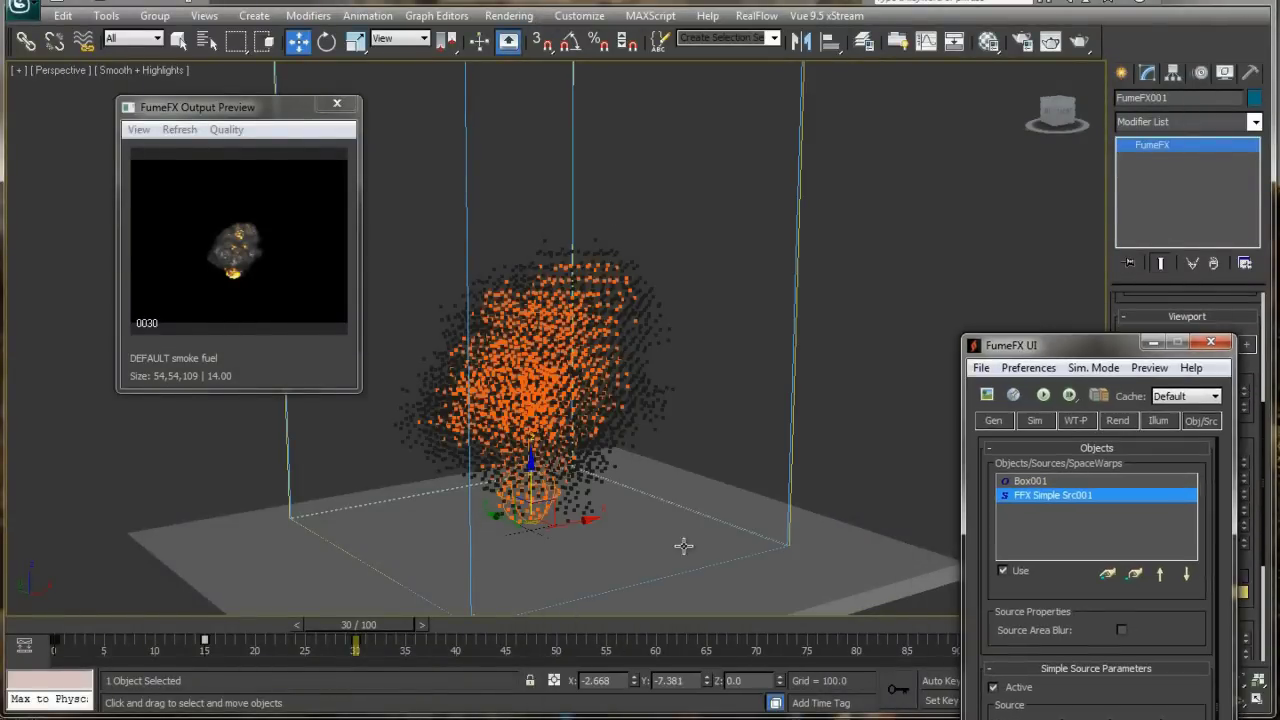
{"action": "left_click_drag", "start_coordinate": [367, 637], "coordinate": [692, 652]}
{"action": "key", "text": "w"}
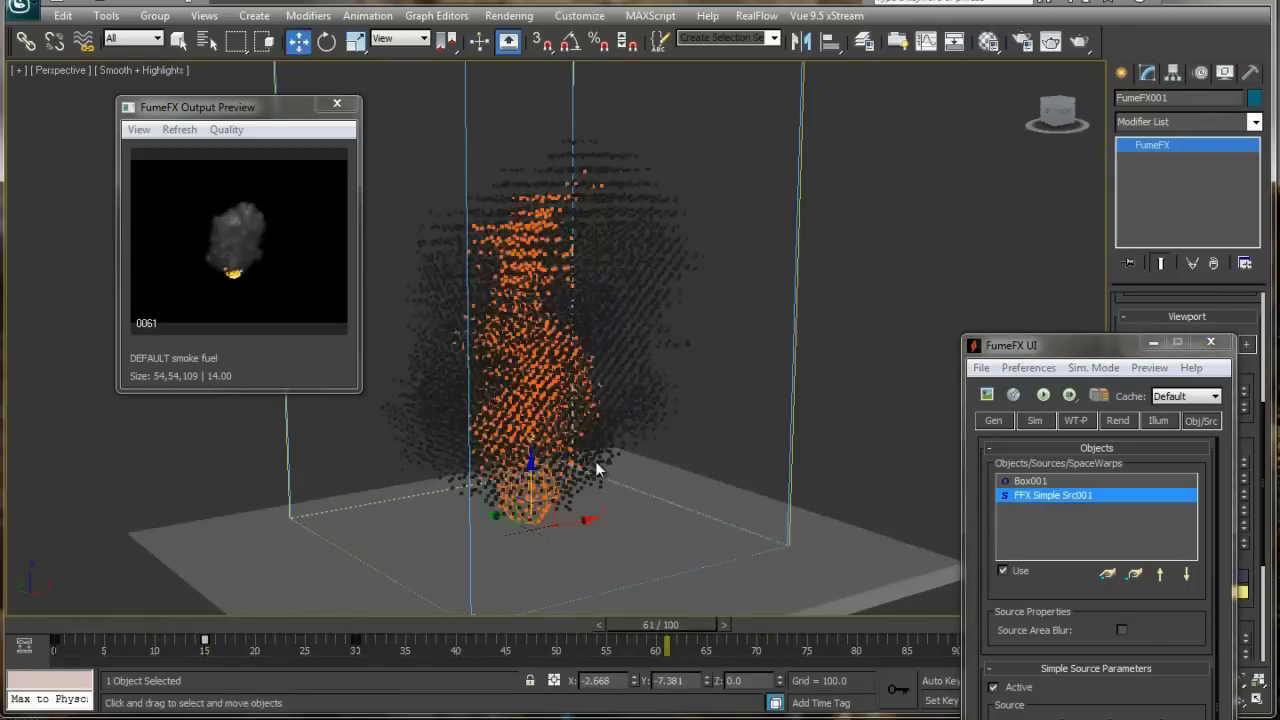
{"action": "middle_click_drag", "start_coordinate": [589, 437], "coordinate": [587, 505]}
{"action": "scroll", "coordinate": [588, 505], "scroll_direction": "down", "scroll_amount": 5}
{"action": "scroll", "coordinate": [586, 508], "scroll_direction": "up", "scroll_amount": 3}
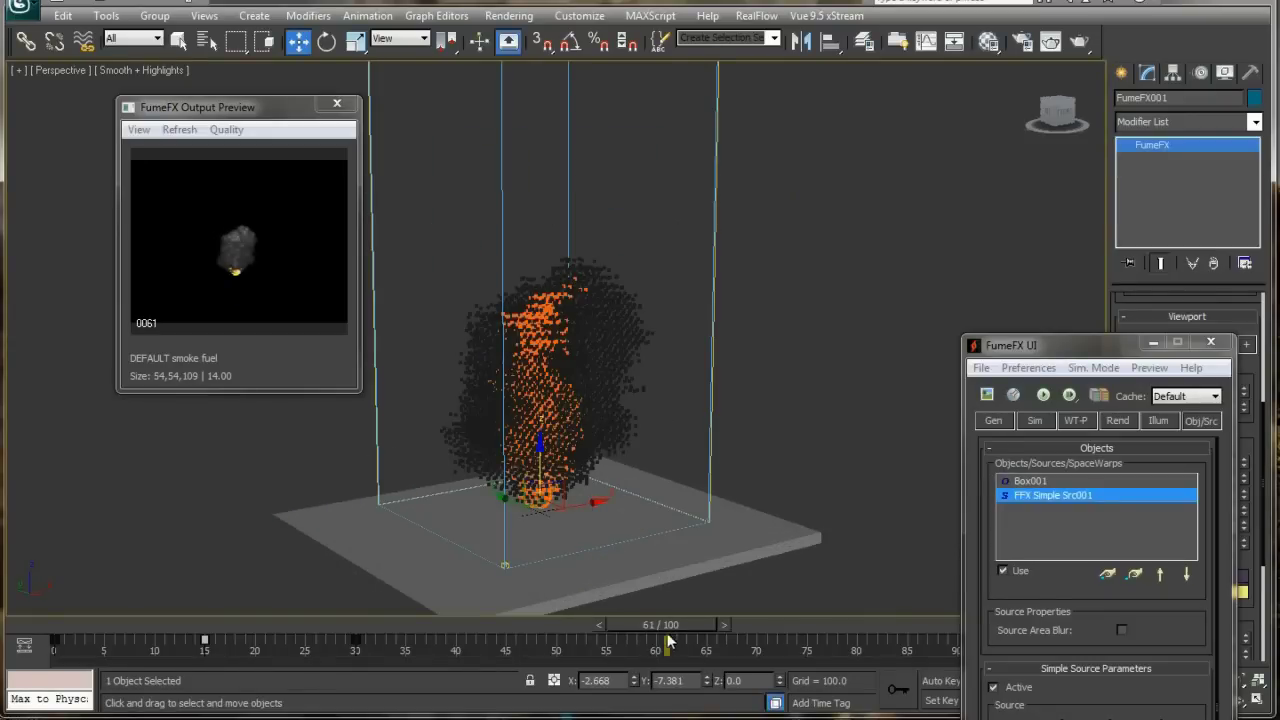
{"action": "left_click_drag", "start_coordinate": [668, 640], "coordinate": [430, 635]}
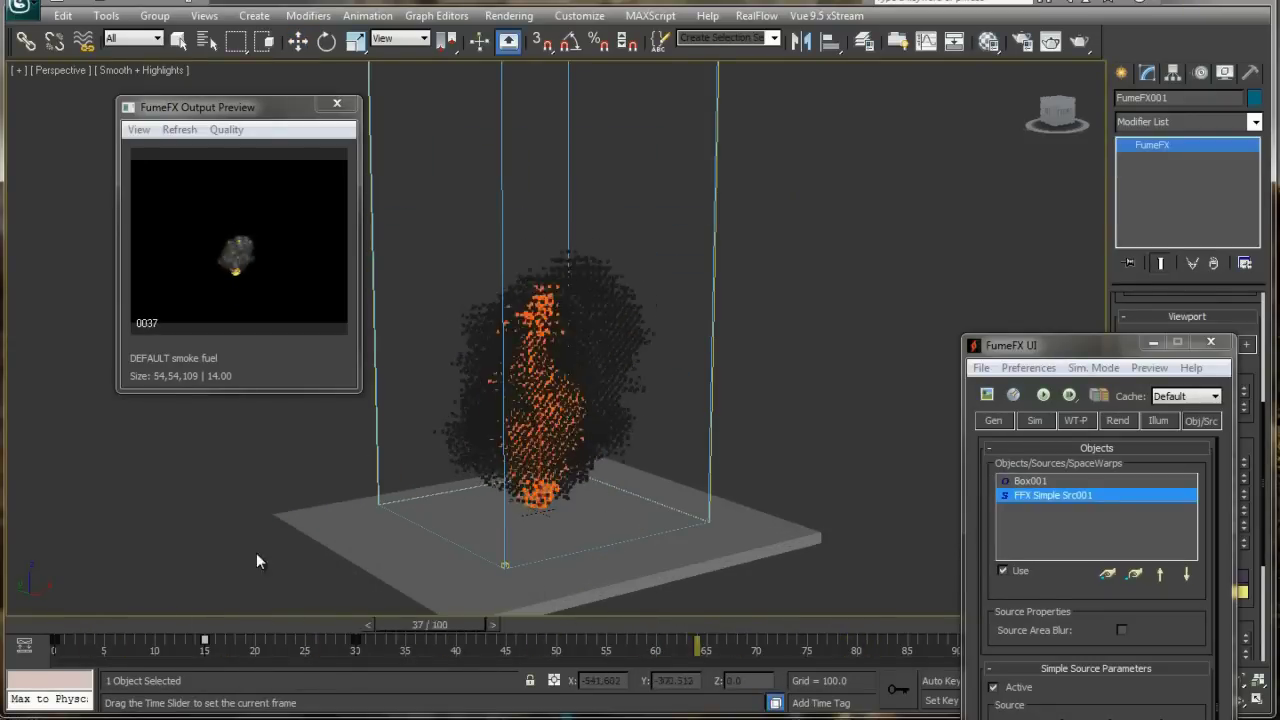
{"action": "left_click_drag", "start_coordinate": [256, 553], "coordinate": [708, 546]}
Set the fuel's burn rate to 5 and burn rate variation to 0.6 in the simulation parameters
{"action": "left_click_drag", "start_coordinate": [1037, 347], "coordinate": [796, 1]}
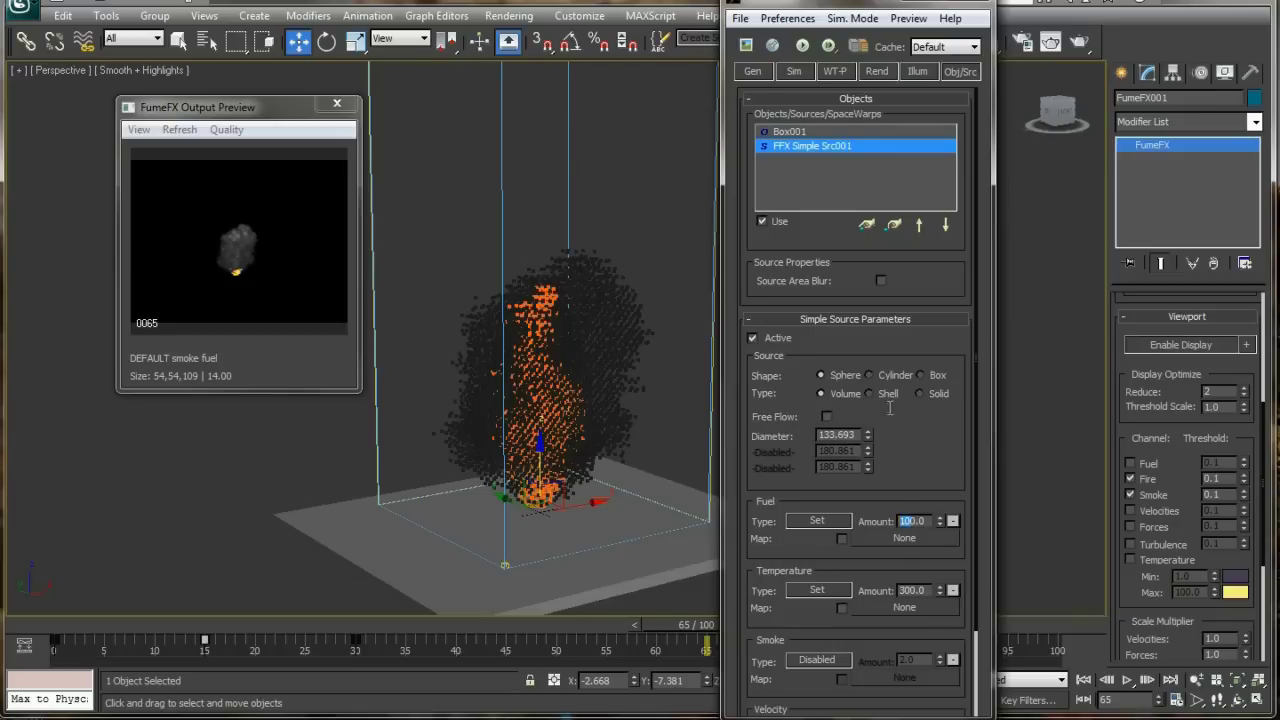
{"action": "left_click", "coordinate": [794, 72]}
{"action": "scroll", "coordinate": [838, 366], "scroll_direction": "down", "scroll_amount": 8}
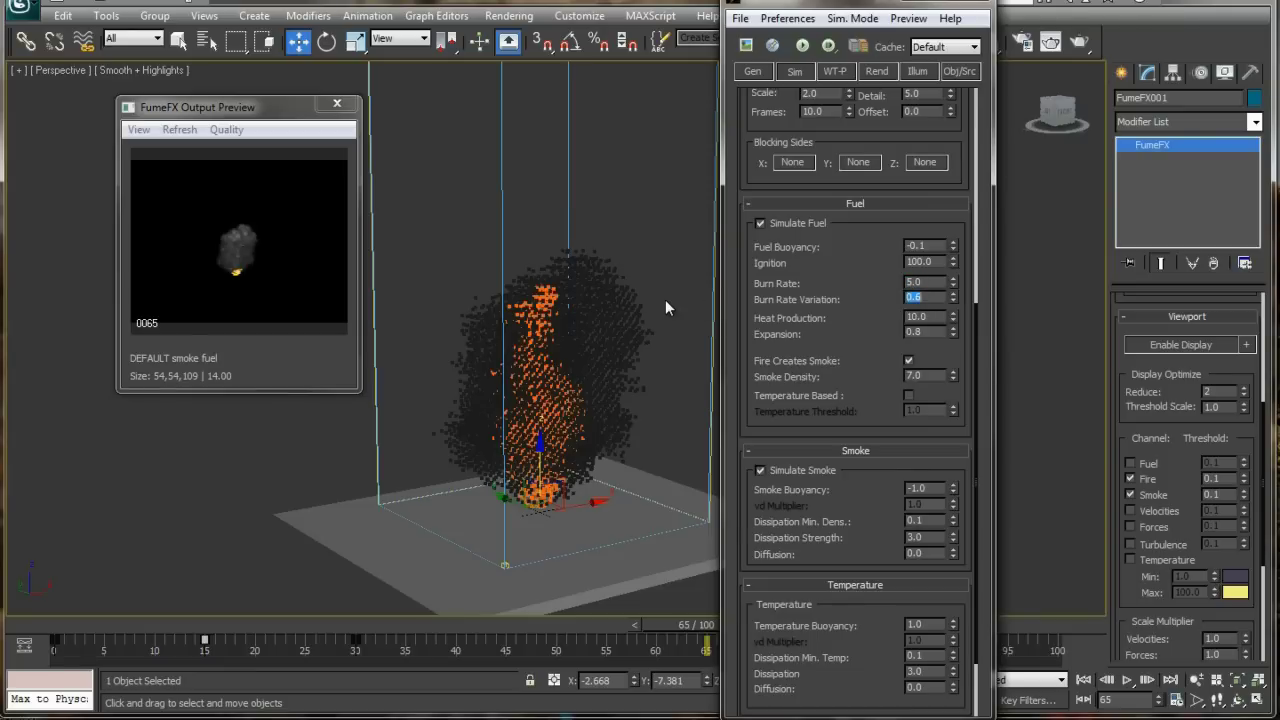
Run the simulation with the new burn settings, stop it at frame 32 and scrub through the simulated frames
{"action": "left_click", "coordinate": [806, 46]}
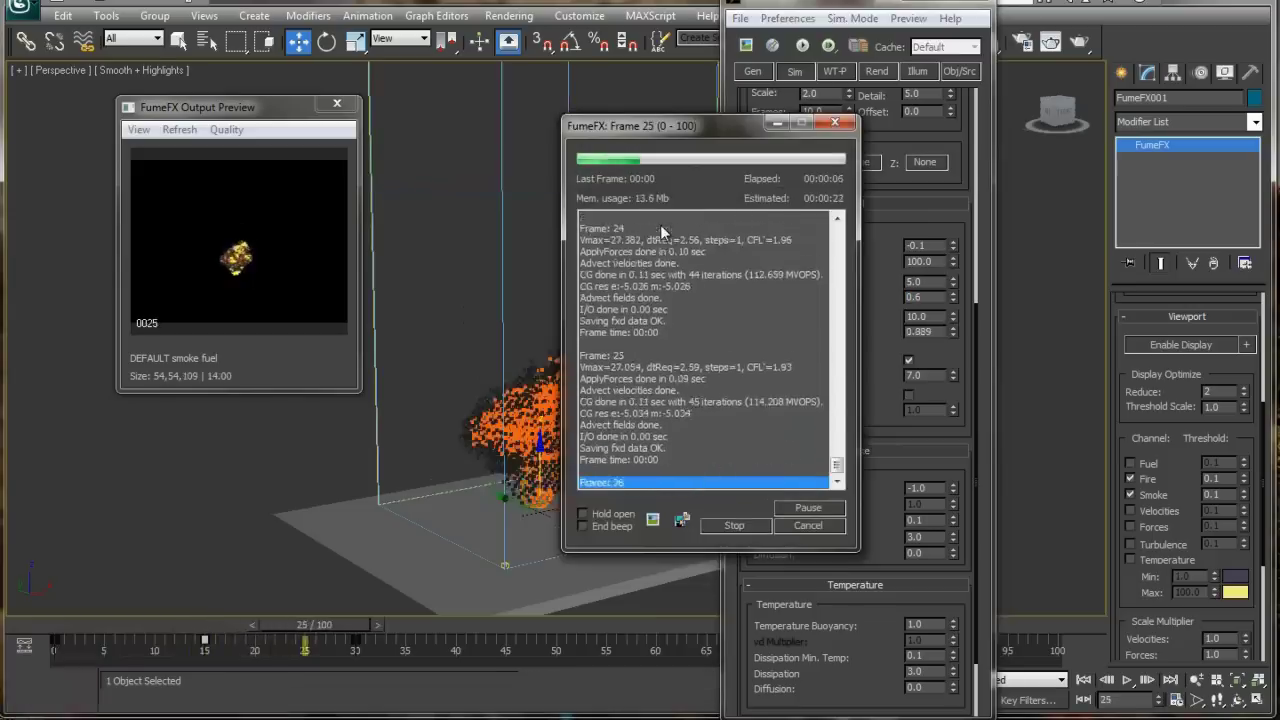
{"action": "left_click", "coordinate": [727, 529]}
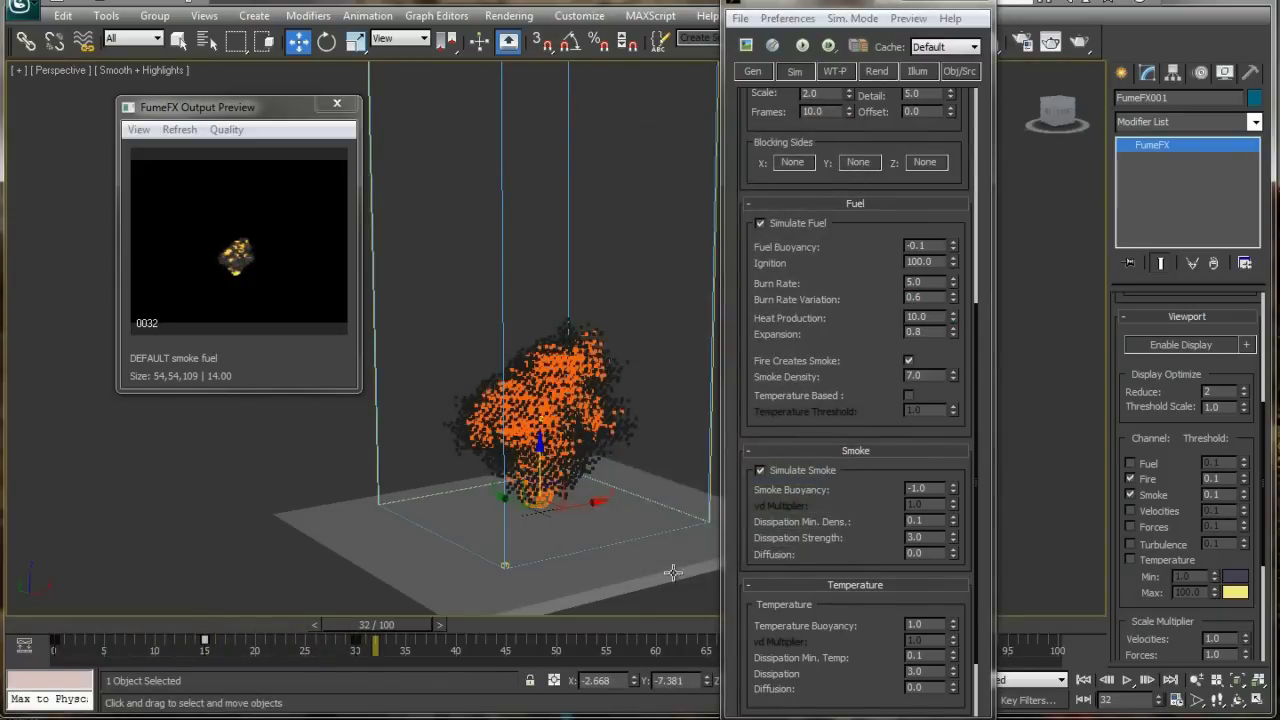
{"action": "left_click_drag", "start_coordinate": [409, 625], "coordinate": [52, 604]}
Set the FFX Simple Src001 source's diameter to 200 and raise it about 15.5 units above the ground box
{"action": "left_click_drag", "start_coordinate": [1243, 525], "coordinate": [1139, 220]}
{"action": "left_click", "coordinate": [533, 470]}
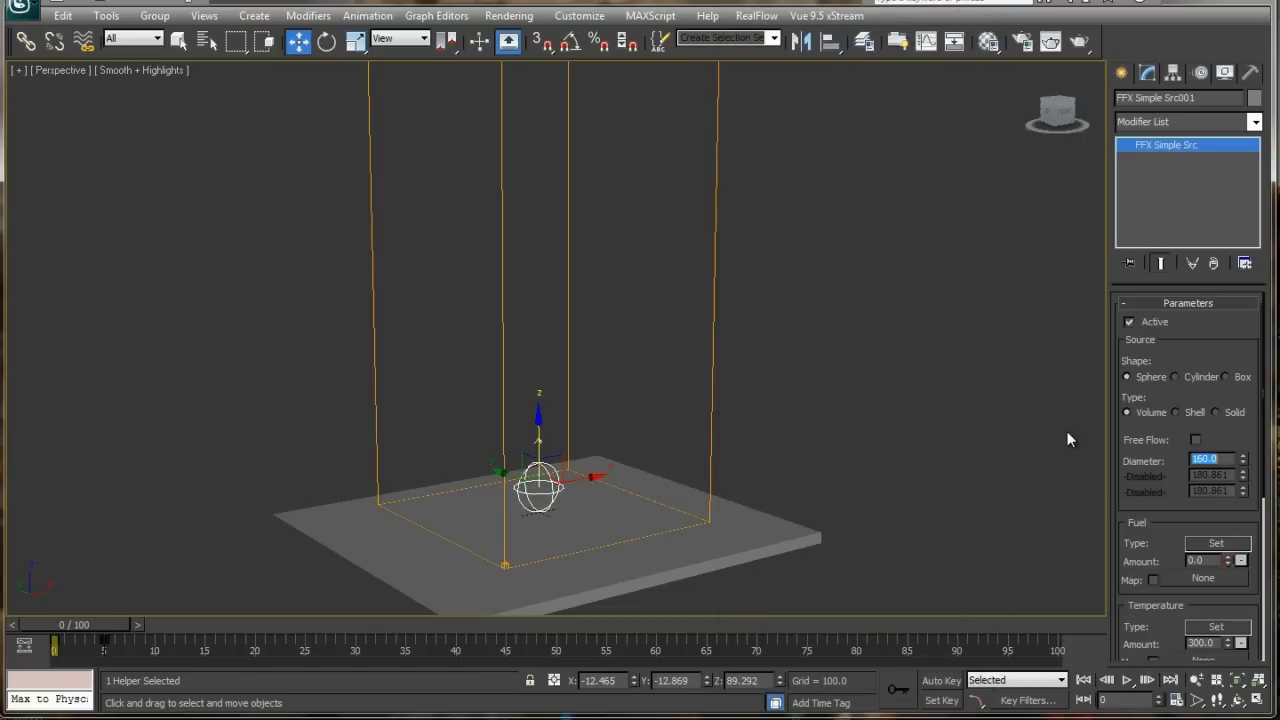
{"action": "type", "text": "200"}
{"action": "key", "text": "Return"}
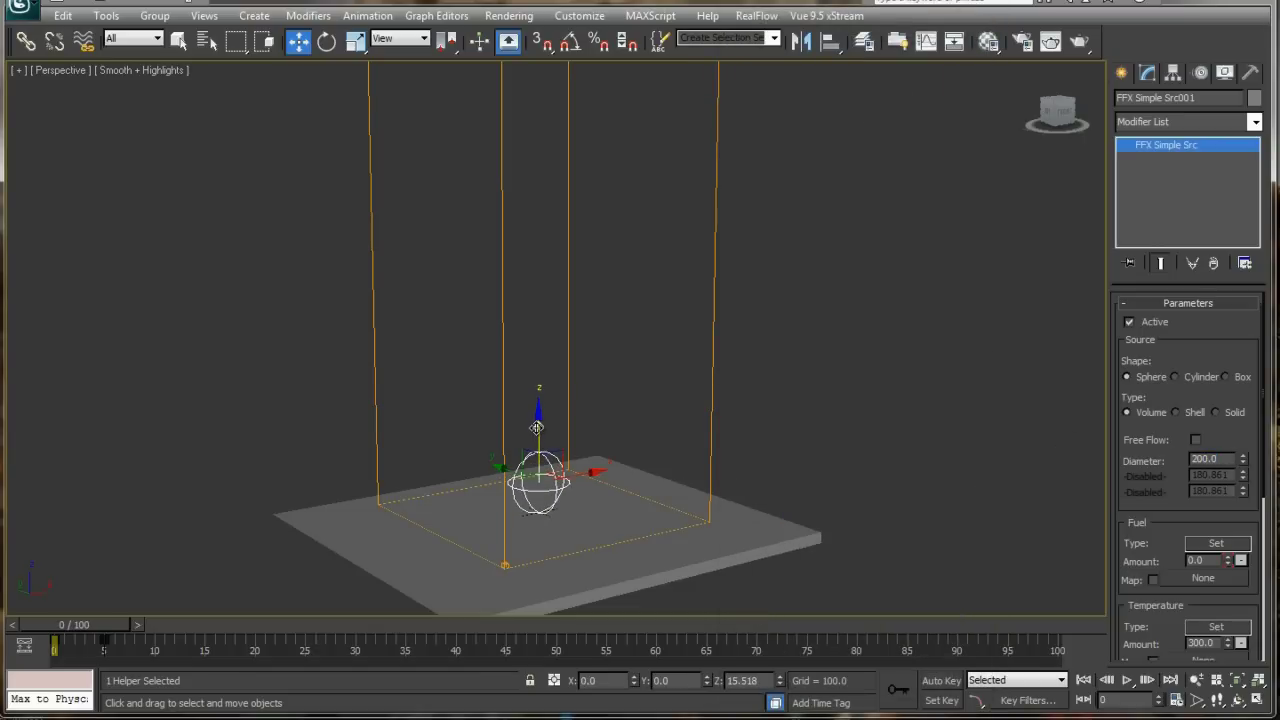
{"action": "left_click_drag", "start_coordinate": [543, 291], "coordinate": [657, 336]}
Simulate the fireball with the enlarged source, stop at frame 82 and play back the early frames to check its shape
{"action": "left_click", "coordinate": [801, 46]}
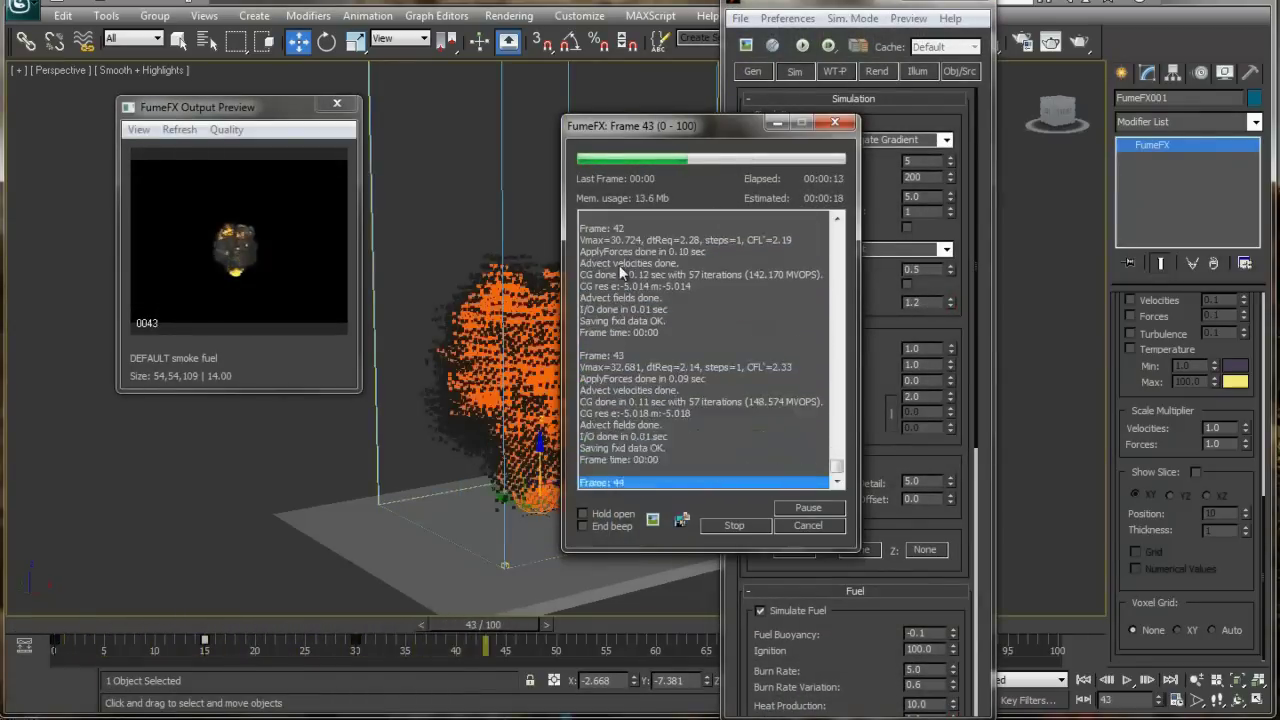
{"action": "middle_click_drag", "start_coordinate": [530, 275], "coordinate": [500, 285]}
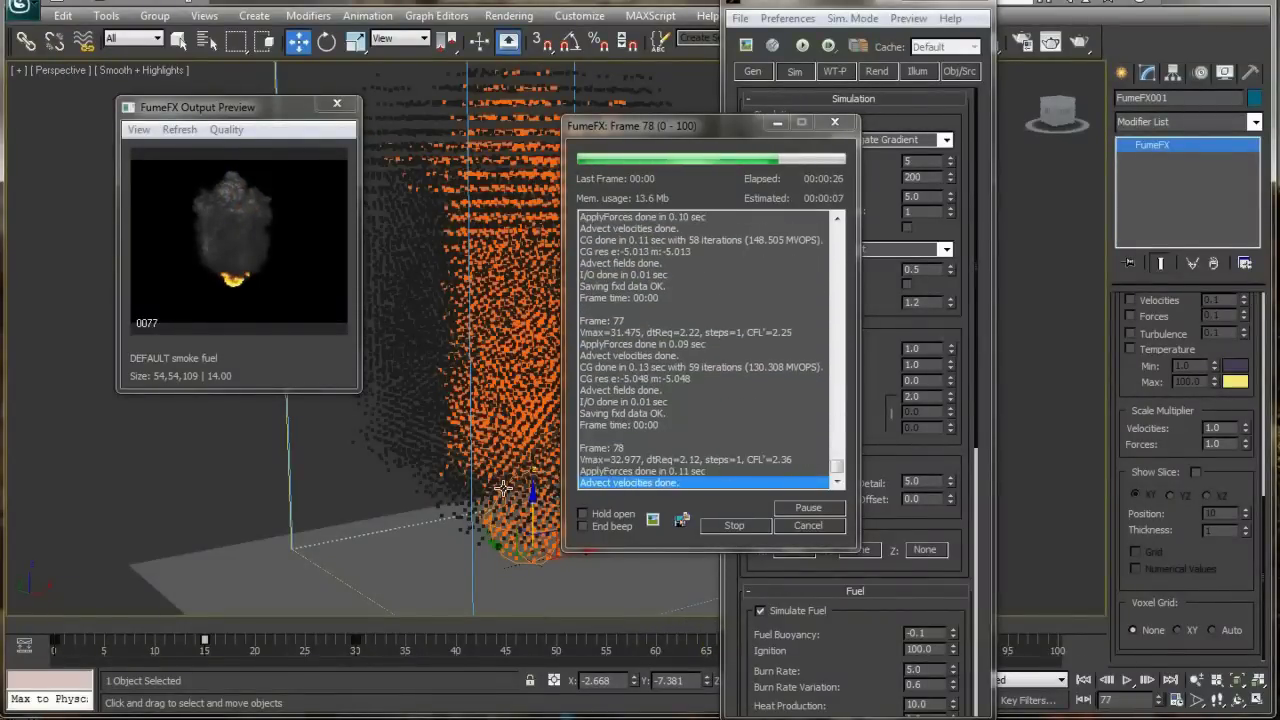
{"action": "right_click", "coordinate": [504, 489]}
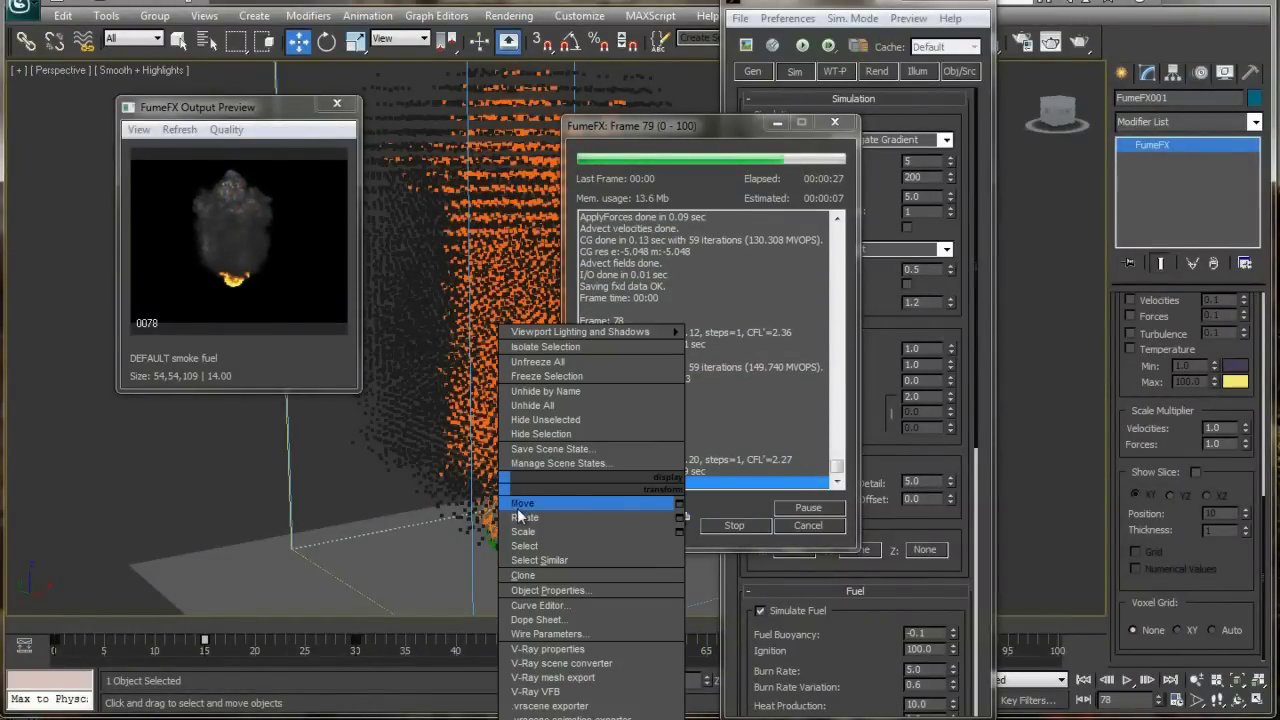
{"action": "left_click", "coordinate": [521, 504]}
{"action": "left_click", "coordinate": [734, 525]}
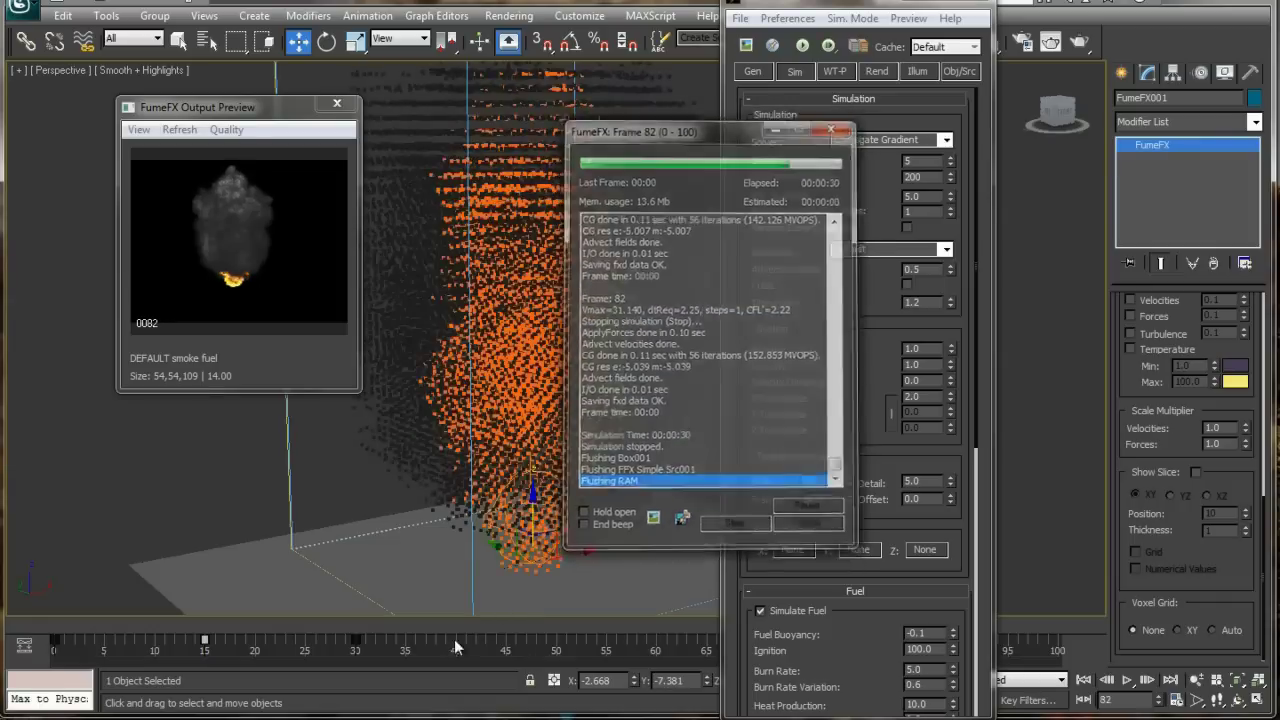
{"action": "left_click_drag", "start_coordinate": [347, 627], "coordinate": [40, 612]}
{"action": "key", "text": "slash"}
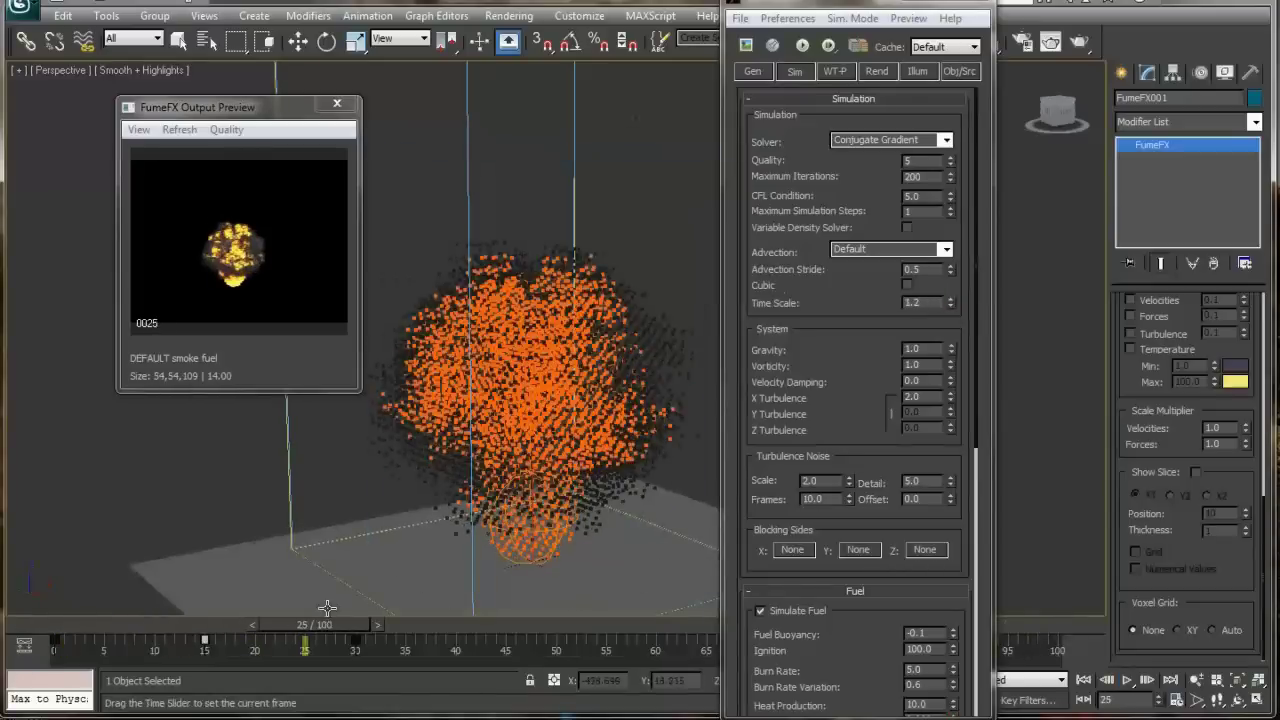
Set the fuel's burn rate to 7 and smoke density to 4 in the simulation parameters
{"action": "scroll", "coordinate": [808, 337], "scroll_direction": "down", "scroll_amount": 10}
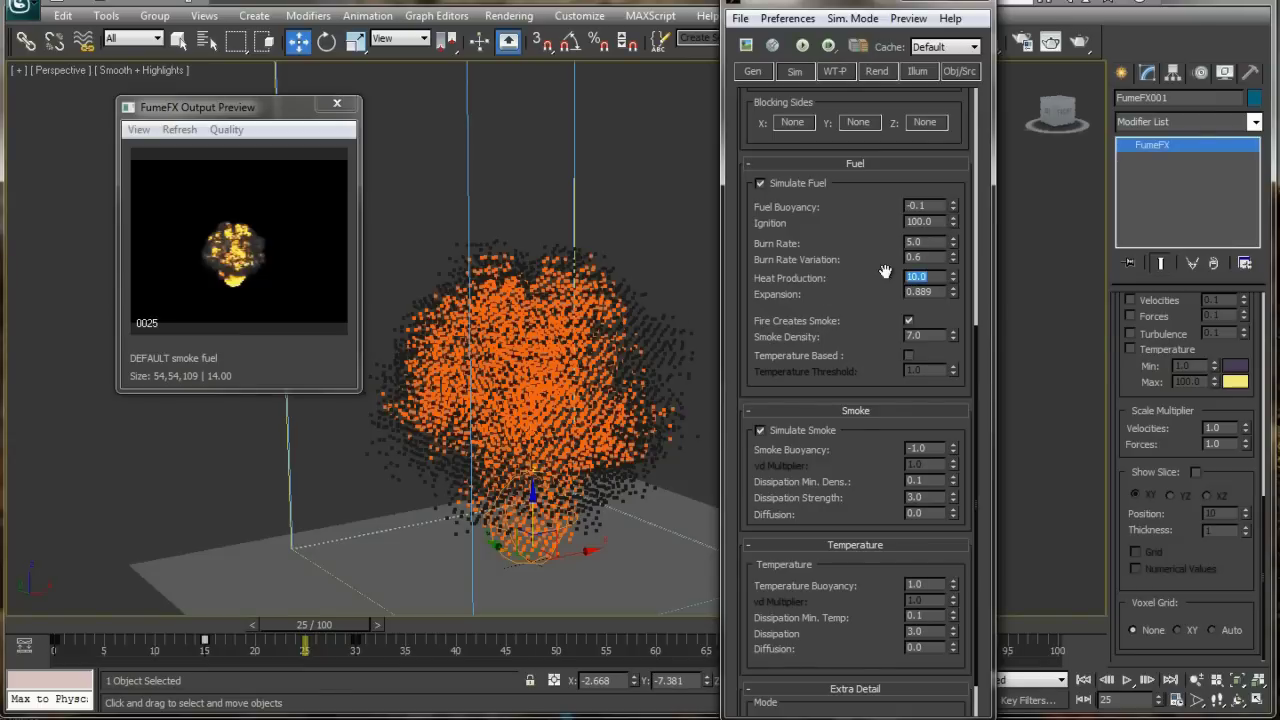
{"action": "type", "text": "7"}
{"action": "key", "text": "Return"}
Rerun the simulation, stop it at frame 95 and review the fire and thinner smoke through to frame 34
{"action": "left_click", "coordinate": [798, 46]}
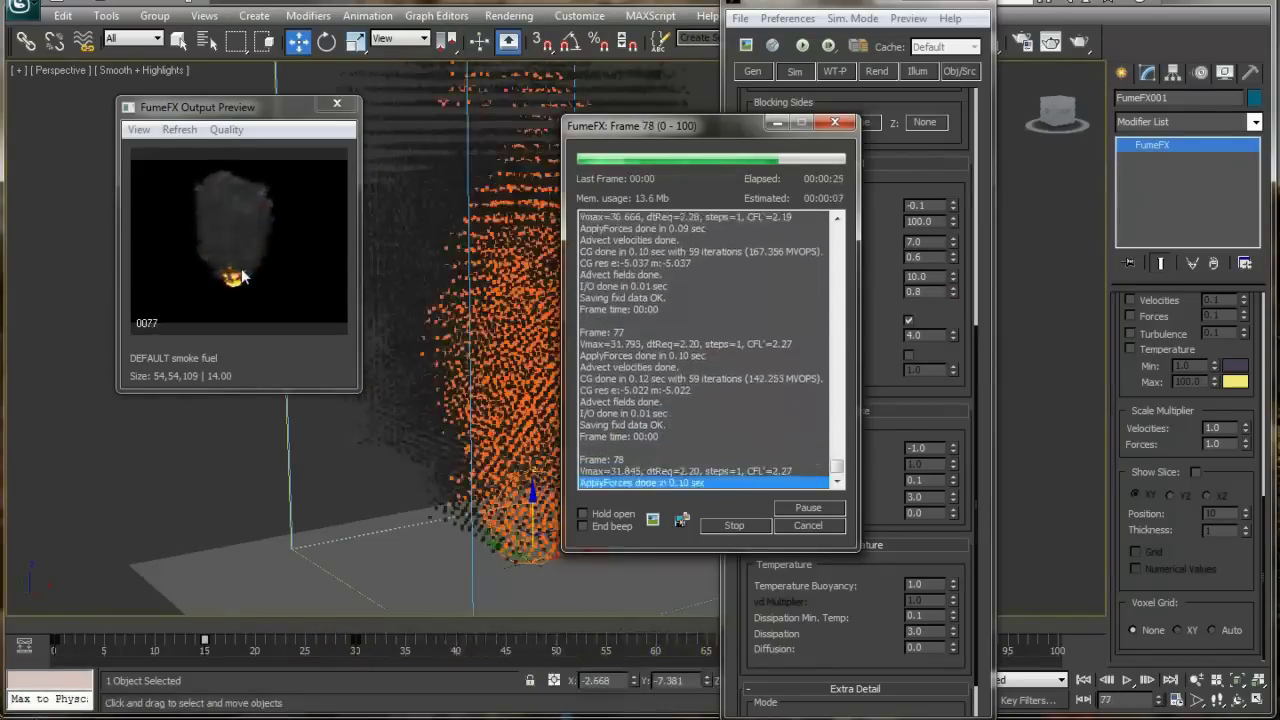
{"action": "left_click", "coordinate": [735, 525]}
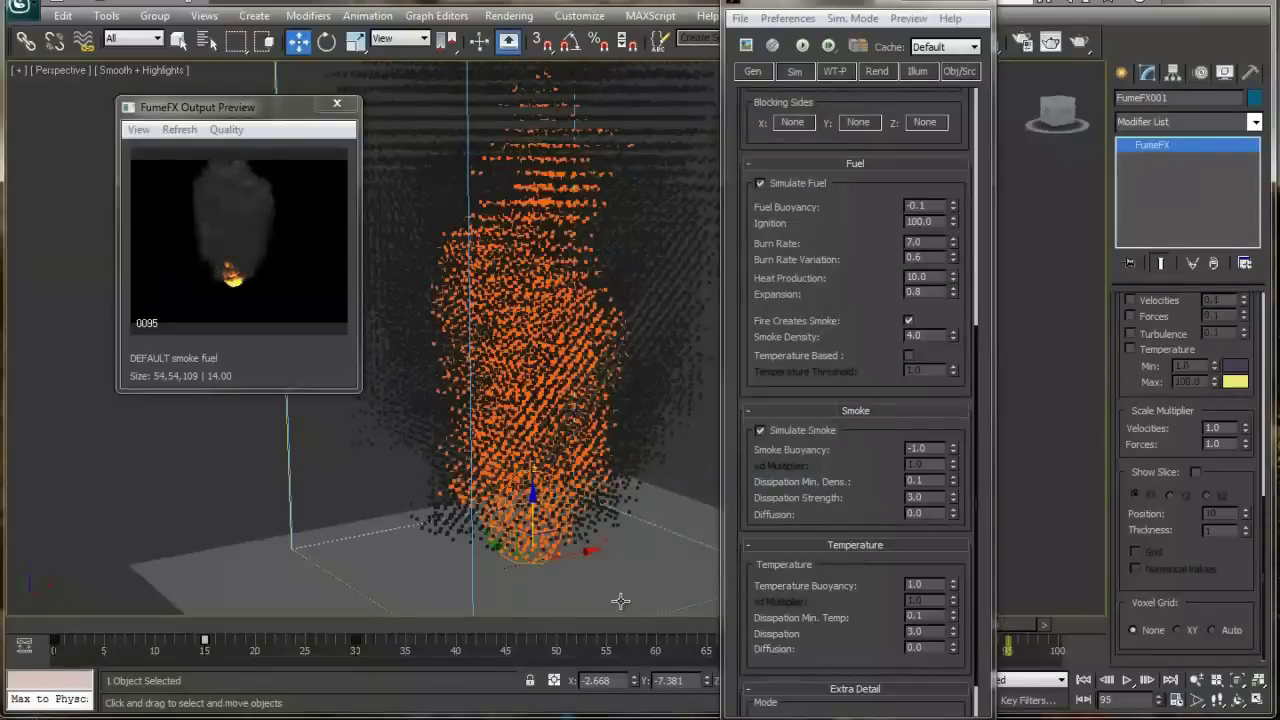
{"action": "left_click_drag", "start_coordinate": [468, 625], "coordinate": [20, 622]}
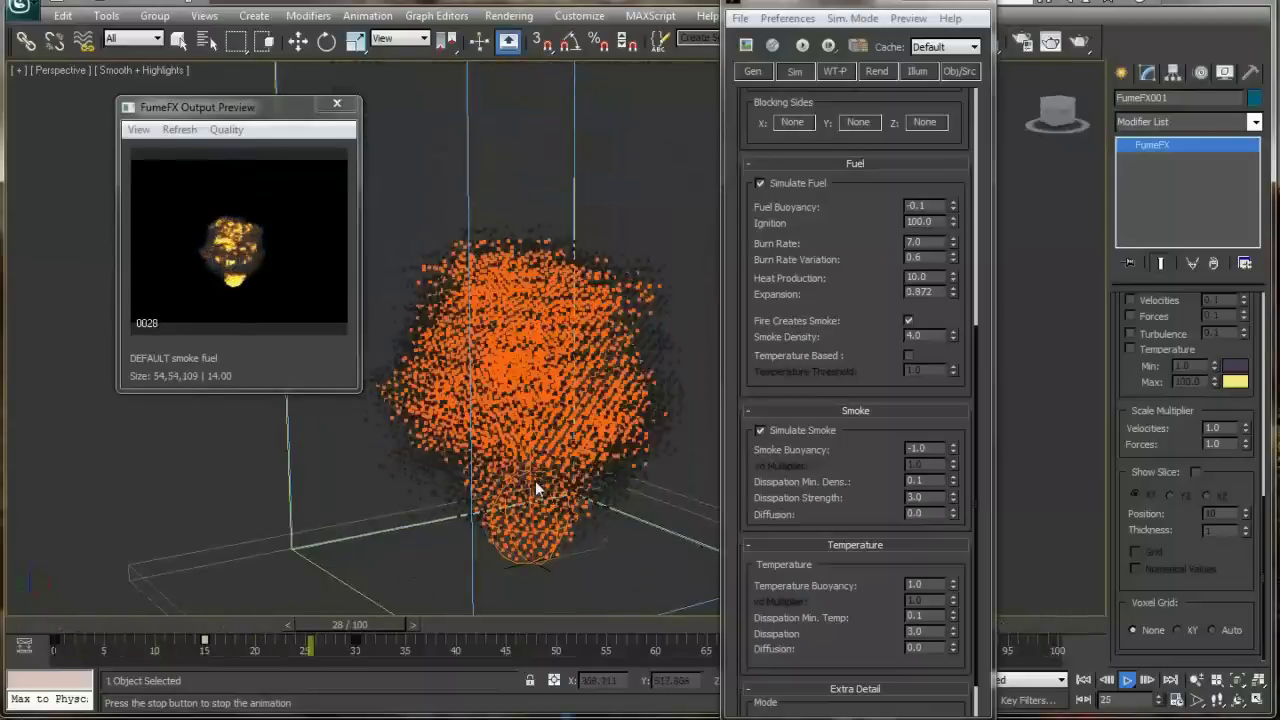
{"action": "left_click_drag", "start_coordinate": [464, 627], "coordinate": [394, 612]}
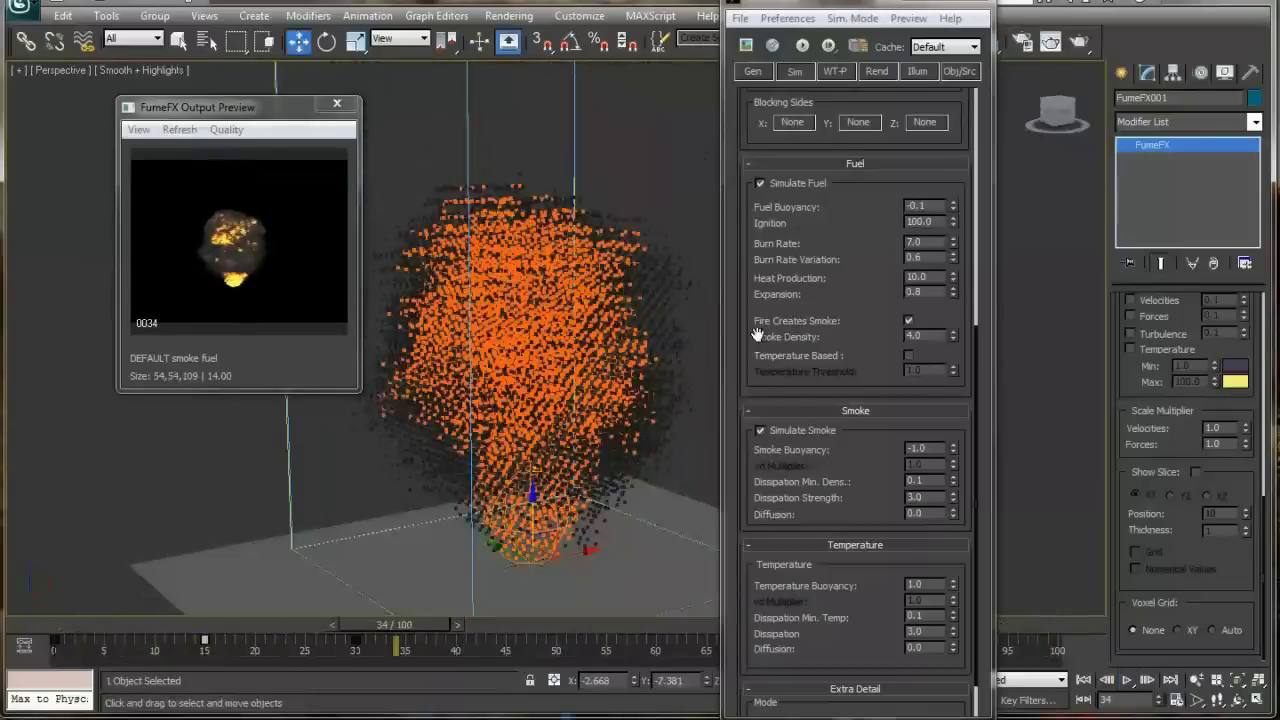
Set the simple source's directional velocity to 10 and radial velocity to 20
{"action": "left_click", "coordinate": [968, 70]}
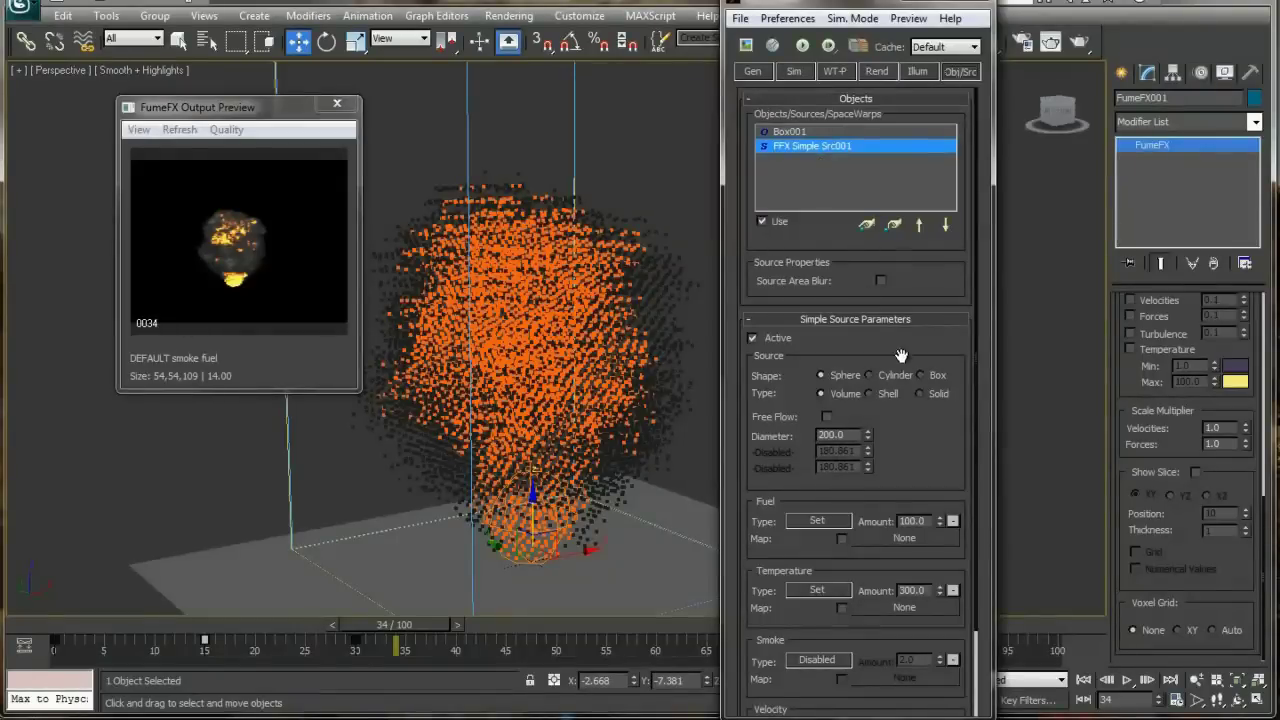
{"action": "left_click_drag", "start_coordinate": [914, 457], "coordinate": [913, 278]}
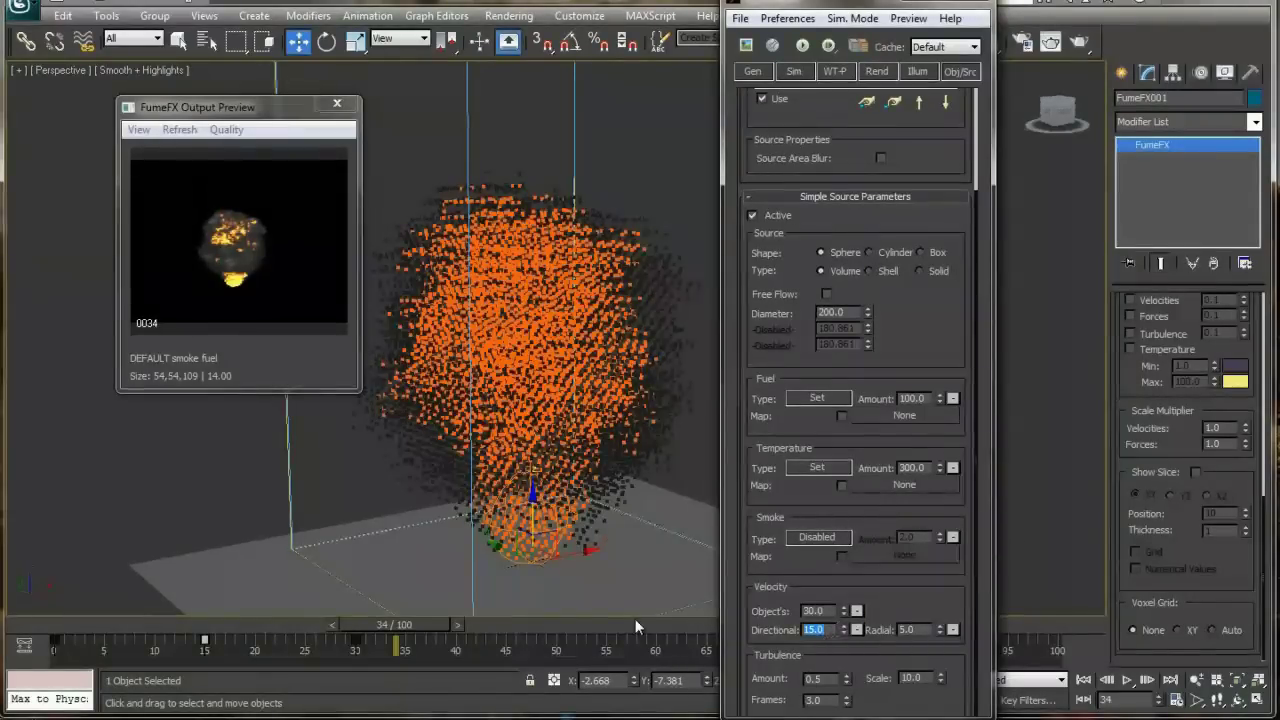
{"action": "type", "text": "10"}
{"action": "key", "text": "Return"}
Simulate all 100 frames with the new source velocities, play them back and inspect the explosion close up at frame 46
{"action": "left_click", "coordinate": [804, 47]}
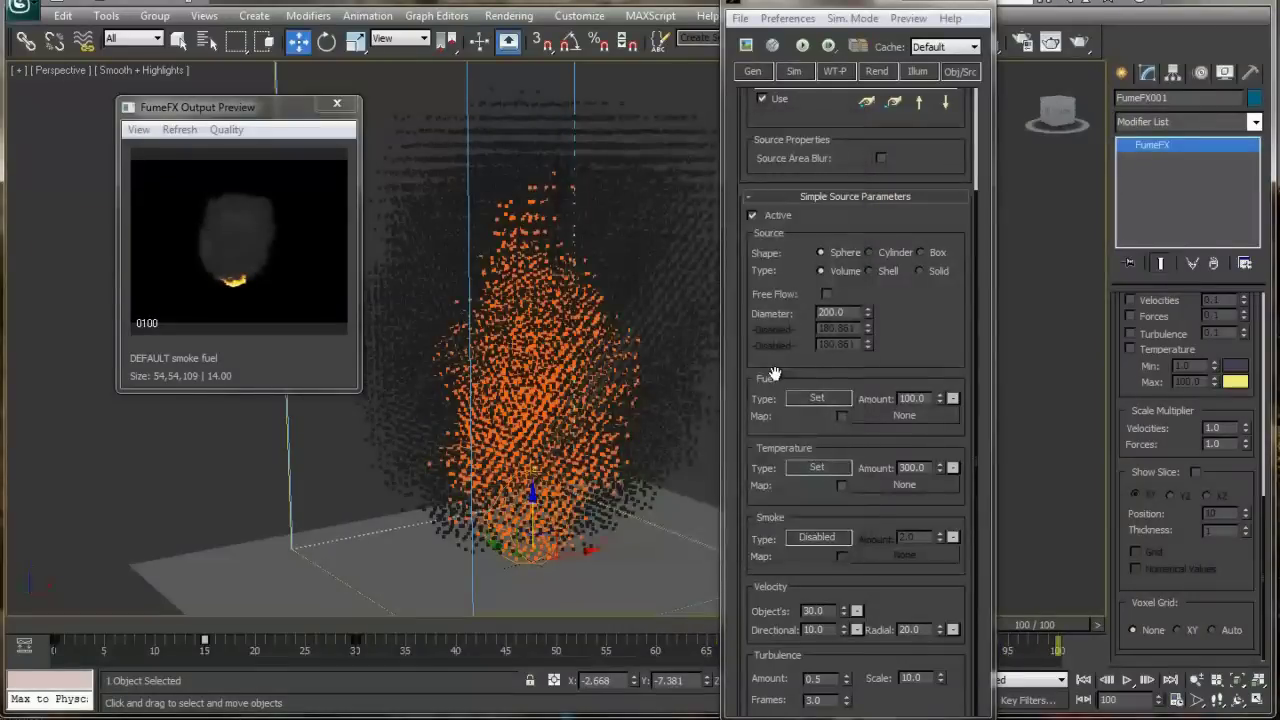
{"action": "key", "text": "slash"}
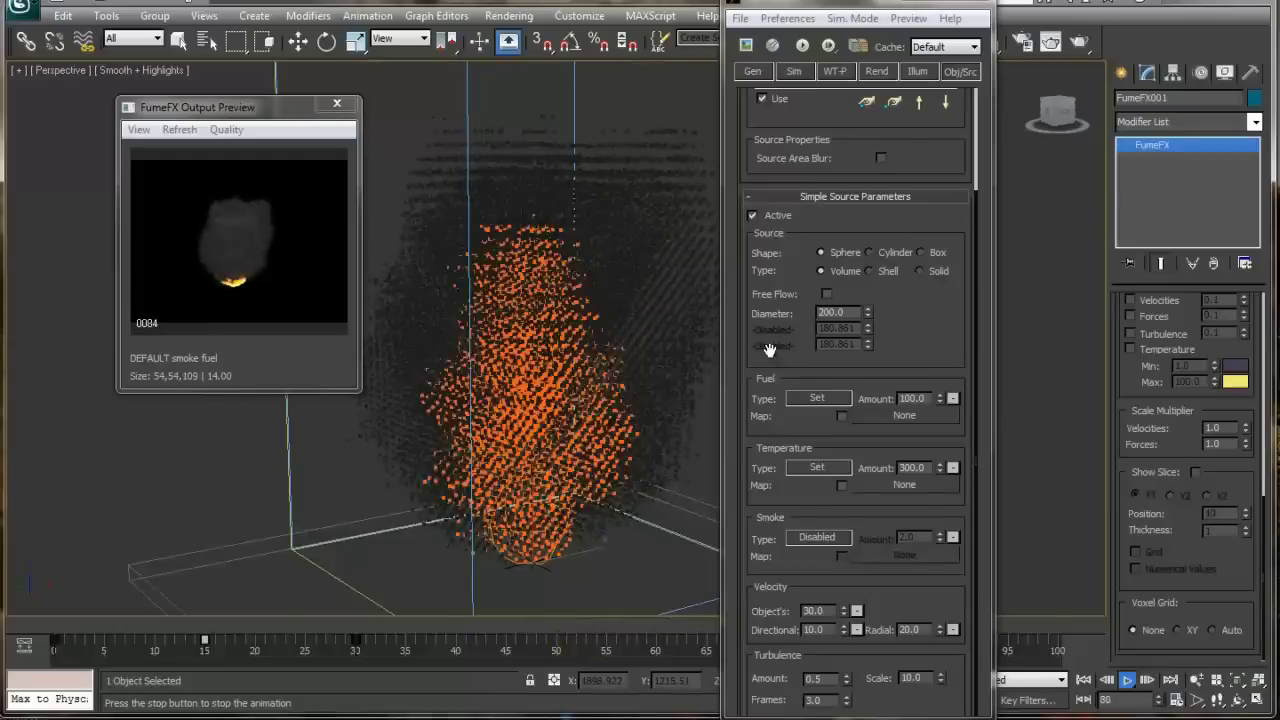
{"action": "middle_click_drag", "start_coordinate": [660, 300], "coordinate": [584, 121]}
{"action": "scroll", "coordinate": [586, 243], "scroll_direction": "up", "scroll_amount": 1}
{"action": "scroll", "coordinate": [586, 243], "scroll_direction": "up", "scroll_amount": 2}
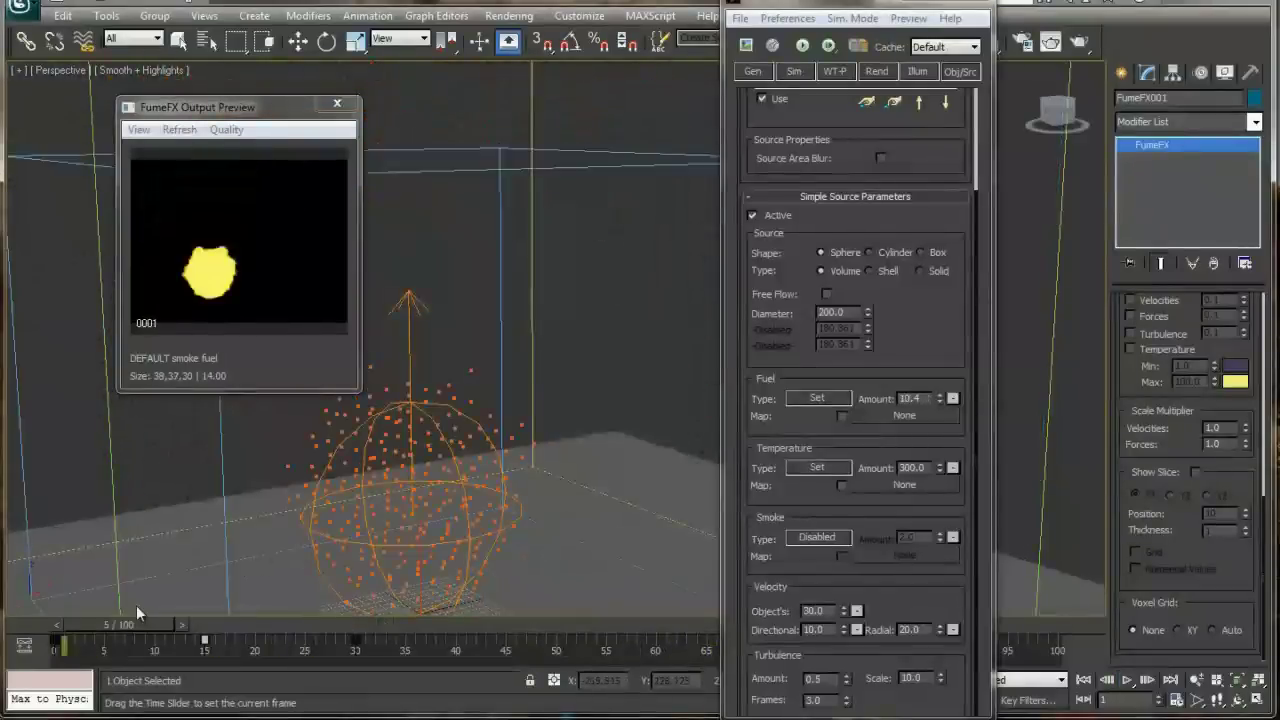
{"action": "left_click", "coordinate": [515, 624]}
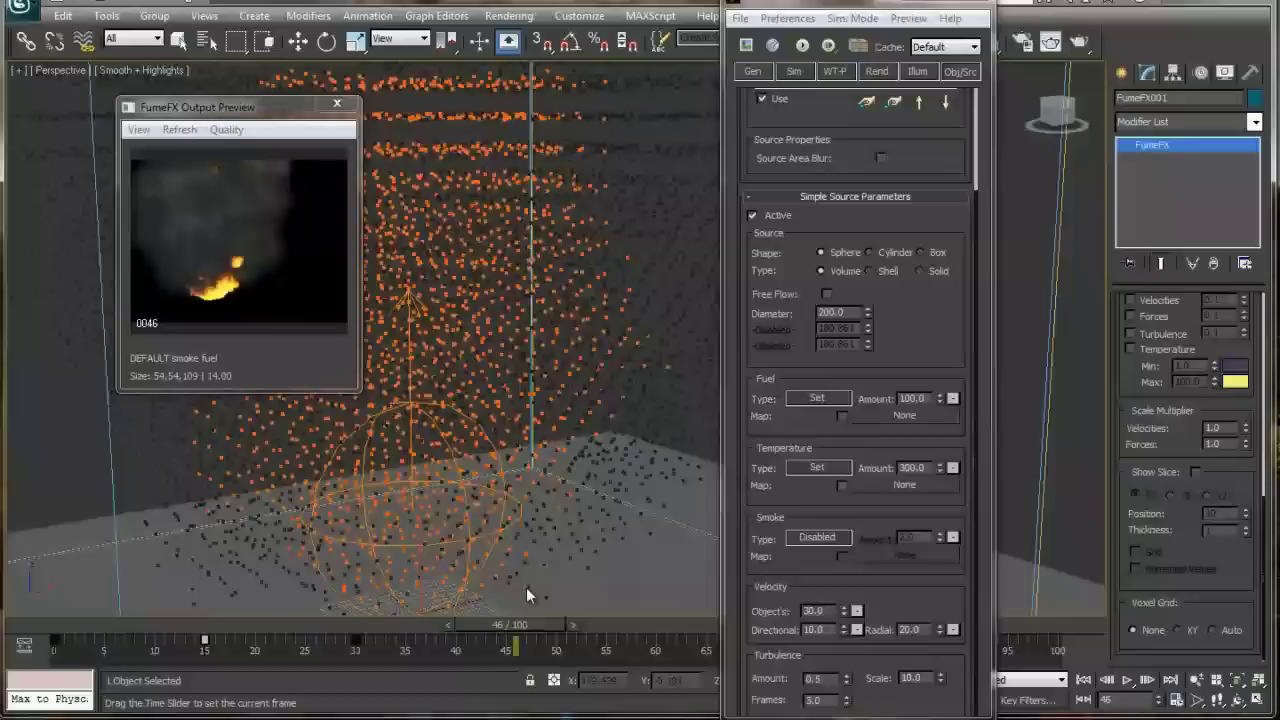
Try different smoke opacity values in the rendering parameters, return the opacity to 1 and show the general parameters
{"action": "left_click", "coordinate": [914, 71]}
{"action": "left_click", "coordinate": [878, 71]}
{"action": "scroll", "coordinate": [855, 450], "scroll_direction": "down", "scroll_amount": 6}
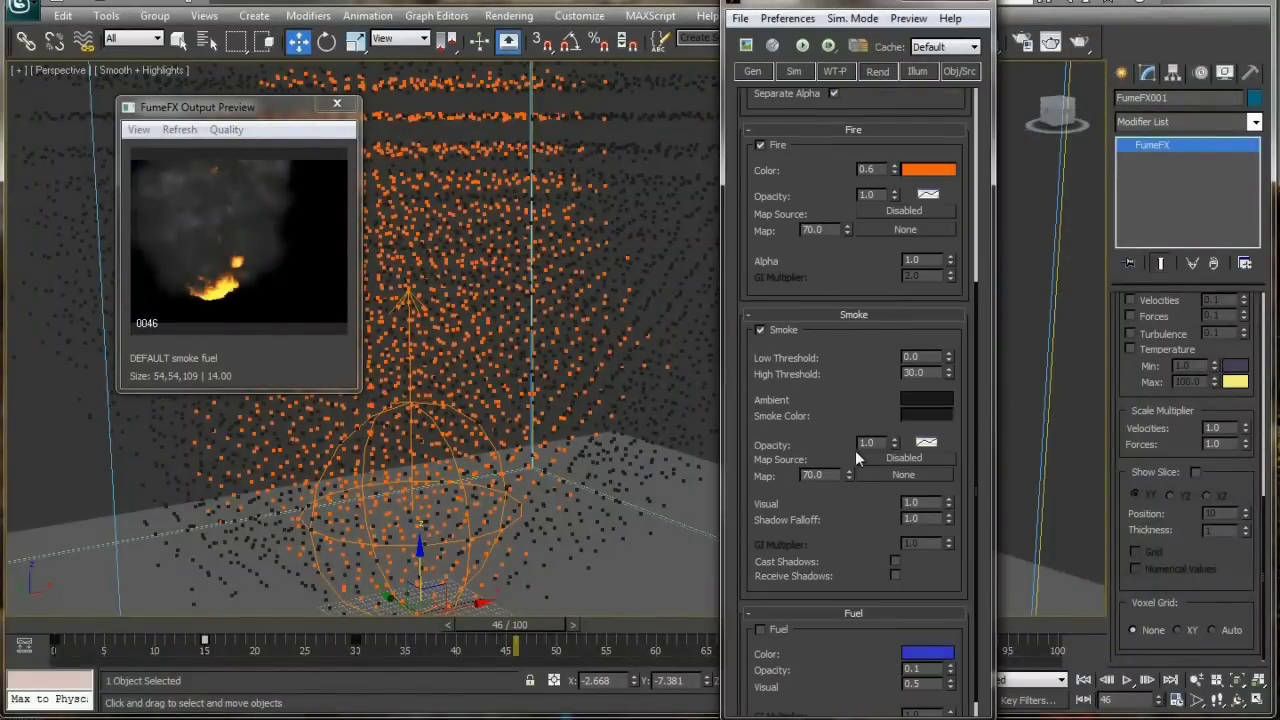
{"action": "scroll", "coordinate": [887, 444], "scroll_direction": "up", "scroll_amount": 1}
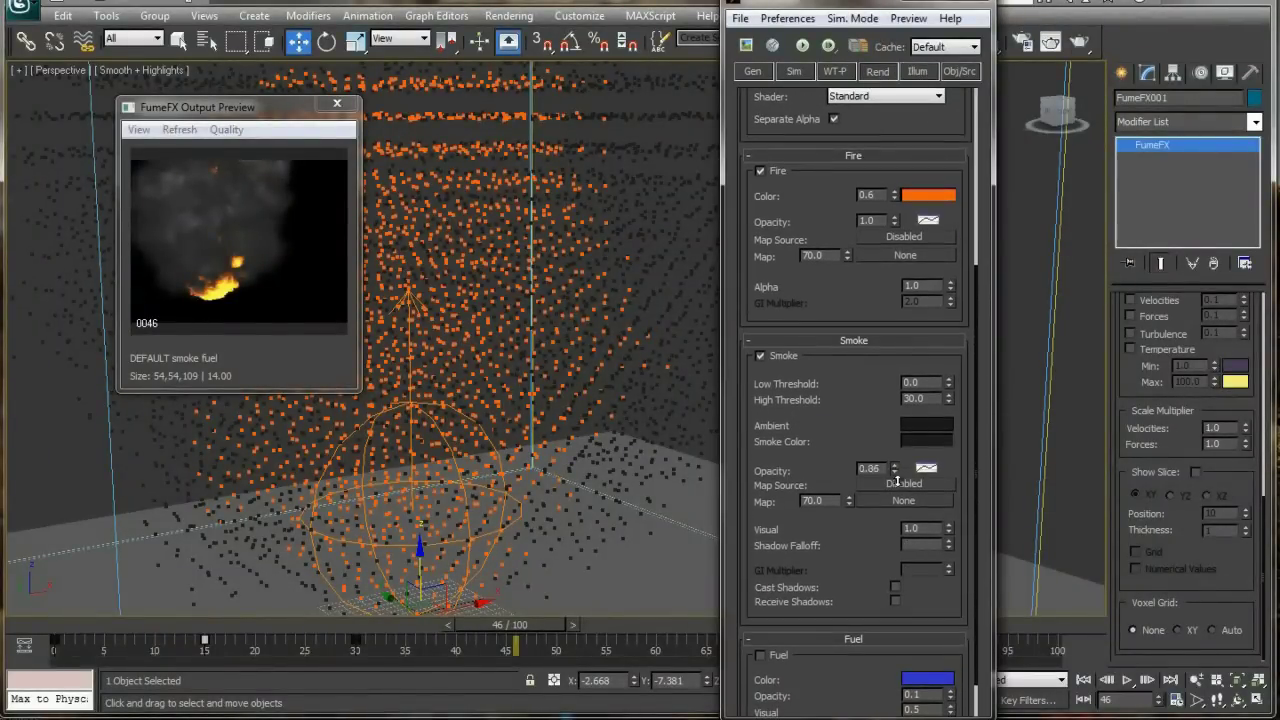
{"action": "left_click_drag", "start_coordinate": [897, 482], "coordinate": [895, 431]}
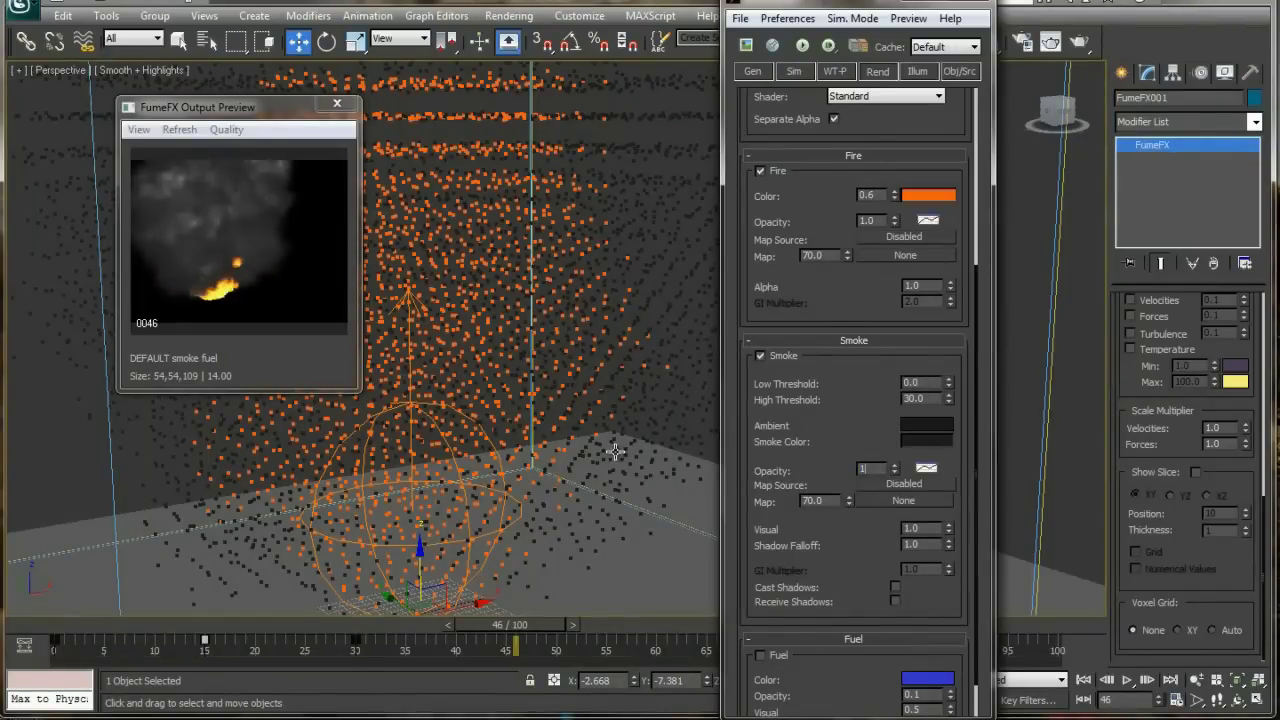
{"action": "left_click", "coordinate": [753, 72]}
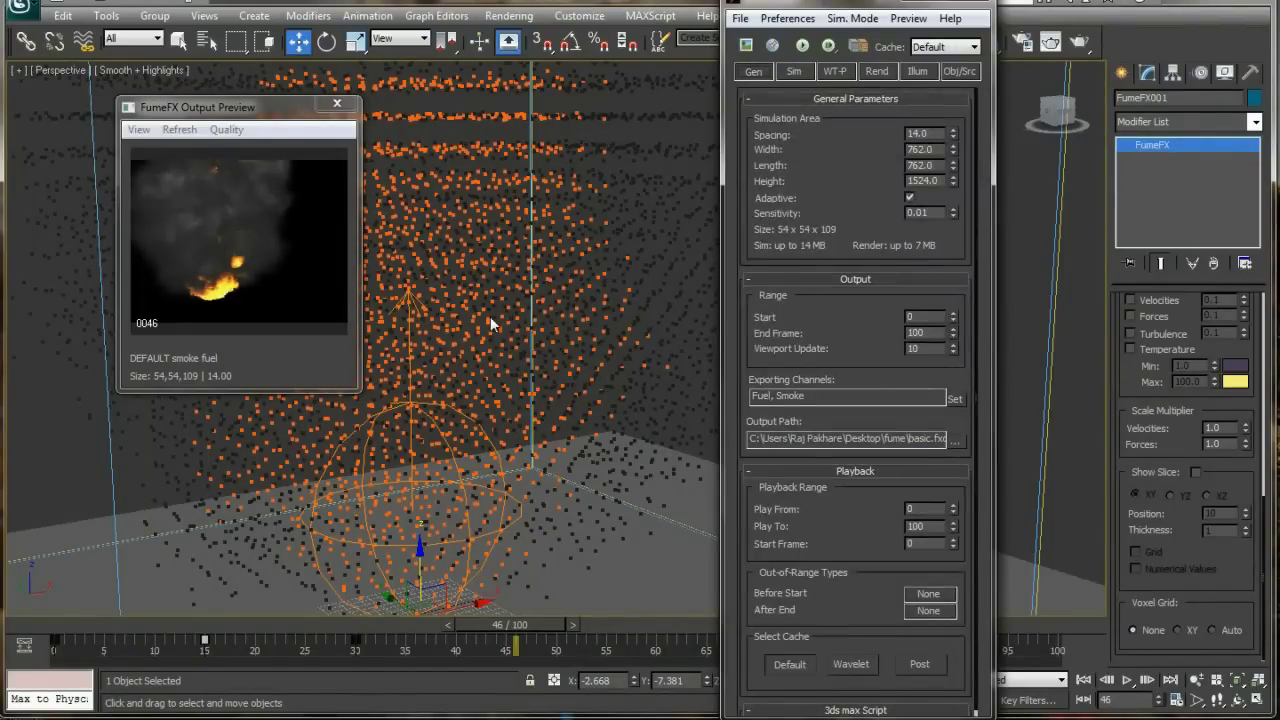
Clone the simple source as one copy rotated about 154° around the Y axis
{"action": "middle_click_drag", "start_coordinate": [472, 484], "coordinate": [509, 461], "text": "alt"}
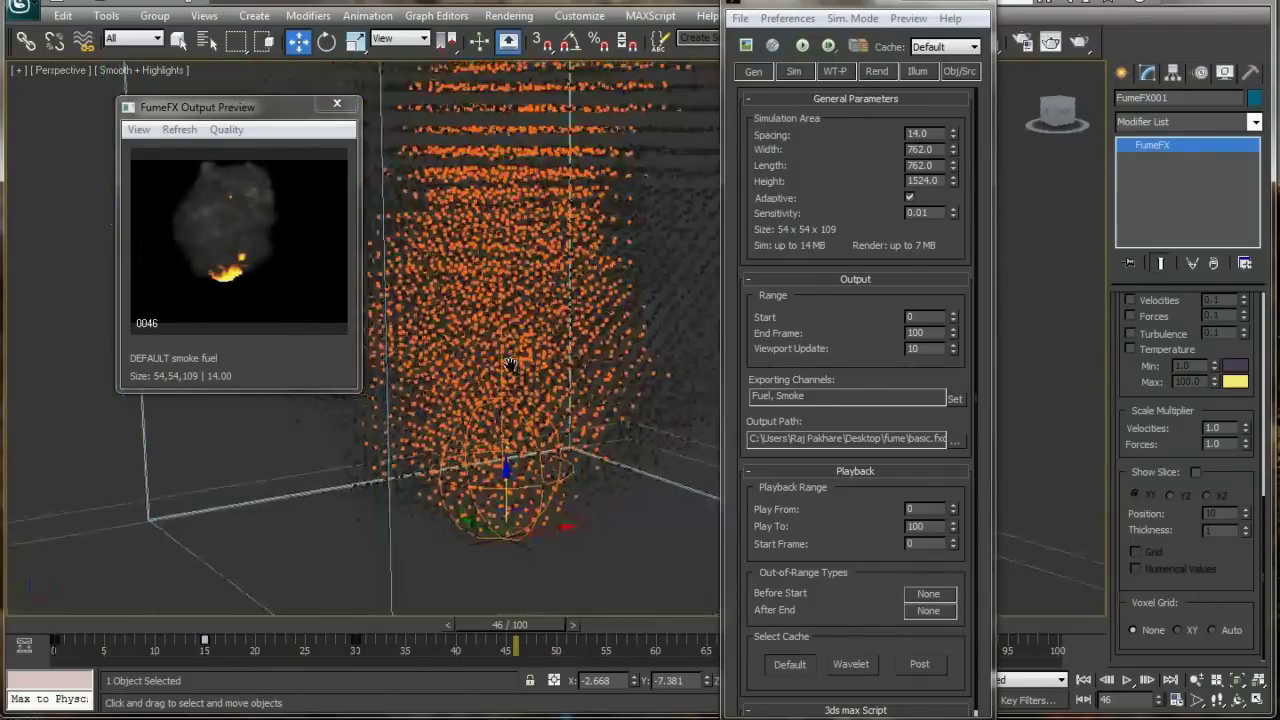
{"action": "scroll", "coordinate": [509, 385], "scroll_direction": "down", "scroll_amount": 5}
{"action": "scroll", "coordinate": [509, 385], "scroll_direction": "up", "scroll_amount": 5}
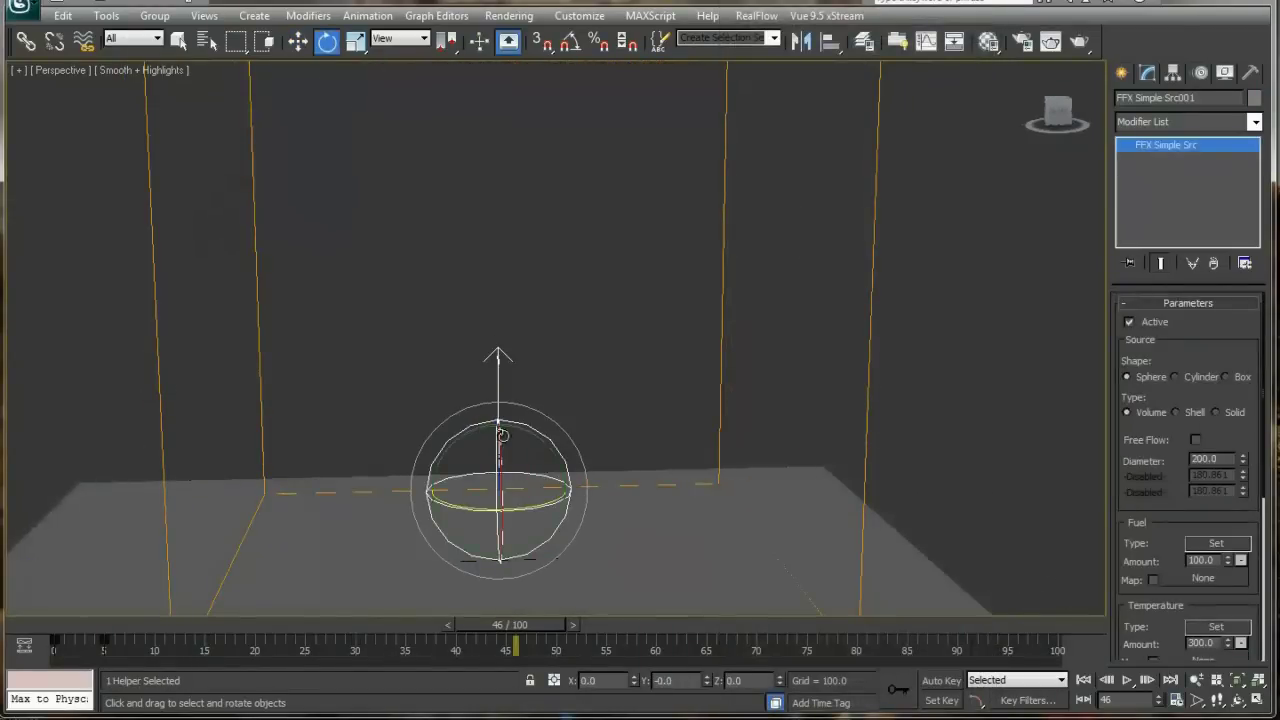
{"action": "mouse_move", "coordinate": [525, 432]}
{"action": "left_mouse_down", "text": "shift"}
{"action": "mouse_move", "coordinate": [609, 417]}
{"action": "mouse_move", "coordinate": [783, 531]}
{"action": "left_mouse_up", "text": "shift"}
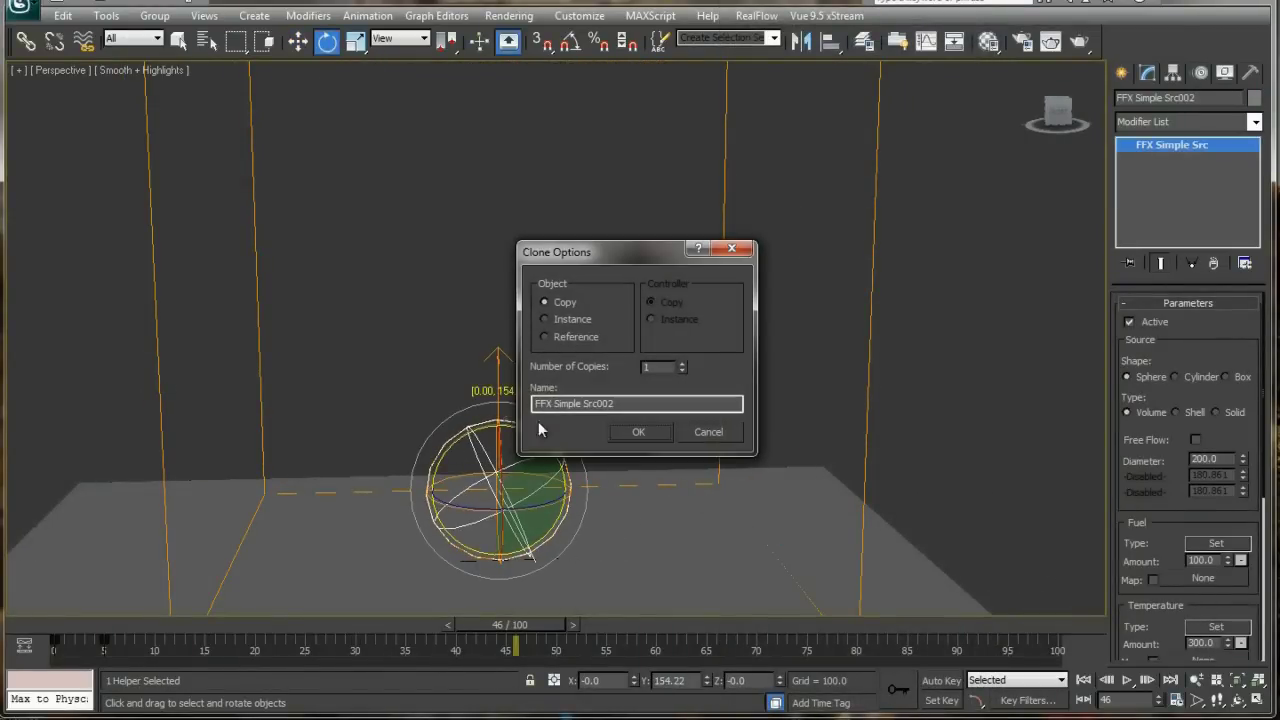
{"action": "left_click", "coordinate": [637, 432]}
Move the cloned source to the upper left of the original, reduce its diameter and reselect the FumeFX container
{"action": "key", "text": "w"}
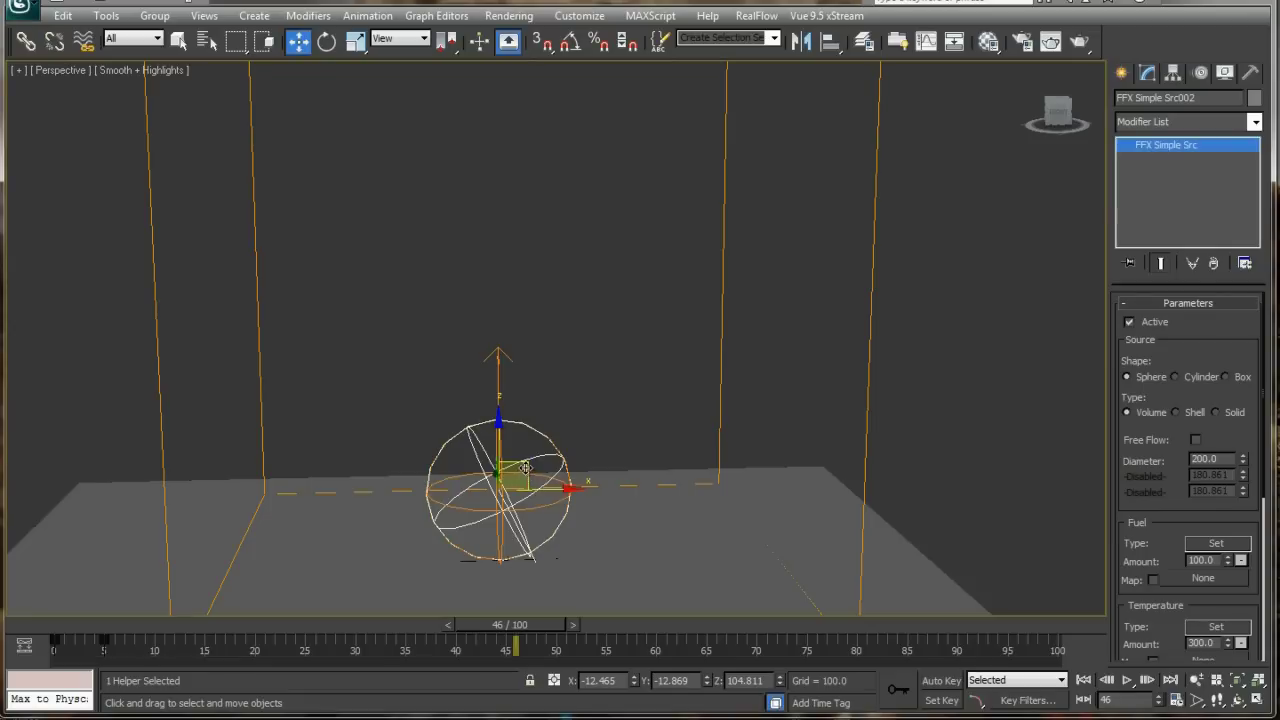
{"action": "left_click_drag", "start_coordinate": [525, 470], "coordinate": [436, 414]}
{"action": "left_click_drag", "start_coordinate": [1244, 458], "coordinate": [1242, 484]}
{"action": "left_click_drag", "start_coordinate": [623, 275], "coordinate": [780, 321]}
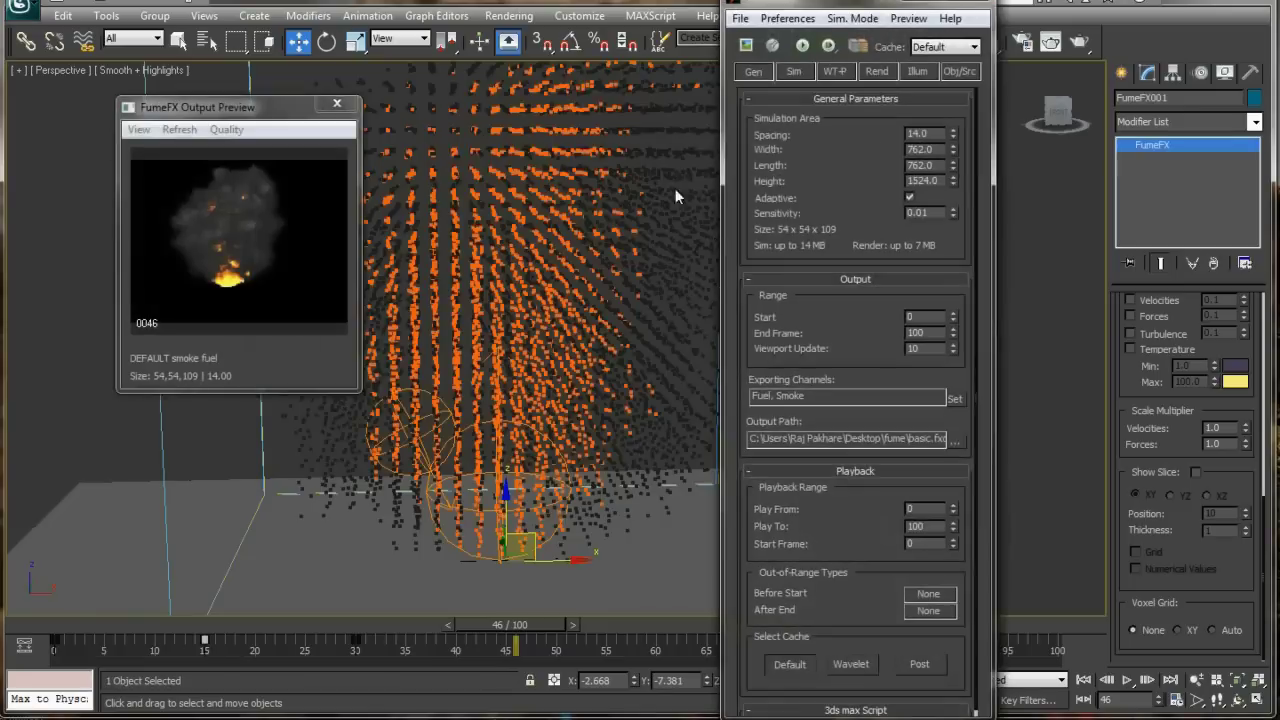
Add the cloned simple source to the FumeFX container's objects and sources list
{"action": "left_click", "coordinate": [959, 71]}
{"action": "left_click", "coordinate": [866, 224]}
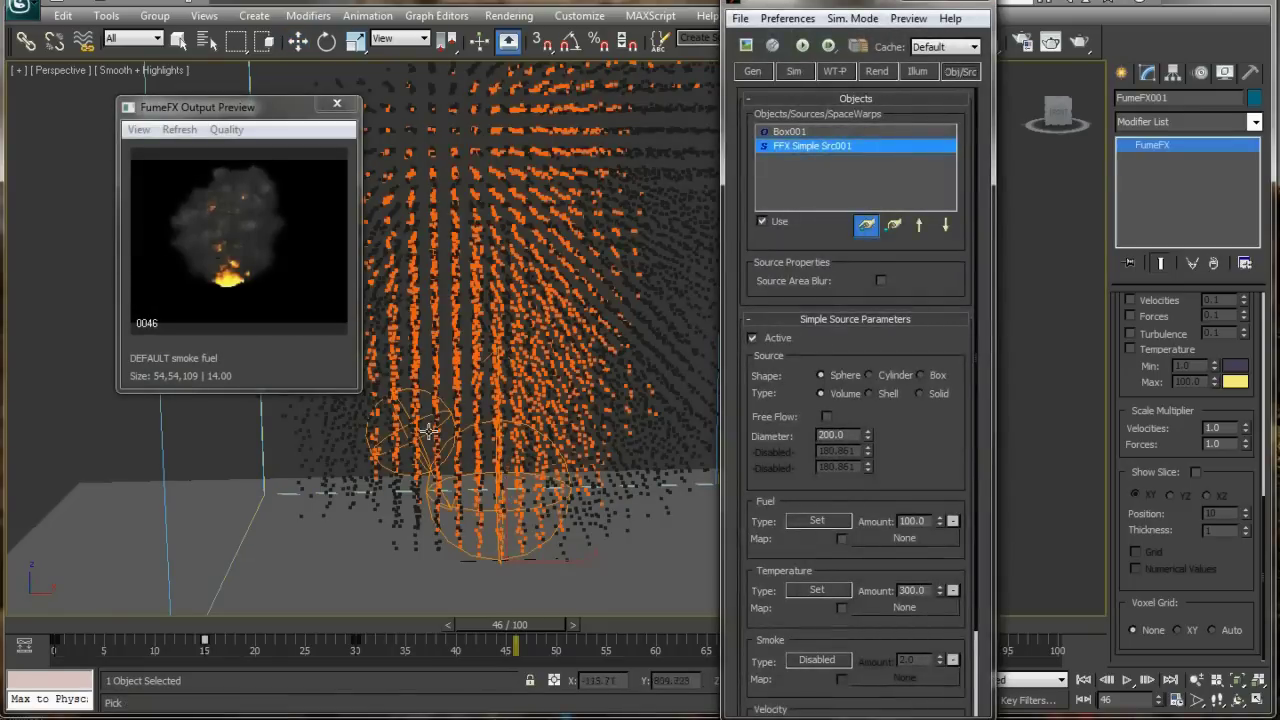
{"action": "left_click", "coordinate": [431, 396]}
Run the default simulation with both simple sources and examine how the fire and smoke fill the container
{"action": "left_click", "coordinate": [802, 47]}
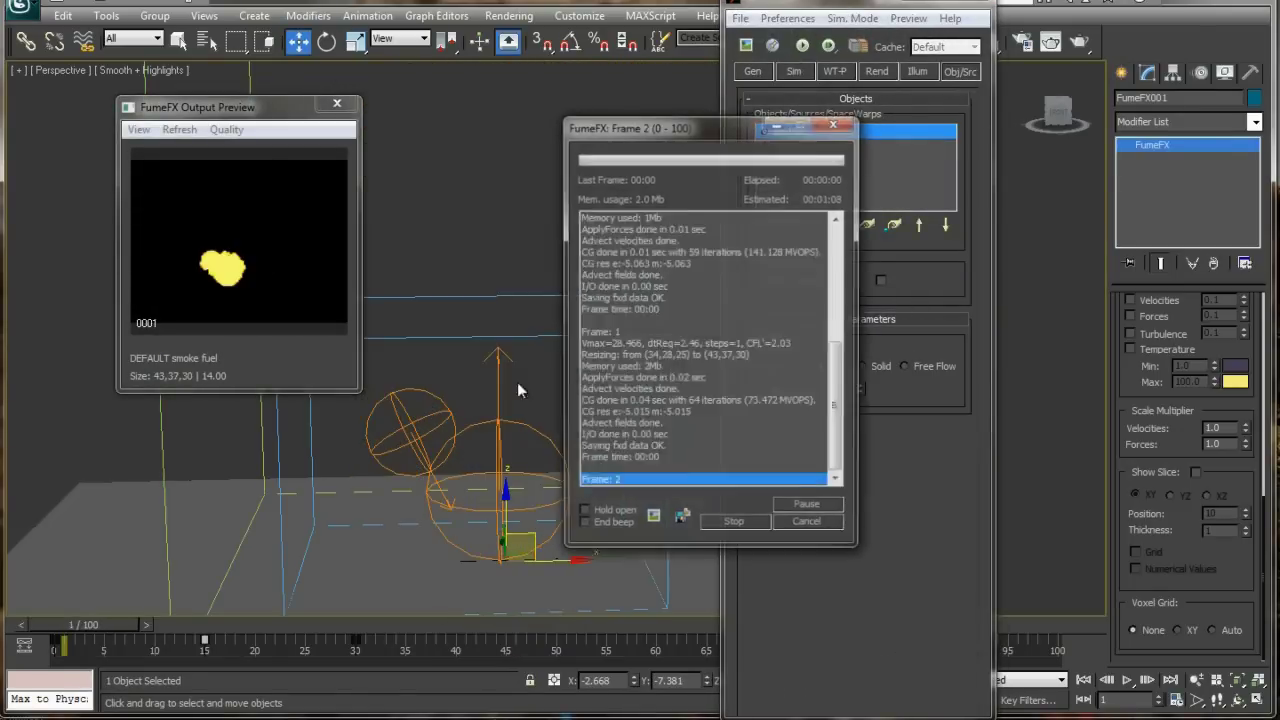
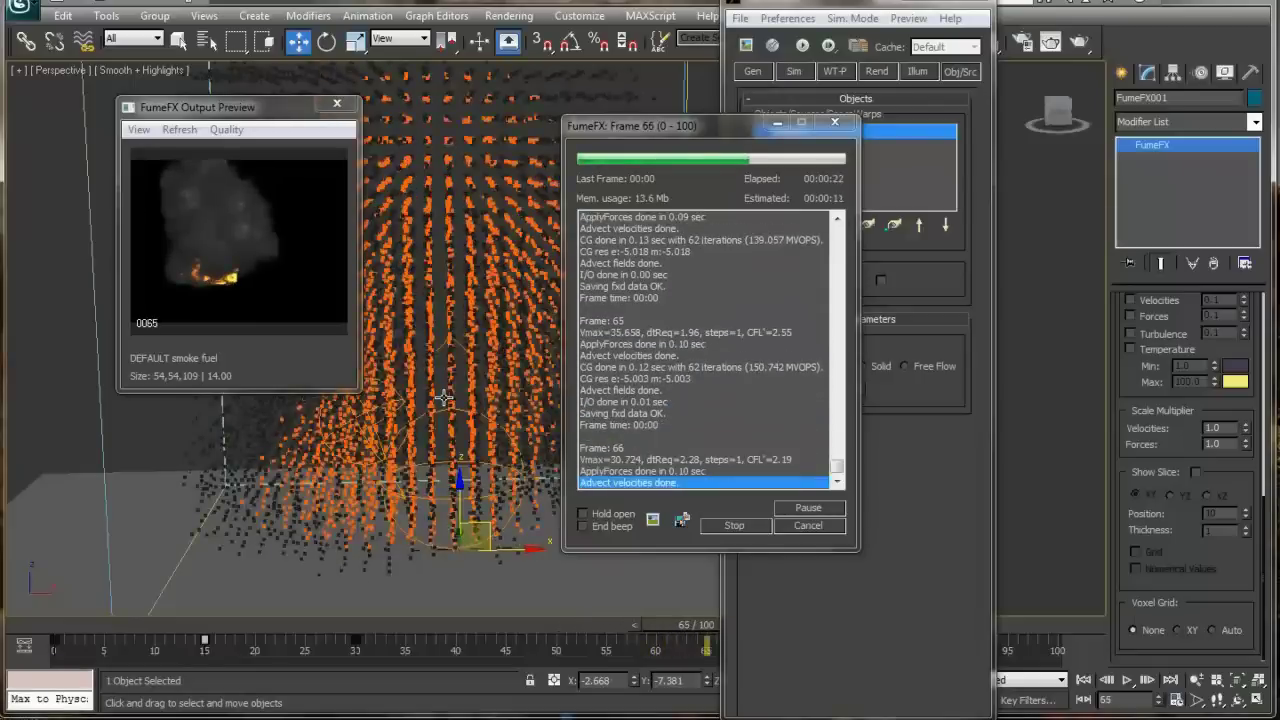
{"action": "scroll", "coordinate": [347, 463], "scroll_direction": "down", "scroll_amount": 3}
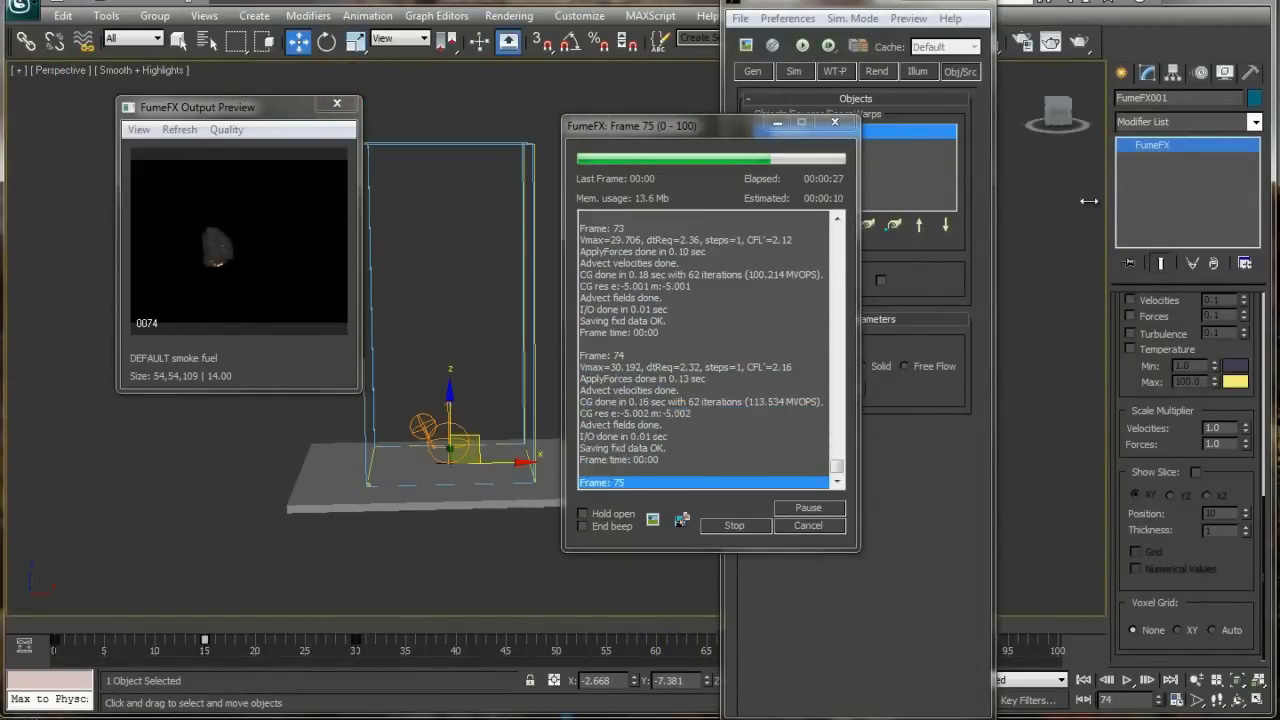
{"action": "scroll", "coordinate": [515, 395], "scroll_direction": "up", "scroll_amount": 5}
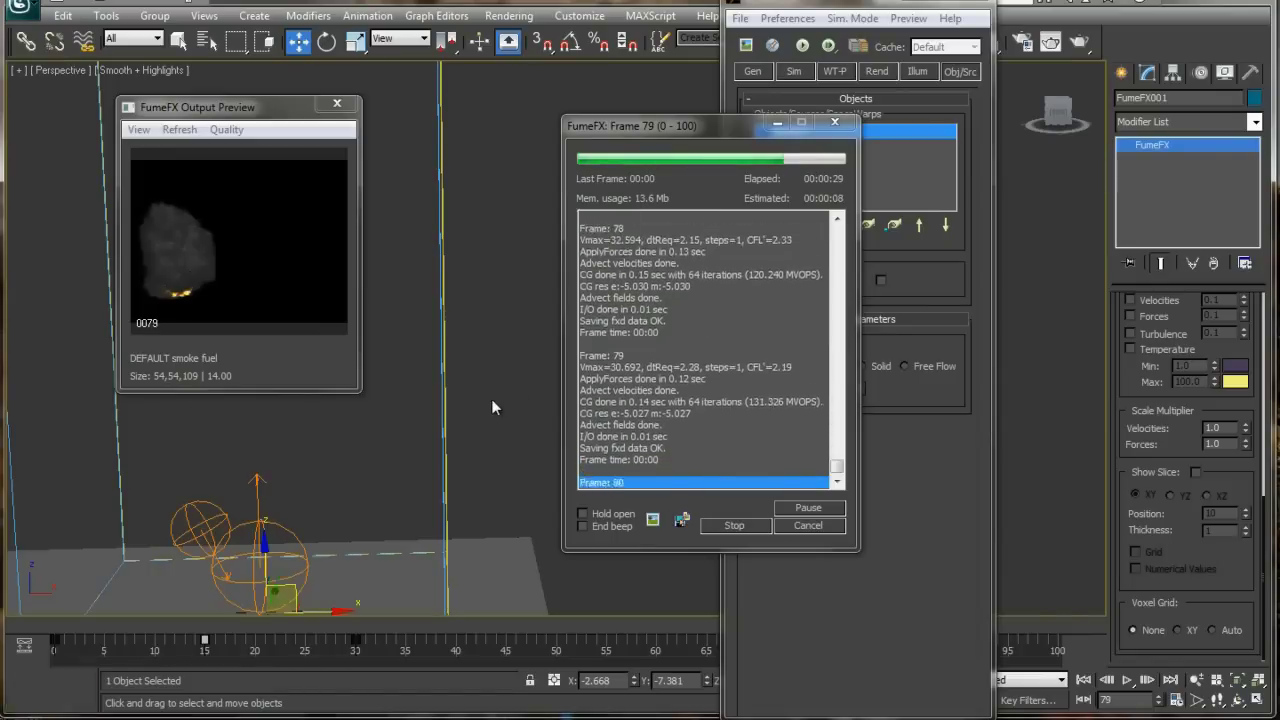
{"action": "scroll", "coordinate": [432, 362], "scroll_direction": "down", "scroll_amount": 5}
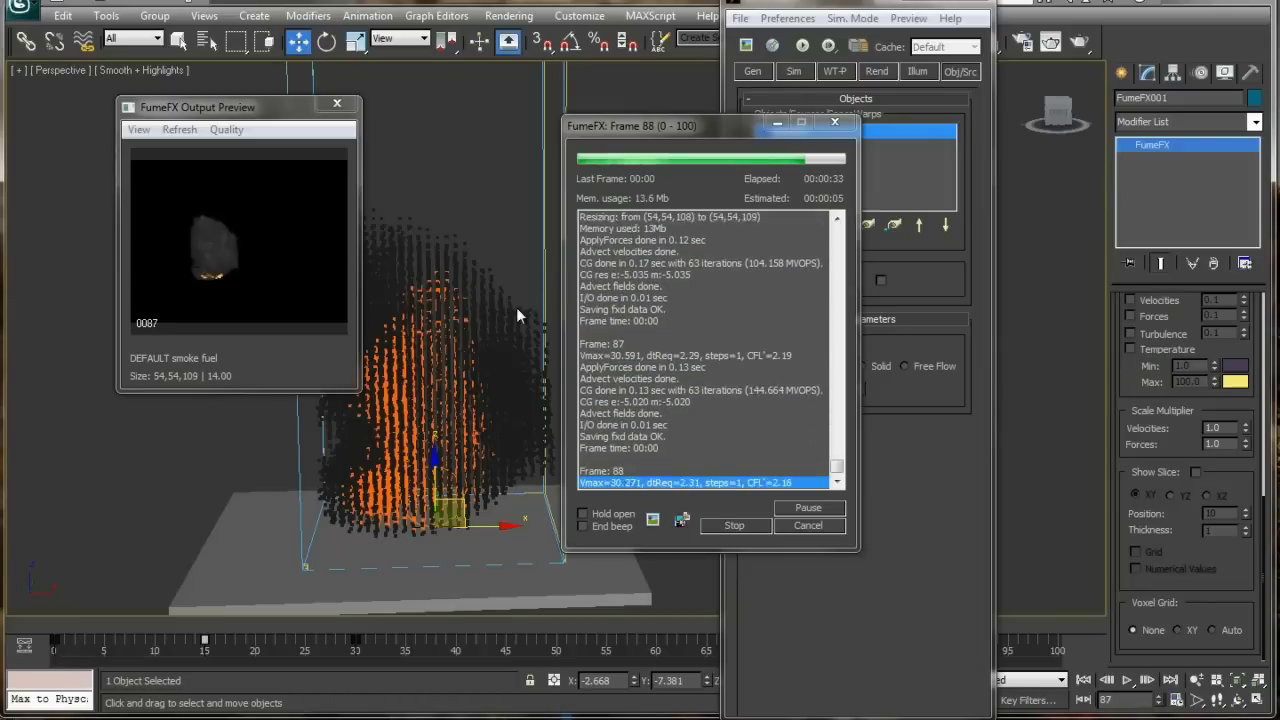
{"action": "middle_click_drag", "start_coordinate": [524, 260], "coordinate": [467, 294]}
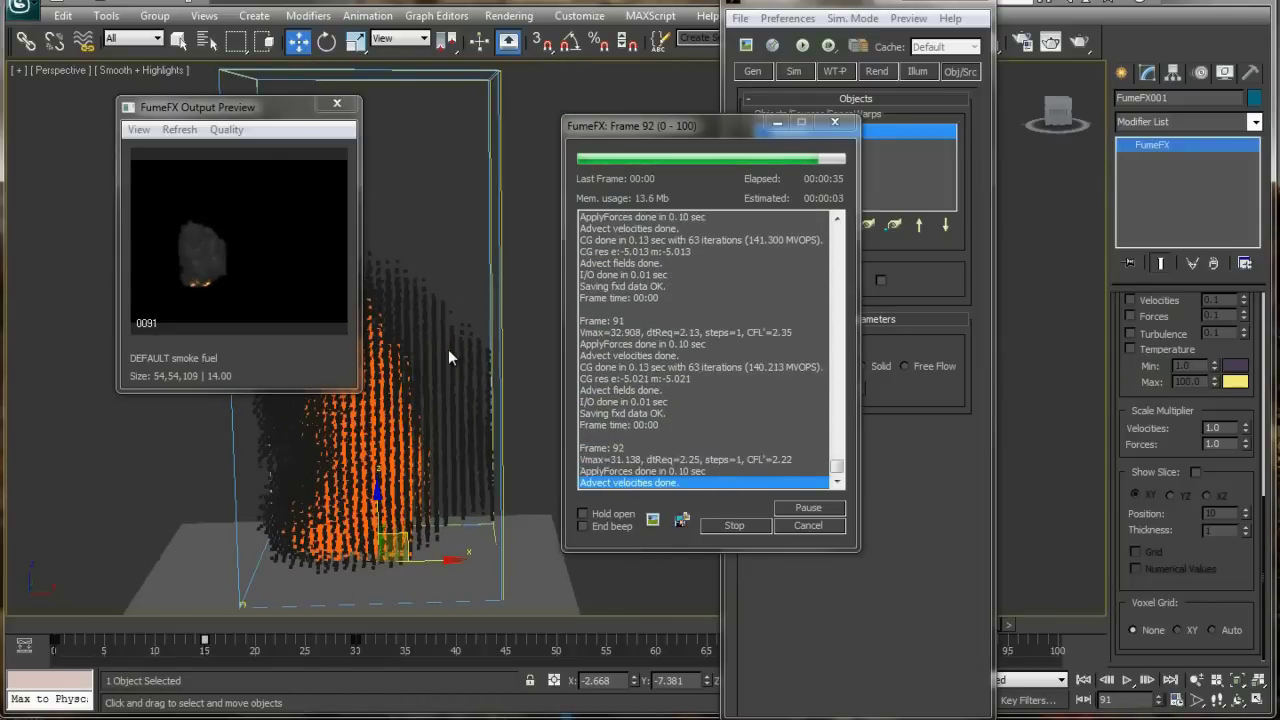
{"action": "middle_click_drag", "start_coordinate": [448, 349], "coordinate": [533, 349]}
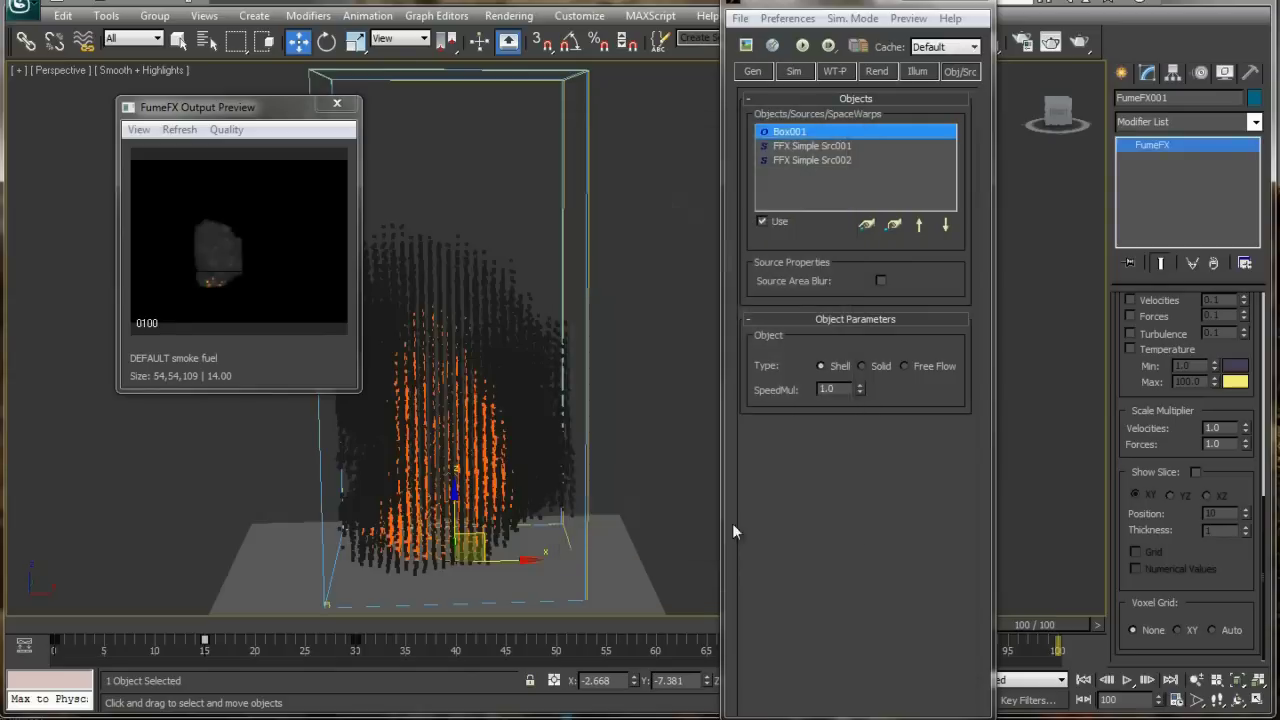
Resize the FumeFX simulation area to a width of 850, a length of 850 and a height of 1200
{"action": "scroll", "coordinate": [1160, 450], "scroll_direction": "up", "scroll_amount": 6}
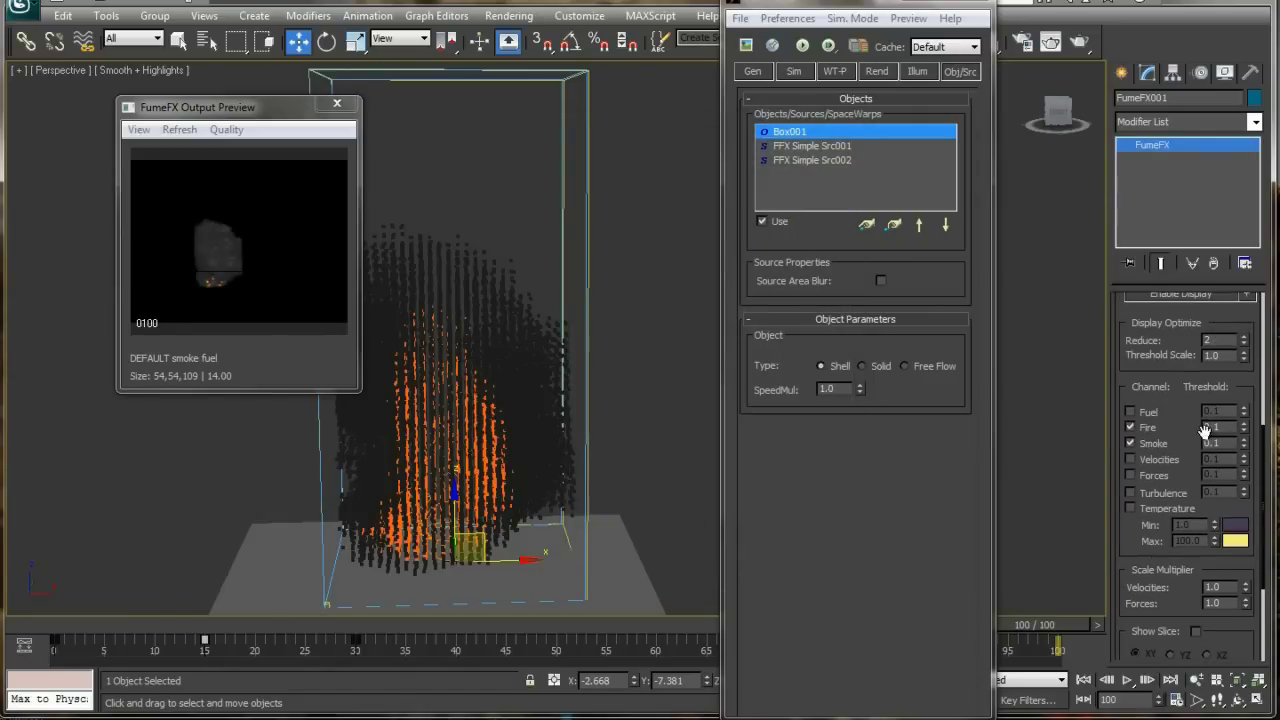
{"action": "scroll", "coordinate": [1146, 428], "scroll_direction": "up", "scroll_amount": 4}
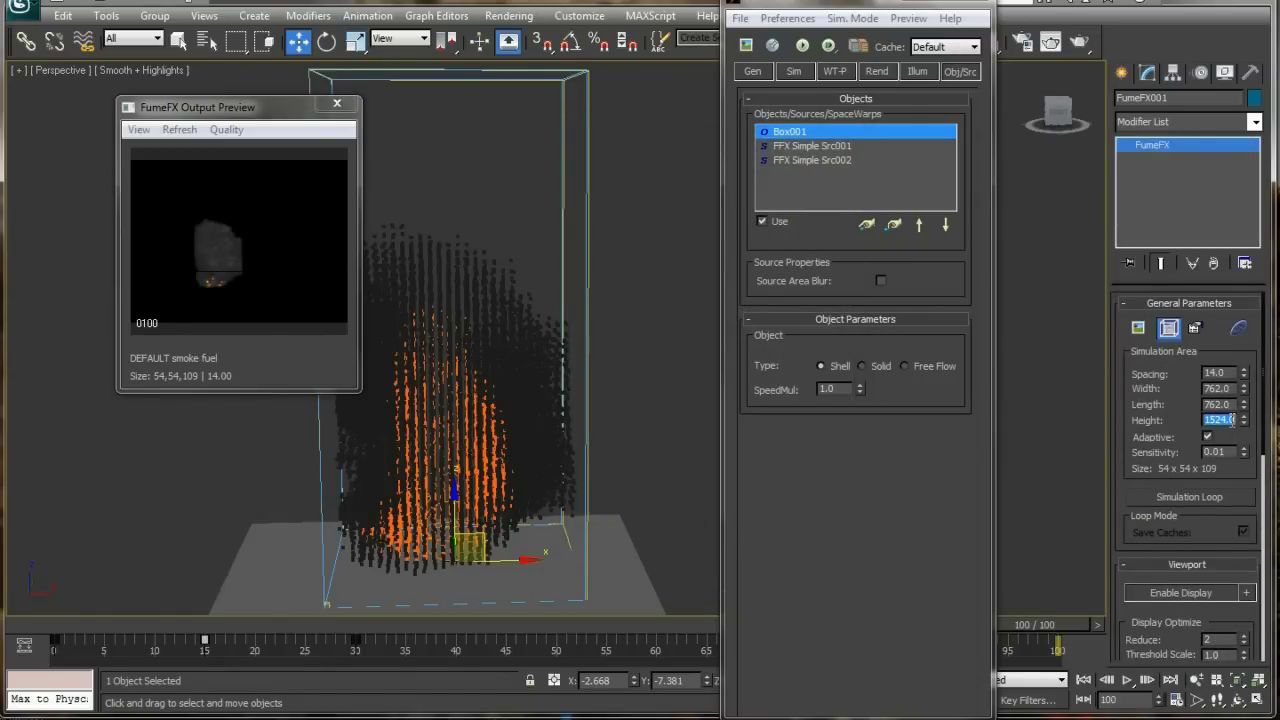
{"action": "left_click_drag", "start_coordinate": [1246, 428], "coordinate": [1232, 421]}
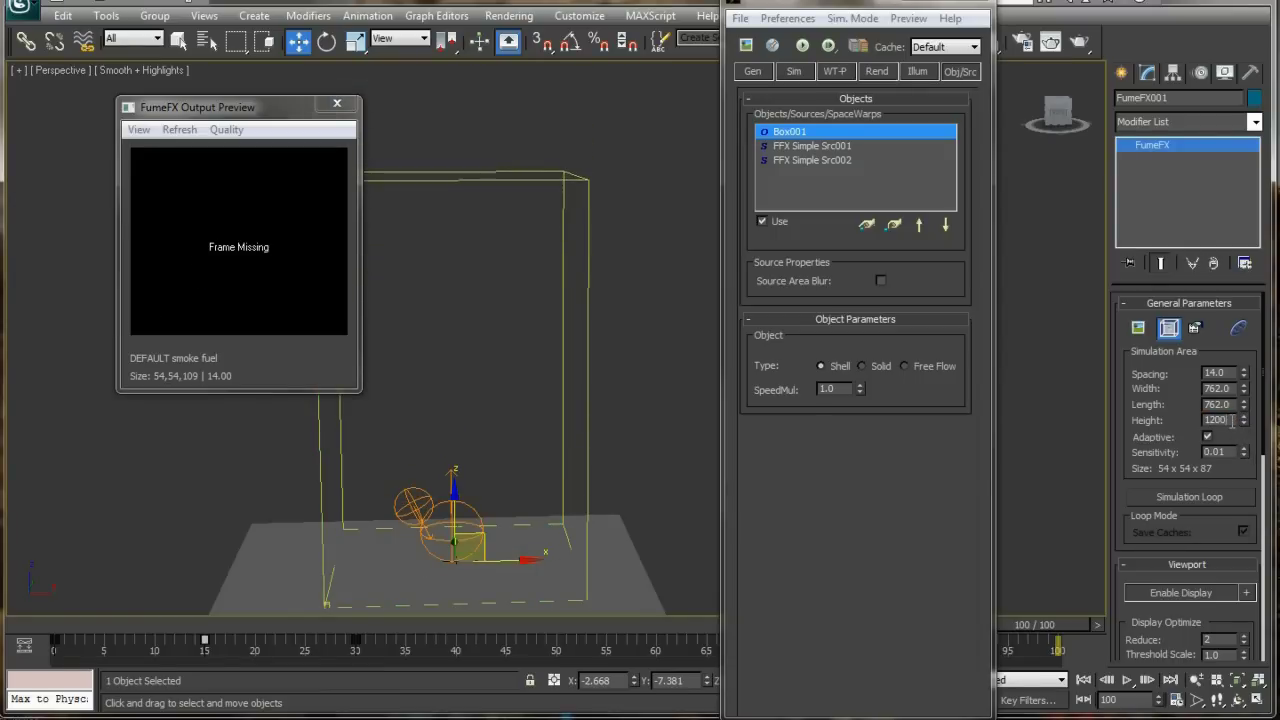
{"action": "key", "text": "Return"}
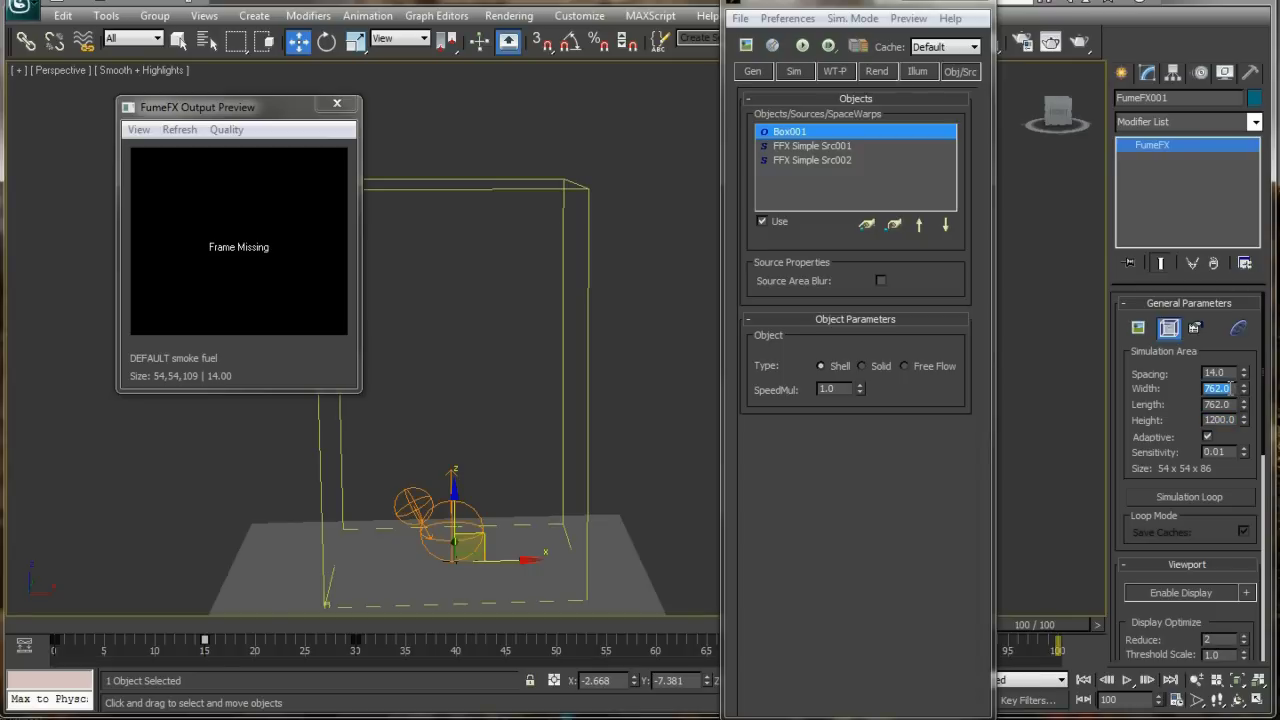
{"action": "left_click", "coordinate": [1230, 388]}
{"action": "type", "text": "850"}
{"action": "key", "text": "Return"}
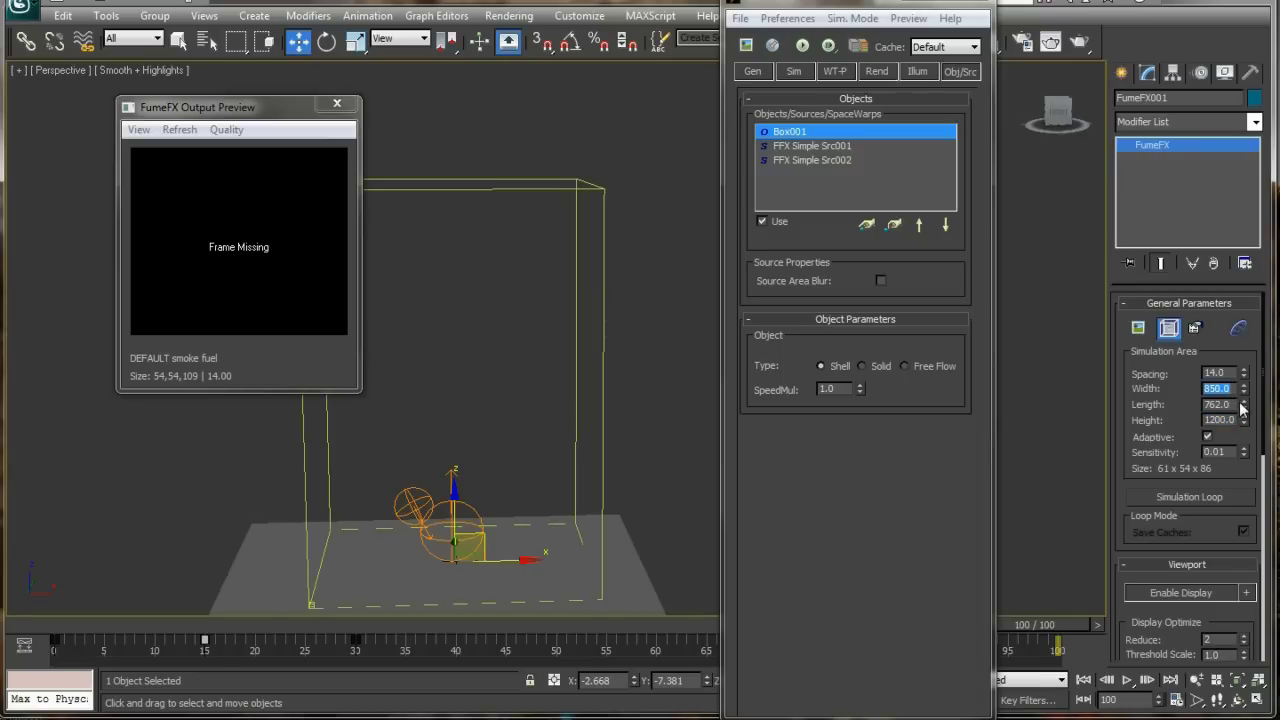
{"action": "type", "text": "850"}
{"action": "key", "text": "Return"}
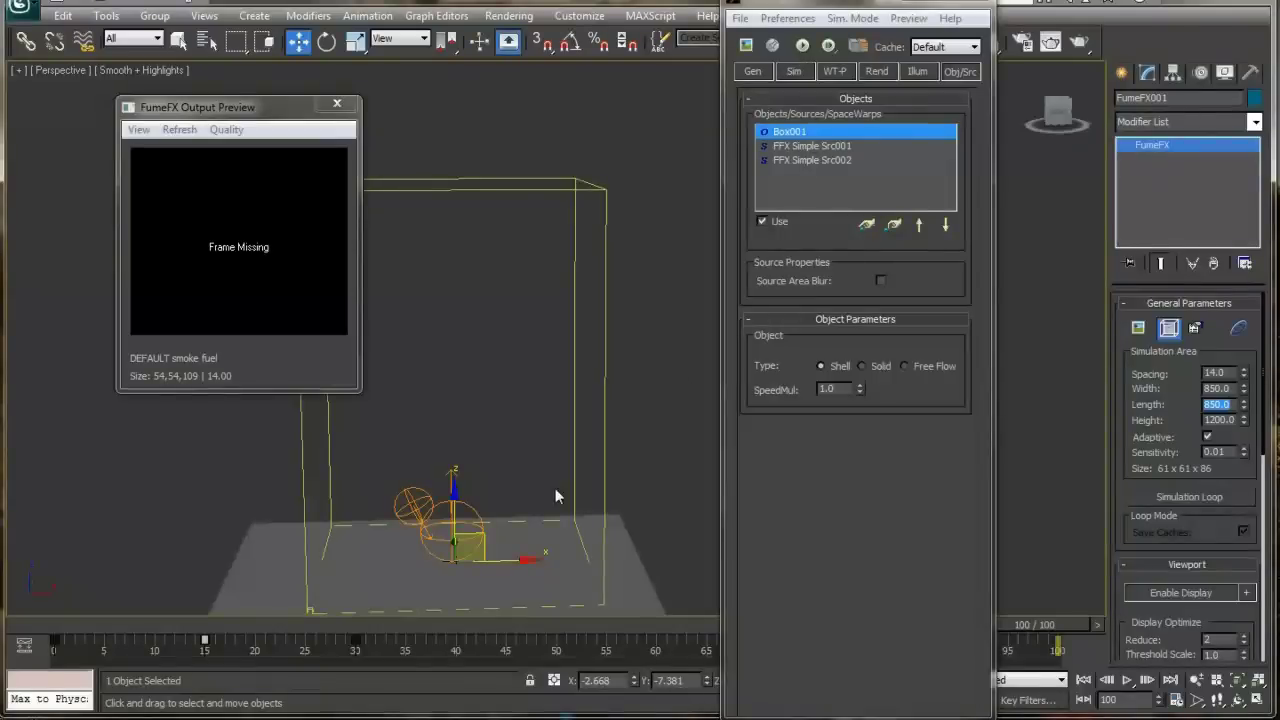
Select both simple sources together and shift them slightly along the X axis inside the container
{"action": "middle_click_drag", "start_coordinate": [471, 460], "coordinate": [498, 381]}
{"action": "left_click_drag", "start_coordinate": [437, 400], "coordinate": [474, 440]}
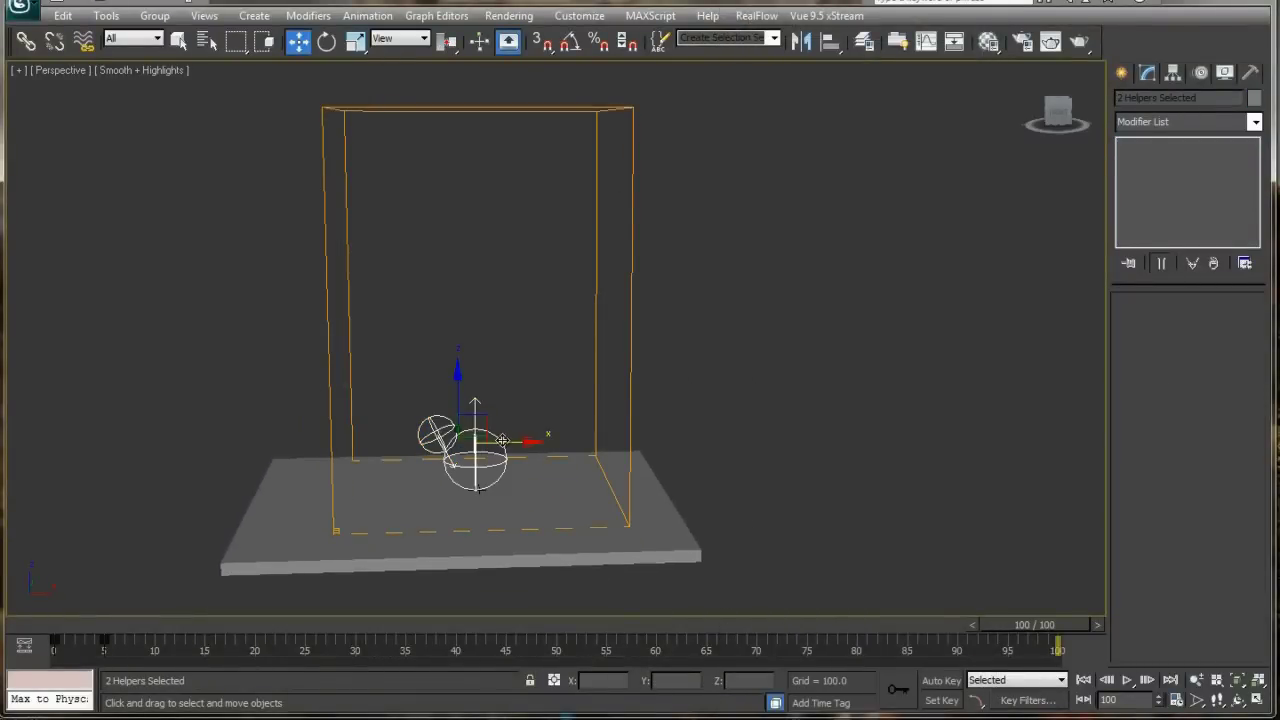
{"action": "left_click_drag", "start_coordinate": [529, 314], "coordinate": [667, 351]}
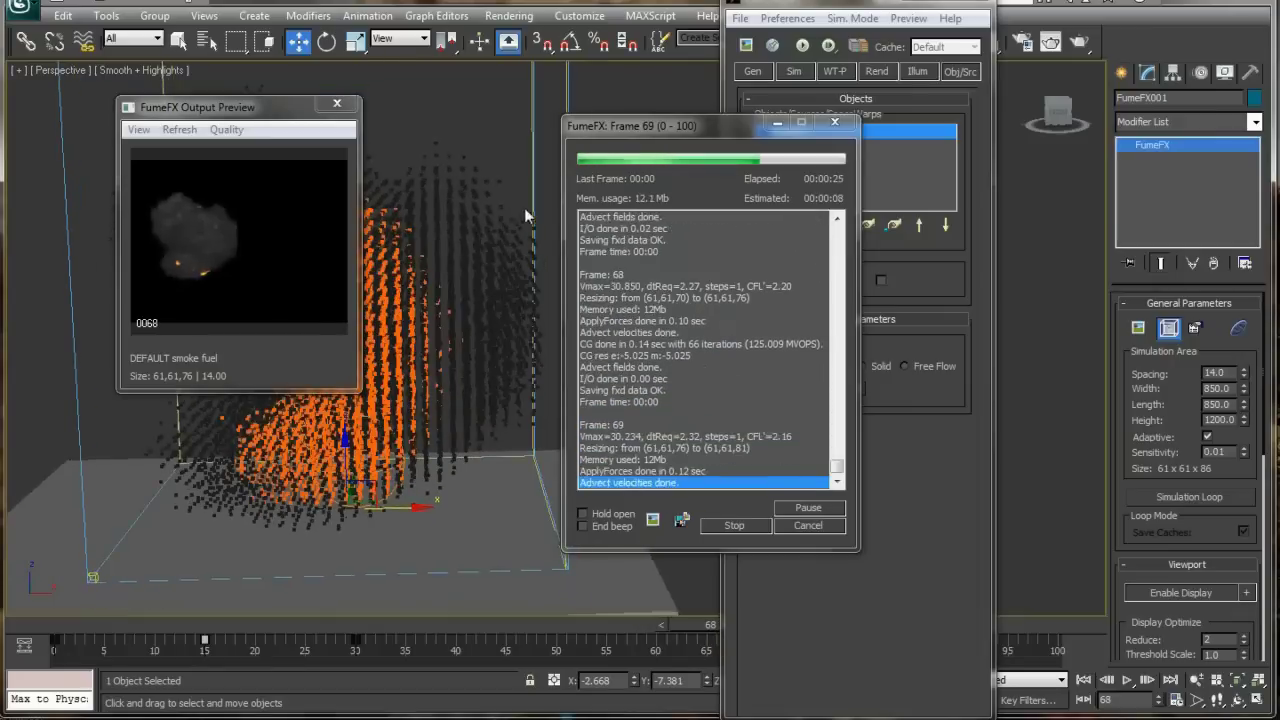
Run the default simulation again in the resized container and inspect the fire and smoke up close
{"action": "middle_click_drag", "start_coordinate": [510, 286], "coordinate": [489, 223], "text": "alt"}
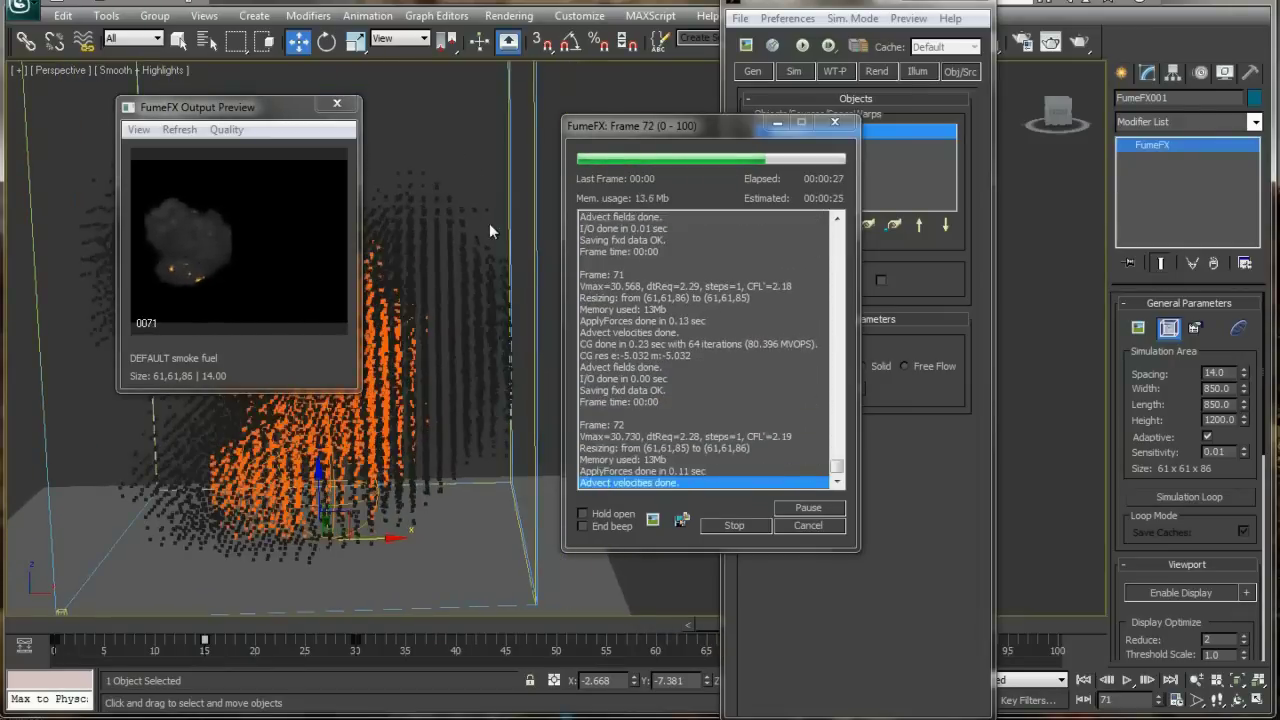
{"action": "middle_click_drag", "start_coordinate": [475, 270], "coordinate": [487, 255]}
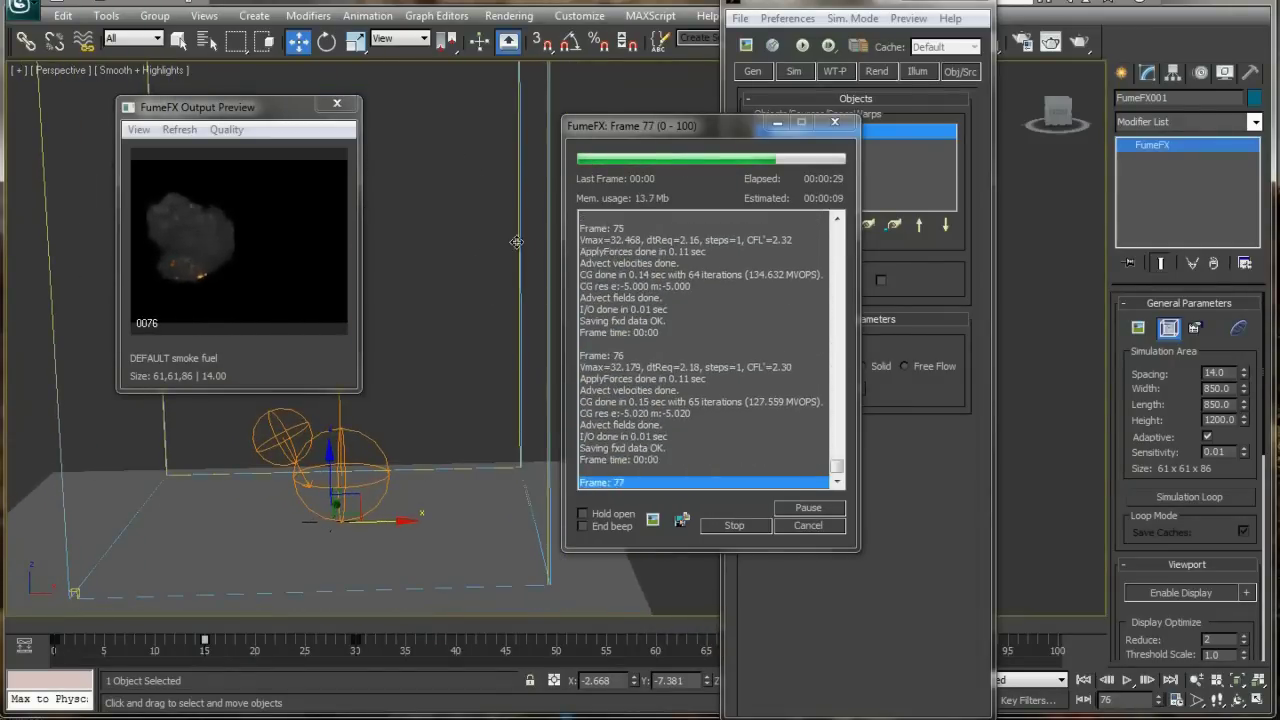
{"action": "middle_click_drag", "start_coordinate": [492, 301], "coordinate": [508, 357], "text": "alt"}
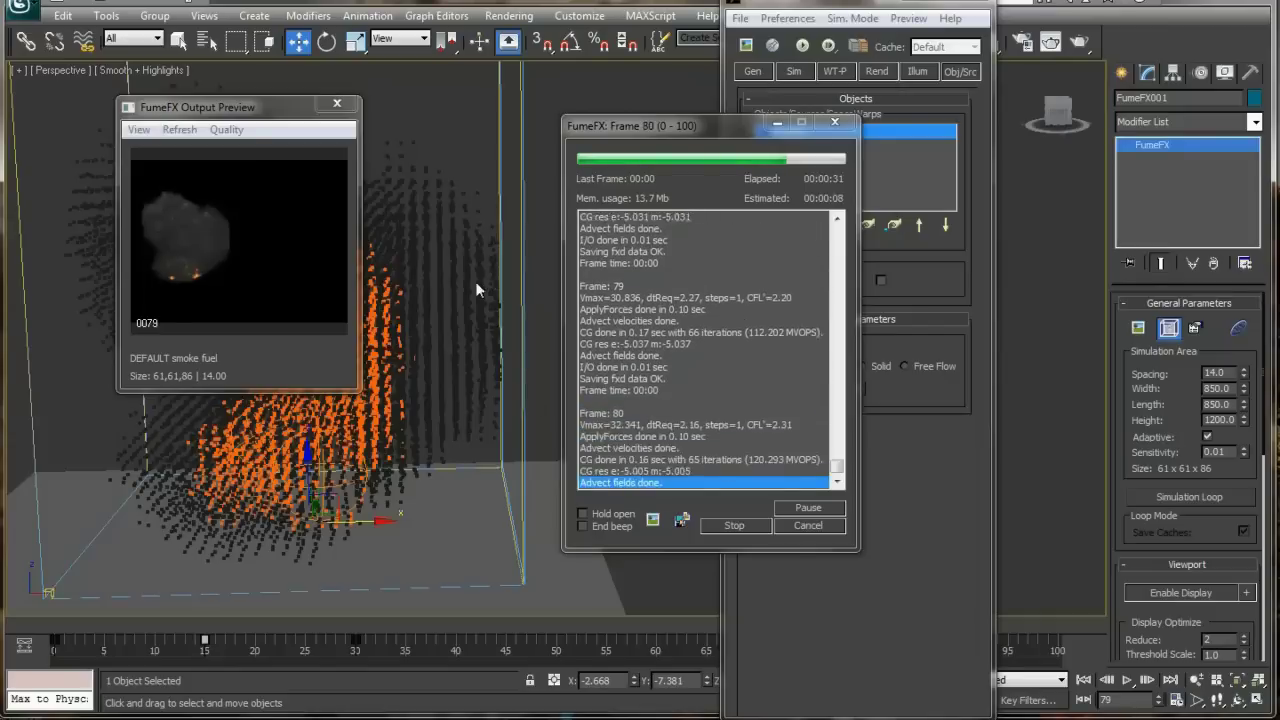
{"action": "middle_click_drag", "start_coordinate": [463, 403], "coordinate": [467, 411]}
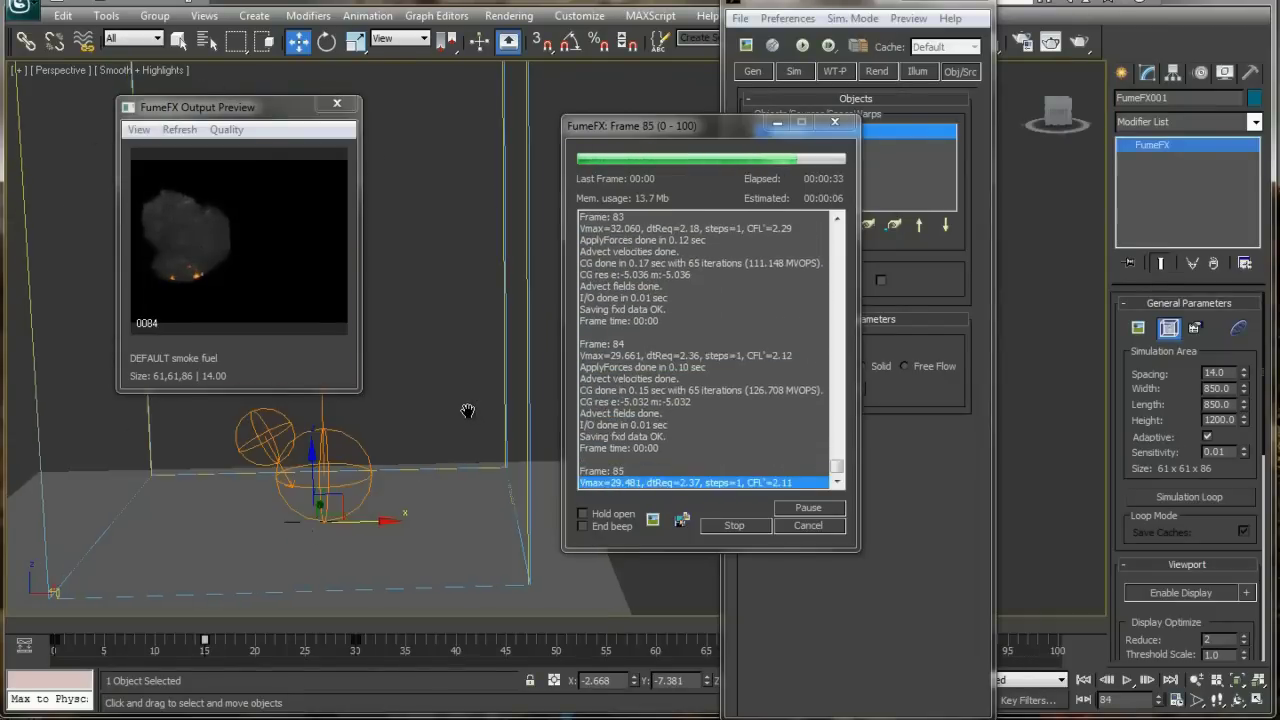
Show the rendering parameters beside the simulation progress window and enable Soften Edges Near Objects
{"action": "left_click_drag", "start_coordinate": [748, 122], "coordinate": [674, 103]}
{"action": "left_click", "coordinate": [886, 74]}
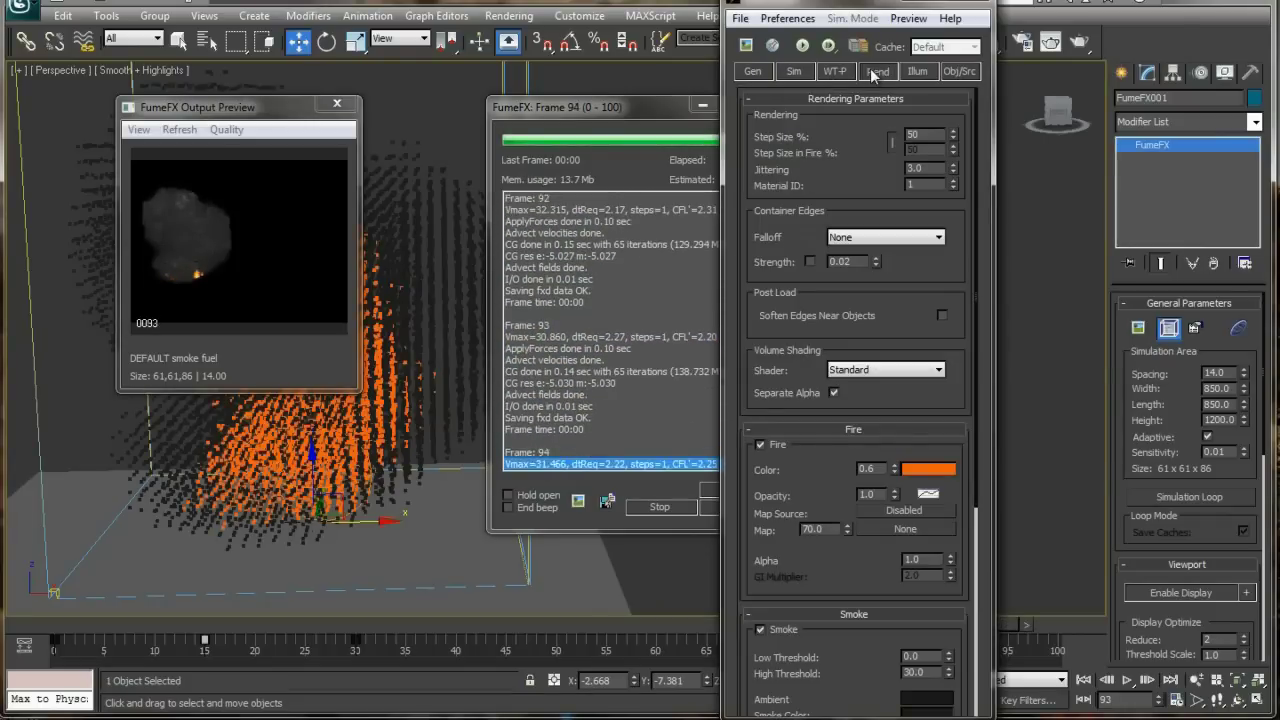
{"action": "left_click", "coordinate": [876, 72]}
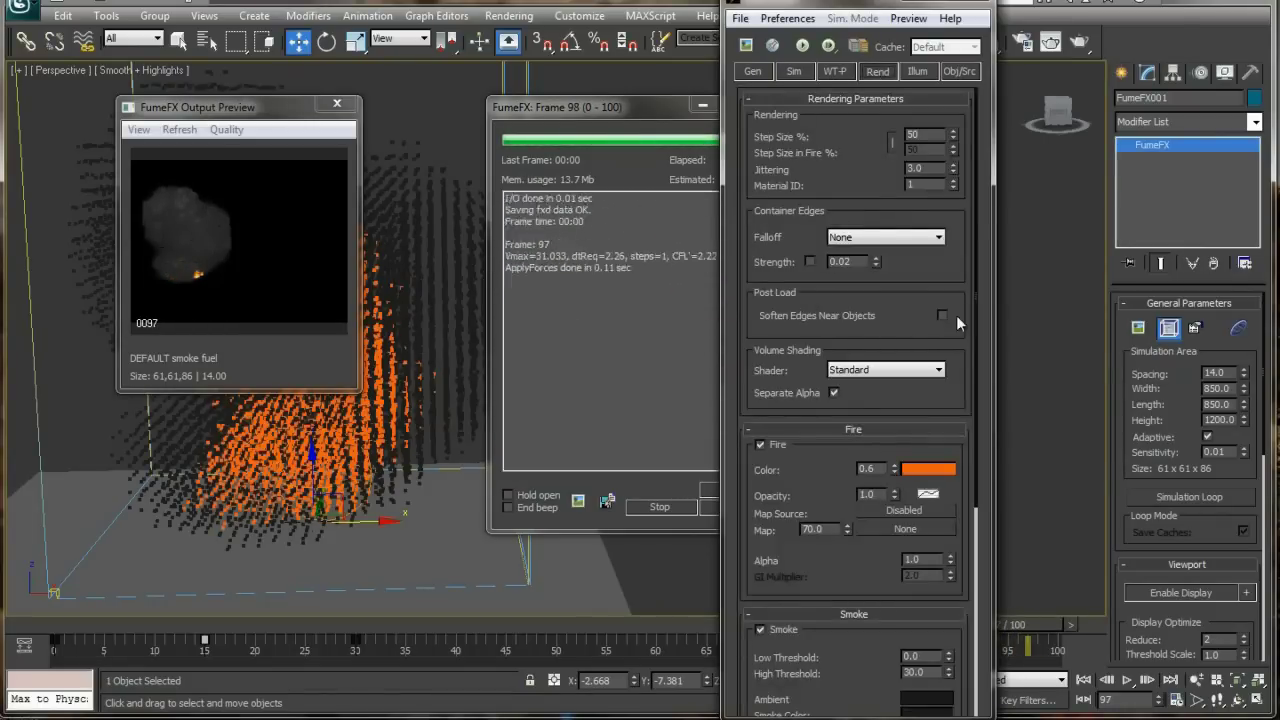
{"action": "left_click", "coordinate": [943, 315]}
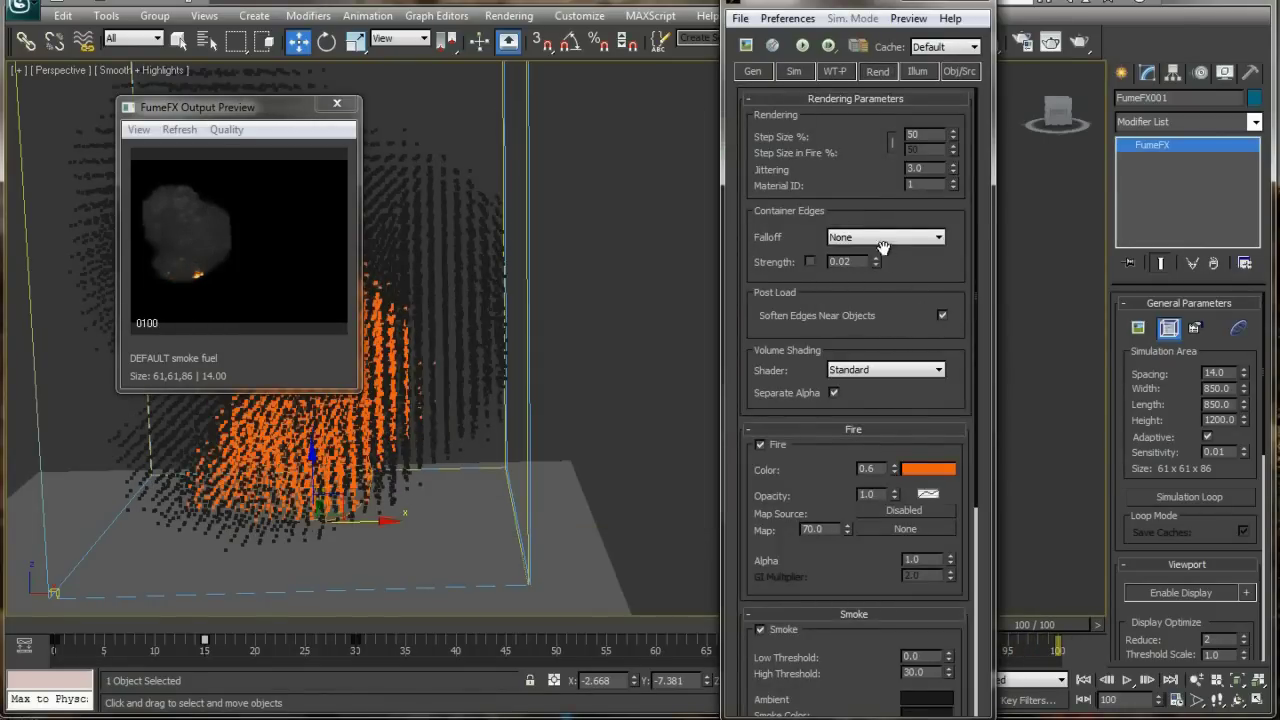
Set the container edges falloff to Box with a strength of 0.41
{"action": "left_click", "coordinate": [883, 247]}
{"action": "left_click", "coordinate": [870, 272]}
{"action": "left_click_drag", "start_coordinate": [876, 262], "coordinate": [846, 220]}
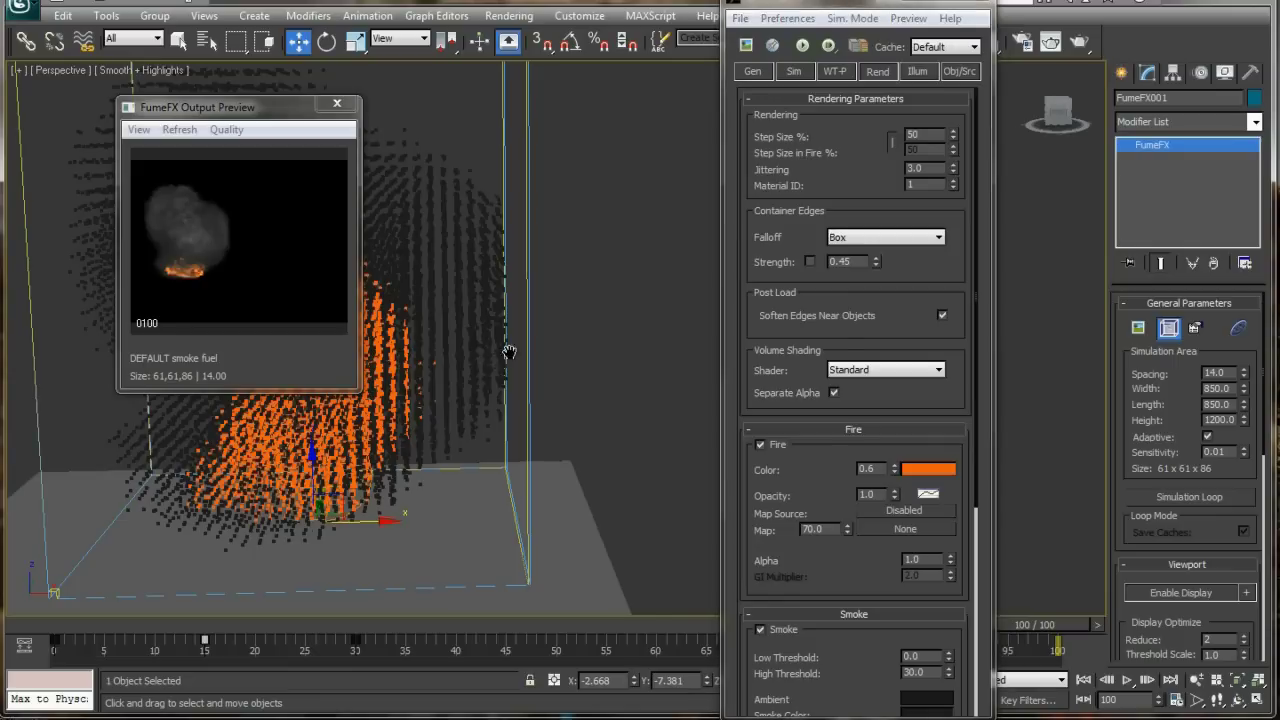
{"action": "middle_click_drag", "start_coordinate": [490, 347], "coordinate": [345, 330], "text": "alt"}
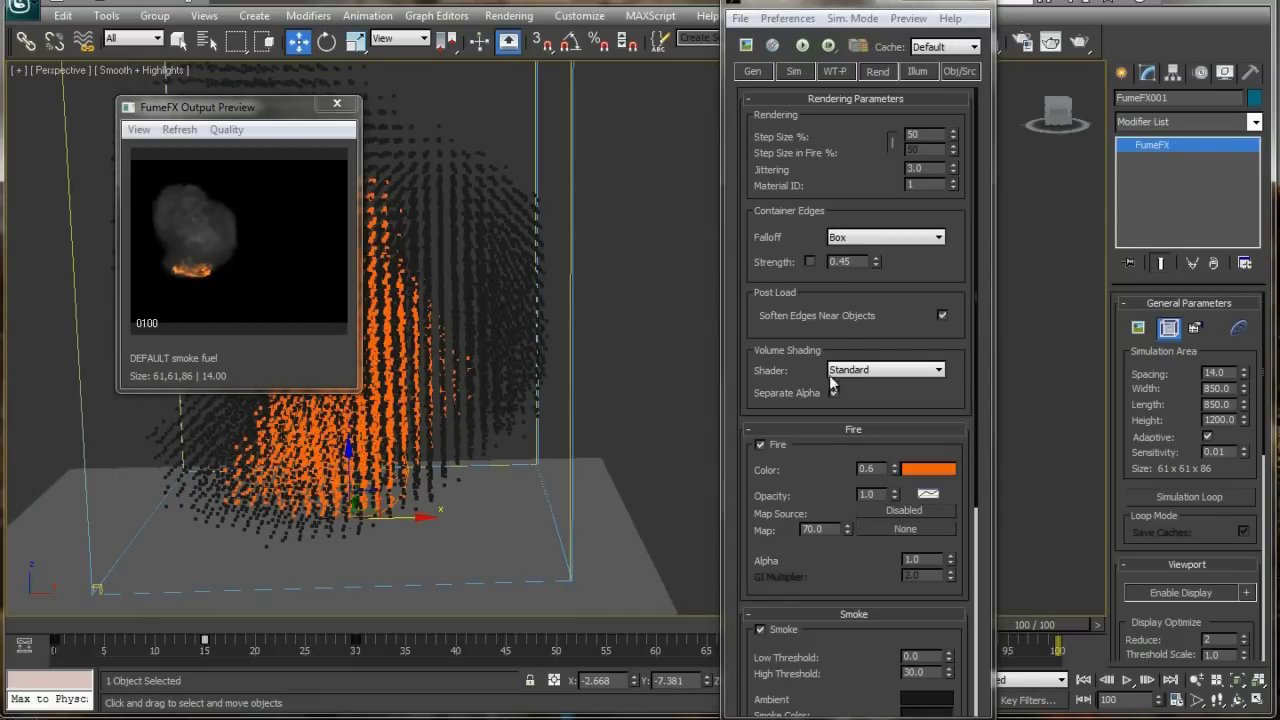
{"action": "left_click_drag", "start_coordinate": [876, 263], "coordinate": [879, 270]}
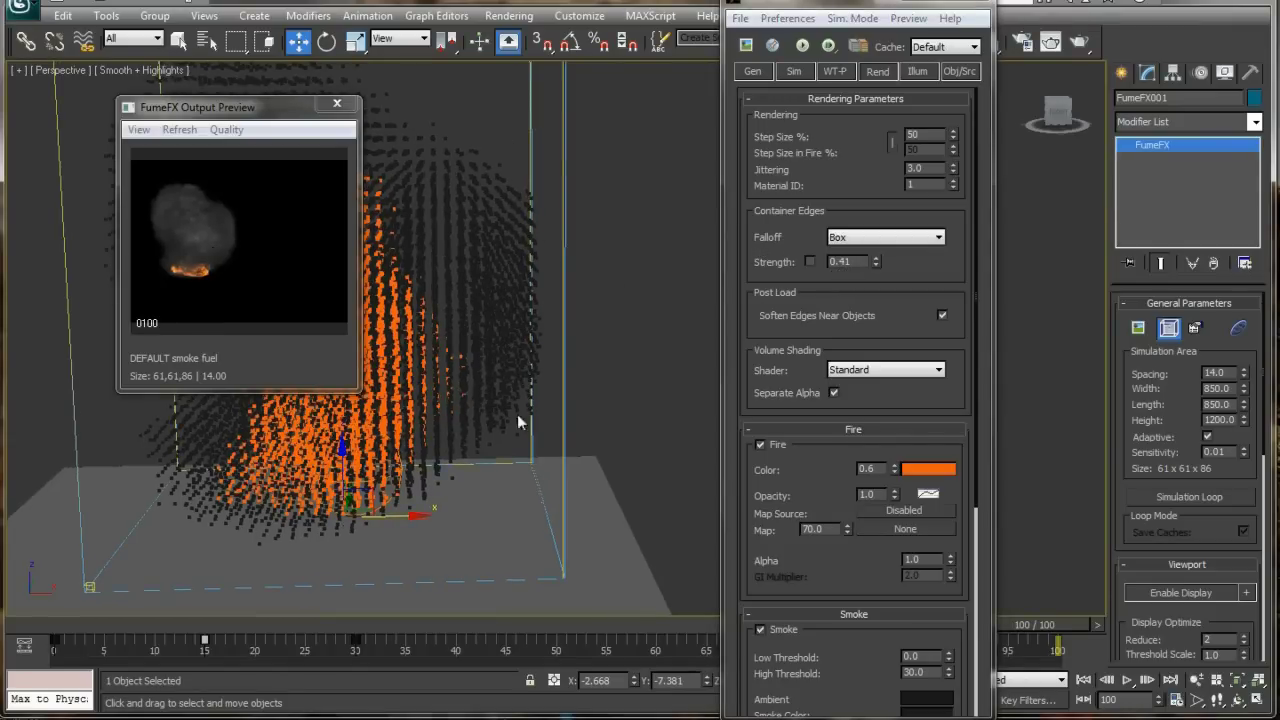
Scrub the timeline from the early frames to frame 61 to review the explosion
{"action": "left_click", "coordinate": [273, 626]}
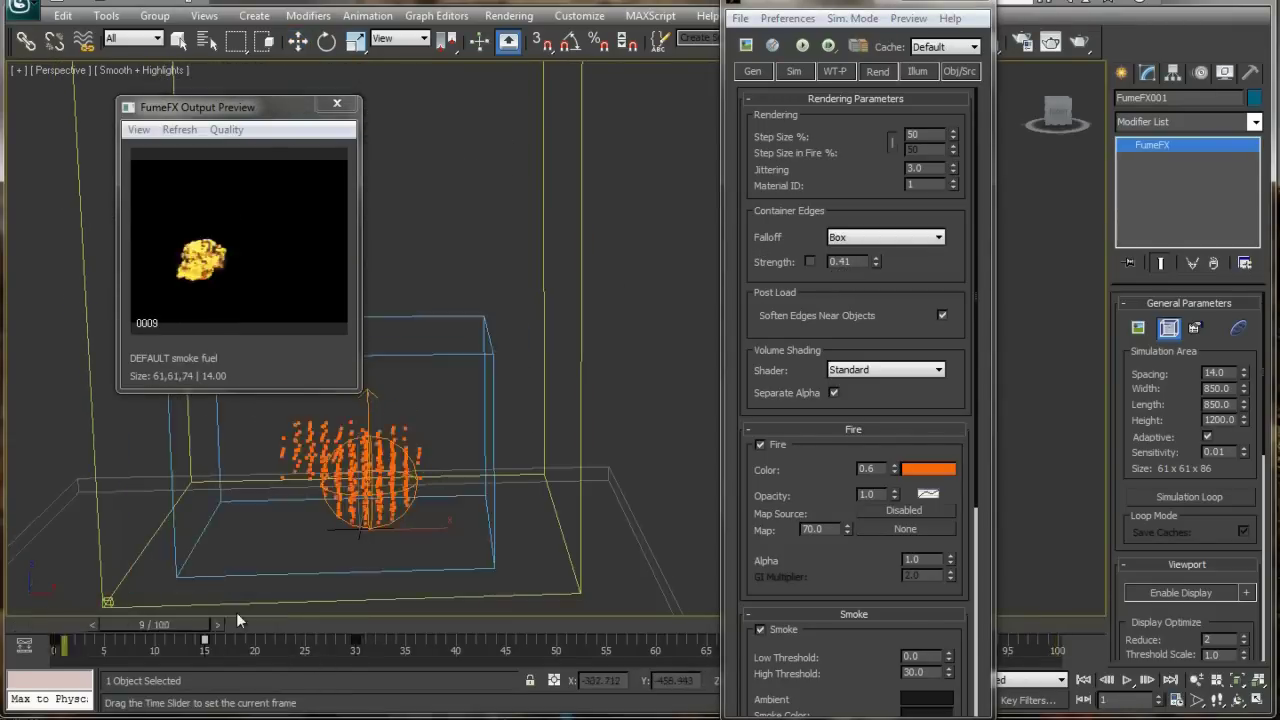
{"action": "left_click_drag", "start_coordinate": [225, 622], "coordinate": [668, 595]}
{"action": "key", "text": "w"}
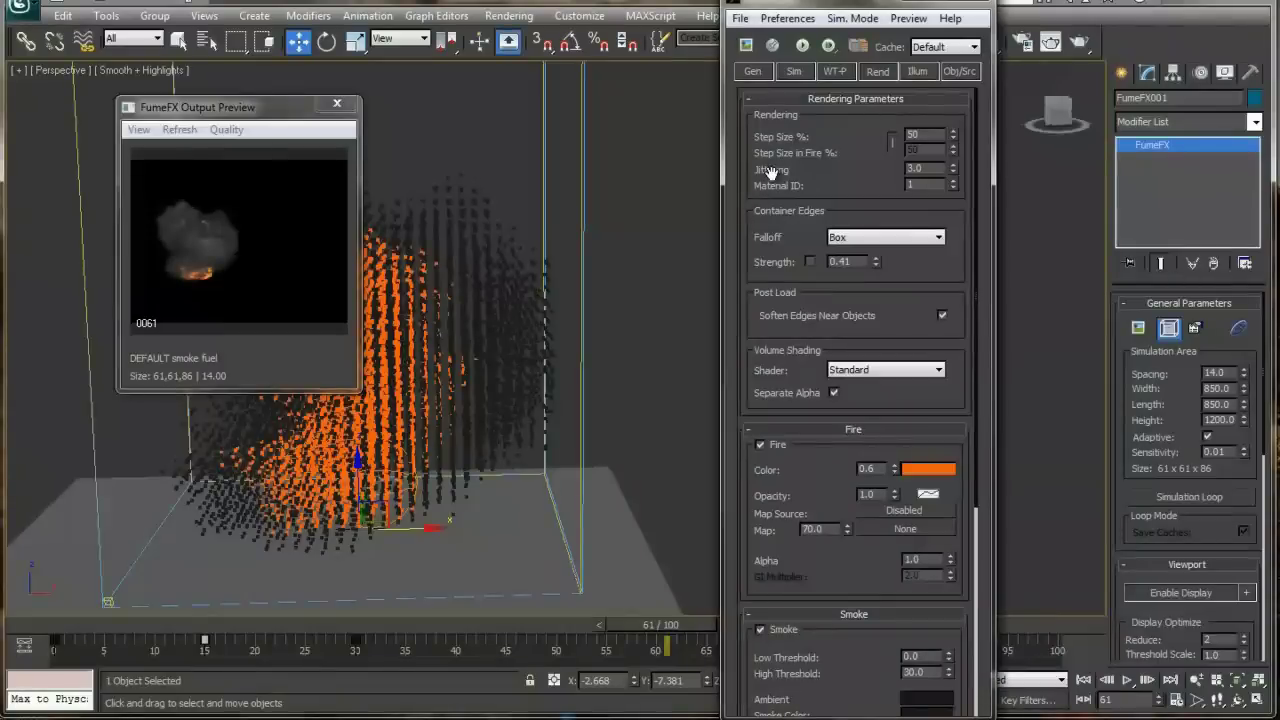
Review the general parameters, including the grid spacing and the available Default, Wavelet and Post cache types
{"action": "left_click", "coordinate": [753, 72]}
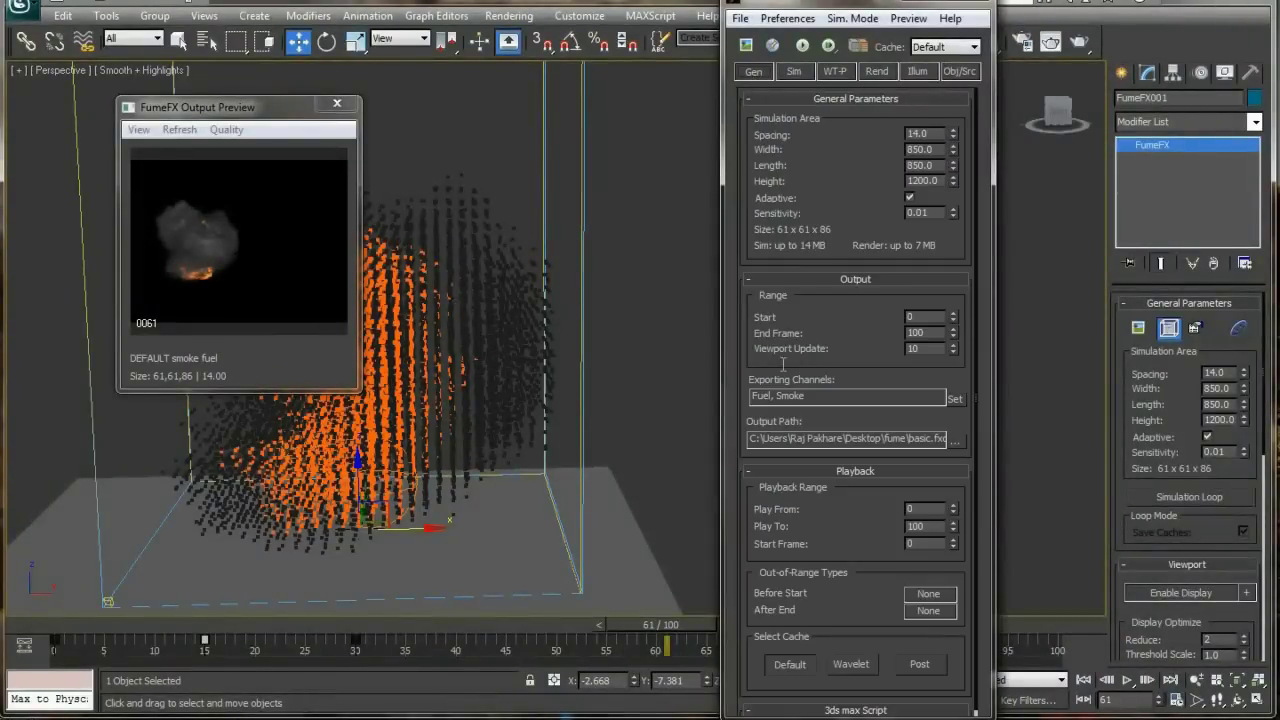
{"action": "scroll", "coordinate": [779, 348], "scroll_direction": "down", "scroll_amount": 1}
{"action": "scroll", "coordinate": [779, 149], "scroll_direction": "up", "scroll_amount": 1}
{"action": "left_click", "coordinate": [945, 47]}
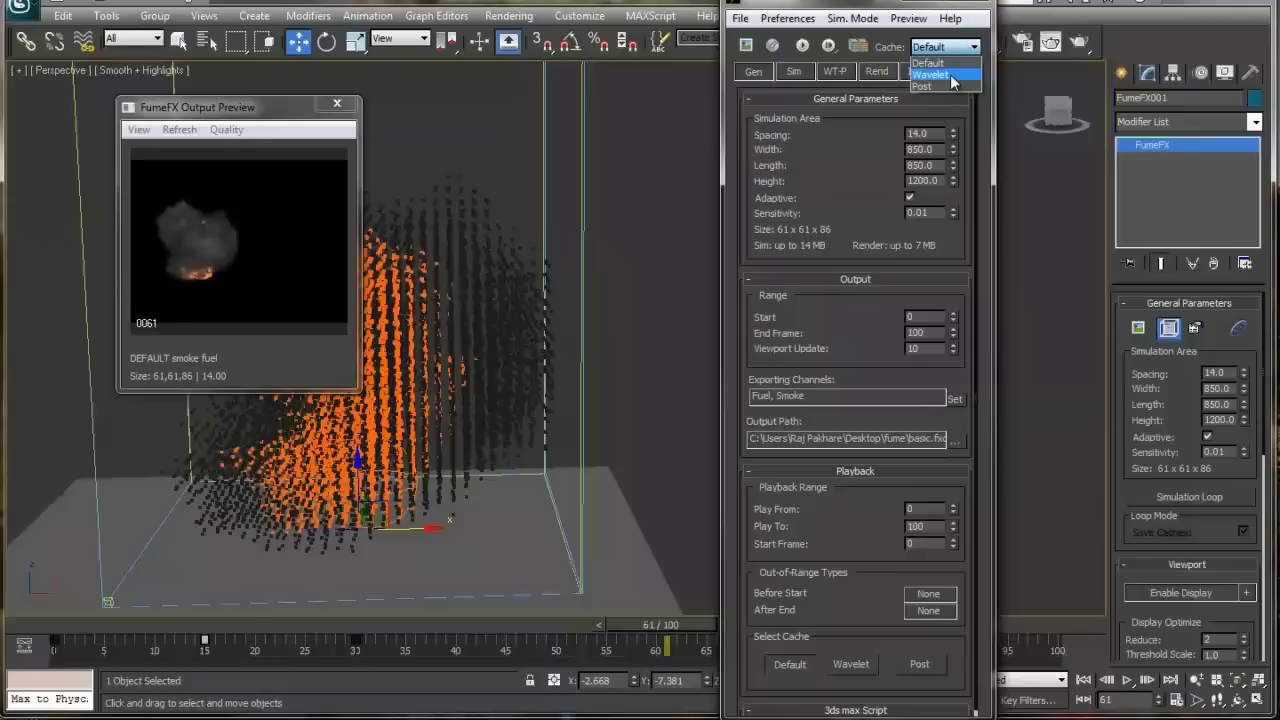
{"action": "left_click", "coordinate": [831, 152]}
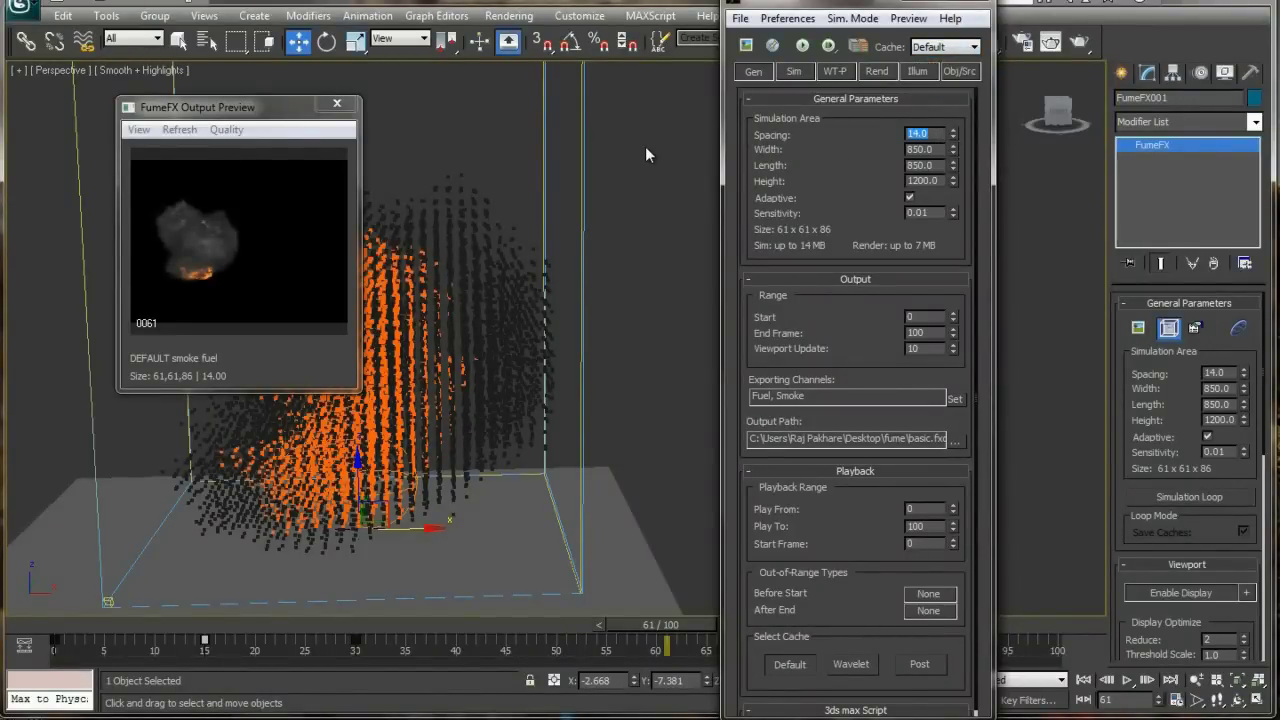
{"action": "left_click_drag", "start_coordinate": [790, 165], "coordinate": [798, 147]}
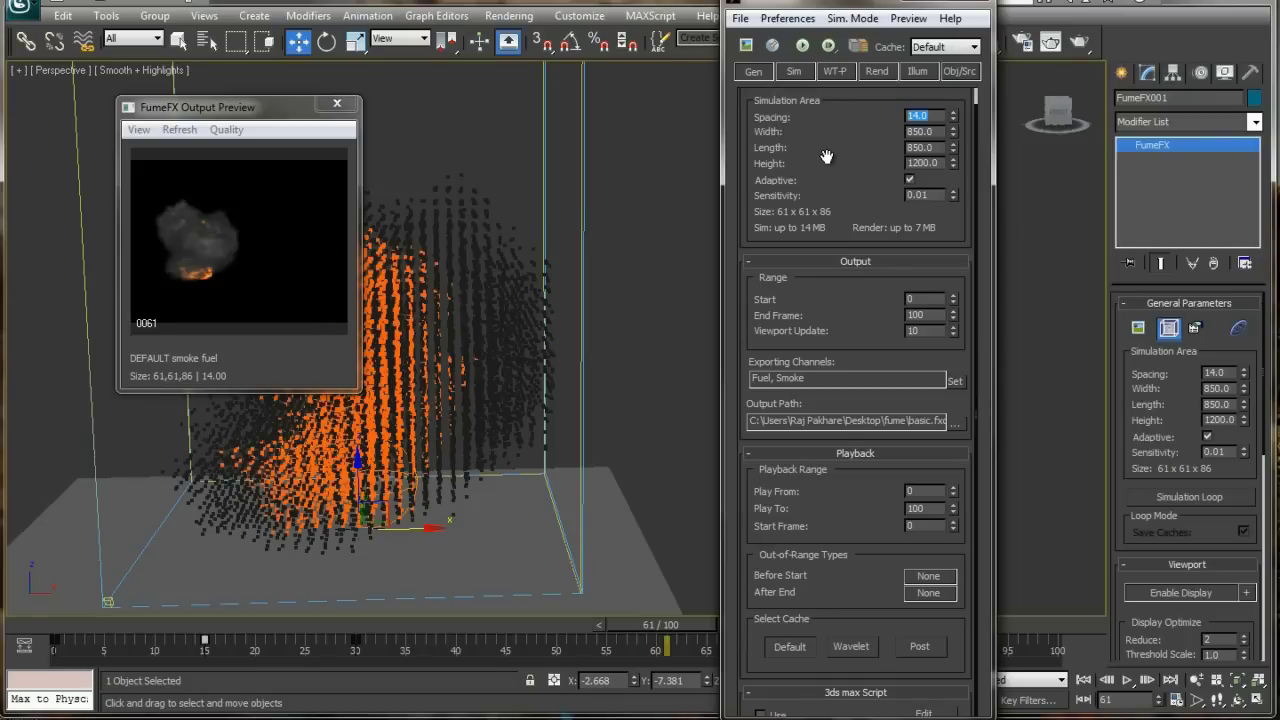
{"action": "left_click", "coordinate": [945, 46]}
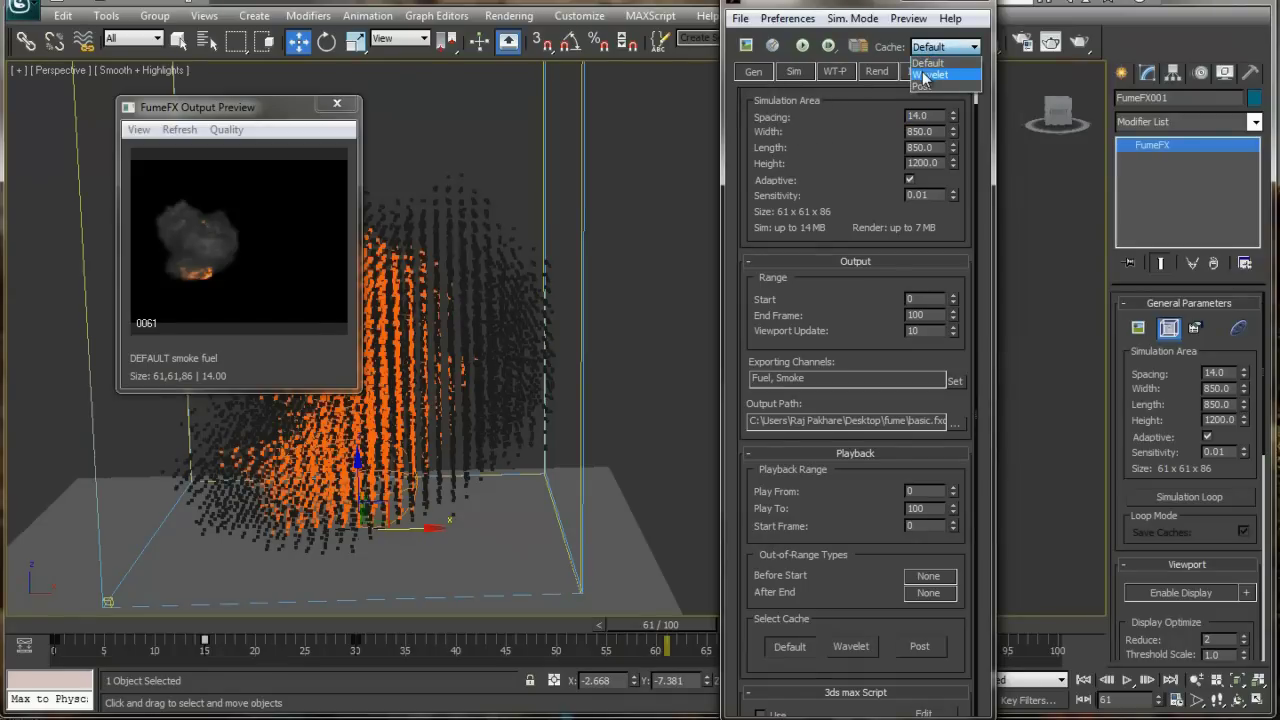
{"action": "left_click", "coordinate": [825, 126]}
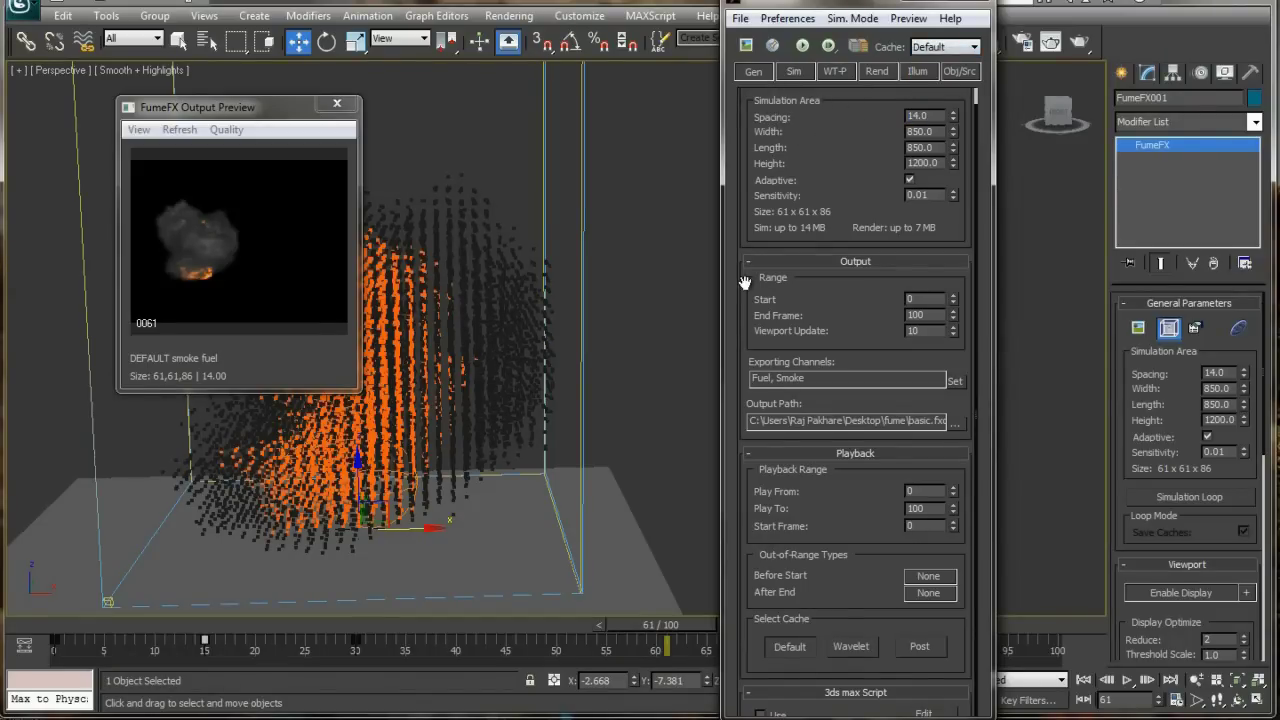
{"action": "left_click_drag", "start_coordinate": [768, 245], "coordinate": [800, 187]}
Set the Extra Detail mode to Wavelet Turbulence and check the resulting exporting channels in the general output settings
{"action": "left_click", "coordinate": [803, 72]}
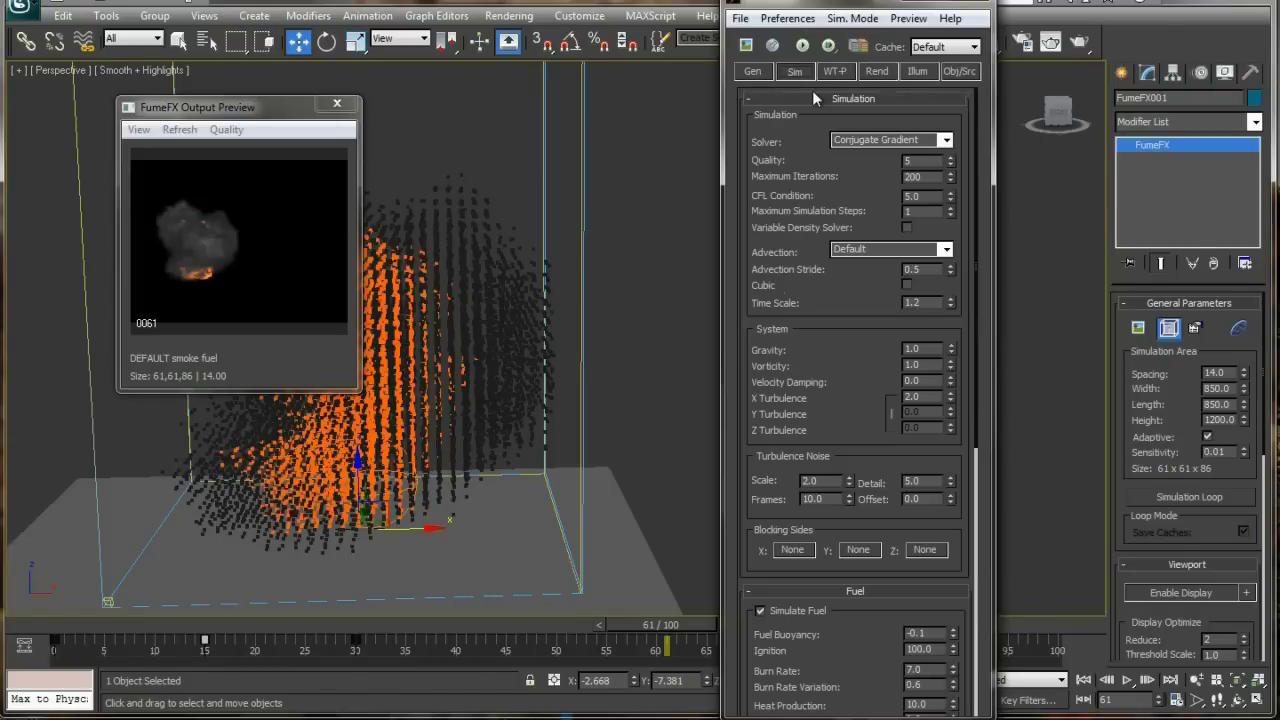
{"action": "left_click", "coordinate": [804, 97]}
{"action": "left_click", "coordinate": [809, 114]}
{"action": "left_click", "coordinate": [811, 134]}
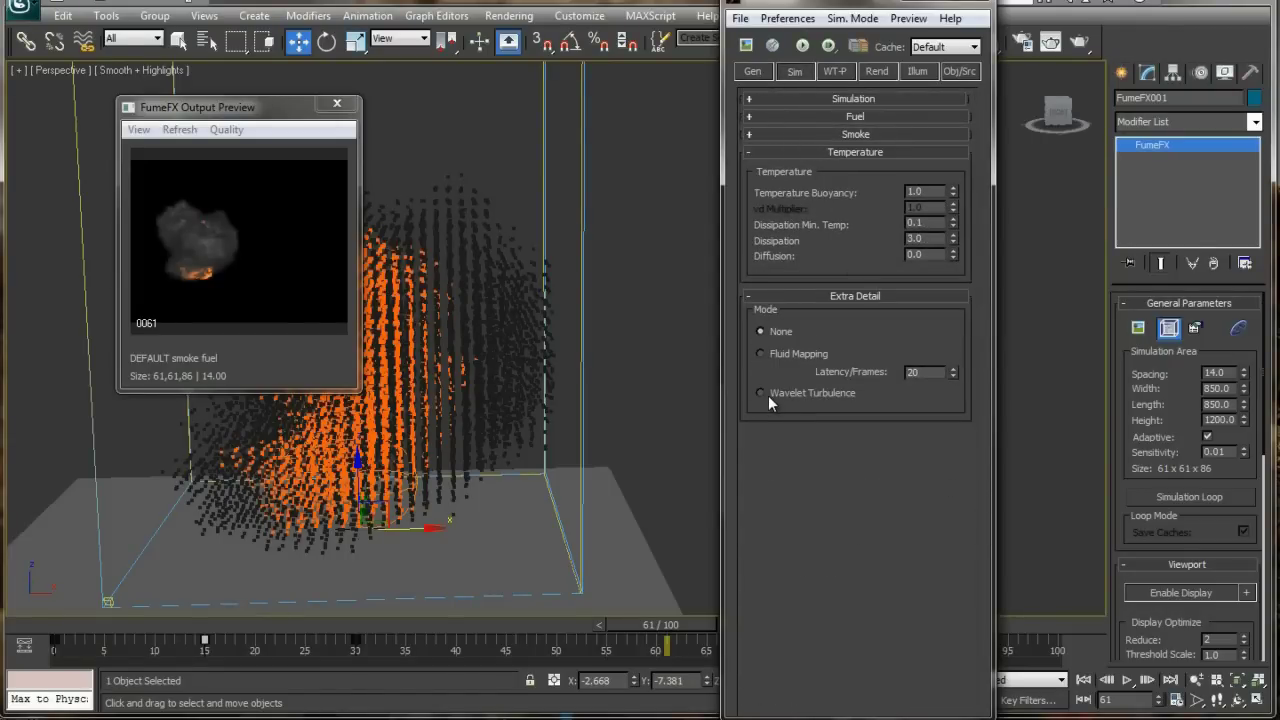
{"action": "left_click", "coordinate": [768, 395]}
{"action": "left_click", "coordinate": [755, 72]}
{"action": "scroll", "coordinate": [790, 316], "scroll_direction": "down", "scroll_amount": 1}
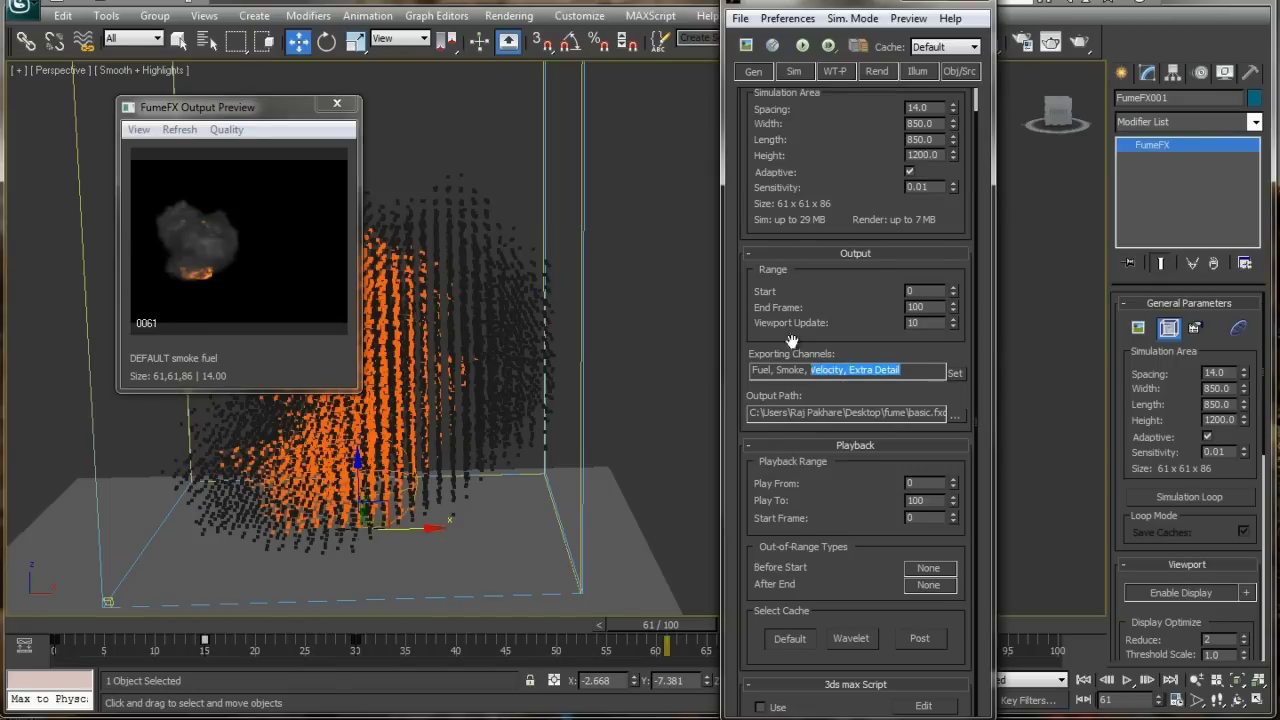
{"action": "left_click", "coordinate": [758, 343]}
Set the grid spacing to 12 and run the default simulation from frame 0
{"action": "scroll", "coordinate": [811, 304], "scroll_direction": "up", "scroll_amount": 1}
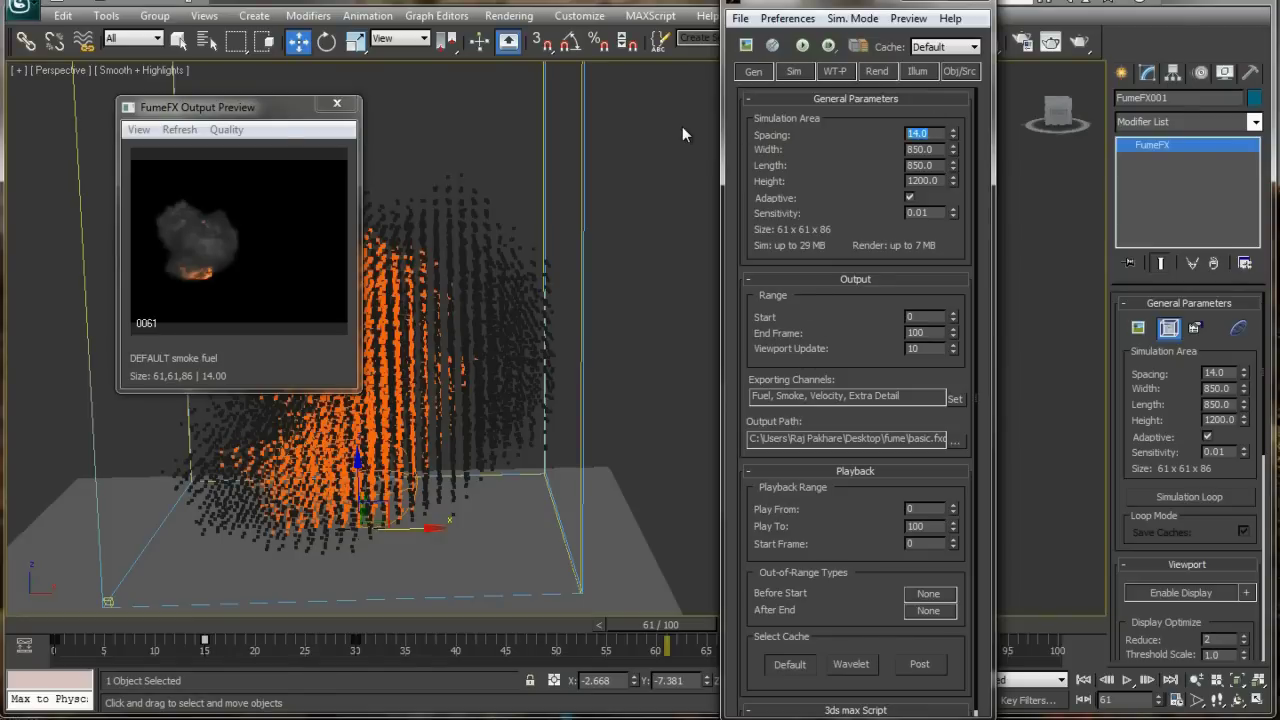
{"action": "type", "text": "12"}
{"action": "key", "text": "Return"}
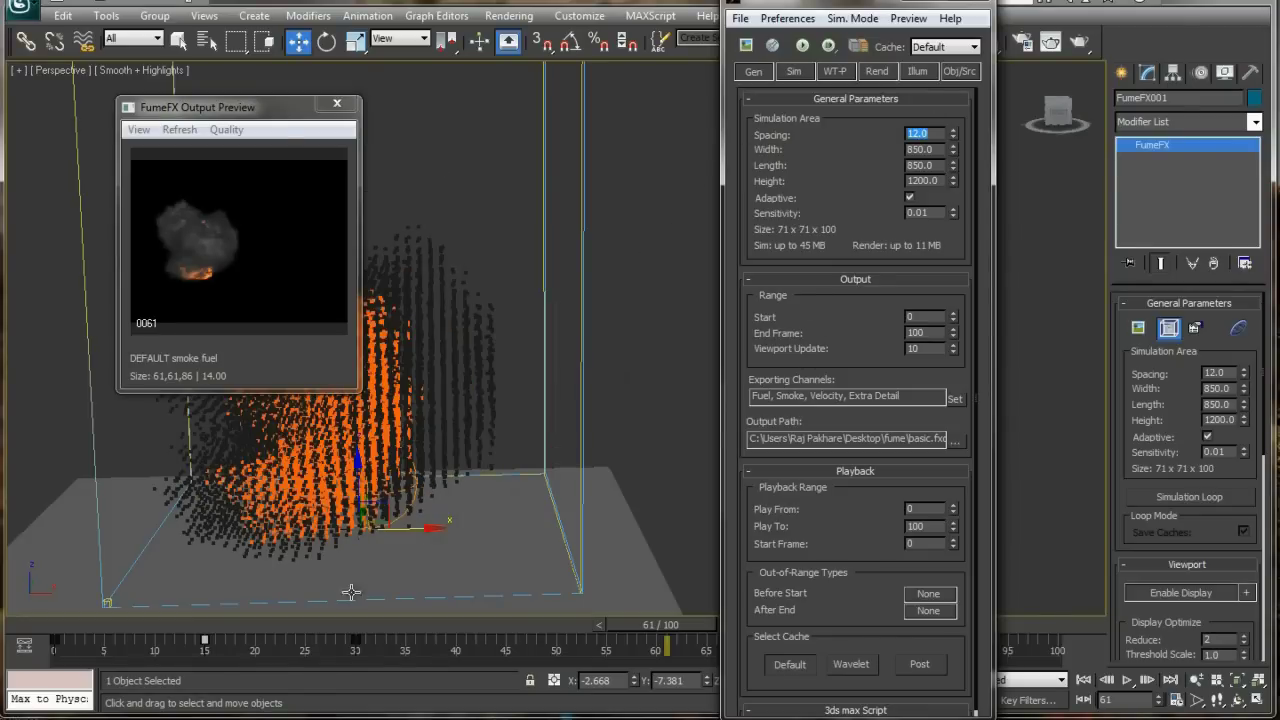
{"action": "key", "text": "Home"}
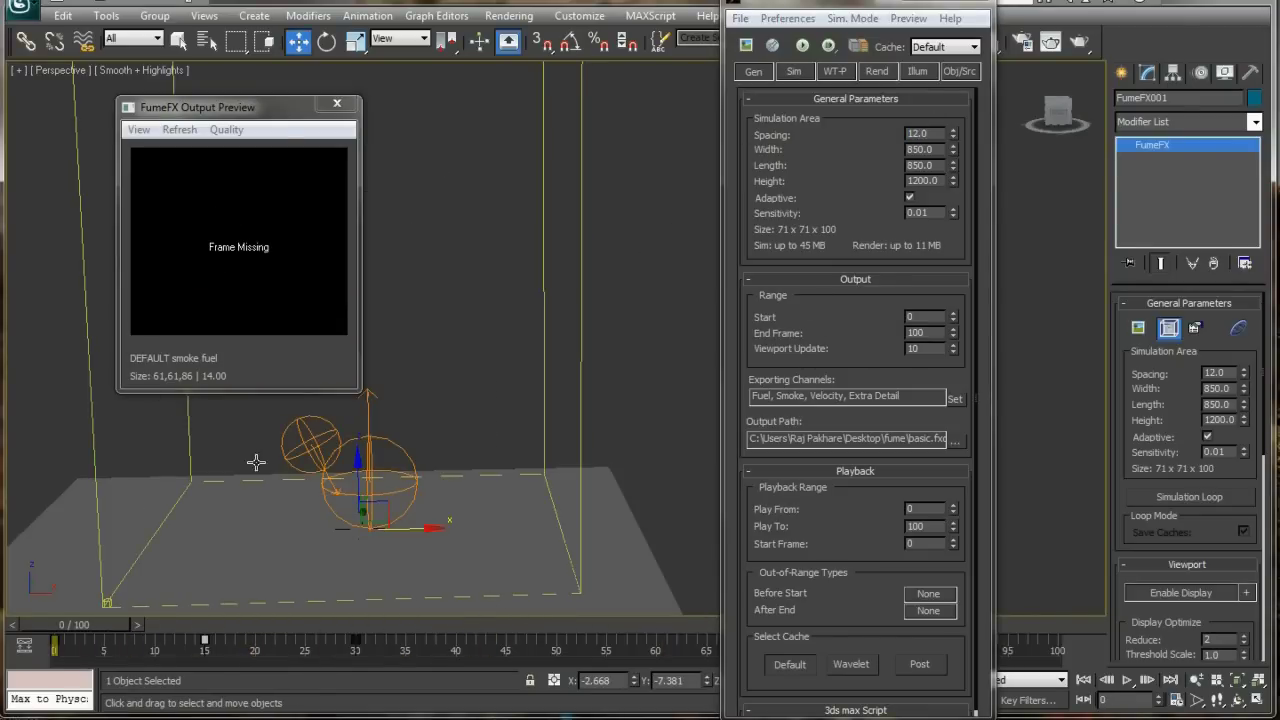
{"action": "middle_click_drag", "start_coordinate": [256, 462], "coordinate": [460, 386]}
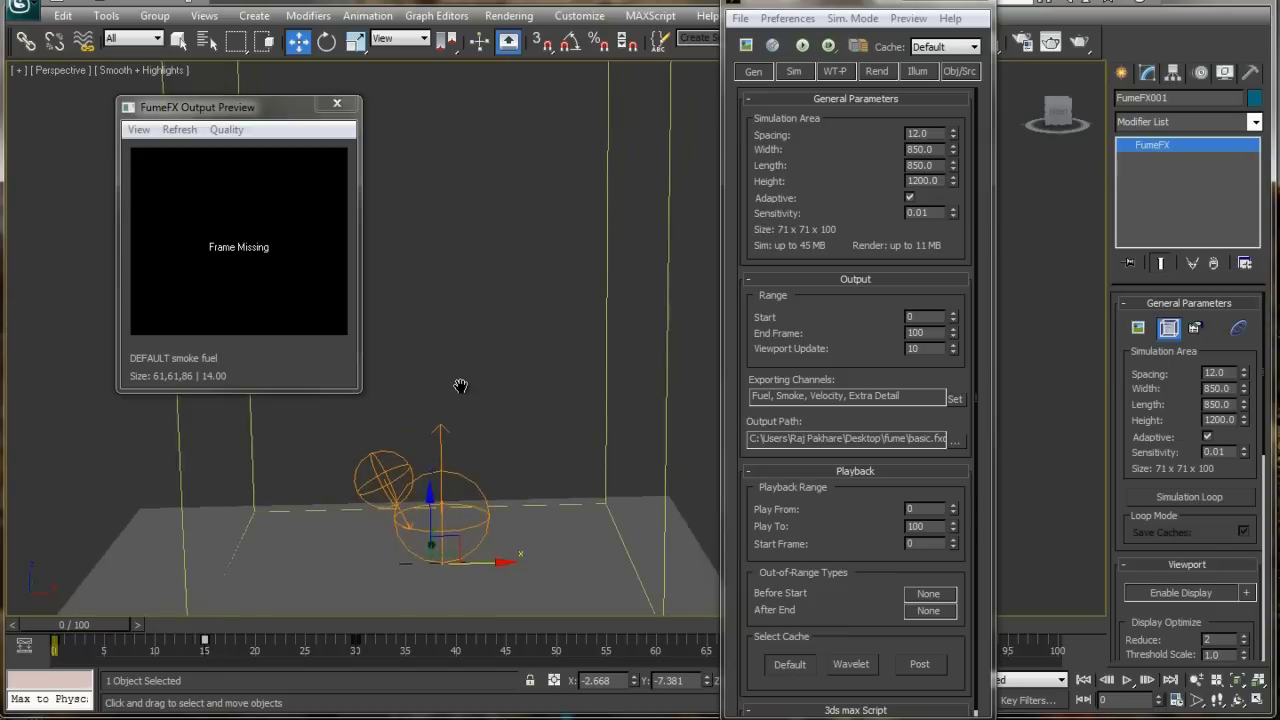
{"action": "left_click", "coordinate": [808, 48]}
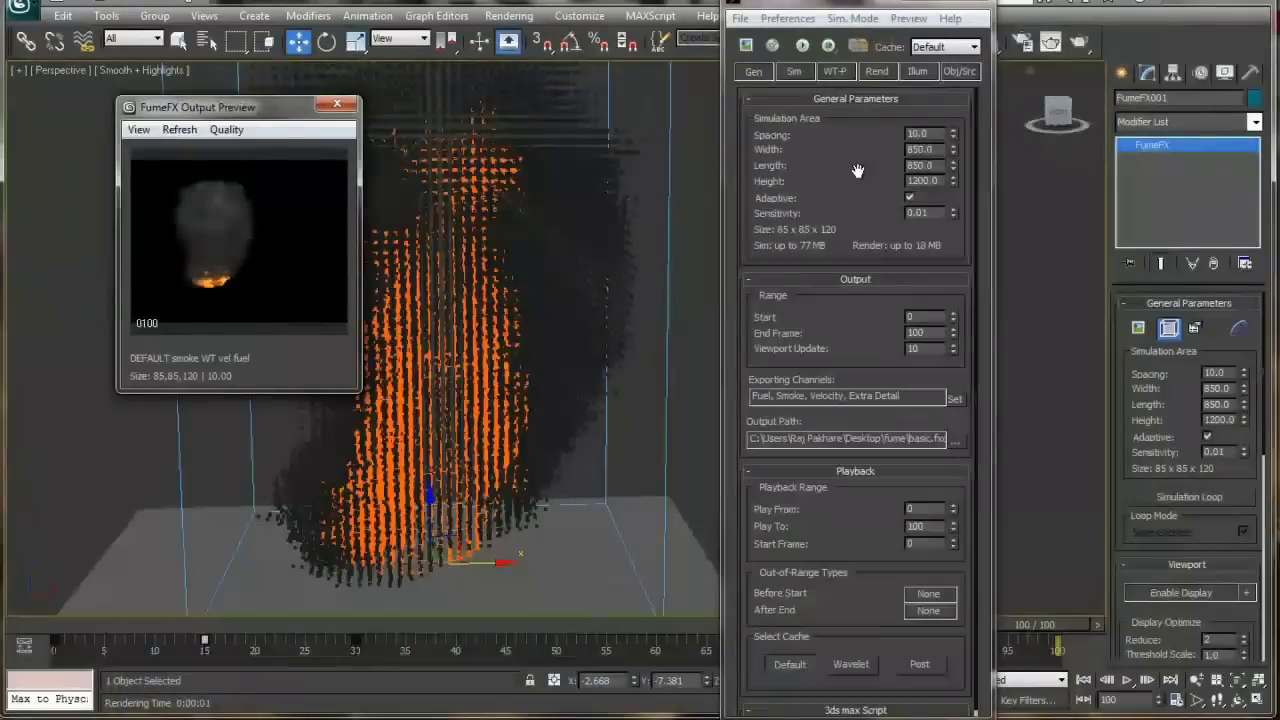
Scrub the timeline to frame 61 to review the finer explosion in the viewport and output preview
{"action": "double_click", "coordinate": [936, 133]}
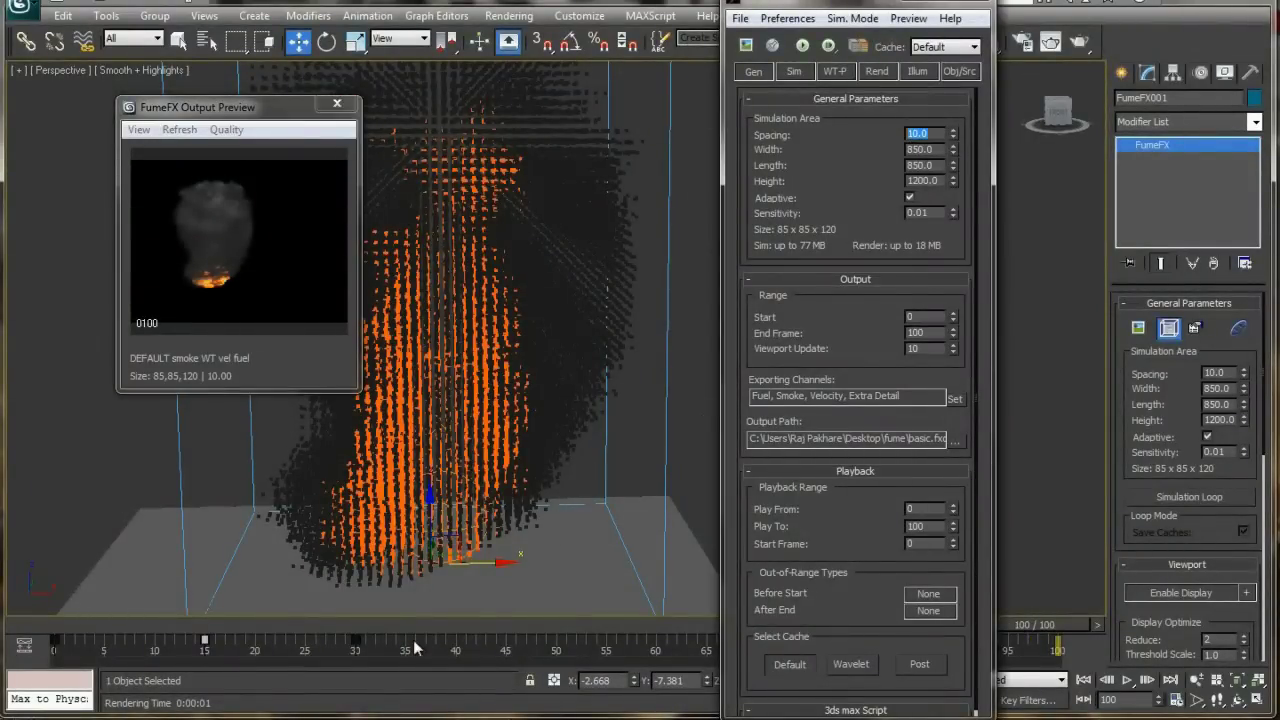
{"action": "left_click_drag", "start_coordinate": [413, 628], "coordinate": [684, 652]}
{"action": "key", "text": "w"}
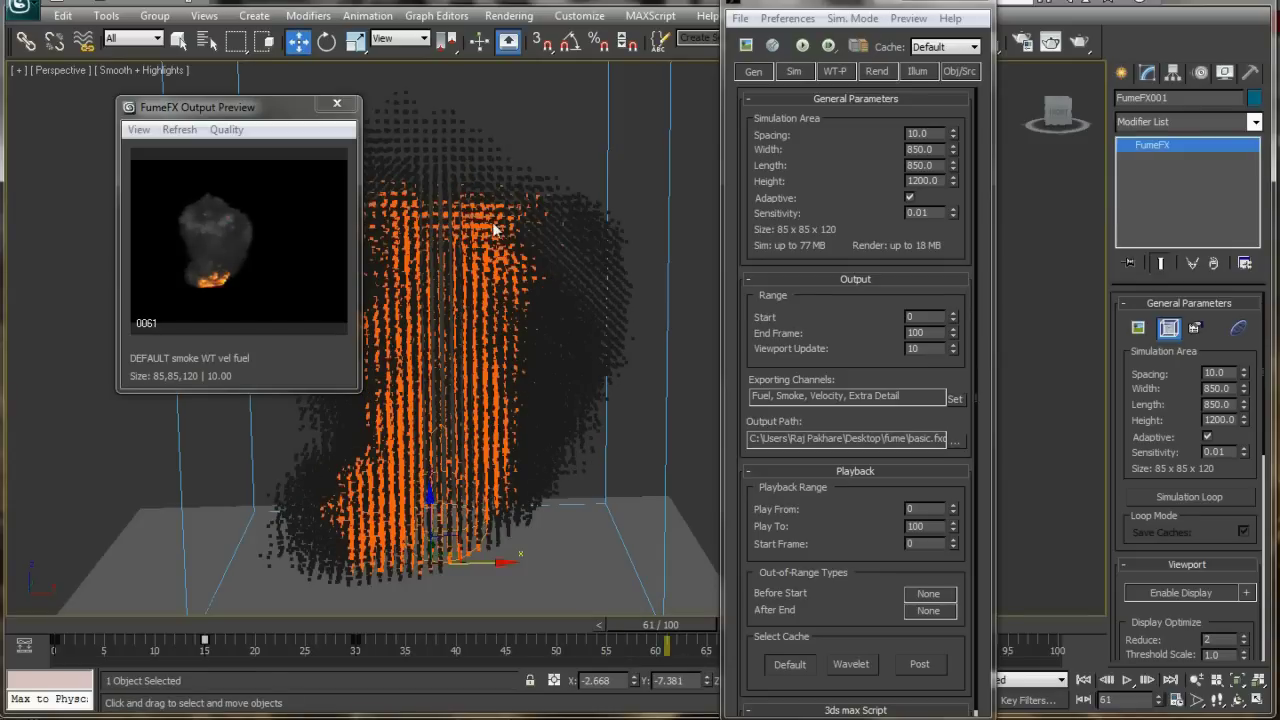
Close the FumeFX settings and output preview, deselect the container and frame the whole scene
{"action": "left_click", "coordinate": [914, 1]}
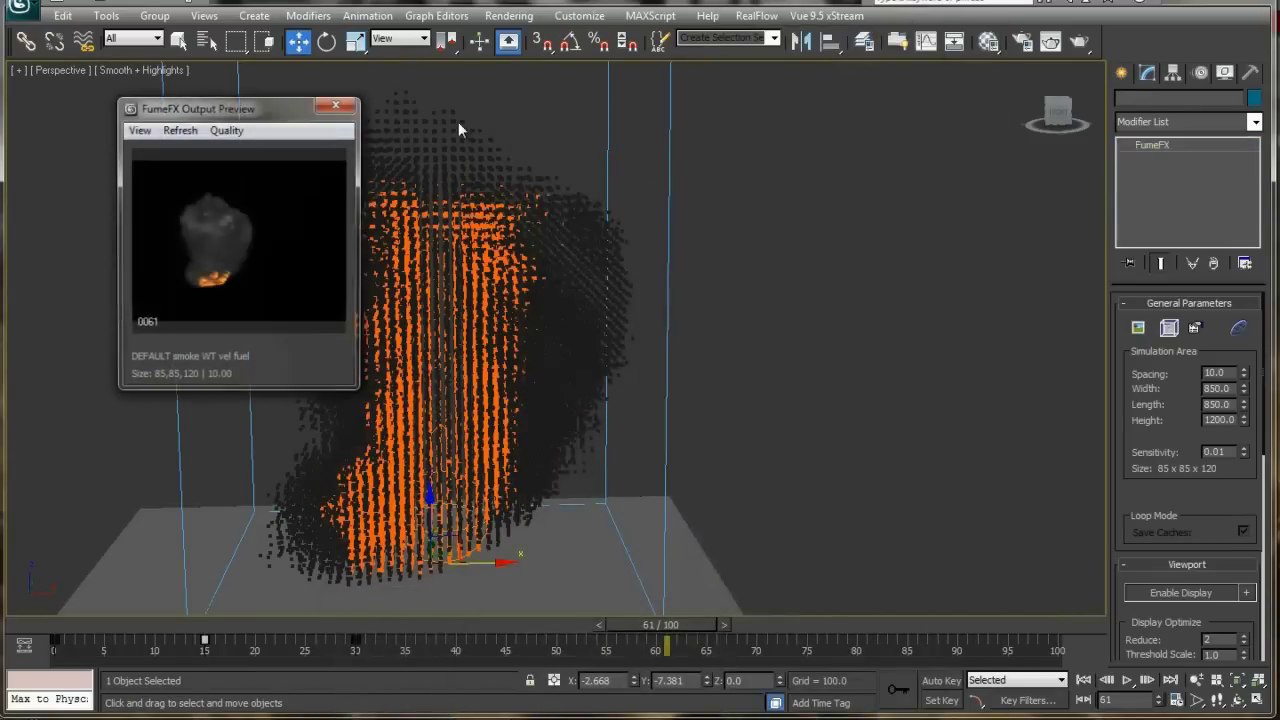
{"action": "left_click", "coordinate": [343, 105]}
{"action": "left_click", "coordinate": [551, 134]}
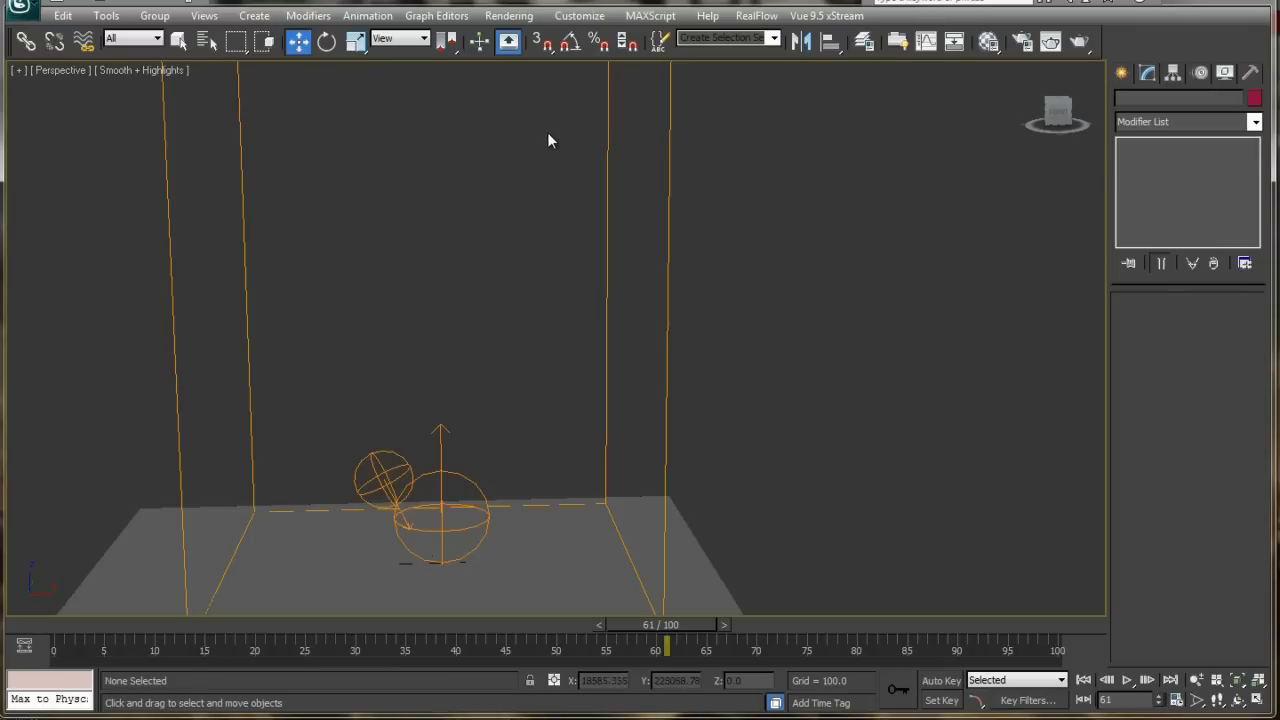
{"action": "key", "text": "z"}
Create a standard Target Direct light in the front view, placed high to one side and aimed at the base of the container
{"action": "left_click", "coordinate": [1122, 74]}
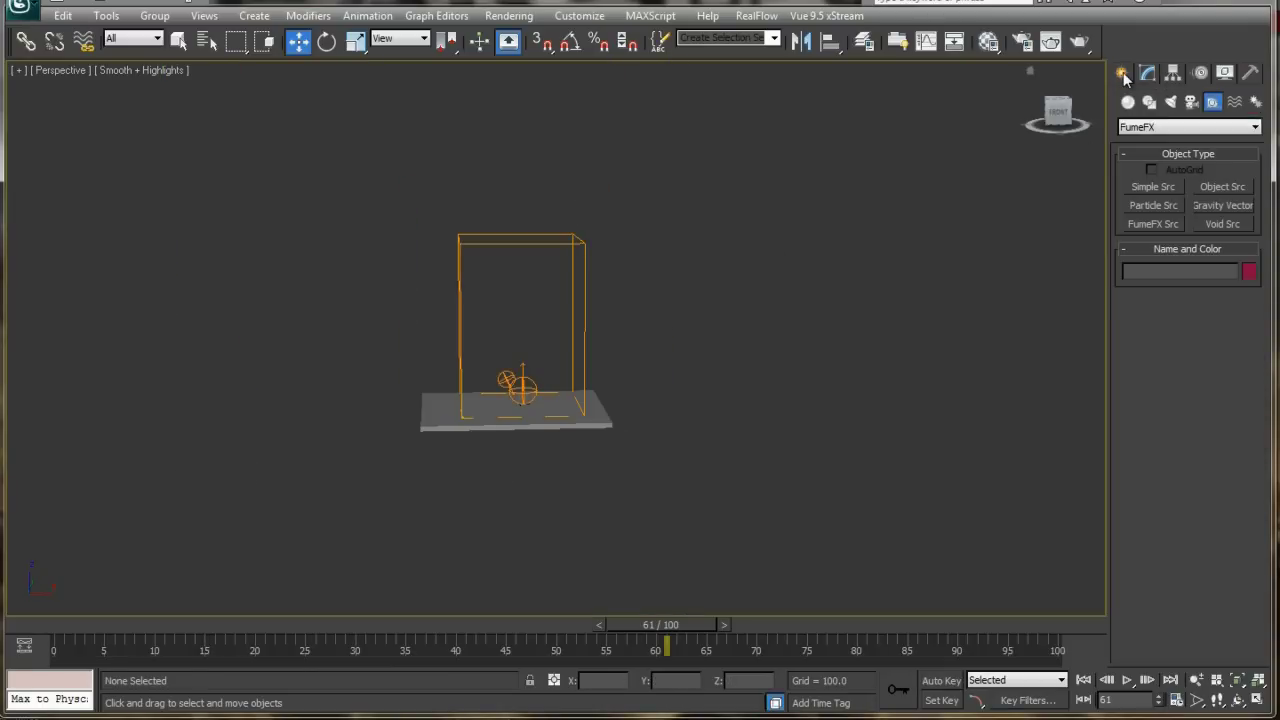
{"action": "left_click", "coordinate": [1170, 101]}
{"action": "left_click", "coordinate": [1150, 127]}
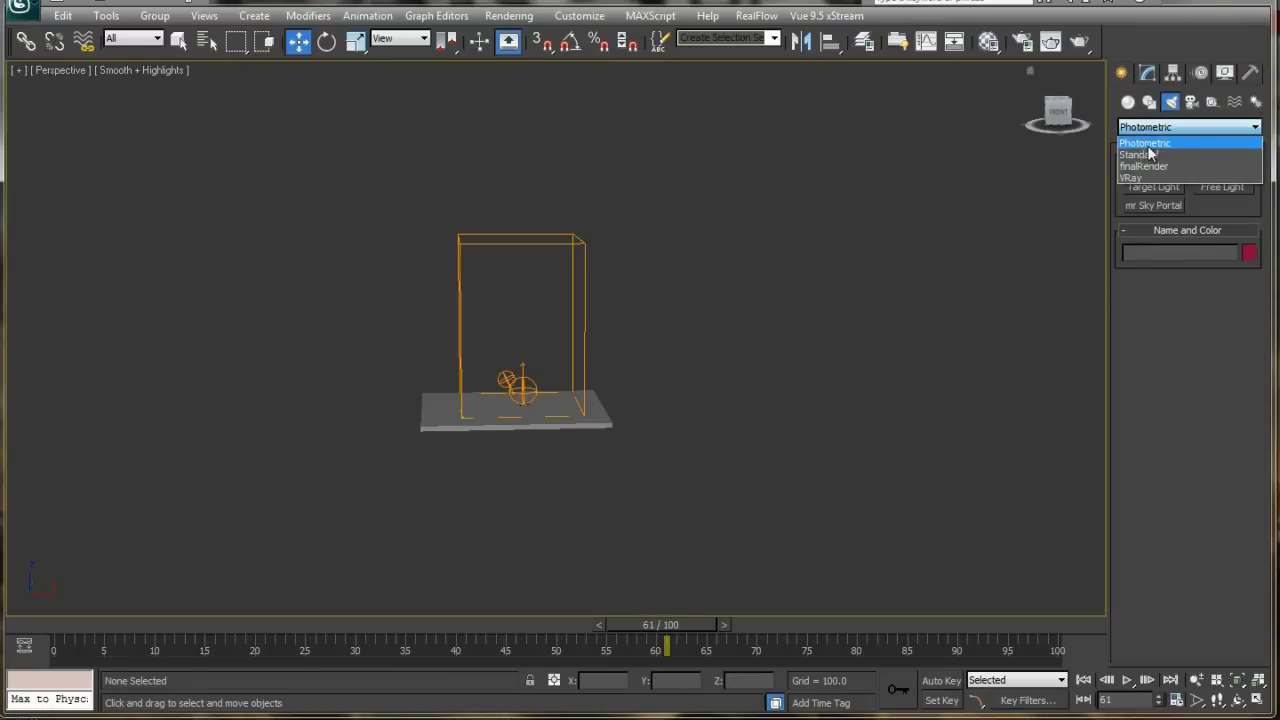
{"action": "left_click", "coordinate": [1149, 154]}
{"action": "left_click", "coordinate": [1154, 205]}
{"action": "middle_click_drag", "start_coordinate": [614, 355], "coordinate": [619, 358]}
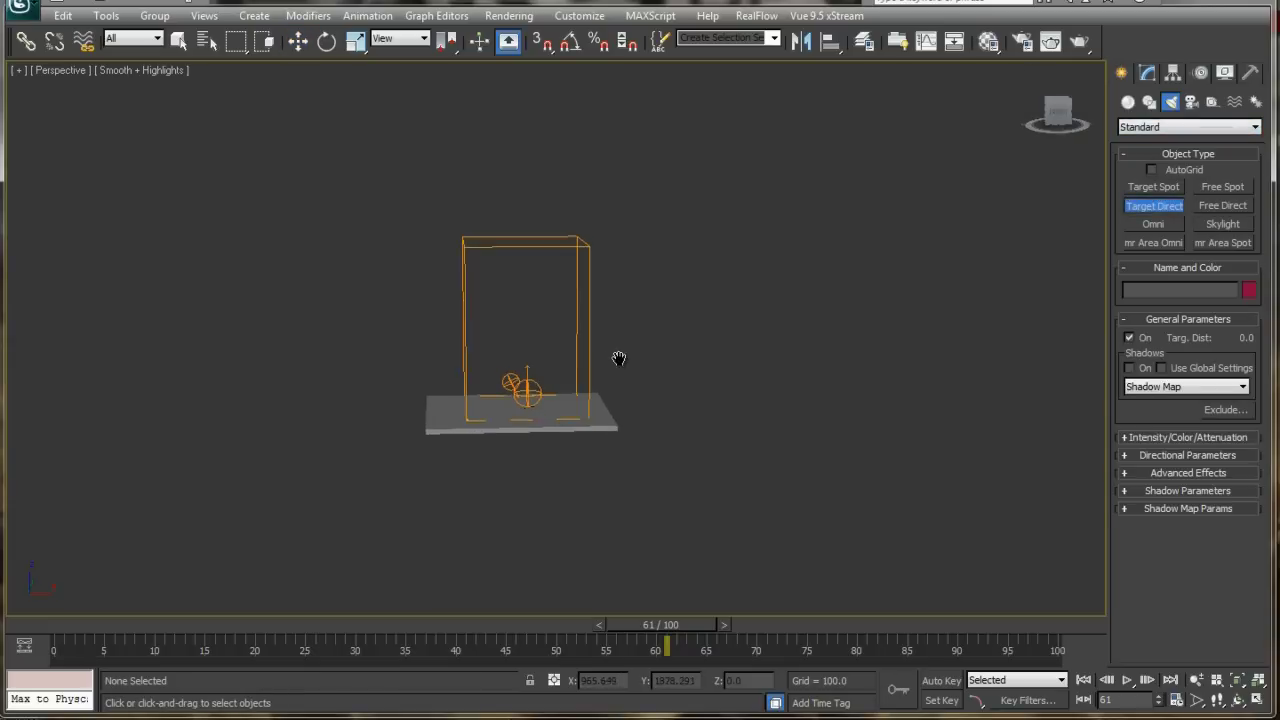
{"action": "key", "text": "f"}
{"action": "scroll", "coordinate": [591, 428], "scroll_direction": "down", "scroll_amount": 6}
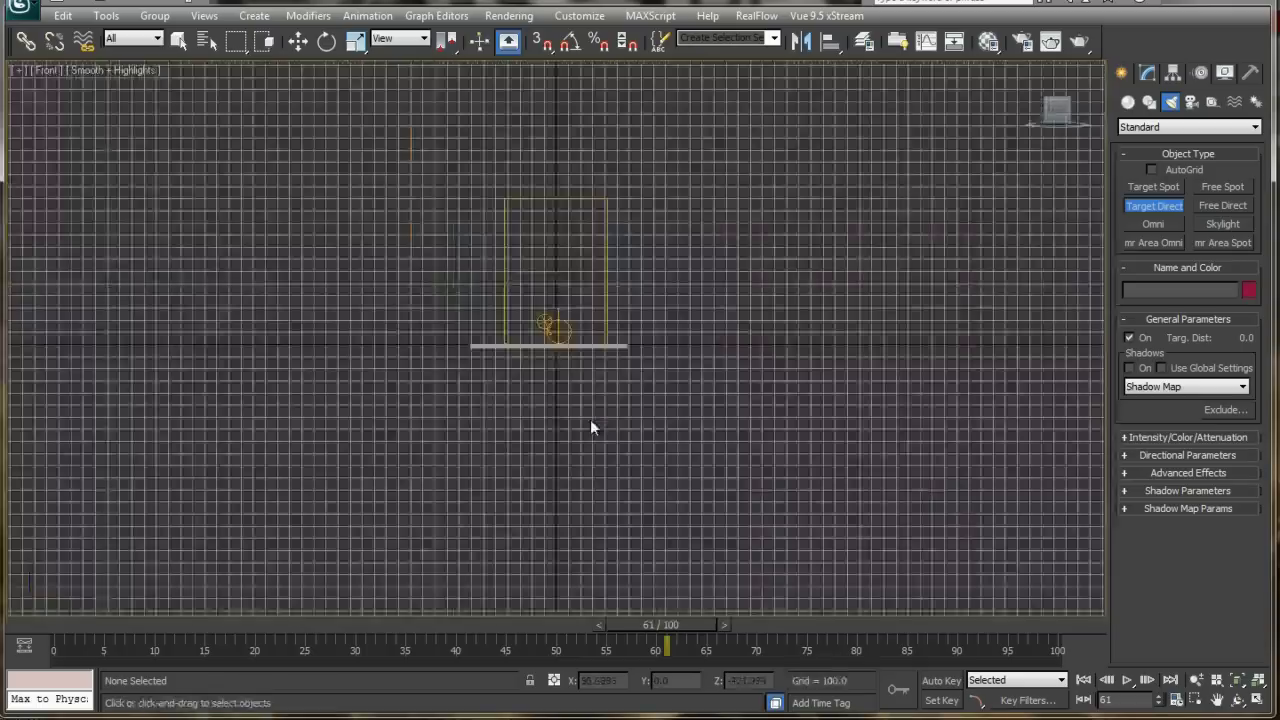
{"action": "scroll", "coordinate": [590, 420], "scroll_direction": "down", "scroll_amount": 3}
{"action": "middle_click_drag", "start_coordinate": [552, 285], "coordinate": [560, 378]}
{"action": "left_click_drag", "start_coordinate": [386, 118], "coordinate": [565, 424]}
{"action": "key", "text": "w"}
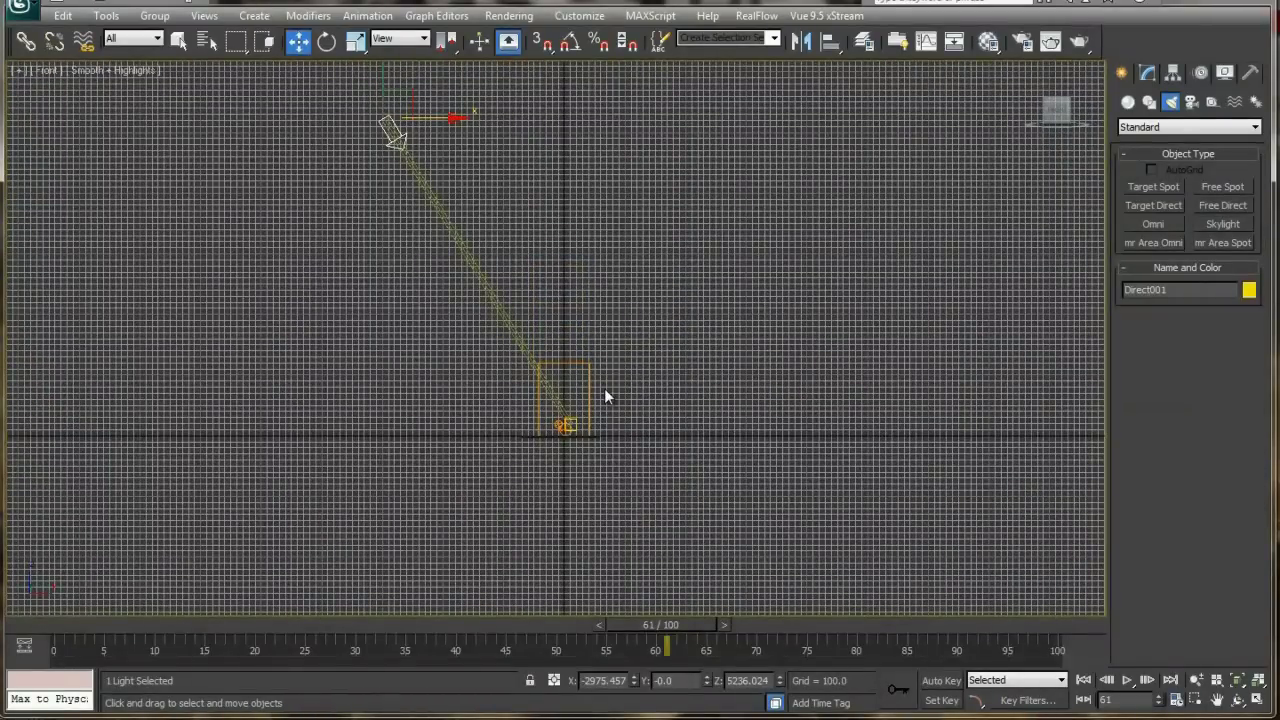
In the perspective view, move the directional light along the Y axis to about -1240
{"action": "key", "text": "p"}
{"action": "middle_click_drag", "start_coordinate": [528, 328], "coordinate": [549, 406], "text": "alt"}
{"action": "left_click_drag", "start_coordinate": [360, 250], "coordinate": [507, 299]}
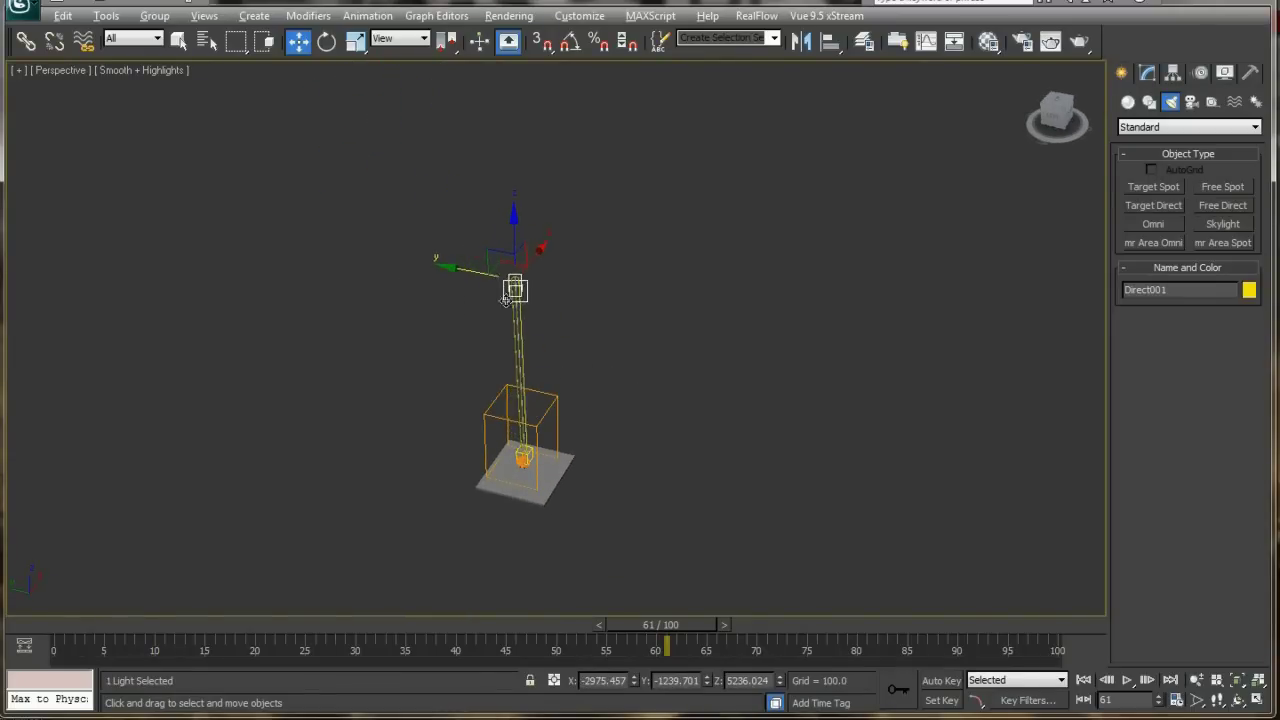
{"action": "middle_click_drag", "start_coordinate": [507, 299], "coordinate": [449, 166], "text": "alt"}
Turn on Shadow Map shadows for the directional light
{"action": "right_click", "coordinate": [736, 282]}
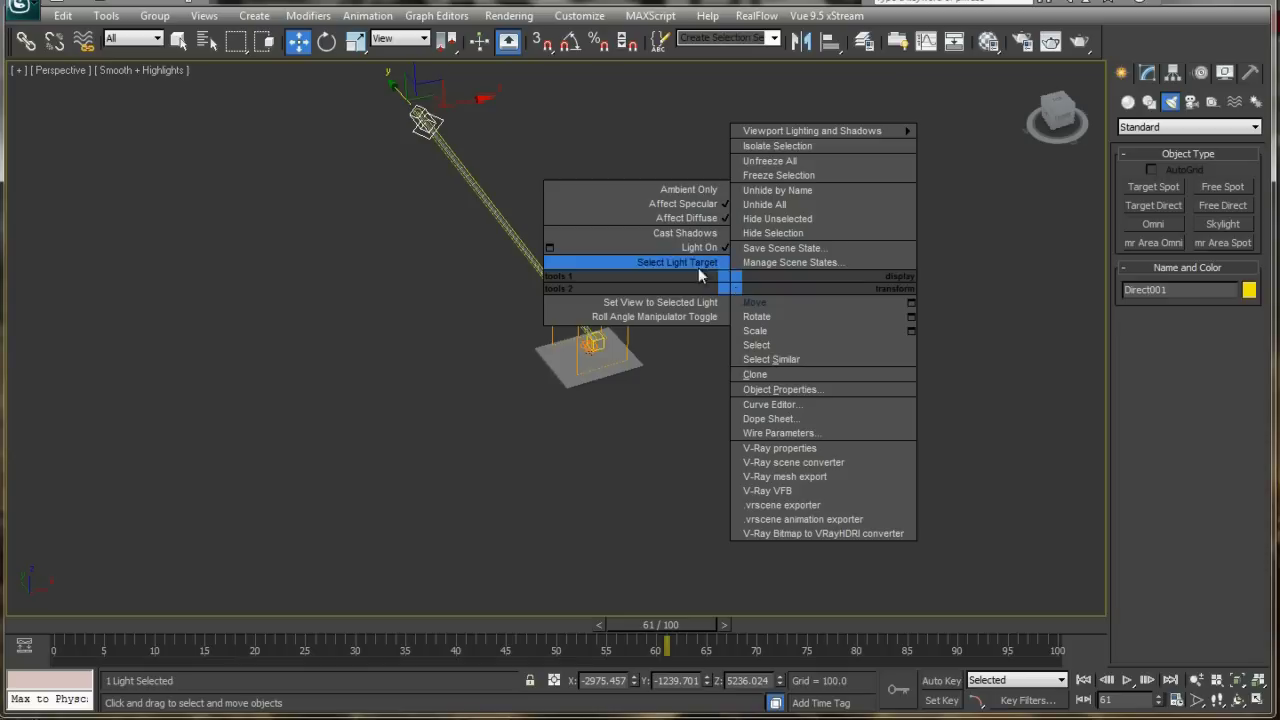
{"action": "left_click", "coordinate": [699, 267]}
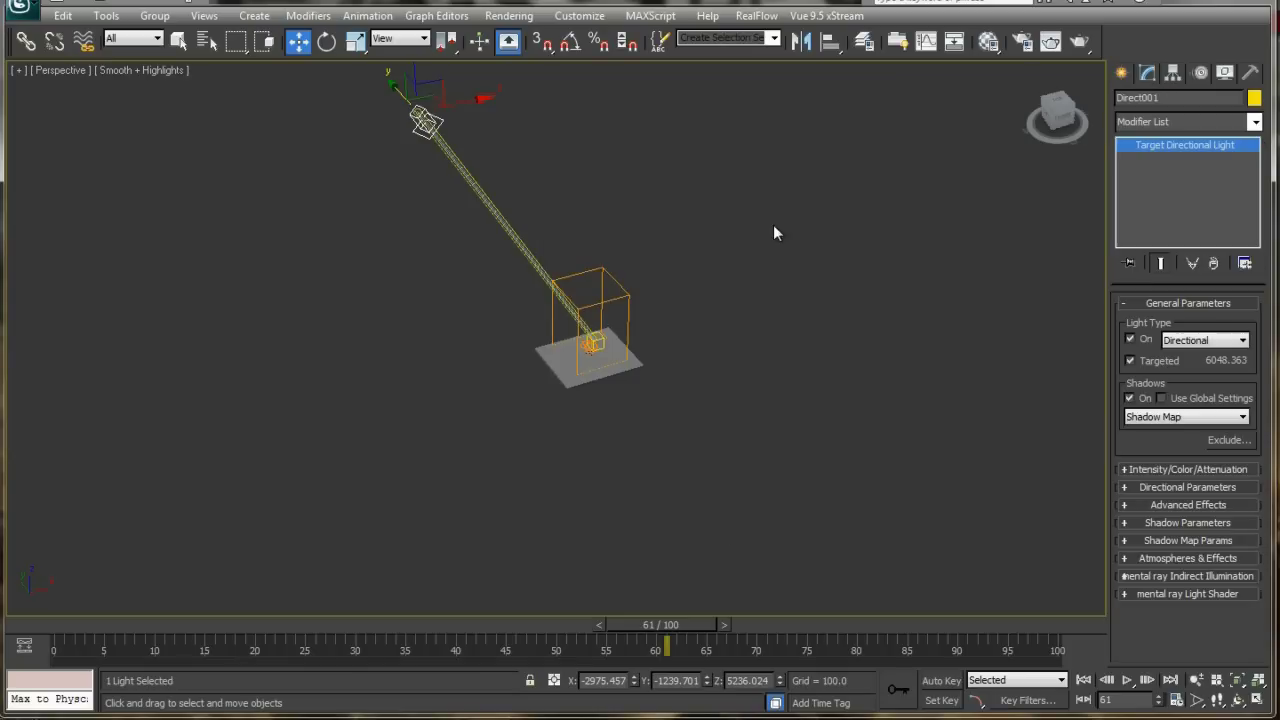
{"action": "scroll", "coordinate": [764, 236], "scroll_direction": "up", "scroll_amount": 3}
{"action": "middle_click_drag", "start_coordinate": [796, 319], "coordinate": [802, 394]}
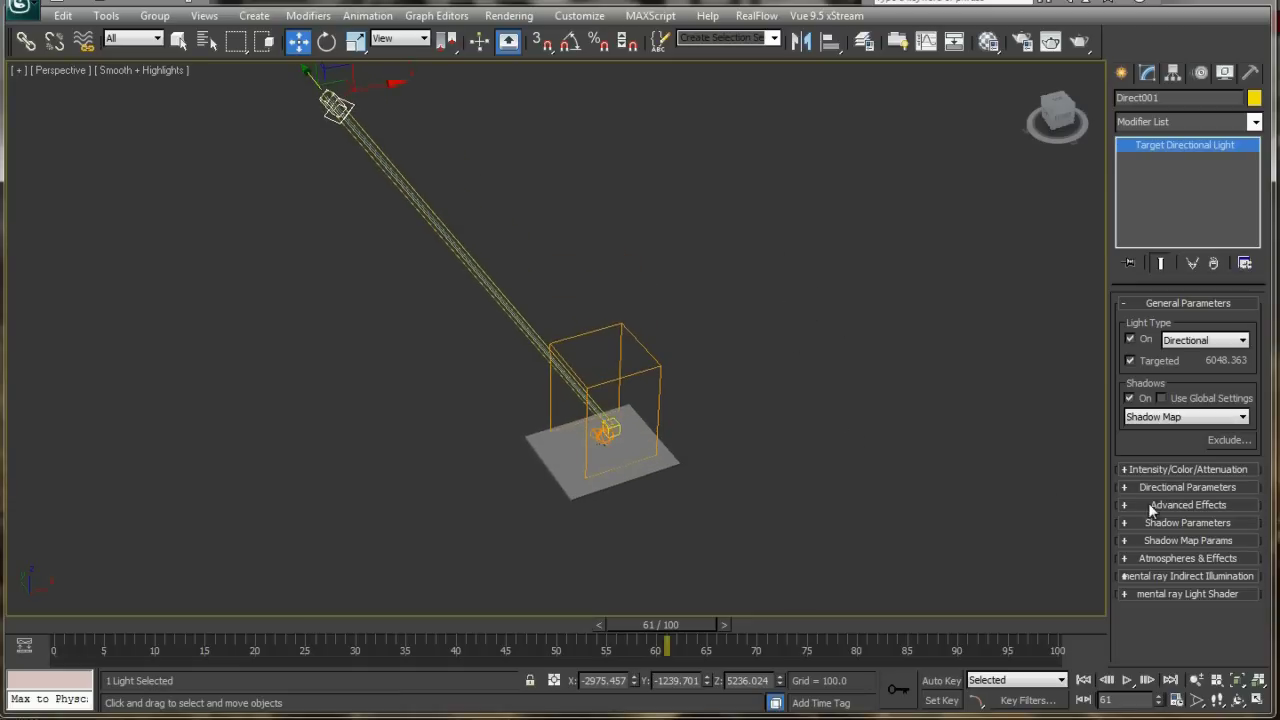
Expand the light's directional, advanced effects and shadow parameters and enable Atmosphere Shadows
{"action": "left_click", "coordinate": [1172, 508]}
{"action": "left_click", "coordinate": [1162, 487]}
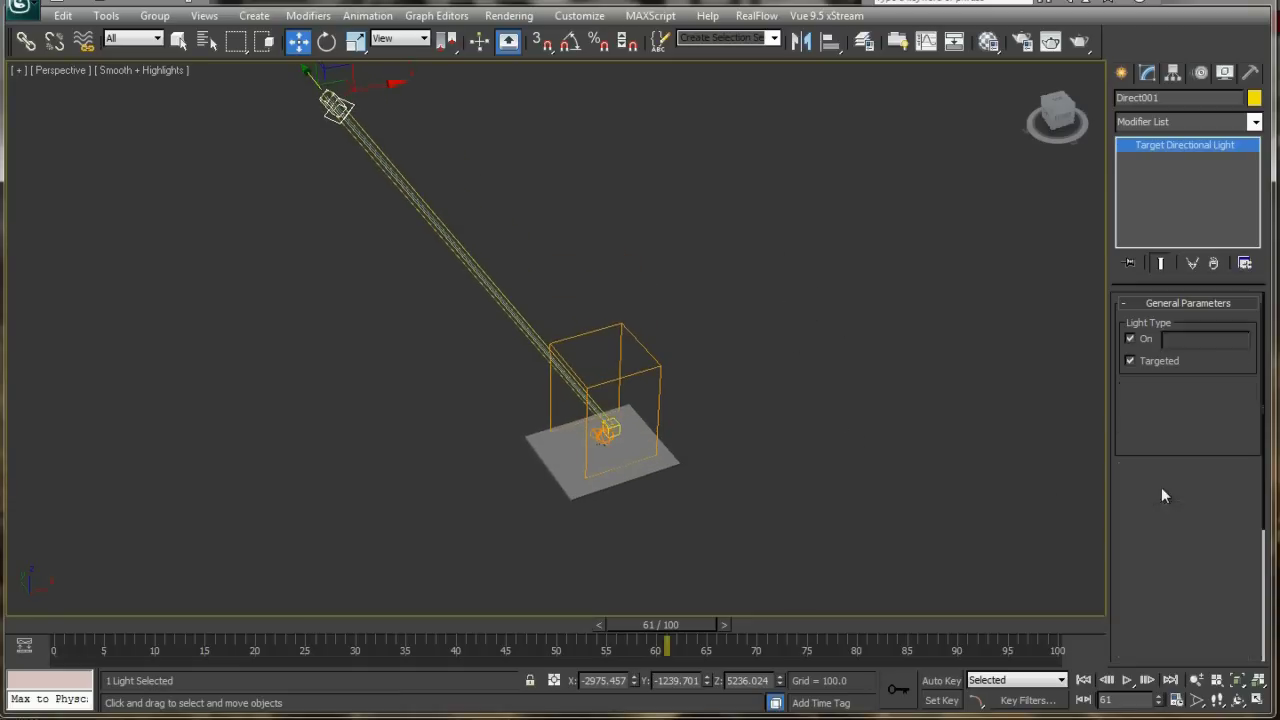
{"action": "scroll", "coordinate": [1165, 510], "scroll_direction": "down", "scroll_amount": 3}
{"action": "scroll", "coordinate": [1166, 524], "scroll_direction": "down", "scroll_amount": 1}
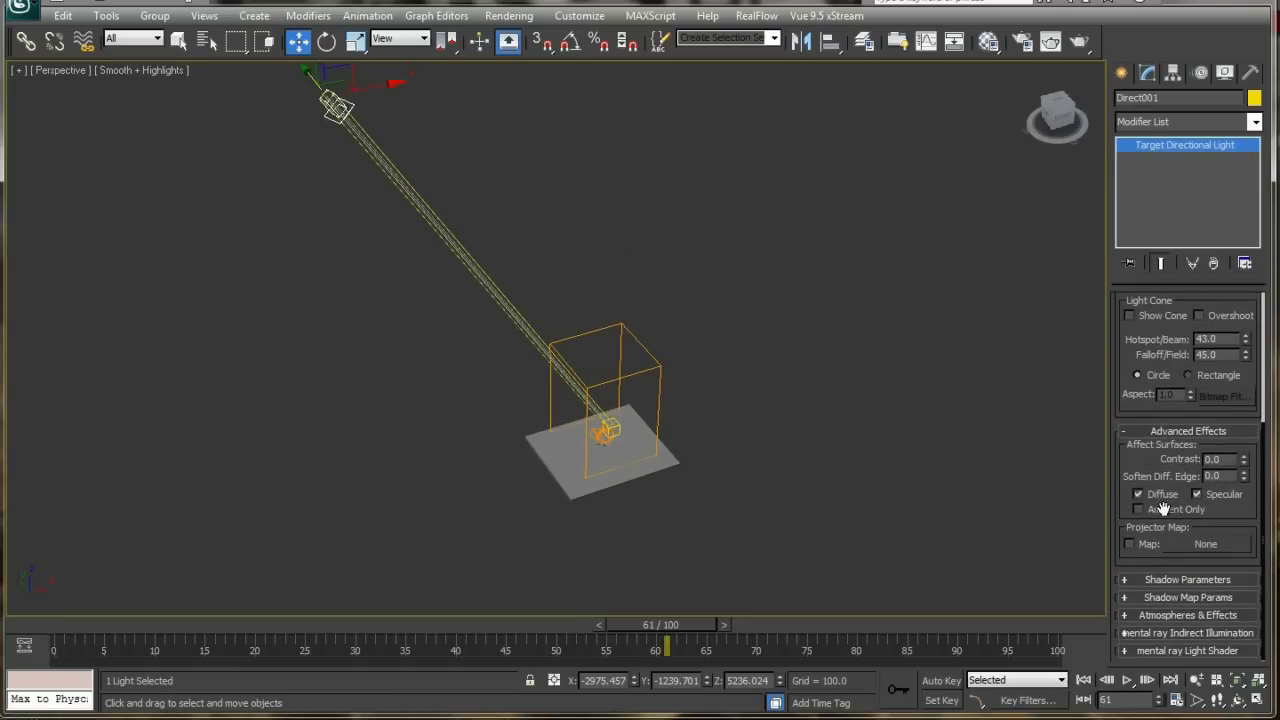
{"action": "left_click", "coordinate": [1172, 577]}
{"action": "scroll", "coordinate": [1160, 590], "scroll_direction": "down", "scroll_amount": 1}
{"action": "scroll", "coordinate": [1160, 590], "scroll_direction": "down", "scroll_amount": 1}
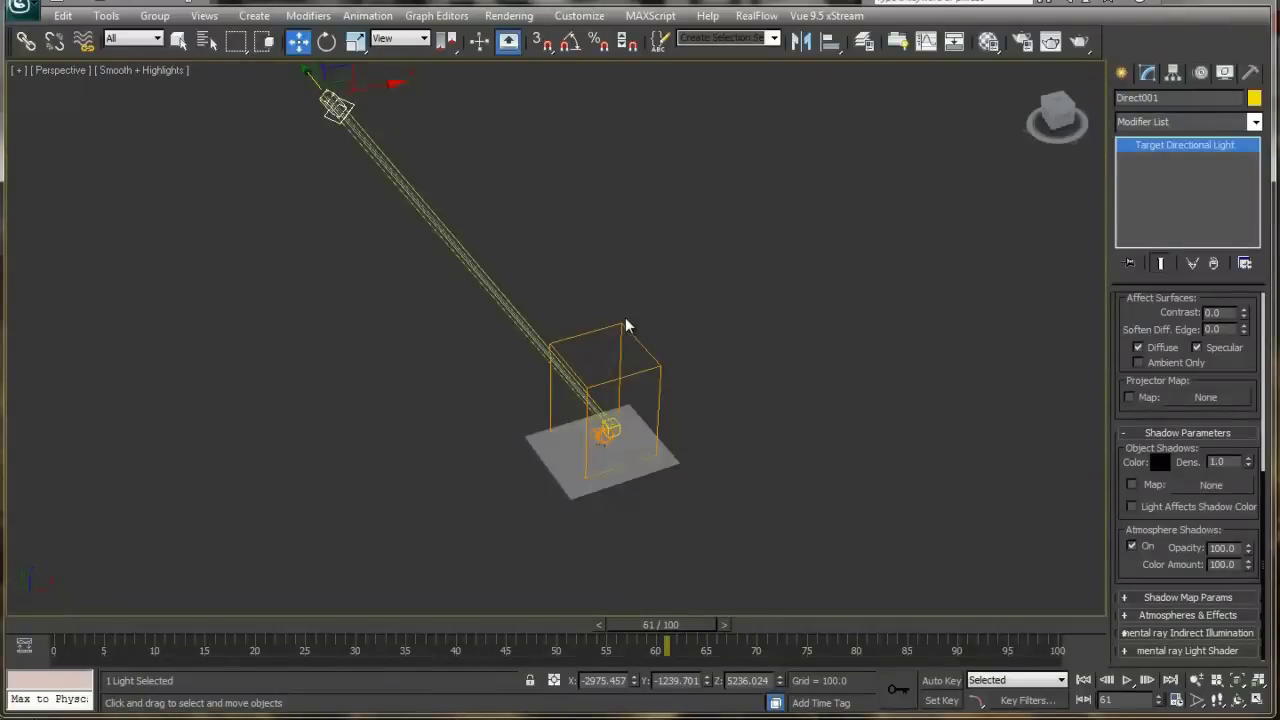
Adjust the directional light's Hotspot/Beam and Falloff/Field sizes to fit the container
{"action": "scroll", "coordinate": [626, 325], "scroll_direction": "up", "scroll_amount": 4}
{"action": "scroll", "coordinate": [660, 440], "scroll_direction": "down", "scroll_amount": 6}
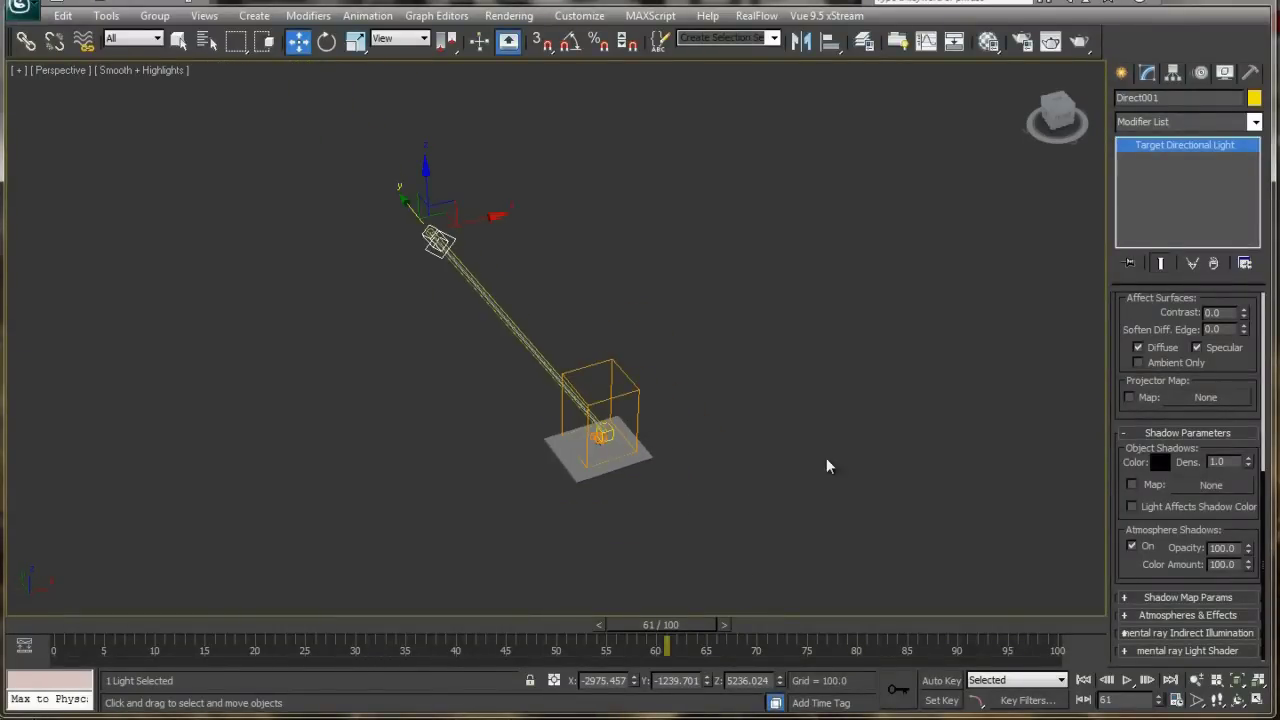
{"action": "scroll", "coordinate": [1150, 313], "scroll_direction": "up", "scroll_amount": 5}
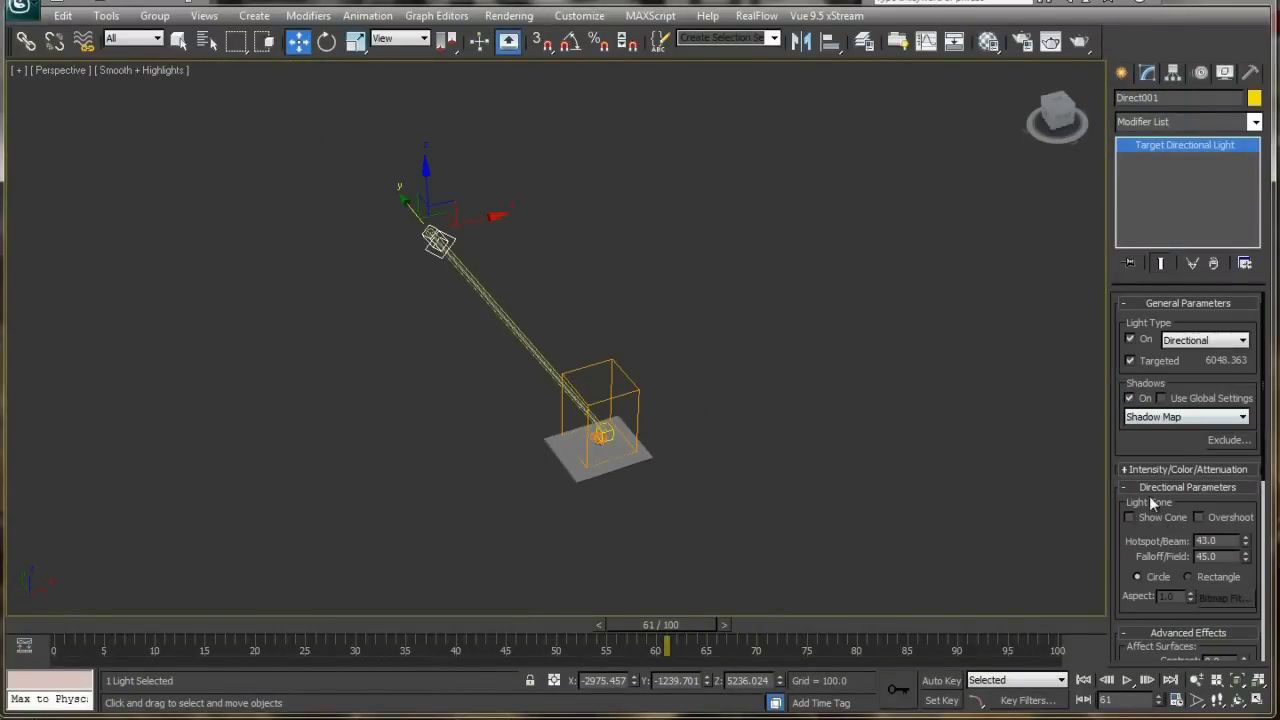
{"action": "left_click_drag", "start_coordinate": [1245, 541], "coordinate": [1130, 233]}
{"action": "left_click_drag", "start_coordinate": [1245, 558], "coordinate": [1245, 625]}
Reopen the FumeFX container's settings and add the directional light Direct001 to its illumination lights
{"action": "middle_click_drag", "start_coordinate": [640, 450], "coordinate": [595, 393], "text": "alt"}
{"action": "left_click", "coordinate": [616, 430]}
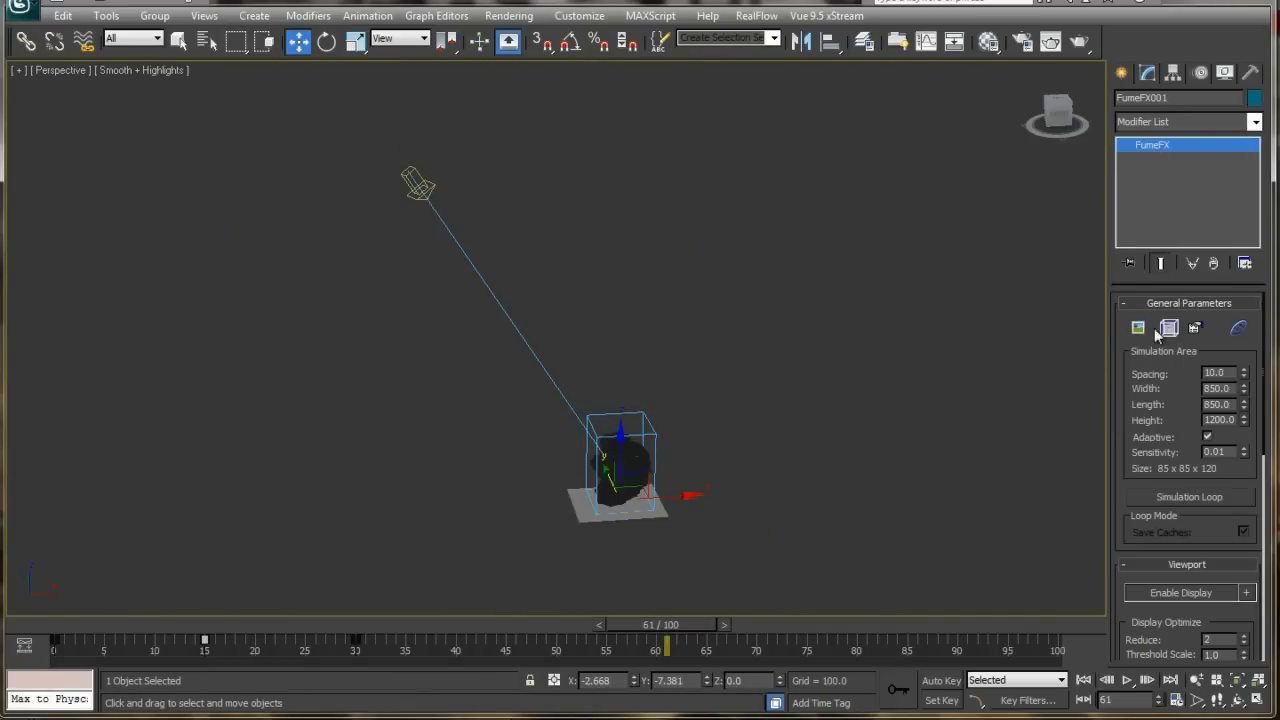
{"action": "left_click", "coordinate": [1169, 328]}
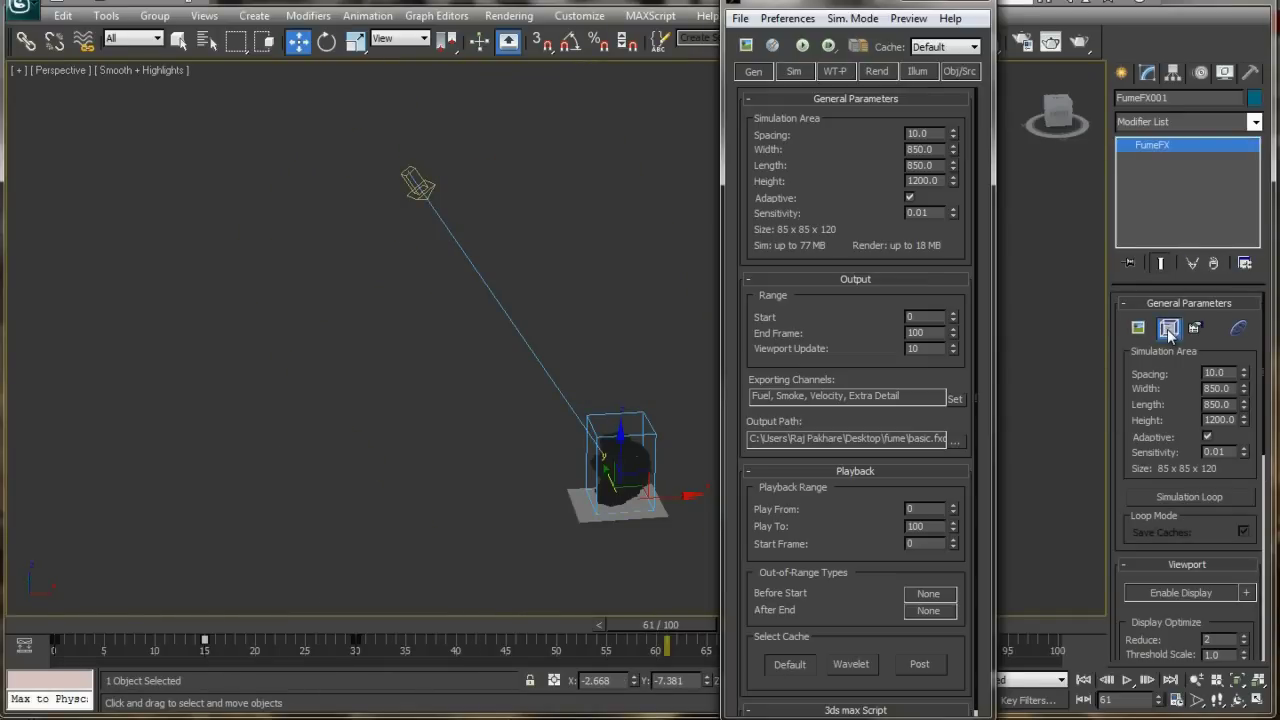
{"action": "left_click", "coordinate": [920, 71]}
{"action": "left_click", "coordinate": [767, 224]}
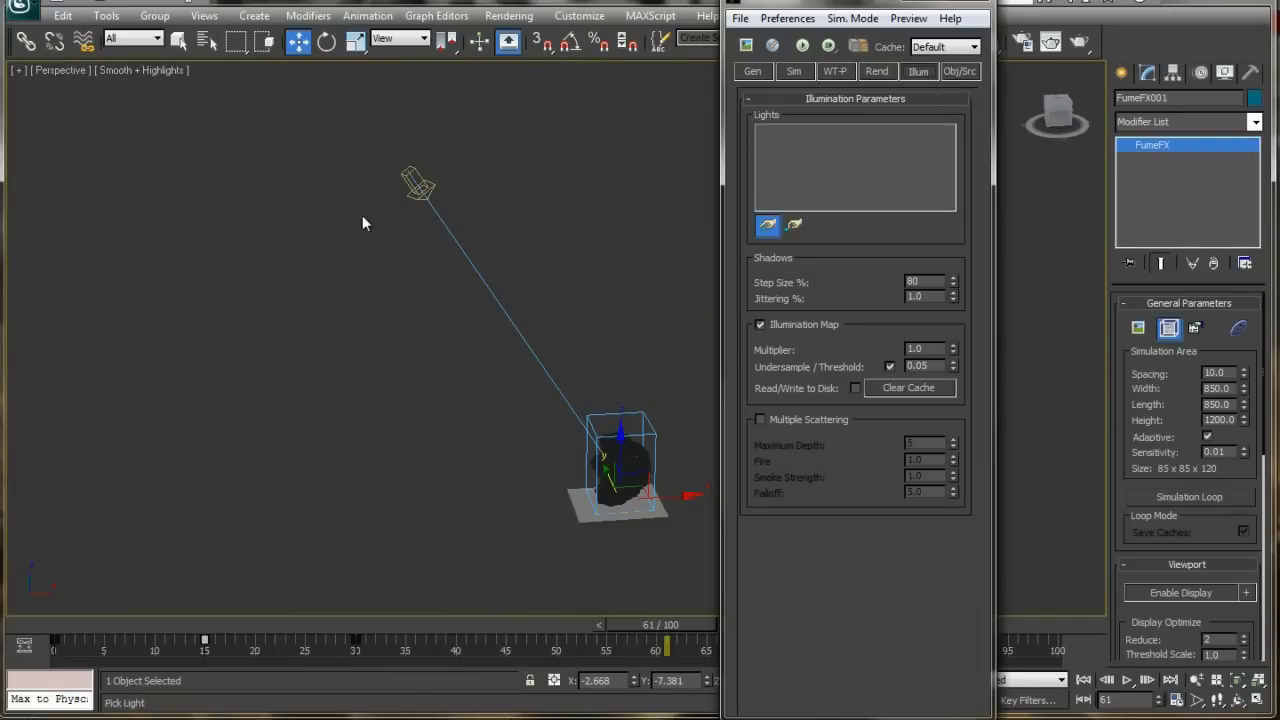
{"action": "left_click", "coordinate": [419, 183]}
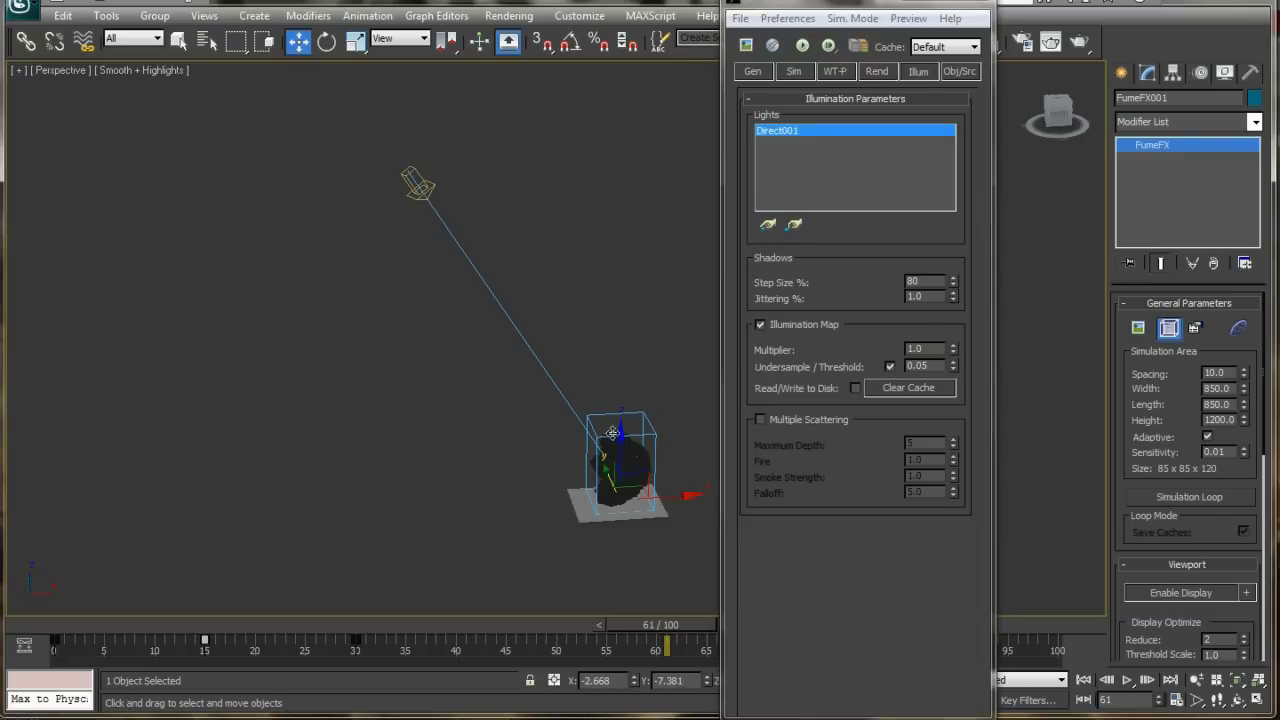
Reselect the container and generate an output preview of frame 61 to check the explosion's new lighting
{"action": "left_click", "coordinate": [677, 294]}
{"action": "scroll", "coordinate": [652, 413], "scroll_direction": "up", "scroll_amount": 5}
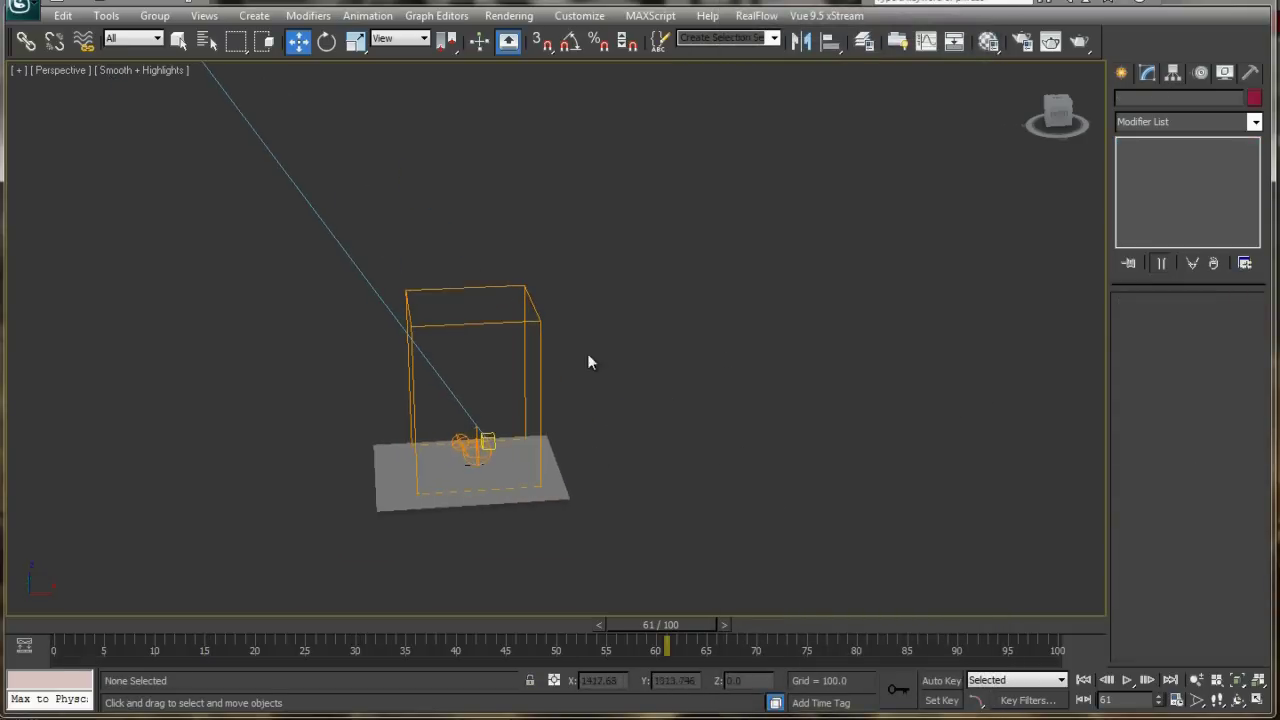
{"action": "left_click", "coordinate": [520, 330]}
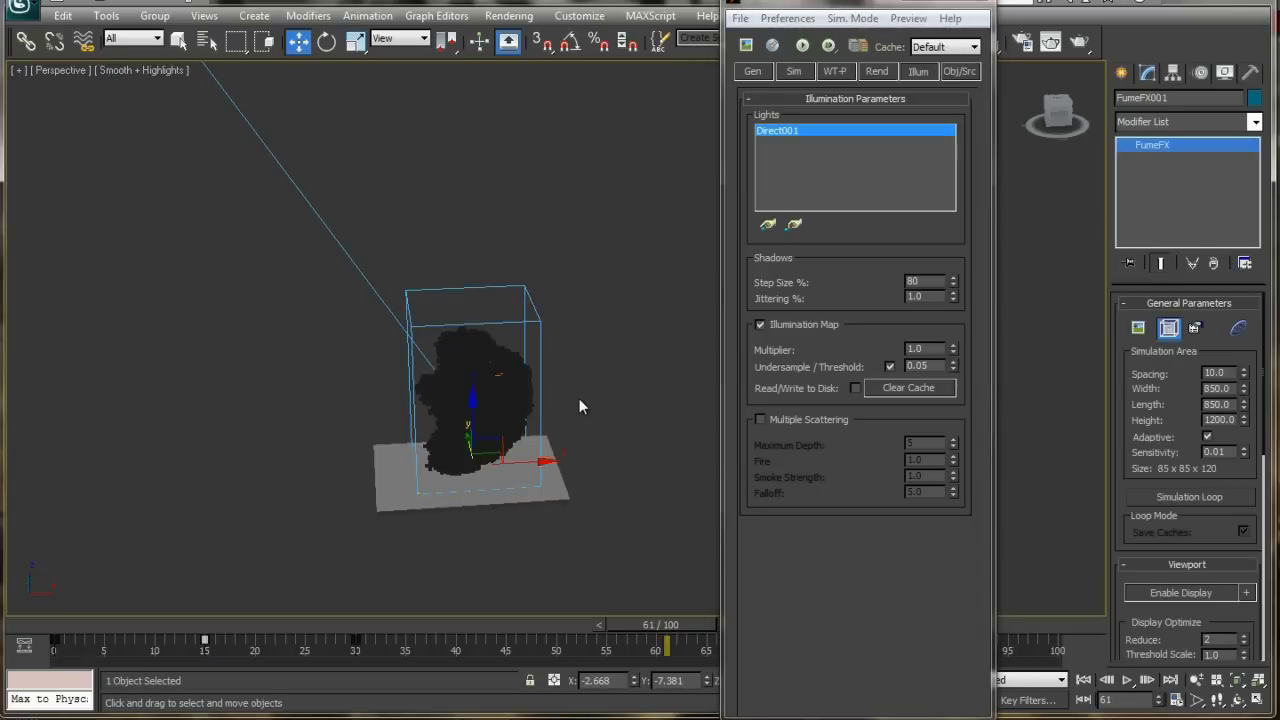
{"action": "left_click", "coordinate": [745, 47]}
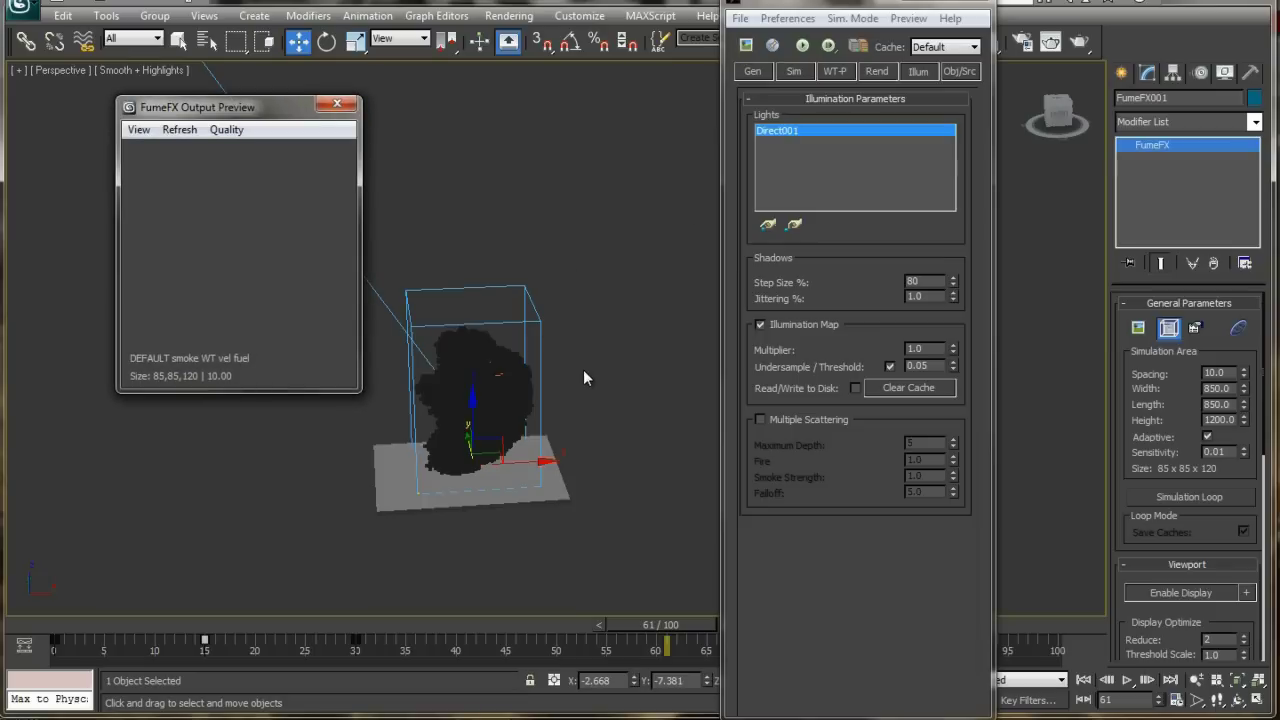
{"action": "middle_click_drag", "start_coordinate": [562, 357], "coordinate": [551, 390]}
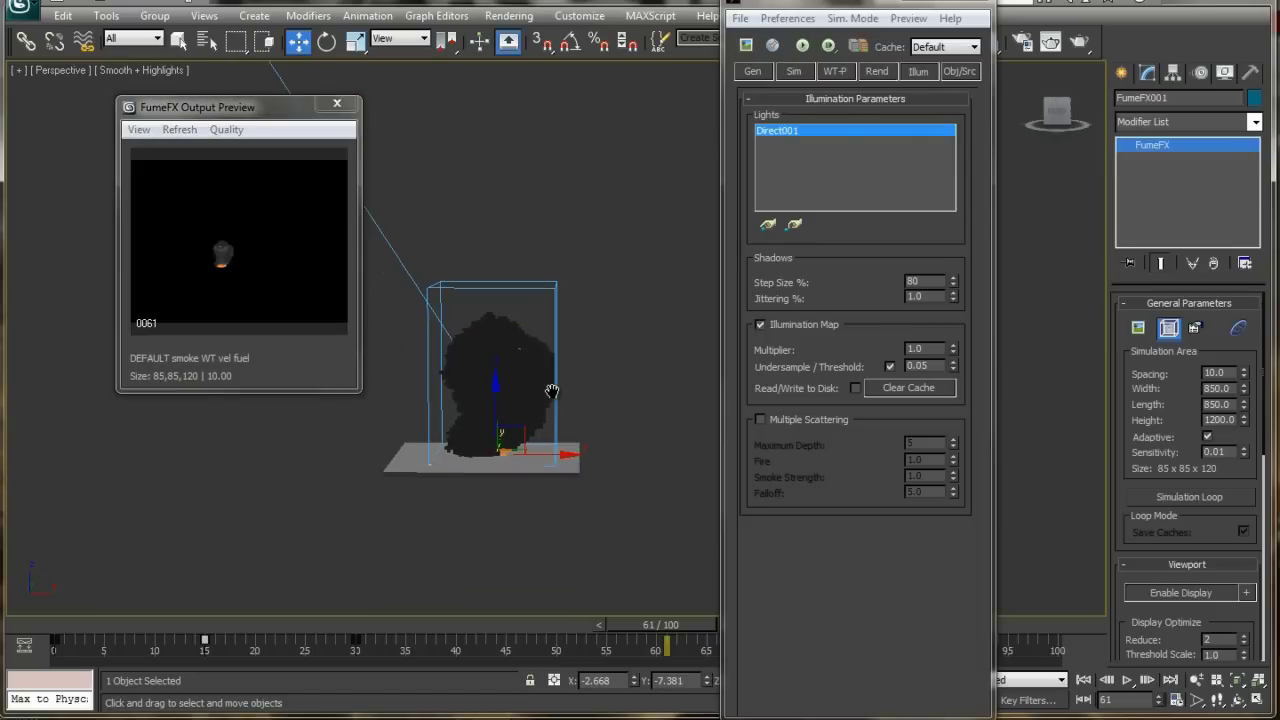
{"action": "scroll", "coordinate": [520, 480], "scroll_direction": "up", "scroll_amount": 2}
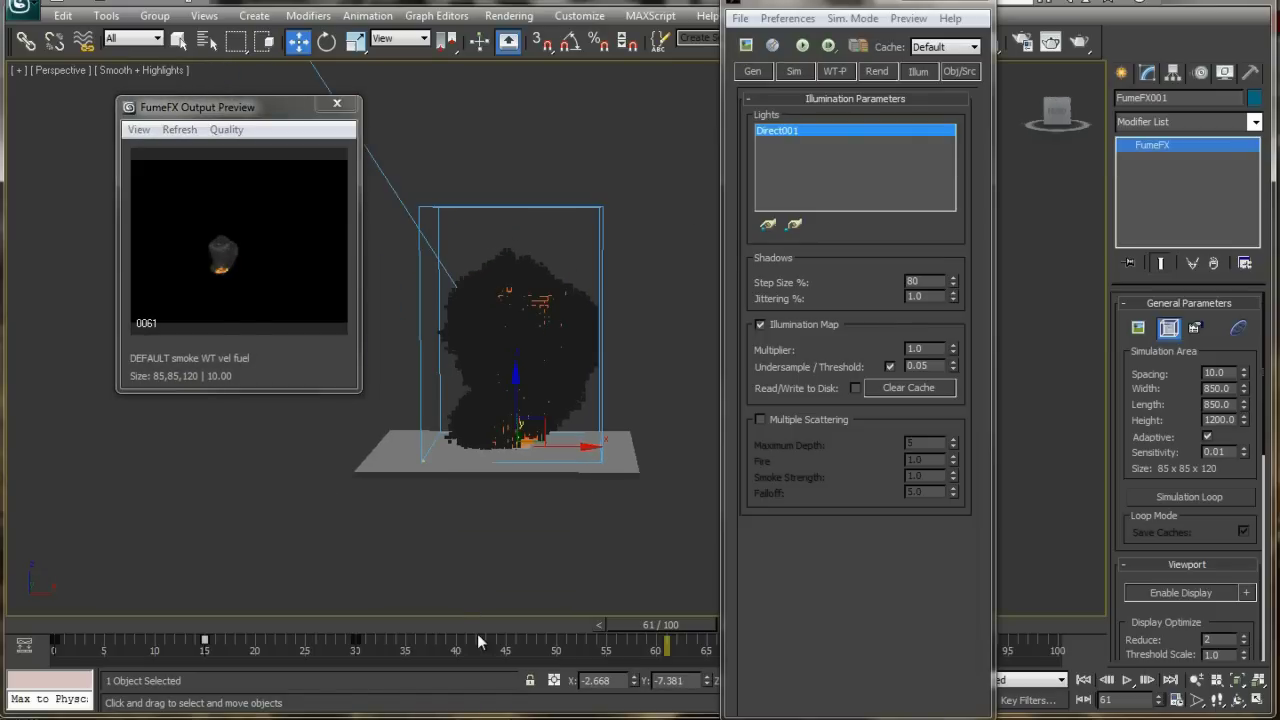
Go to frame 29 and set the container's viewport display Reduce value to 4
{"action": "left_click_drag", "start_coordinate": [380, 645], "coordinate": [347, 646]}
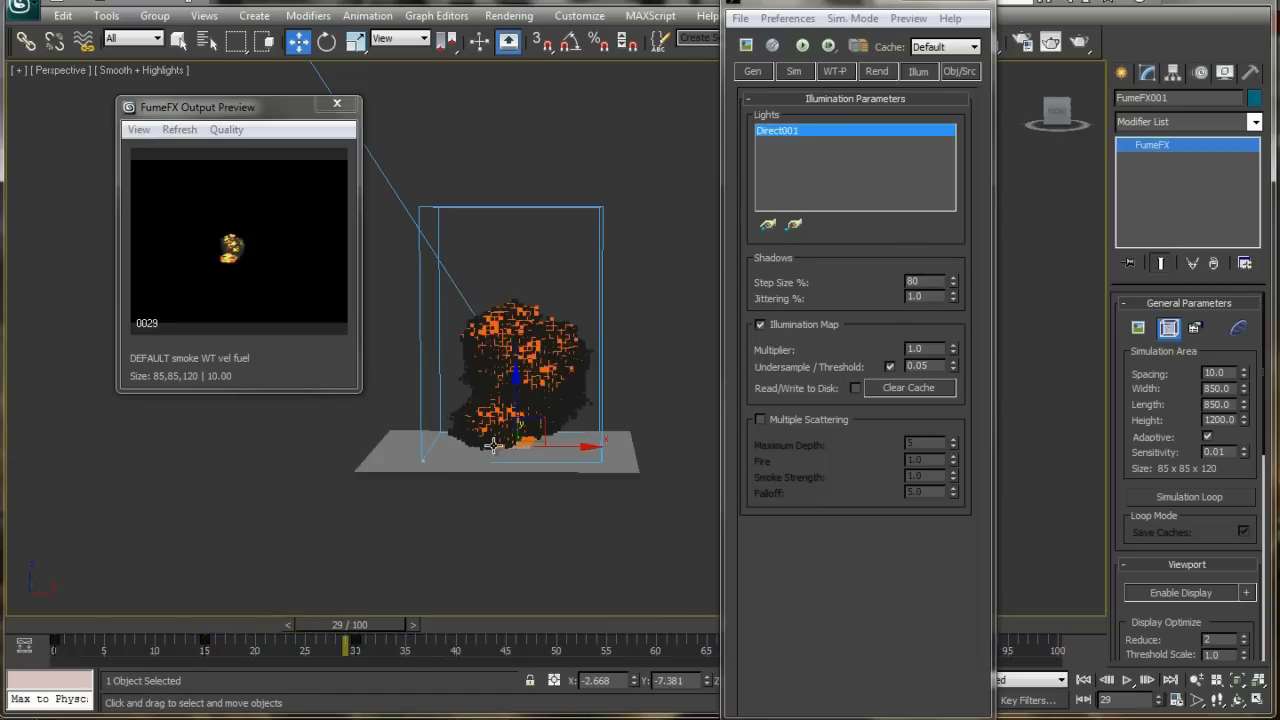
{"action": "scroll", "coordinate": [509, 441], "scroll_direction": "up", "scroll_amount": 3}
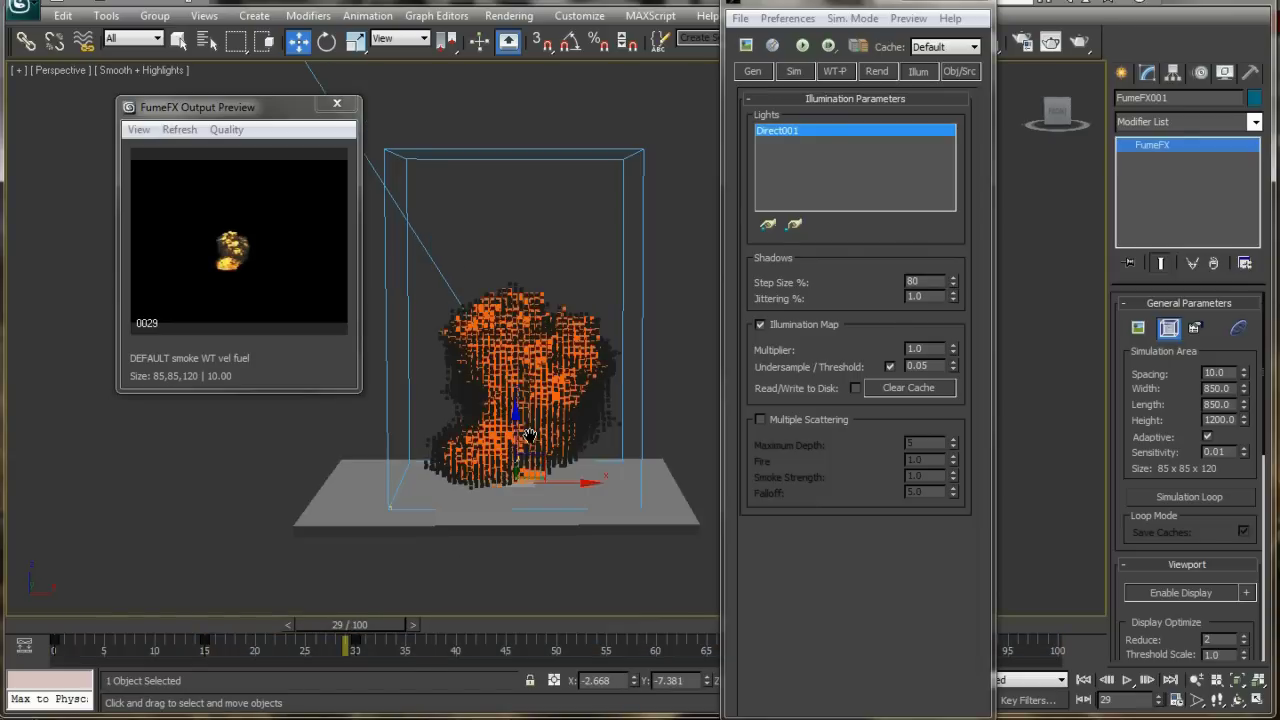
{"action": "scroll", "coordinate": [1200, 440], "scroll_direction": "down", "scroll_amount": 3}
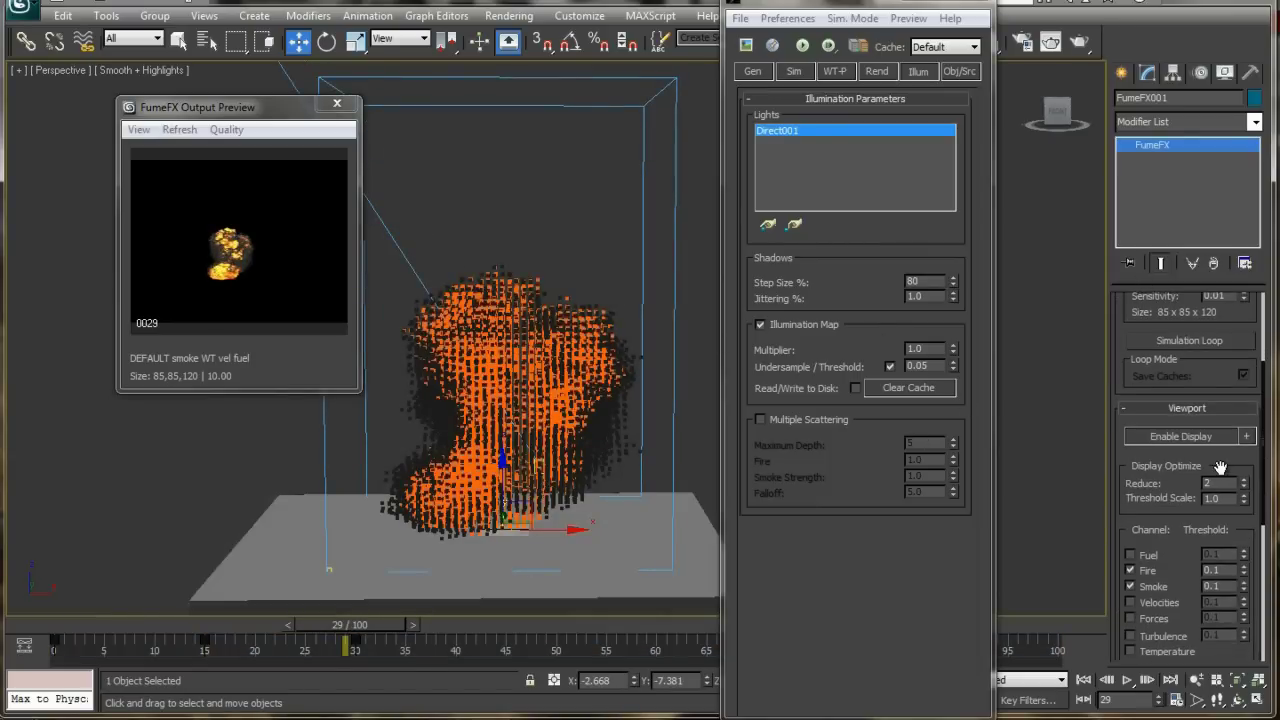
{"action": "left_click", "coordinate": [1245, 481]}
{"action": "middle_click_drag", "start_coordinate": [323, 411], "coordinate": [575, 413], "text": "alt"}
{"action": "left_click", "coordinate": [1245, 480]}
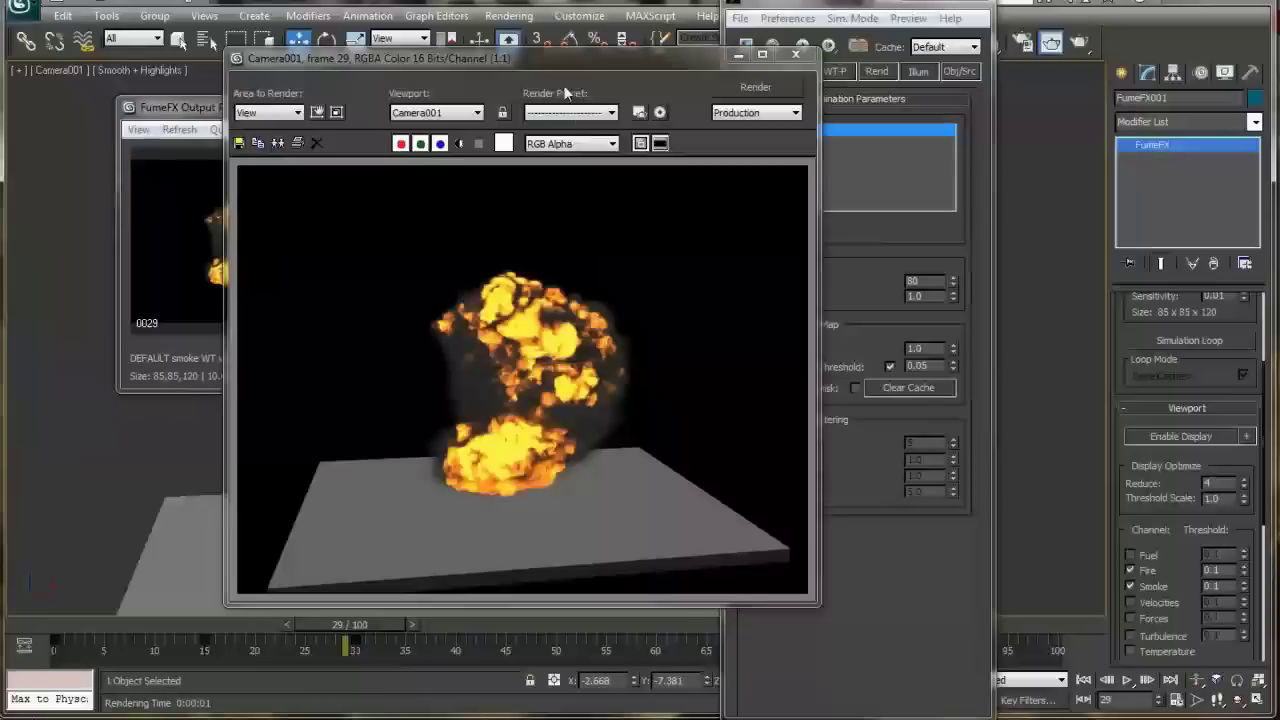
Turn on Receive Shadows for the smoke in the rendering parameters and re-render frame 29 from Camera001
{"action": "left_click_drag", "start_coordinate": [538, 58], "coordinate": [402, 53]}
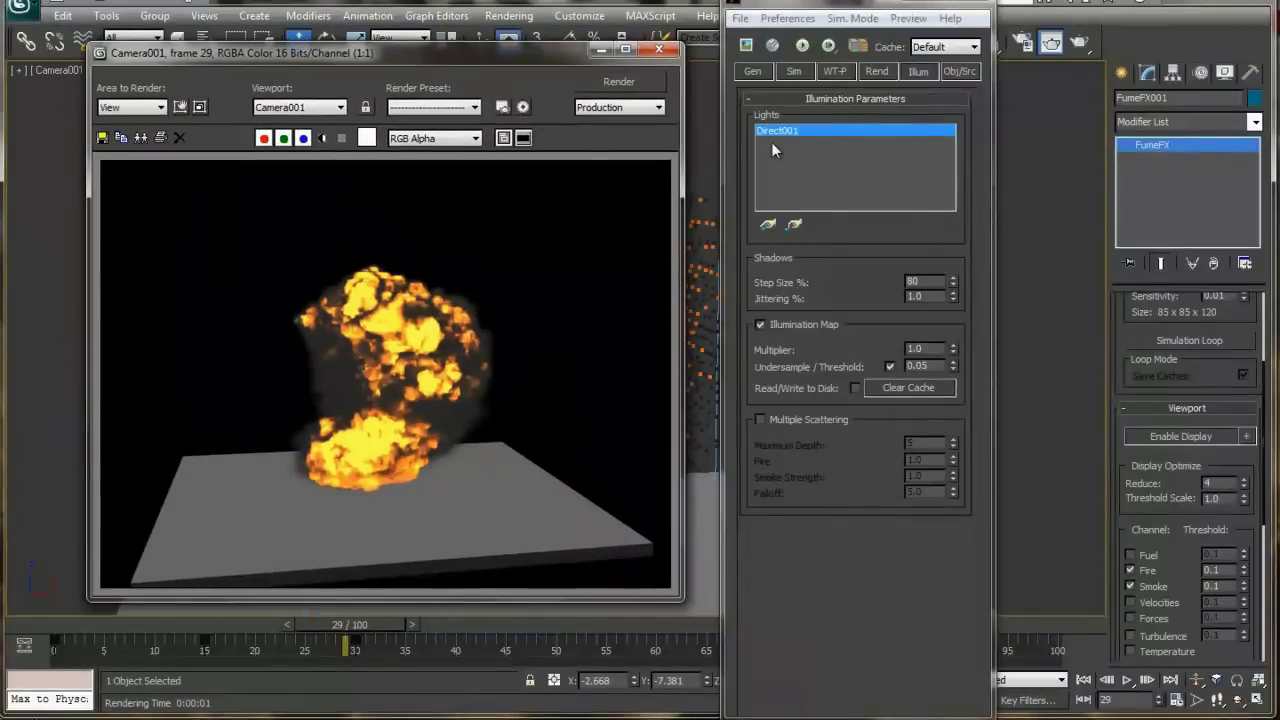
{"action": "left_click", "coordinate": [867, 74]}
{"action": "left_click_drag", "start_coordinate": [777, 503], "coordinate": [791, 331]}
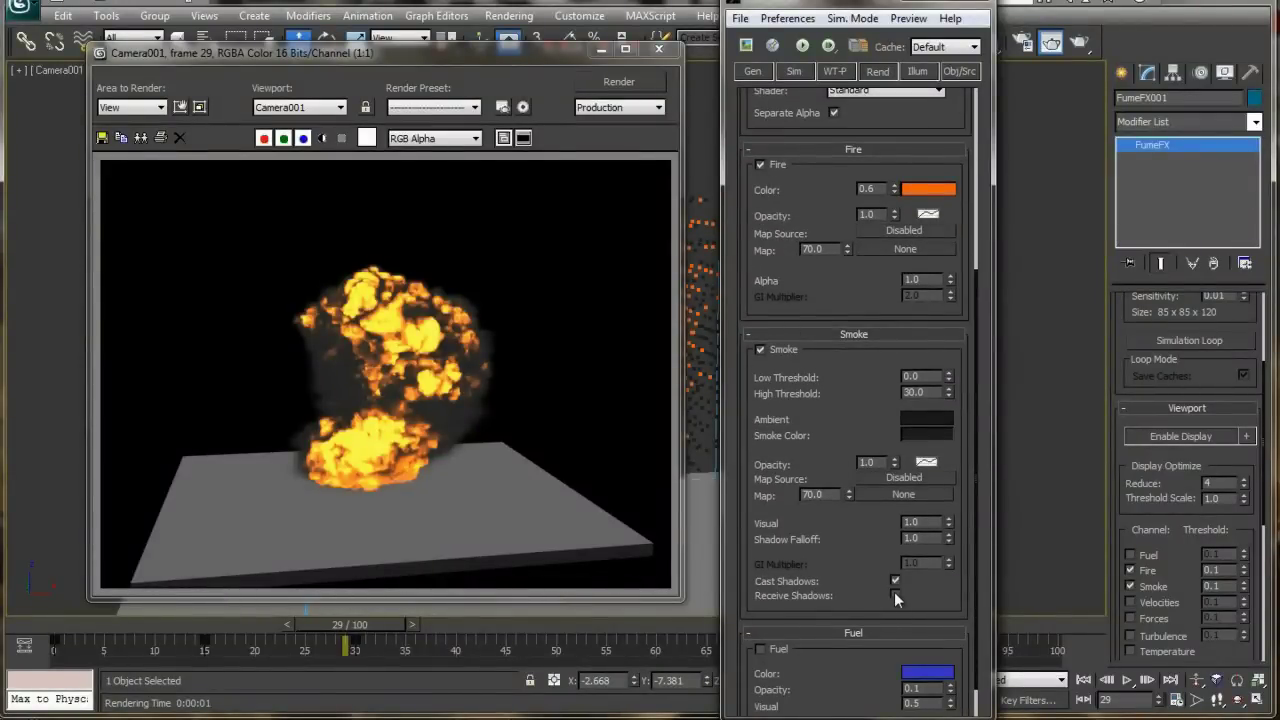
{"action": "left_click", "coordinate": [611, 80]}
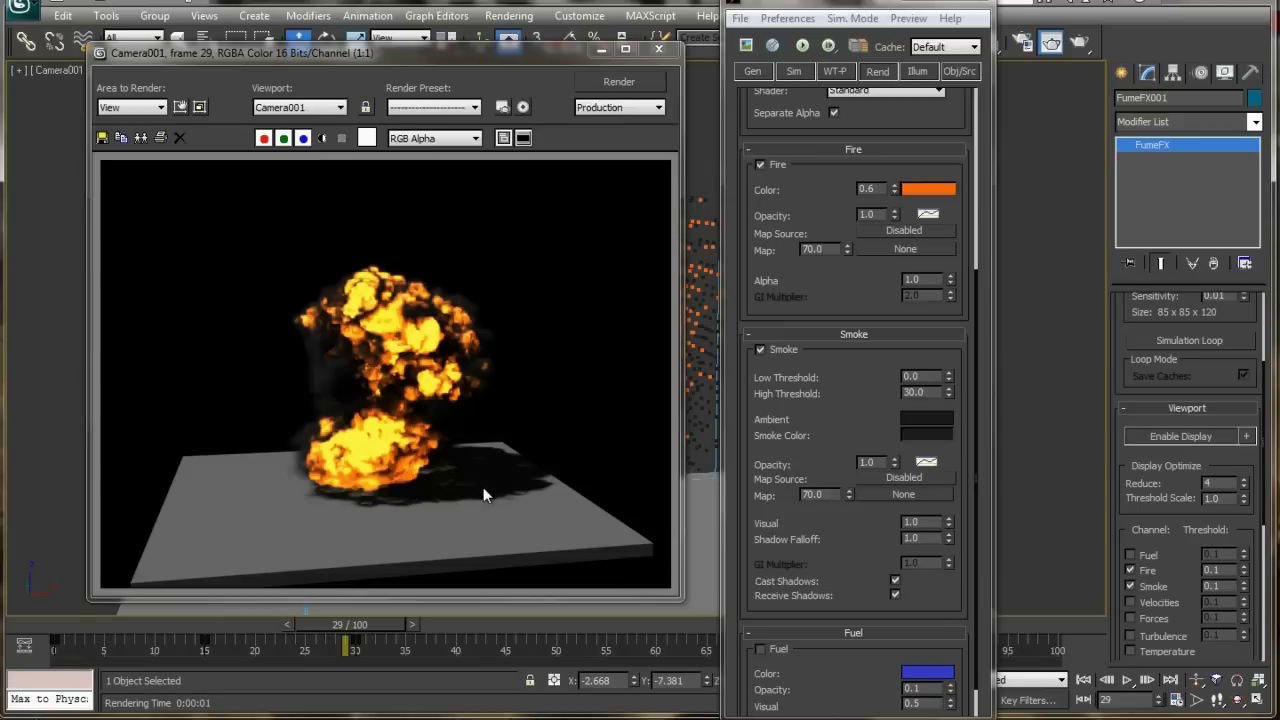
{"action": "left_click_drag", "start_coordinate": [1160, 499], "coordinate": [1152, 447]}
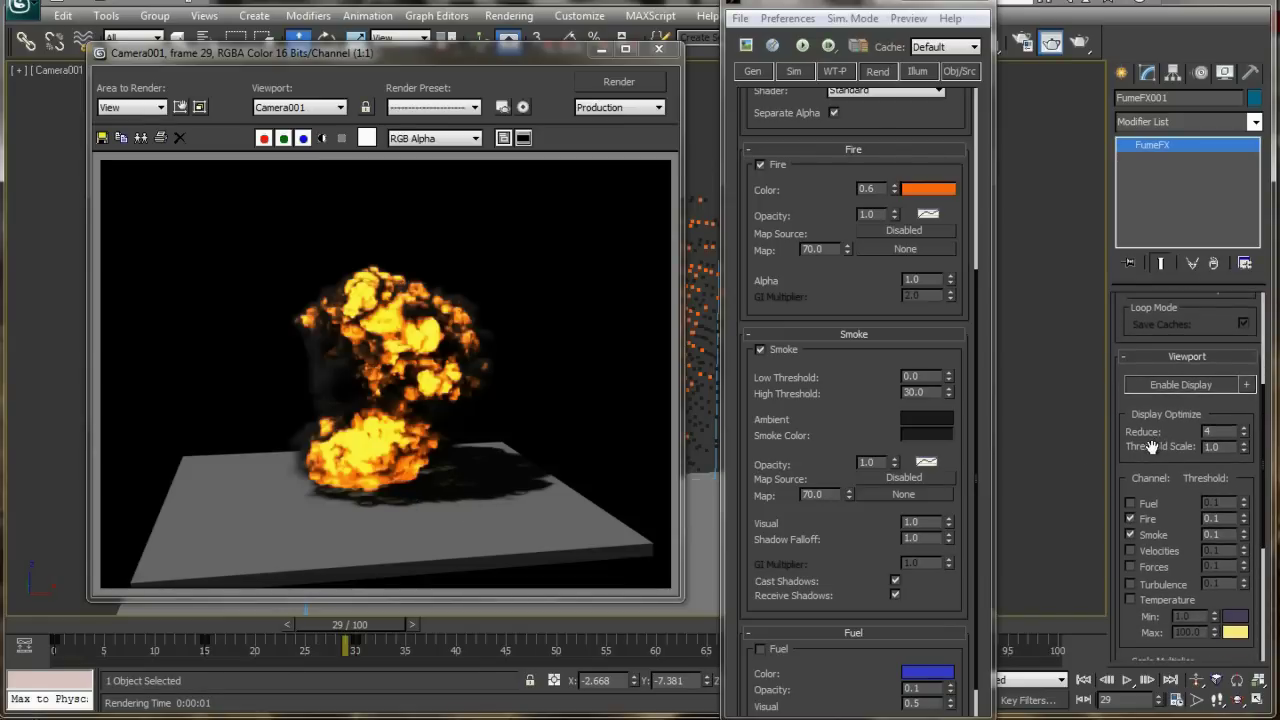
{"action": "left_click_drag", "start_coordinate": [563, 65], "coordinate": [597, 69]}
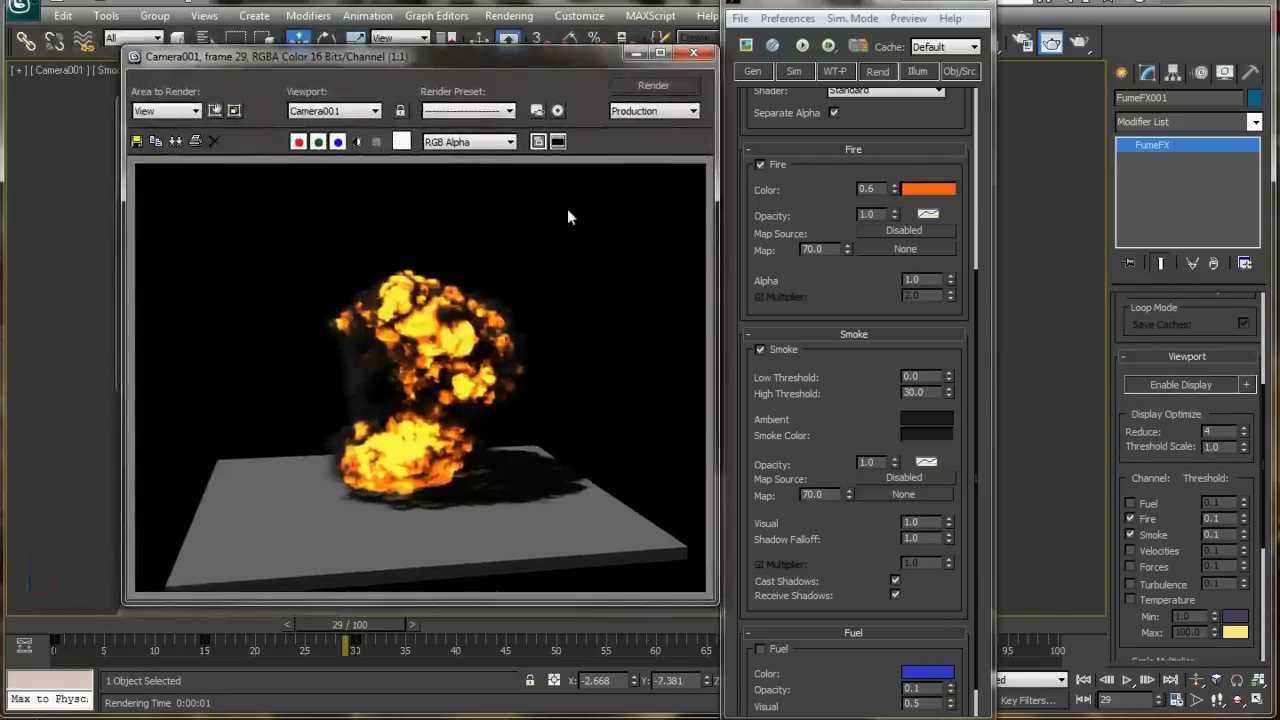
Switch the fire color to key mode and open its gradient for editing
{"action": "left_click_drag", "start_coordinate": [794, 373], "coordinate": [795, 305]}
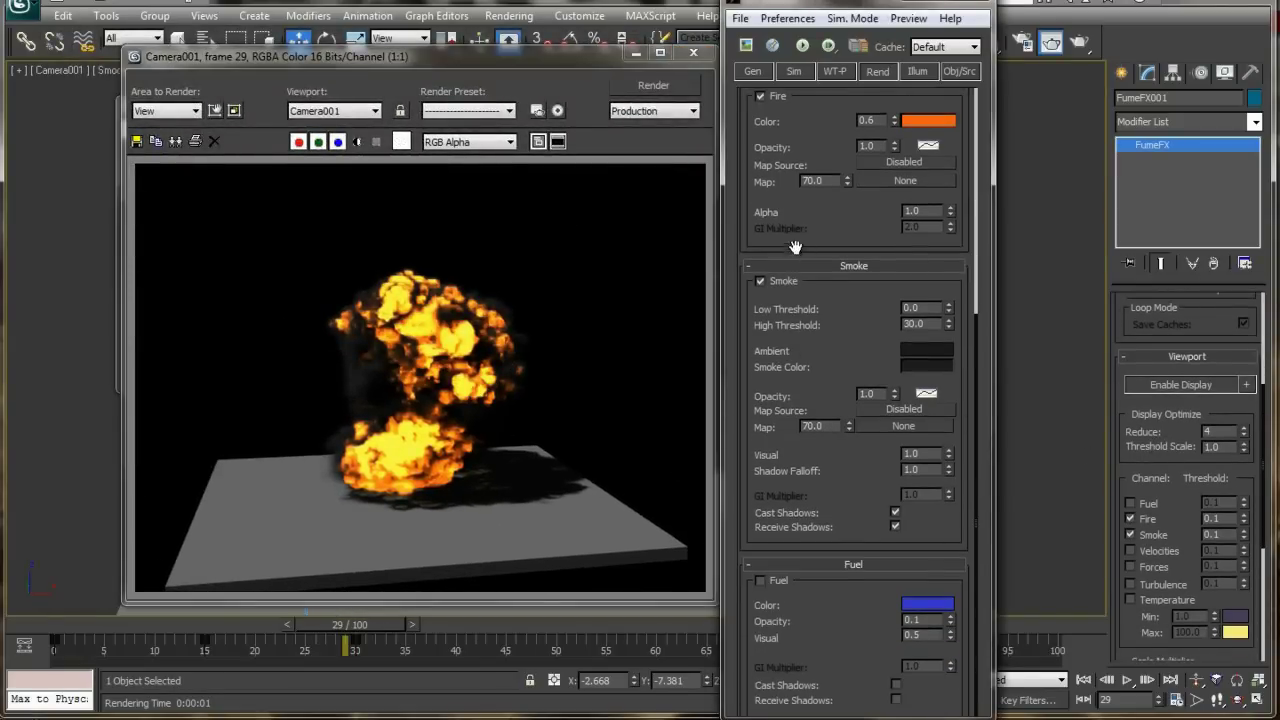
{"action": "scroll", "coordinate": [799, 373], "scroll_direction": "up", "scroll_amount": 5}
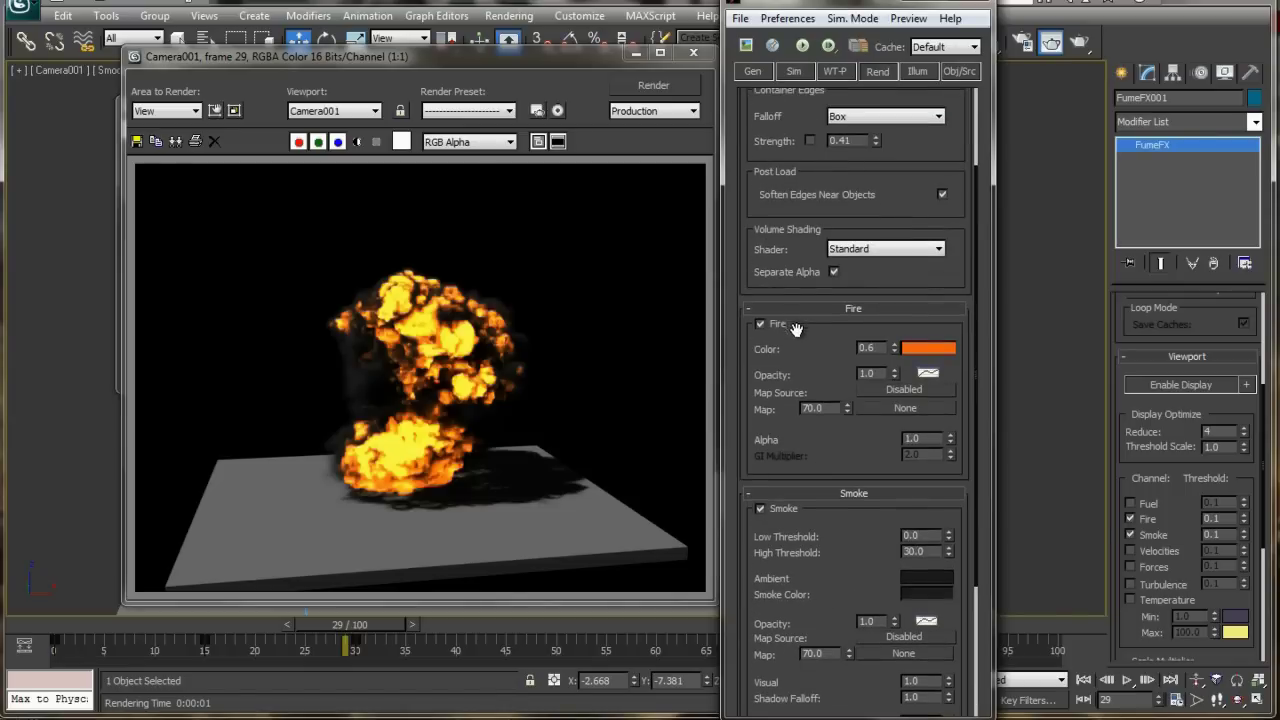
{"action": "right_click", "coordinate": [921, 350]}
{"action": "left_click", "coordinate": [921, 350]}
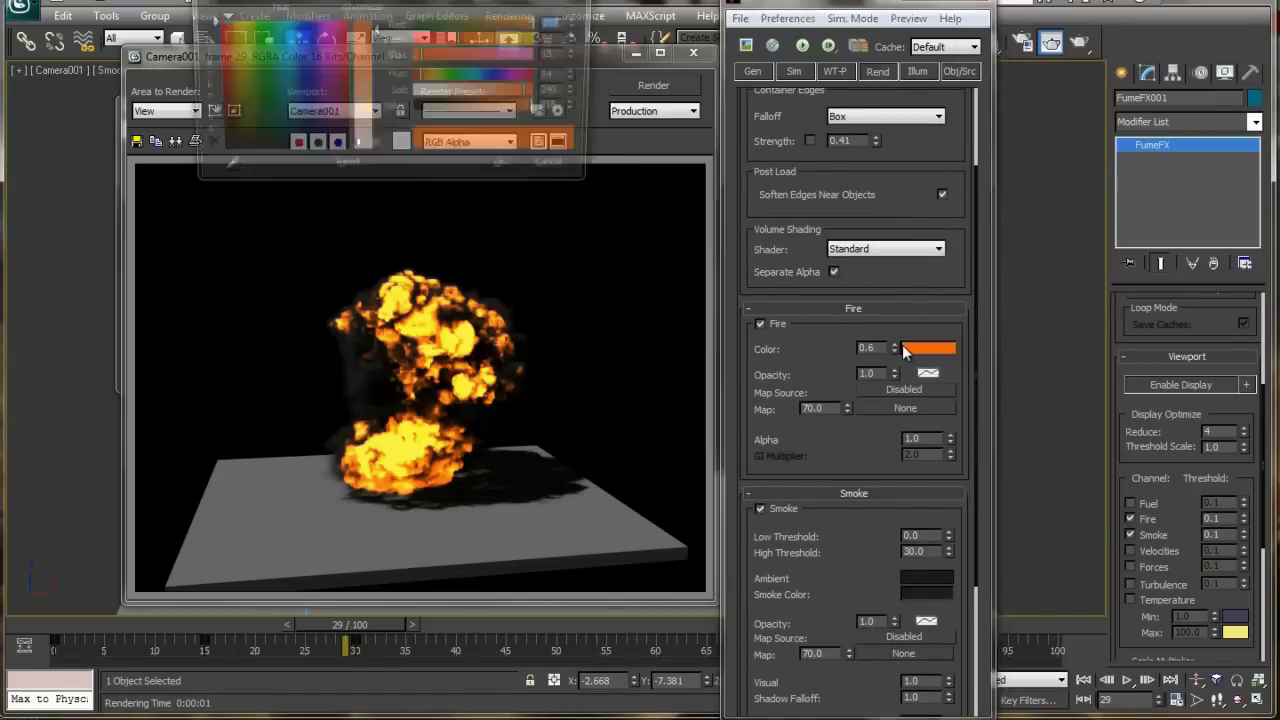
{"action": "left_click", "coordinate": [558, 170]}
{"action": "right_click", "coordinate": [920, 349]}
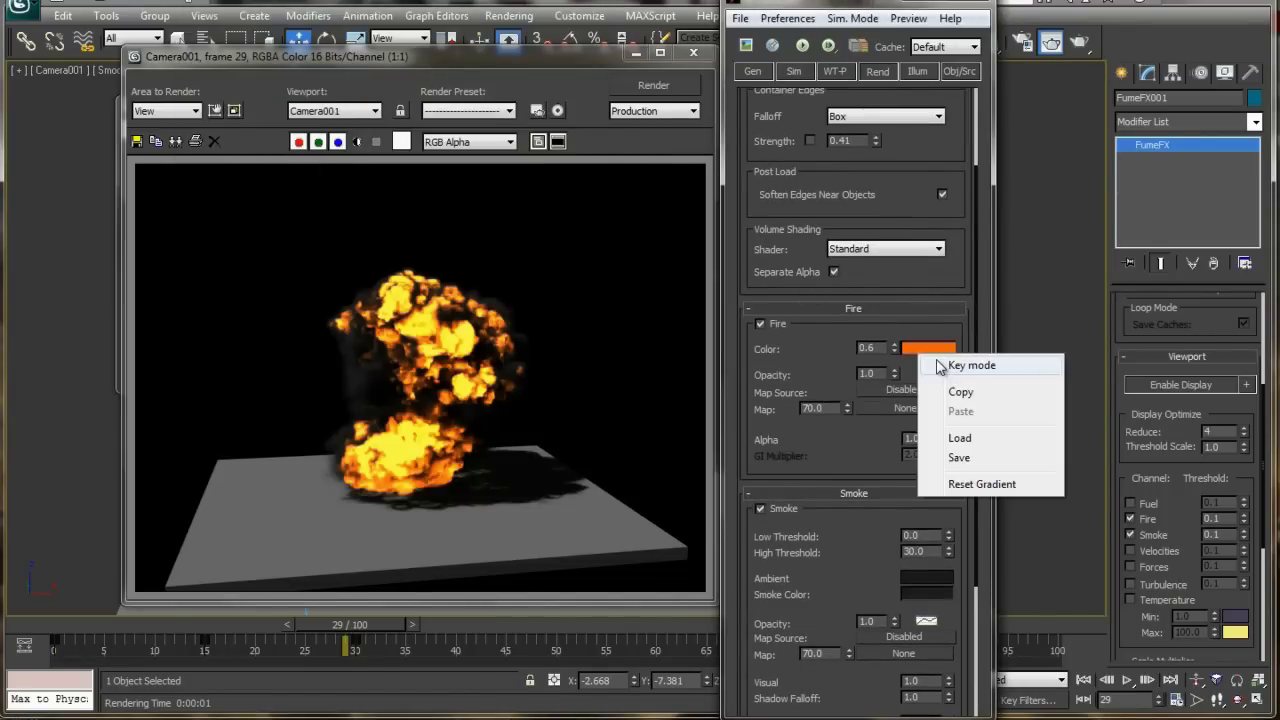
{"action": "left_click", "coordinate": [1015, 362]}
{"action": "left_click", "coordinate": [924, 355]}
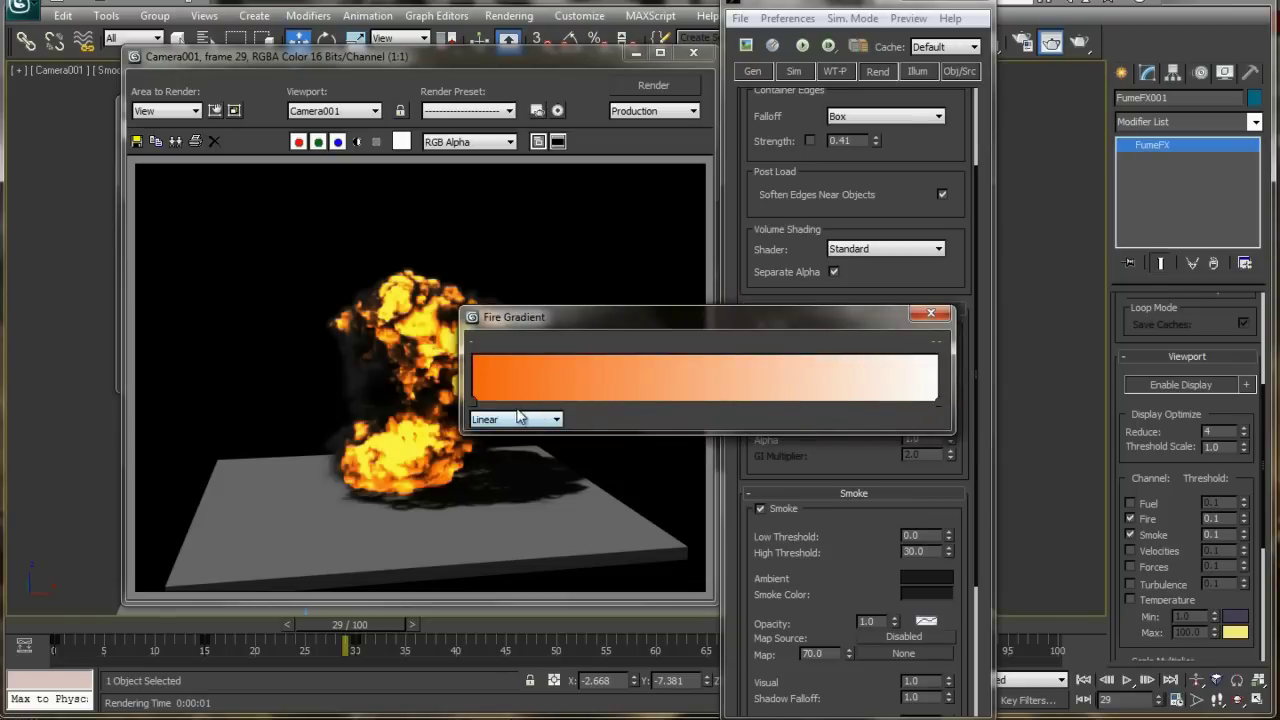
Set the fire gradient's end key at position 100 to black and close the rendered frame
{"action": "left_click", "coordinate": [938, 403]}
{"action": "double_click", "coordinate": [938, 403]}
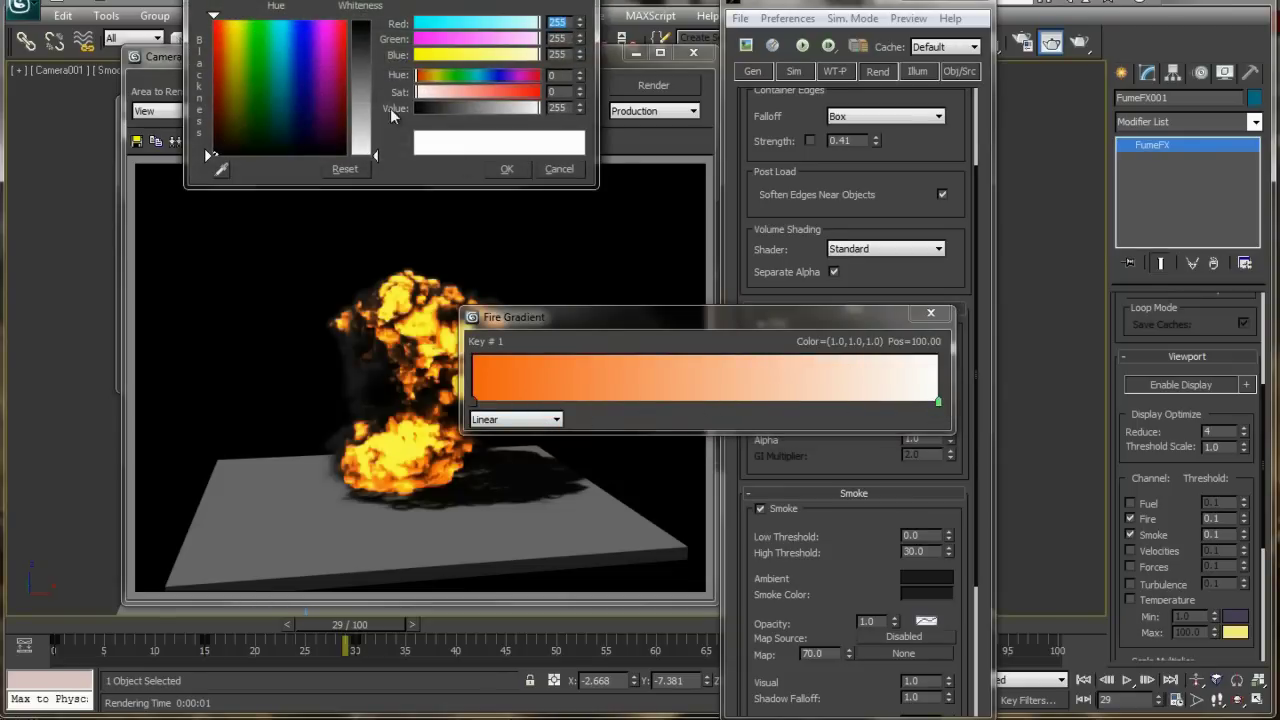
{"action": "left_click_drag", "start_coordinate": [372, 83], "coordinate": [385, 52]}
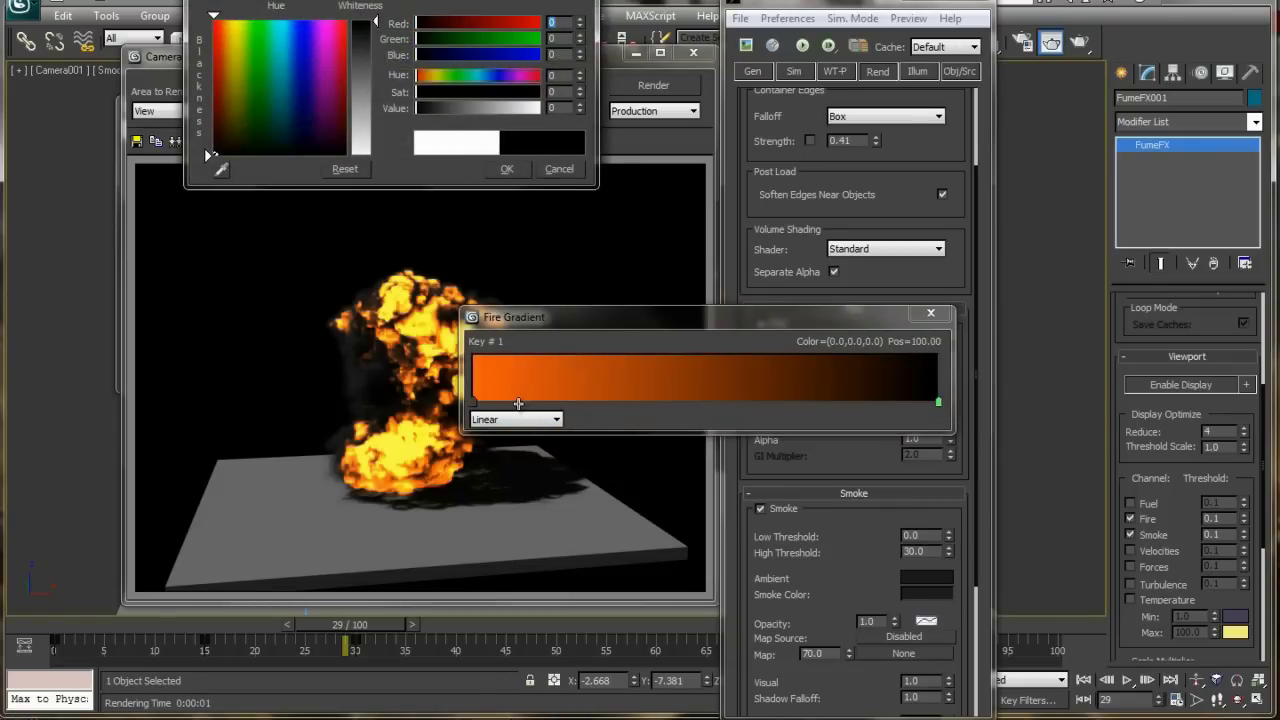
{"action": "left_click", "coordinate": [693, 52]}
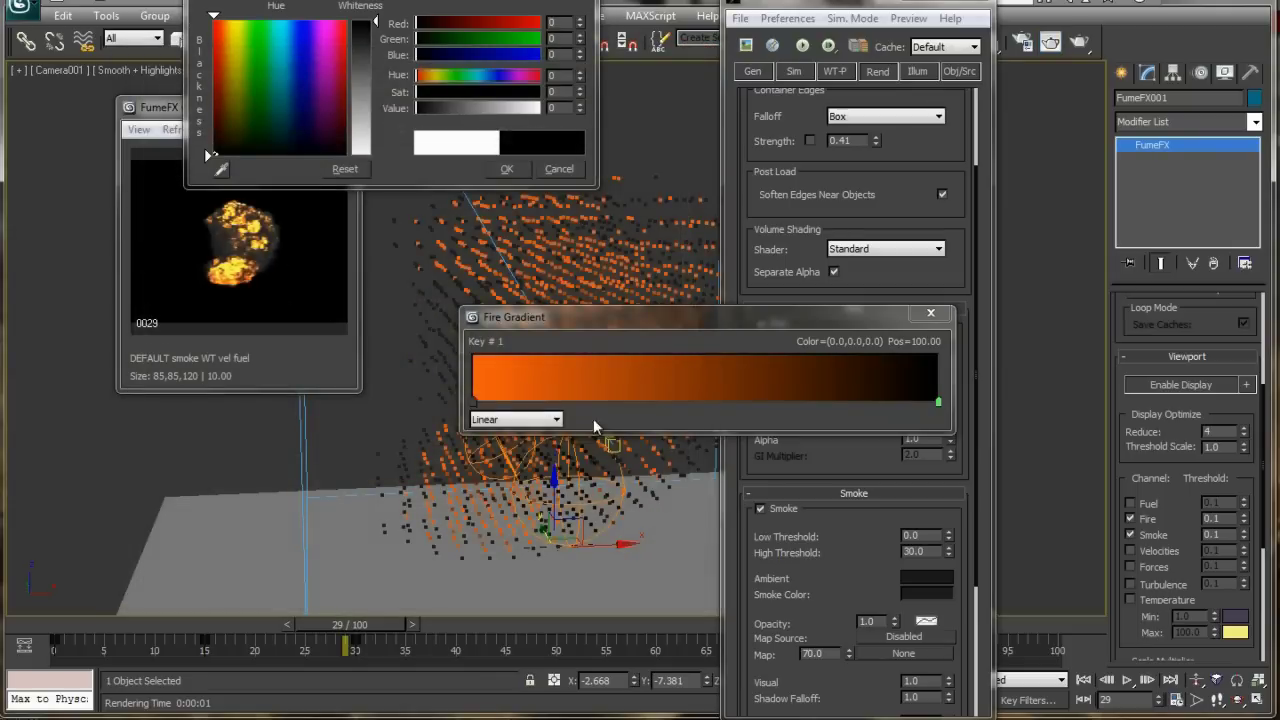
Add a fire gradient key at about position 10 and set the start key's color to red 255, green 126, blue 15
{"action": "left_click", "coordinate": [515, 408]}
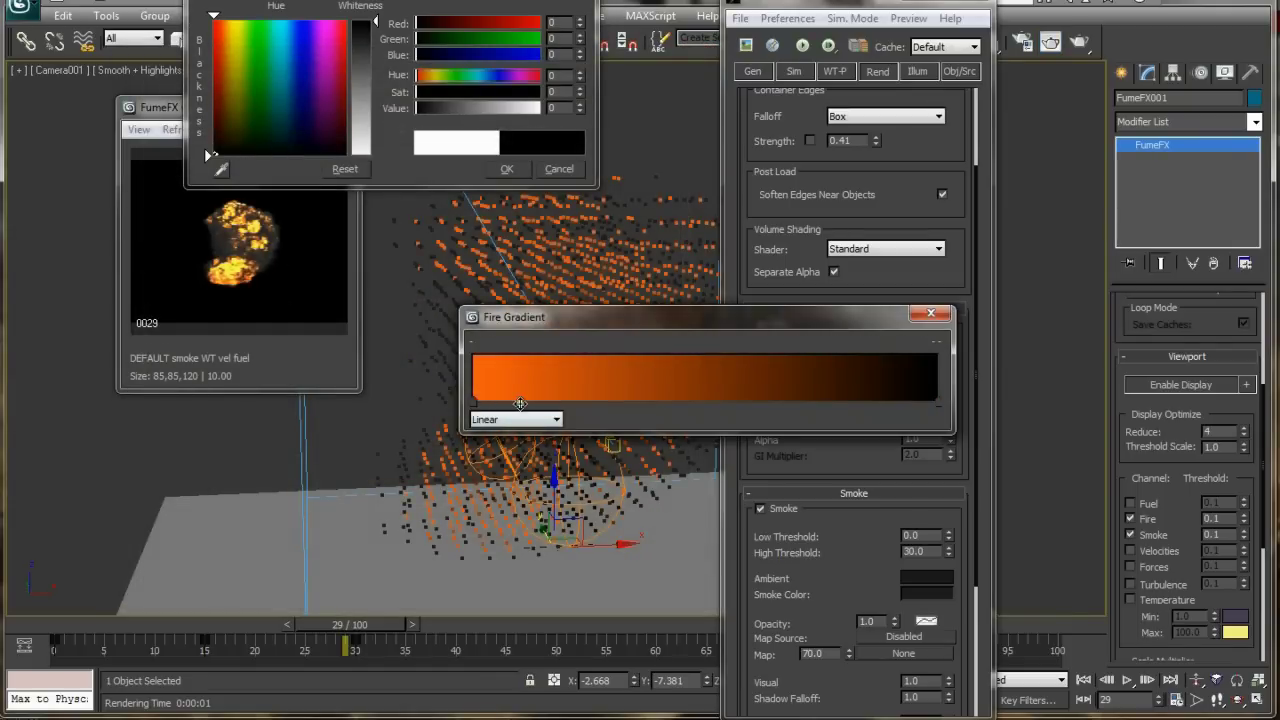
{"action": "left_click", "coordinate": [474, 403]}
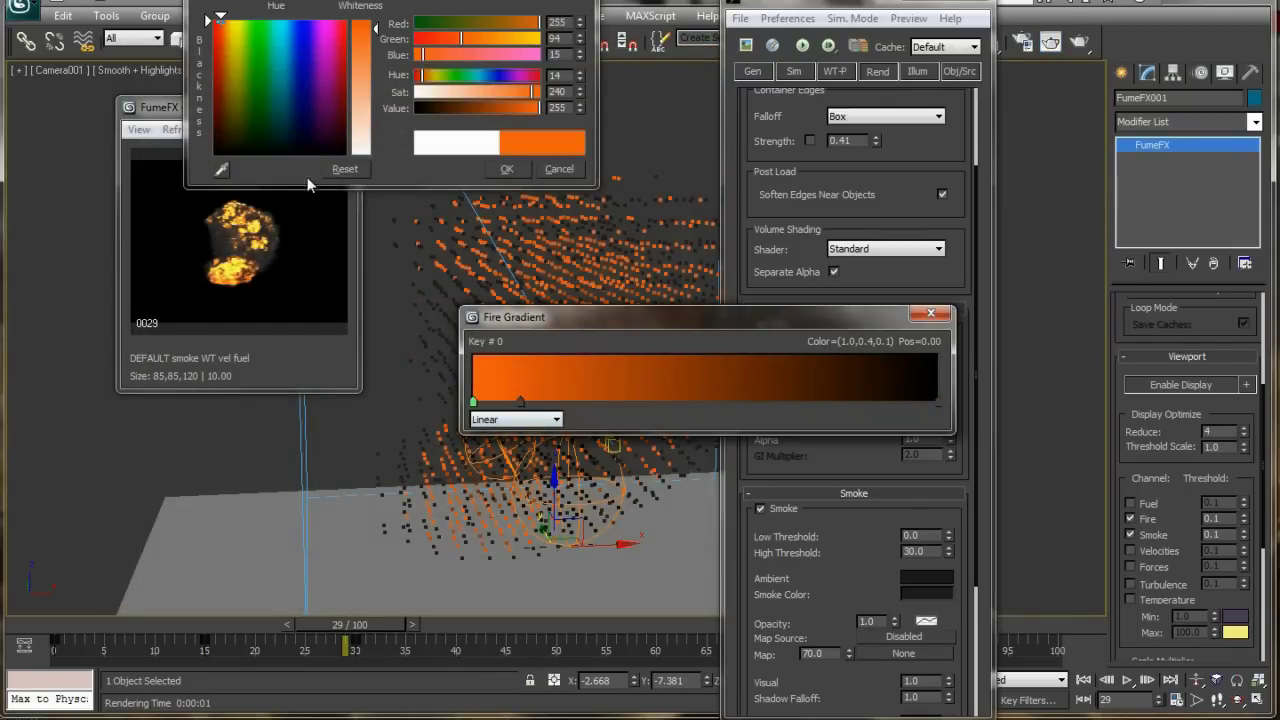
{"action": "left_click_drag", "start_coordinate": [462, 38], "coordinate": [476, 38]}
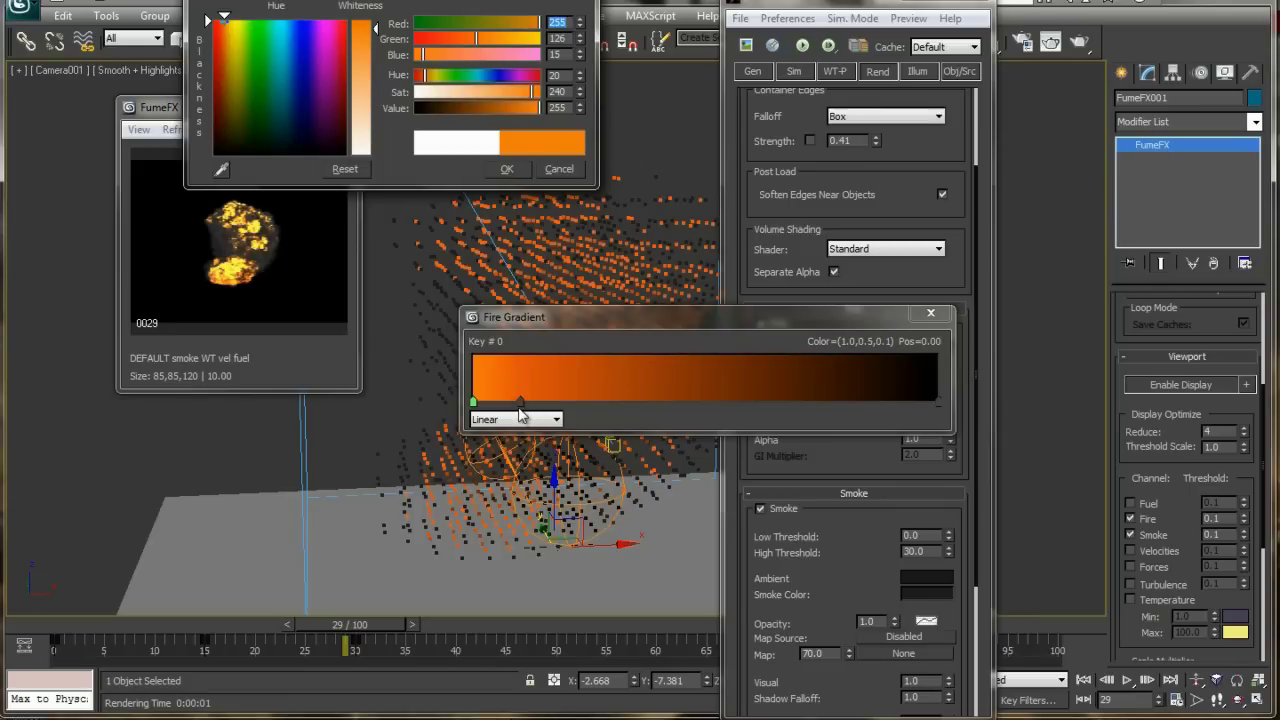
Color the fire gradient's middle key red 188, green 71, blue 11, move it to position 7.43, and close the gradient
{"action": "left_click", "coordinate": [519, 401]}
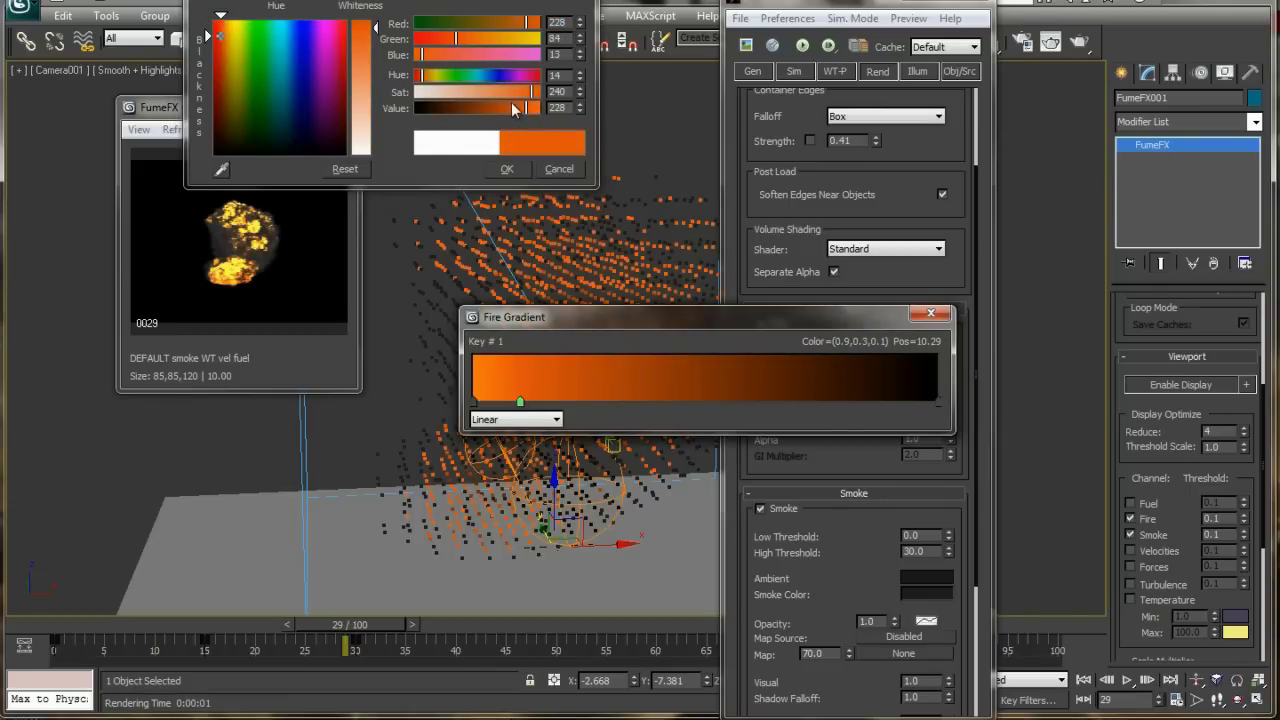
{"action": "left_click_drag", "start_coordinate": [515, 107], "coordinate": [506, 107]}
{"action": "left_click_drag", "start_coordinate": [450, 38], "coordinate": [436, 40]}
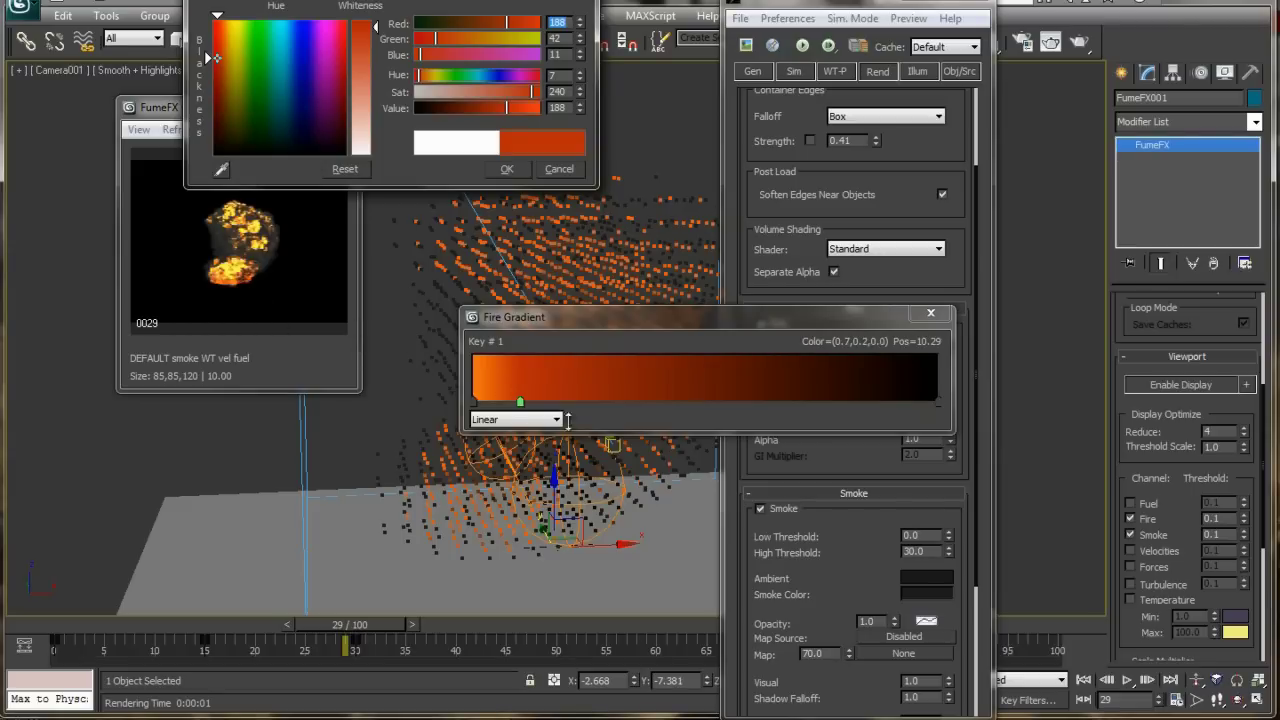
{"action": "left_click_drag", "start_coordinate": [519, 401], "coordinate": [500, 403]}
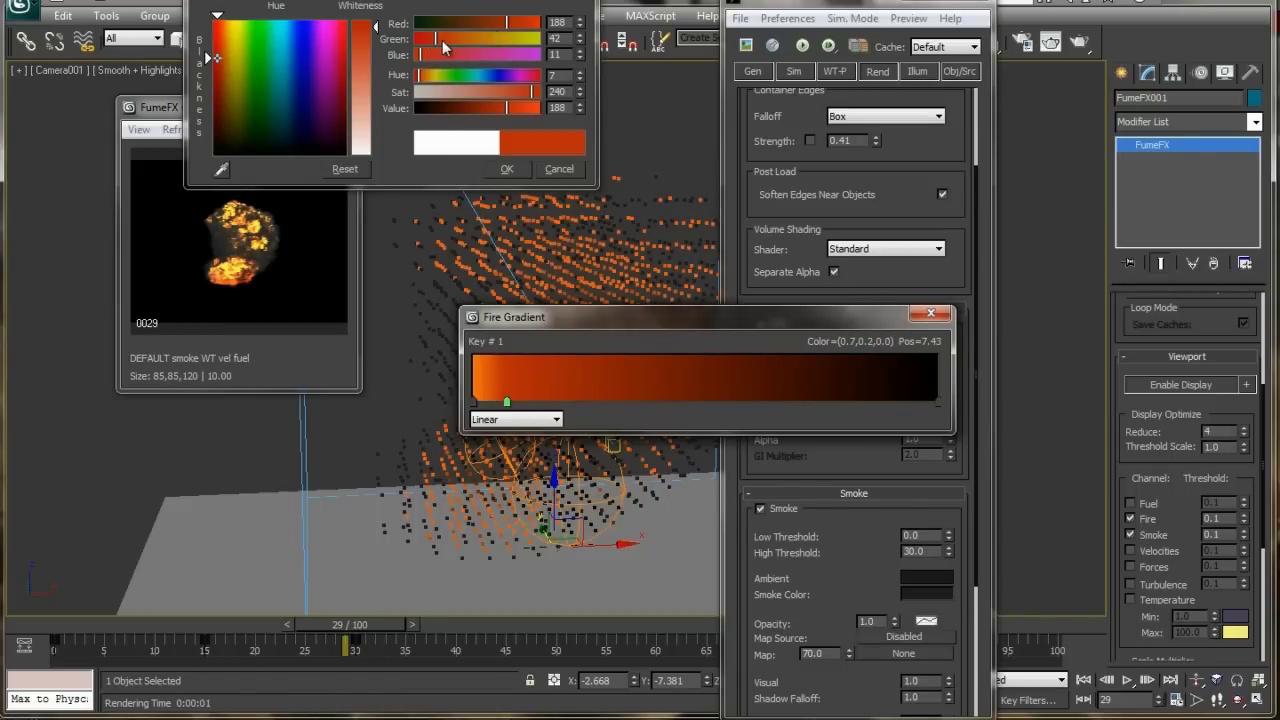
{"action": "left_click_drag", "start_coordinate": [443, 43], "coordinate": [450, 40]}
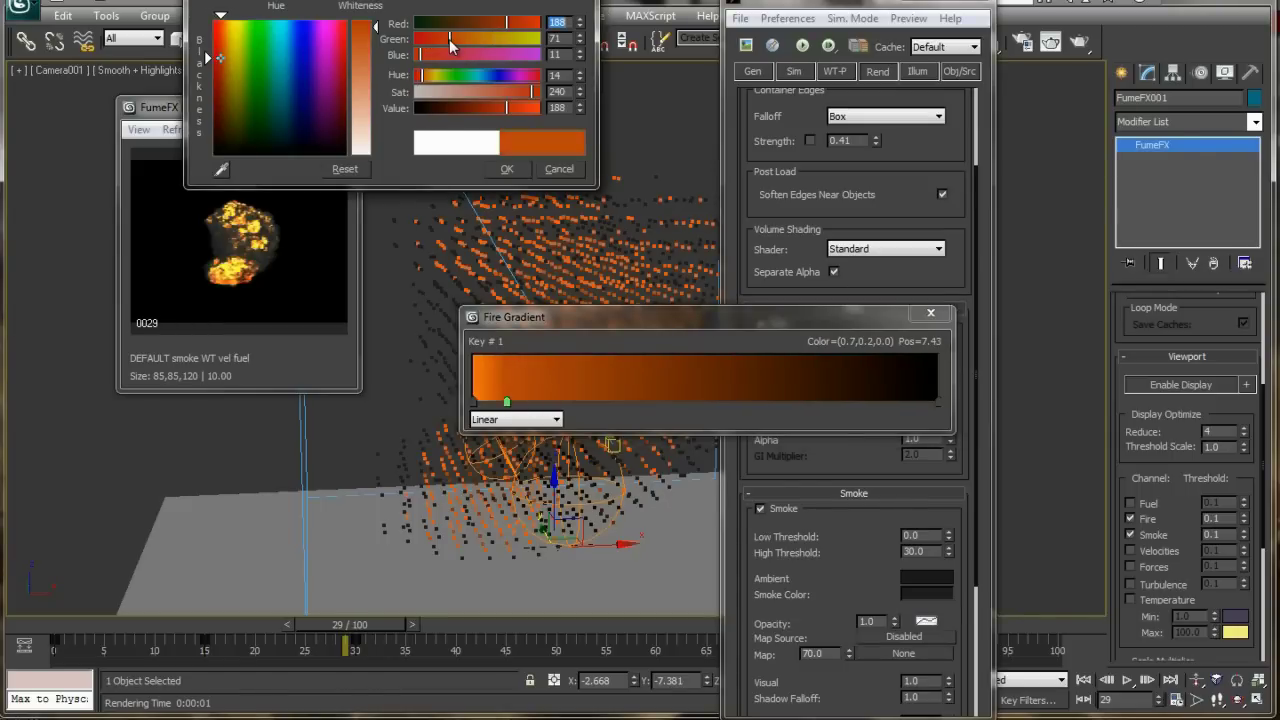
{"action": "left_click", "coordinate": [507, 169]}
{"action": "left_click", "coordinate": [930, 313]}
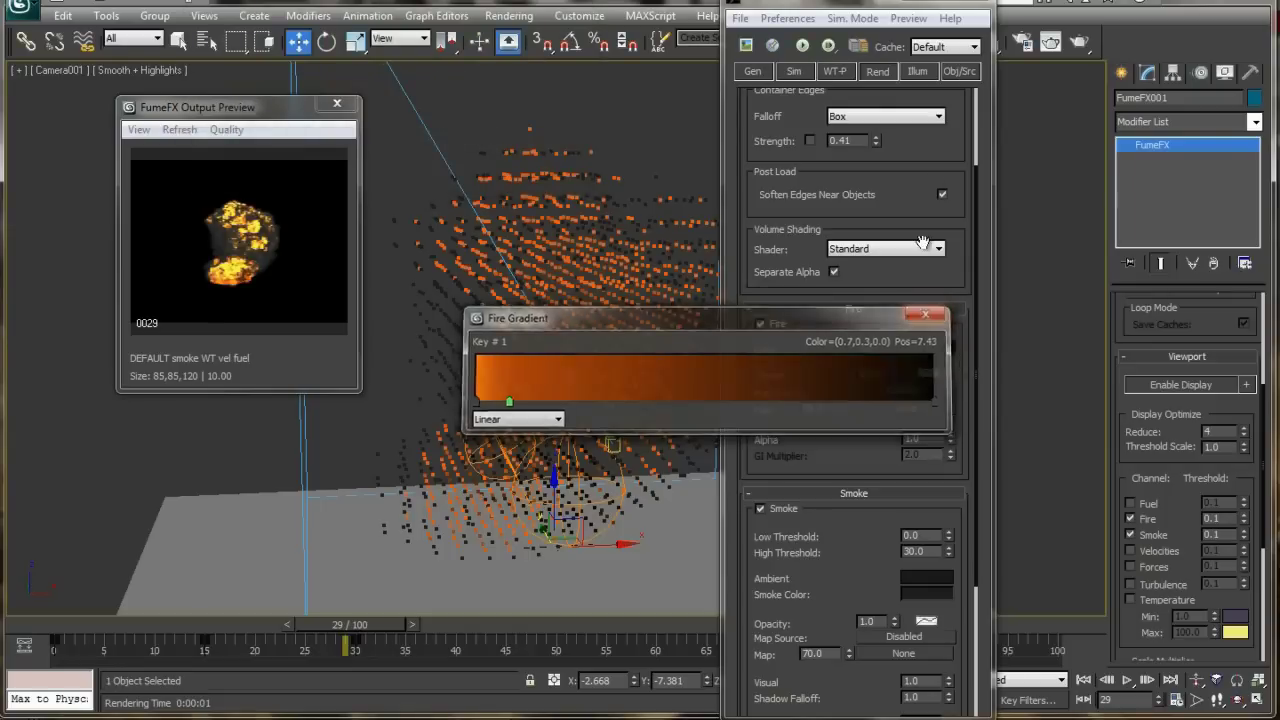
Render frame 29 from Camera001 to check the explosion with the new fire gradient
{"action": "left_click", "coordinate": [1050, 41]}
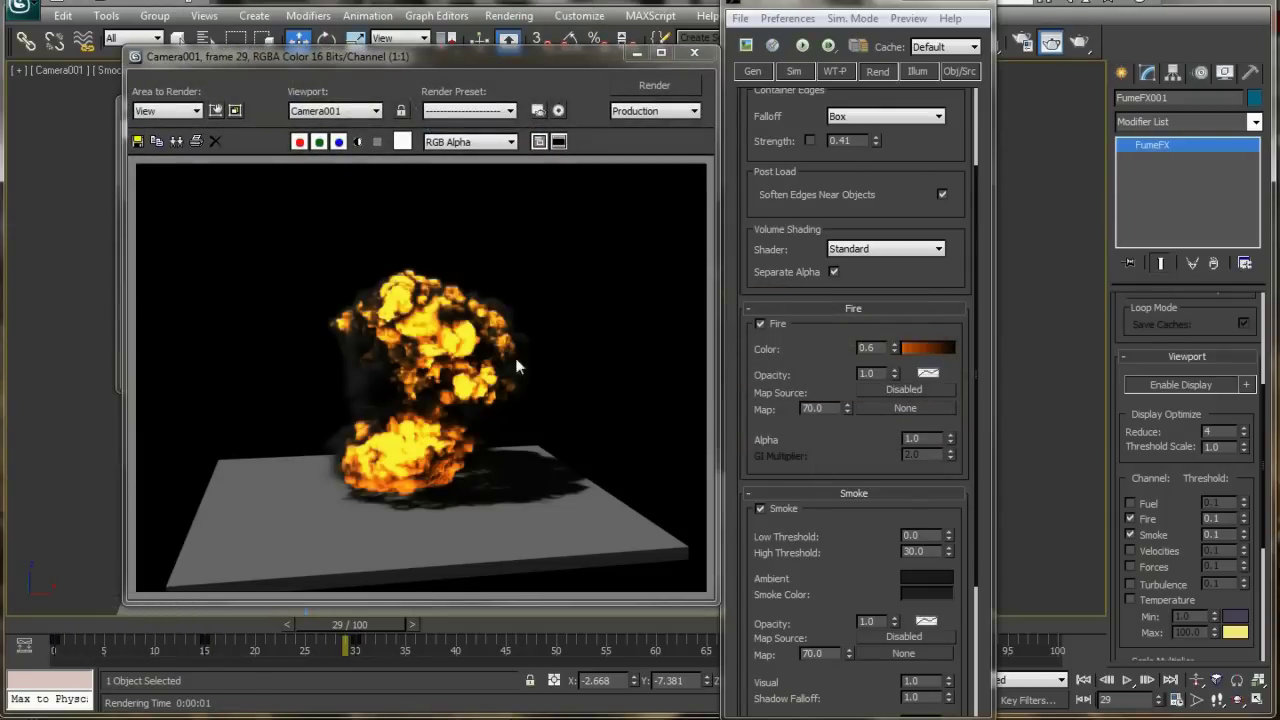
{"action": "key", "text": "shift+q"}
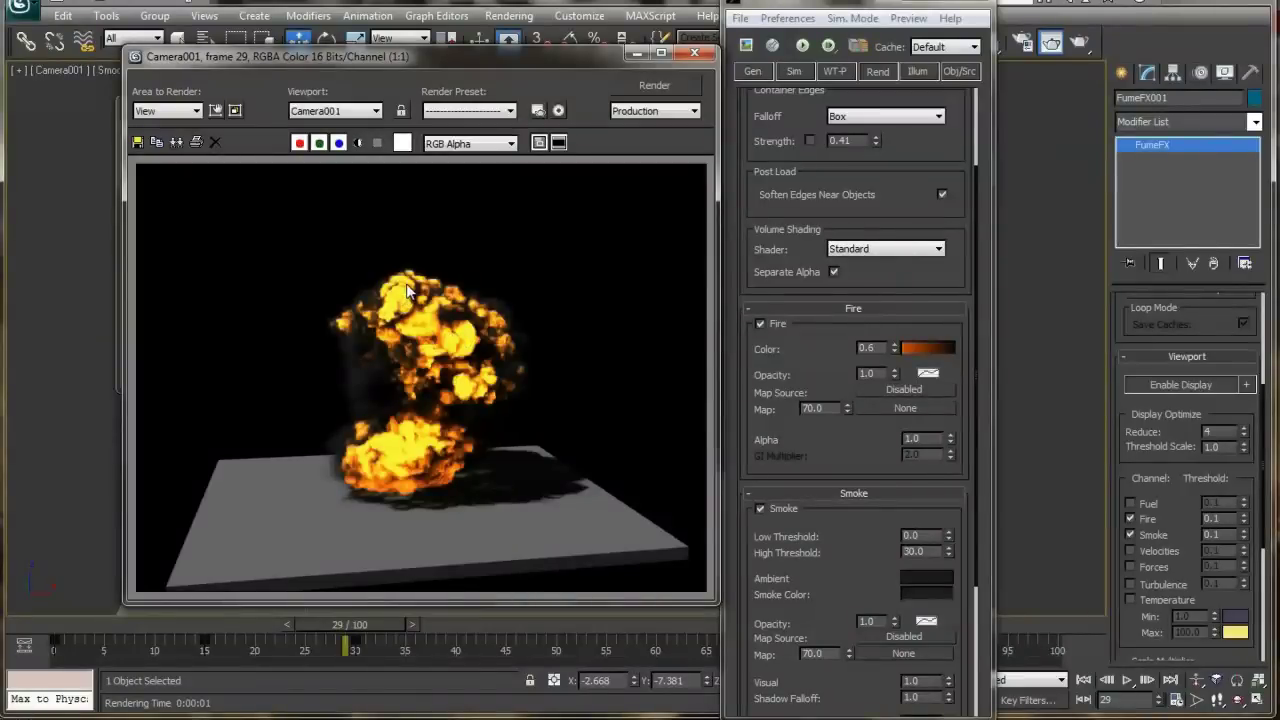
{"action": "left_click_drag", "start_coordinate": [805, 6], "coordinate": [833, 6]}
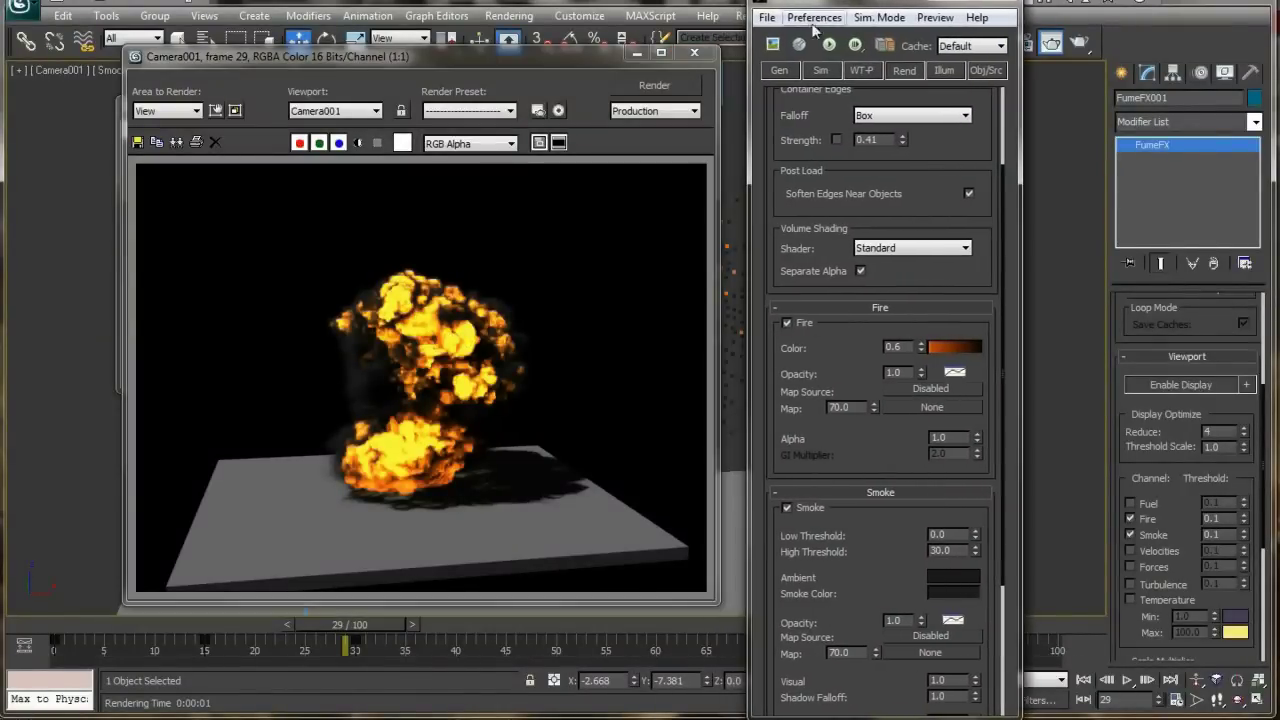
Review the container's grid spacing and simulation size in the general parameters
{"action": "left_click", "coordinate": [780, 70]}
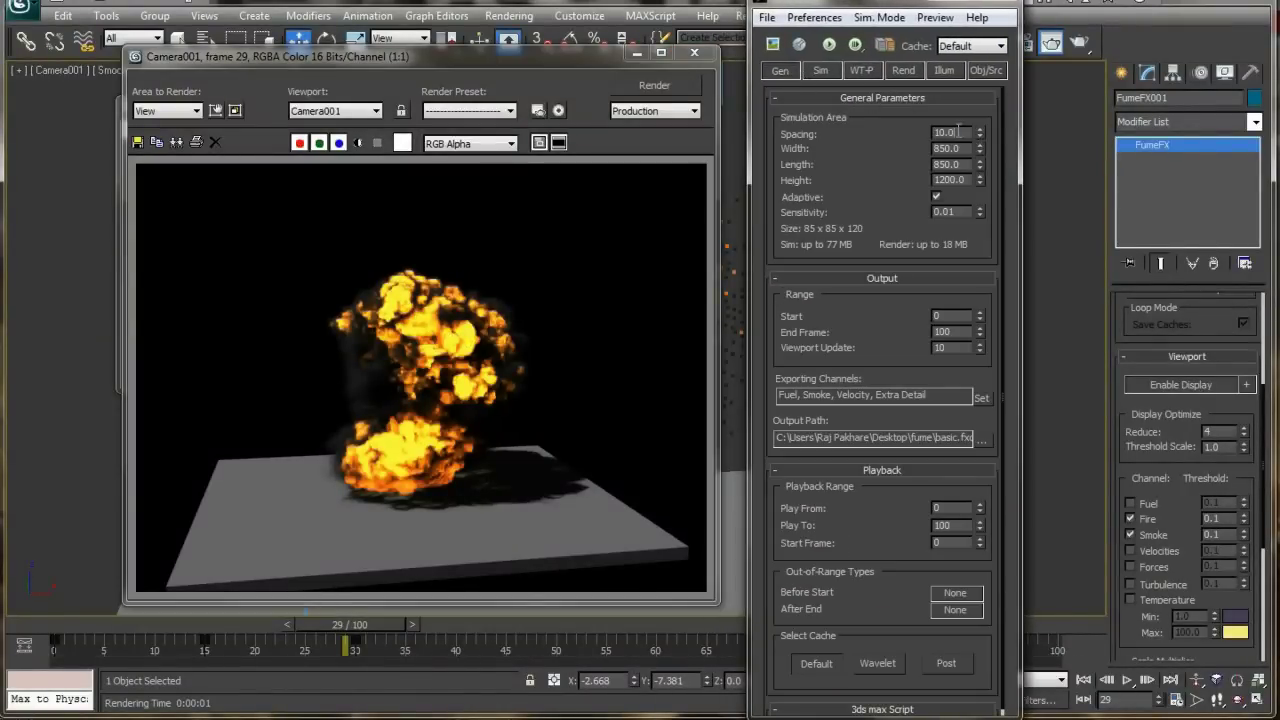
{"action": "double_click", "coordinate": [958, 131]}
{"action": "left_click", "coordinate": [885, 253]}
Set the rendering Jittering to 50, re-render frame 29 to compare, and close the rendered frame
{"action": "left_click", "coordinate": [900, 70]}
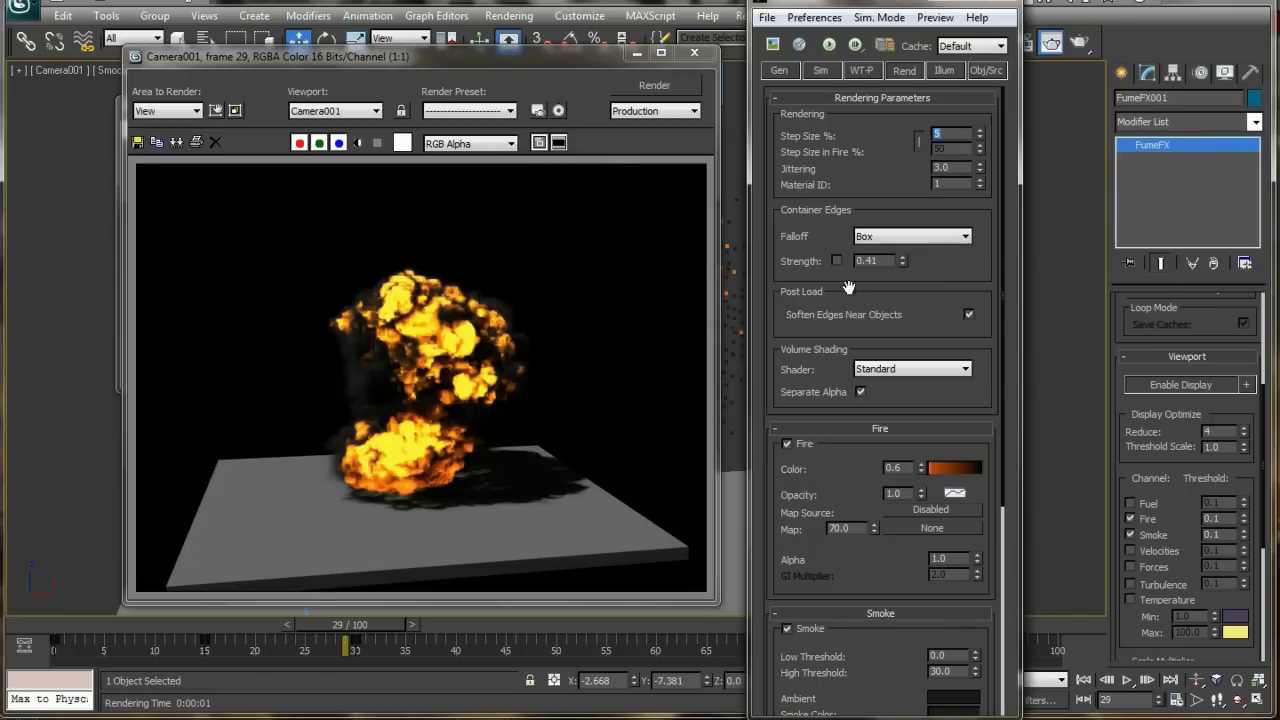
{"action": "key", "text": "Tab"}
{"action": "type", "text": "52"}
{"action": "key", "text": "Return"}
{"action": "type", "text": "50"}
{"action": "key", "text": "Return"}
{"action": "left_click", "coordinate": [602, 90]}
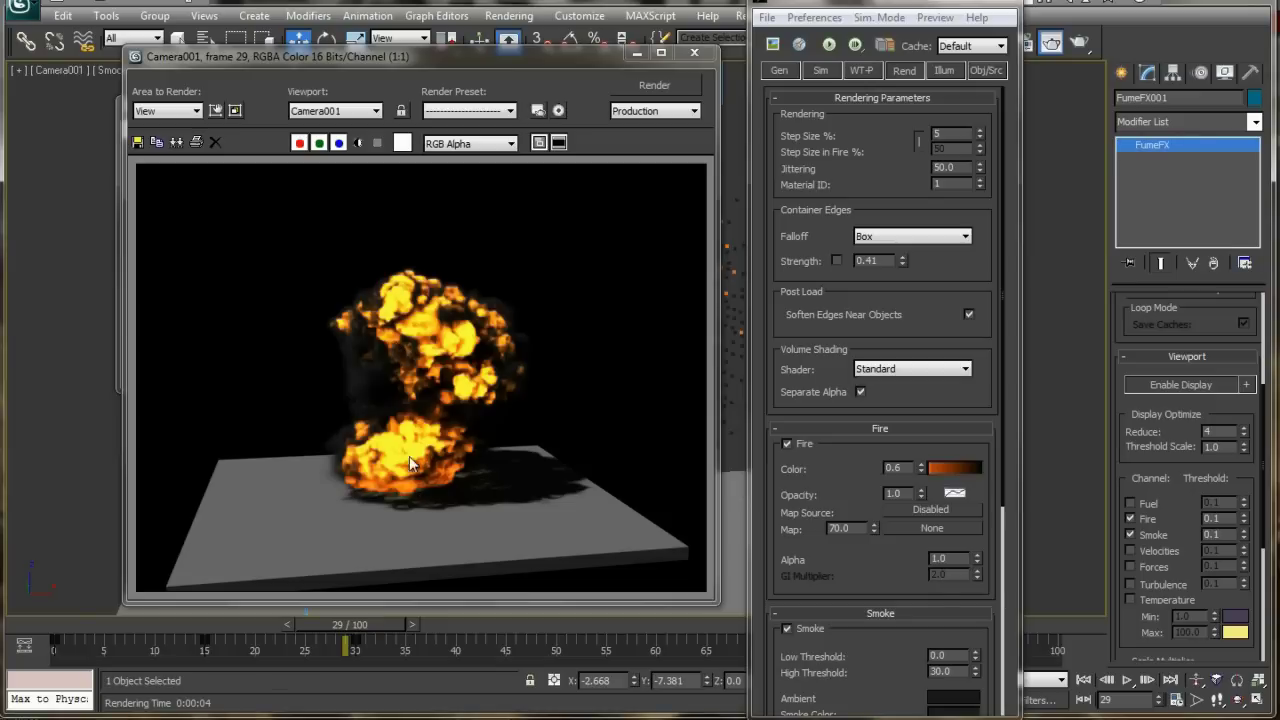
{"action": "left_click", "coordinate": [694, 55]}
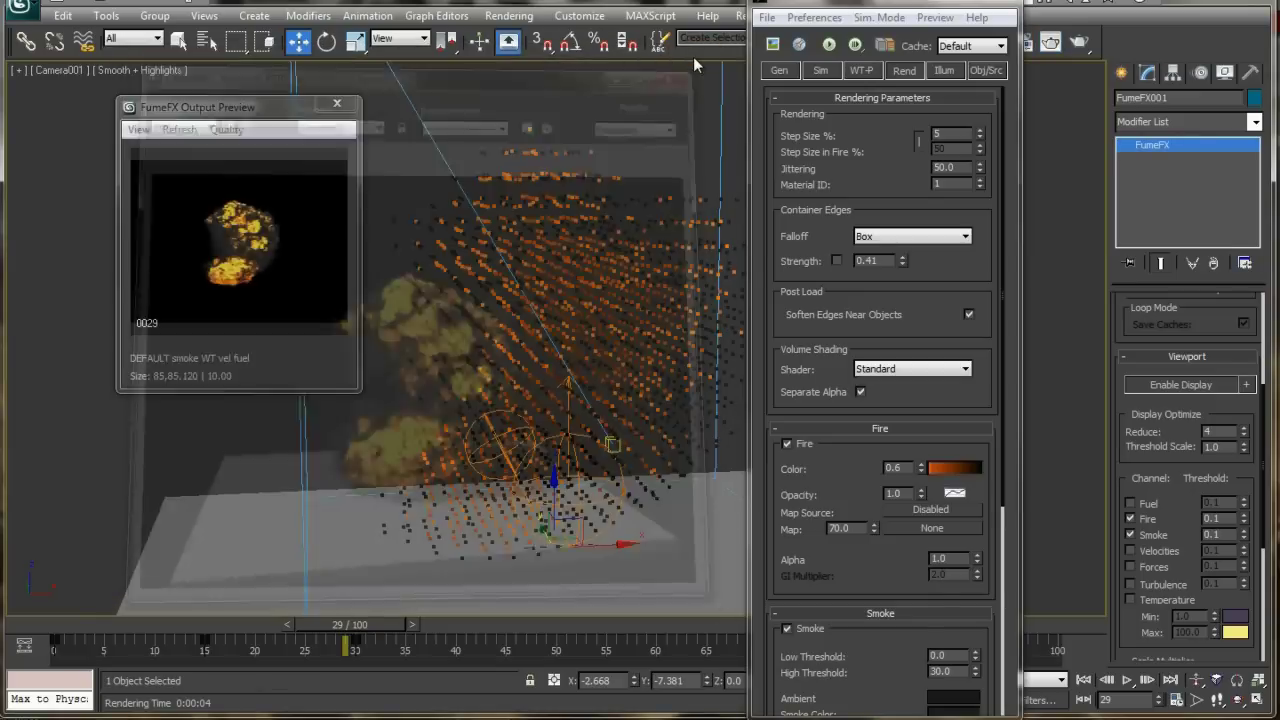
Switch the simulation mode to Wavelet and open the wavelet turbulence settings
{"action": "left_click", "coordinate": [880, 22]}
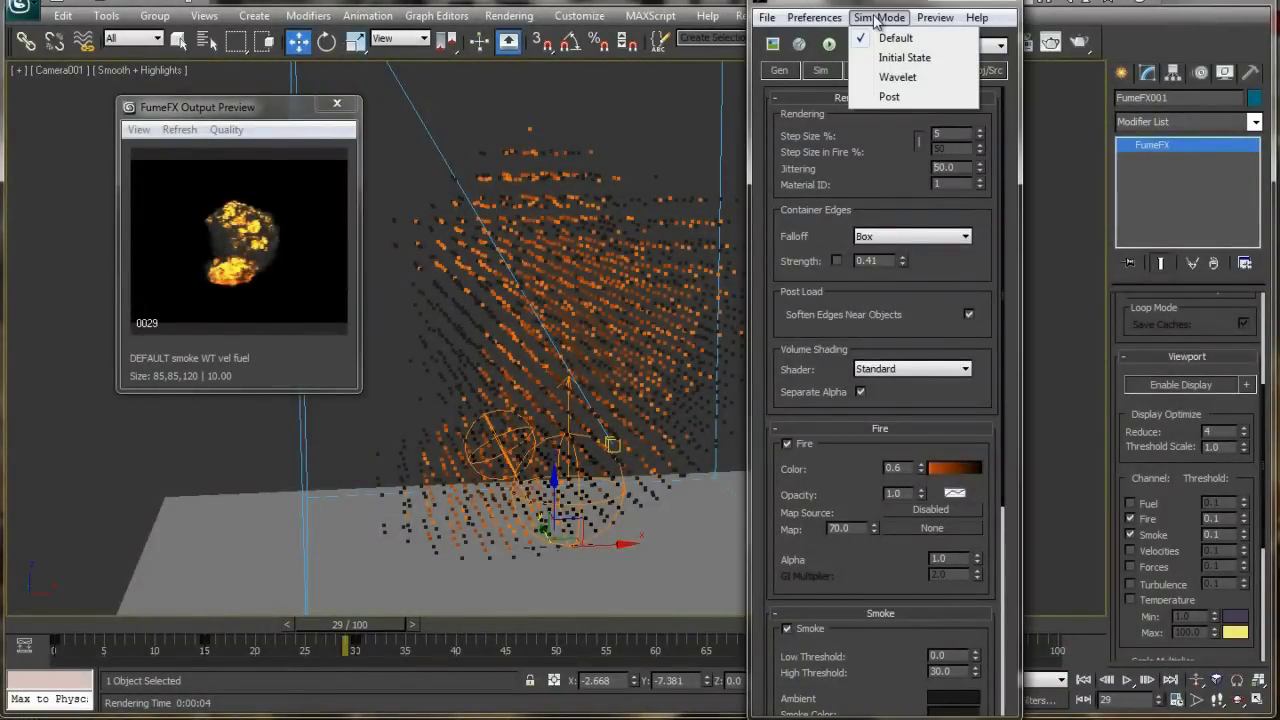
{"action": "left_click", "coordinate": [895, 78]}
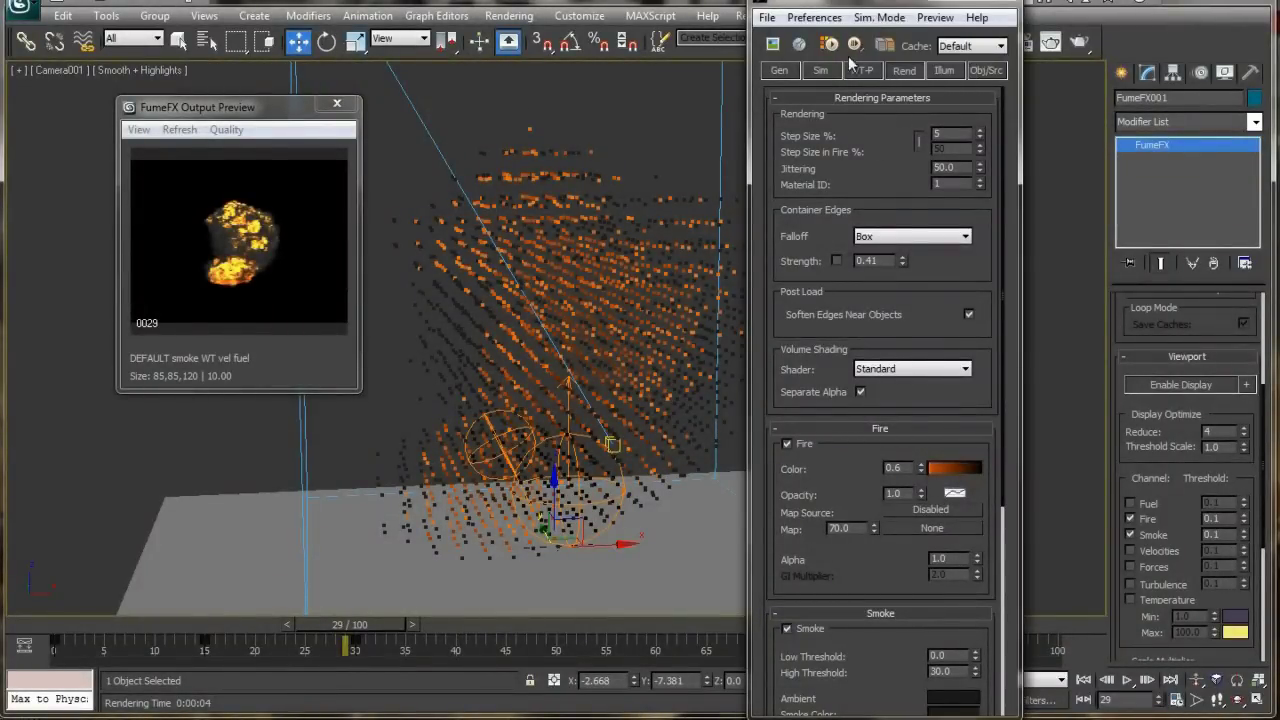
{"action": "left_click", "coordinate": [866, 72]}
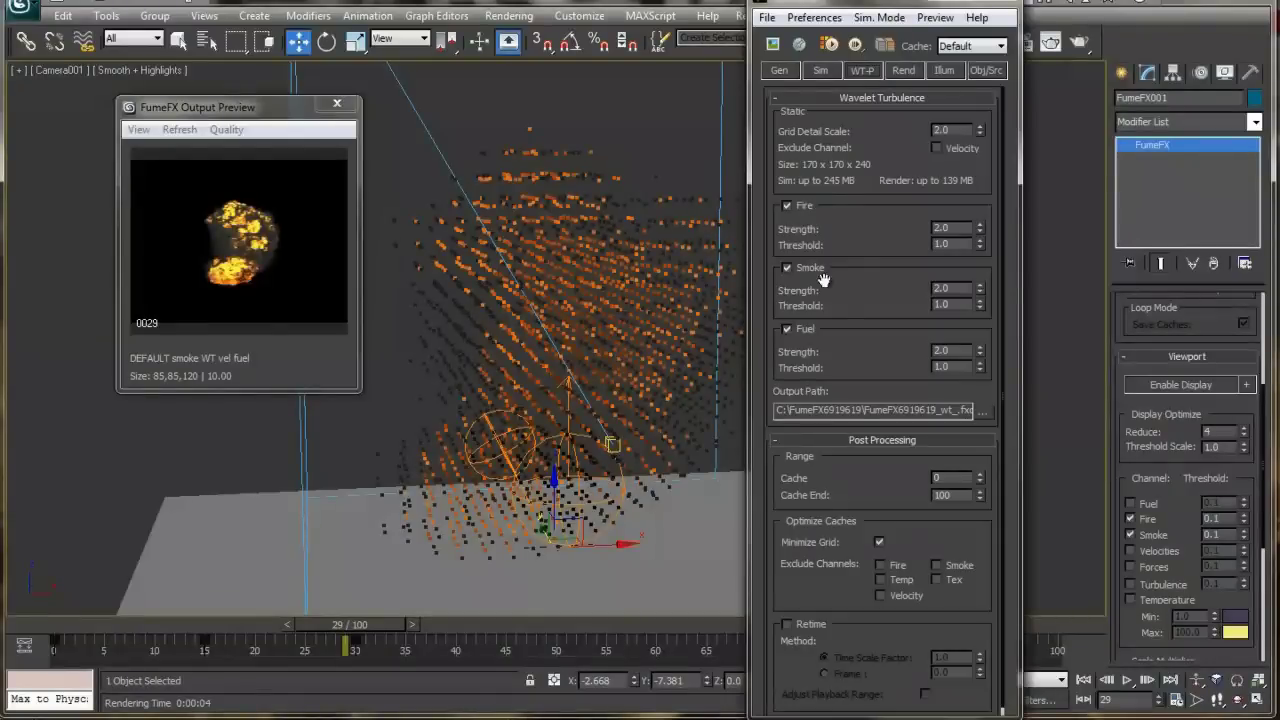
Start the wavelet turbulence simulation with the current fire, smoke and fuel settings
{"action": "left_click_drag", "start_coordinate": [843, 315], "coordinate": [852, 392]}
{"action": "left_click", "coordinate": [828, 46]}
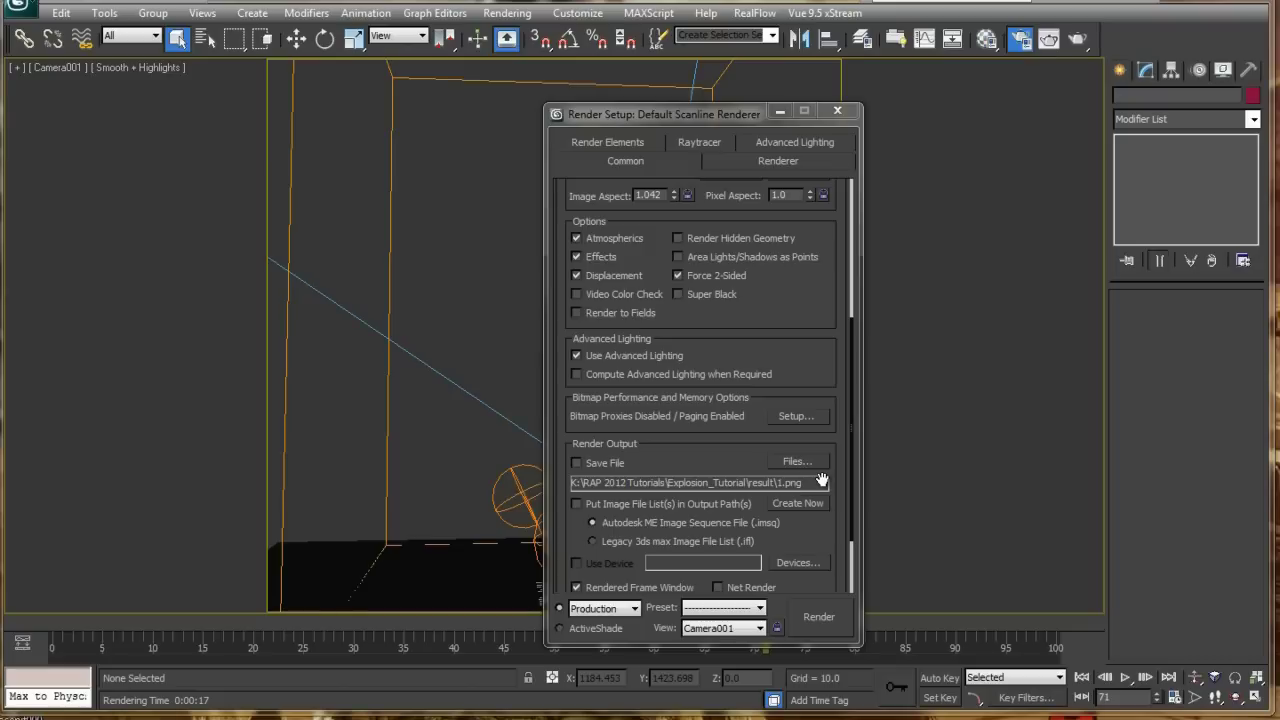
Close the render setup and scrub the timeline between frames 8 and 47, ending on frame 38, to examine the wavelet preview
{"action": "left_click_drag", "start_coordinate": [629, 115], "coordinate": [706, 97]}
{"action": "left_click", "coordinate": [912, 98]}
{"action": "left_click_drag", "start_coordinate": [694, 221], "coordinate": [783, 270]}
{"action": "left_click_drag", "start_coordinate": [477, 265], "coordinate": [307, 189]}
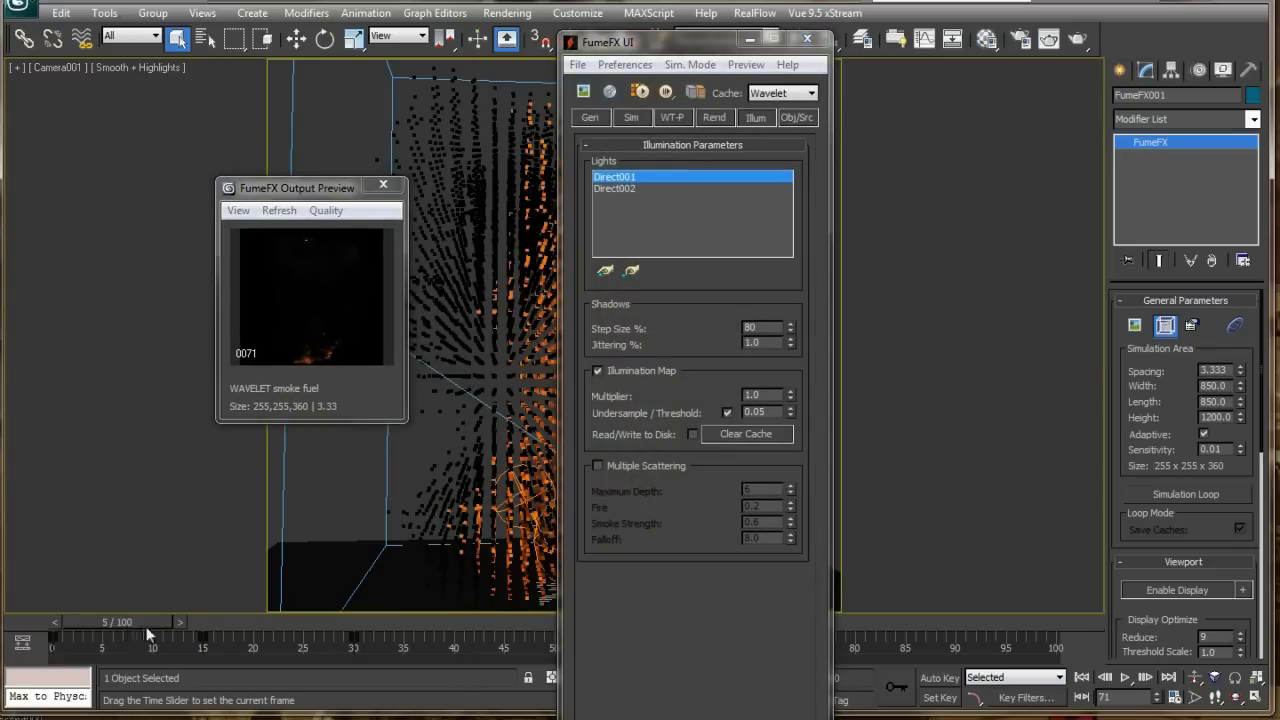
{"action": "left_click", "coordinate": [155, 632]}
{"action": "left_click_drag", "start_coordinate": [187, 627], "coordinate": [195, 626]}
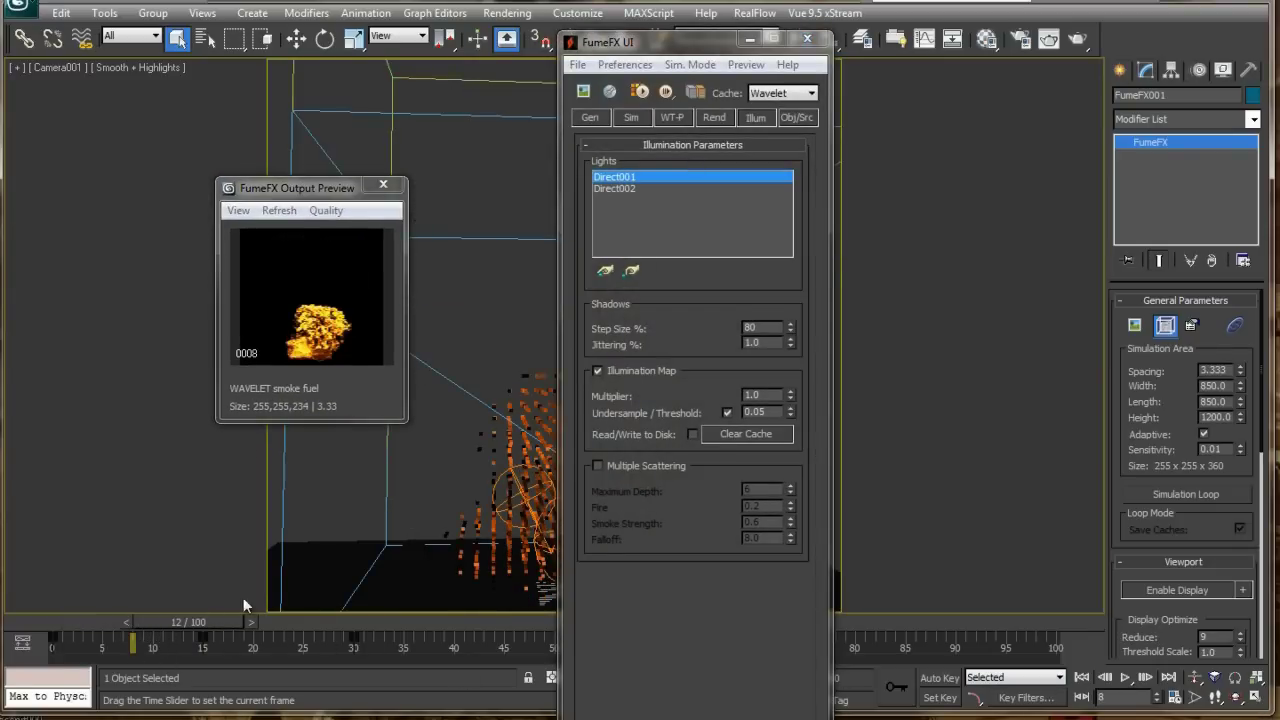
{"action": "left_click", "coordinate": [258, 624]}
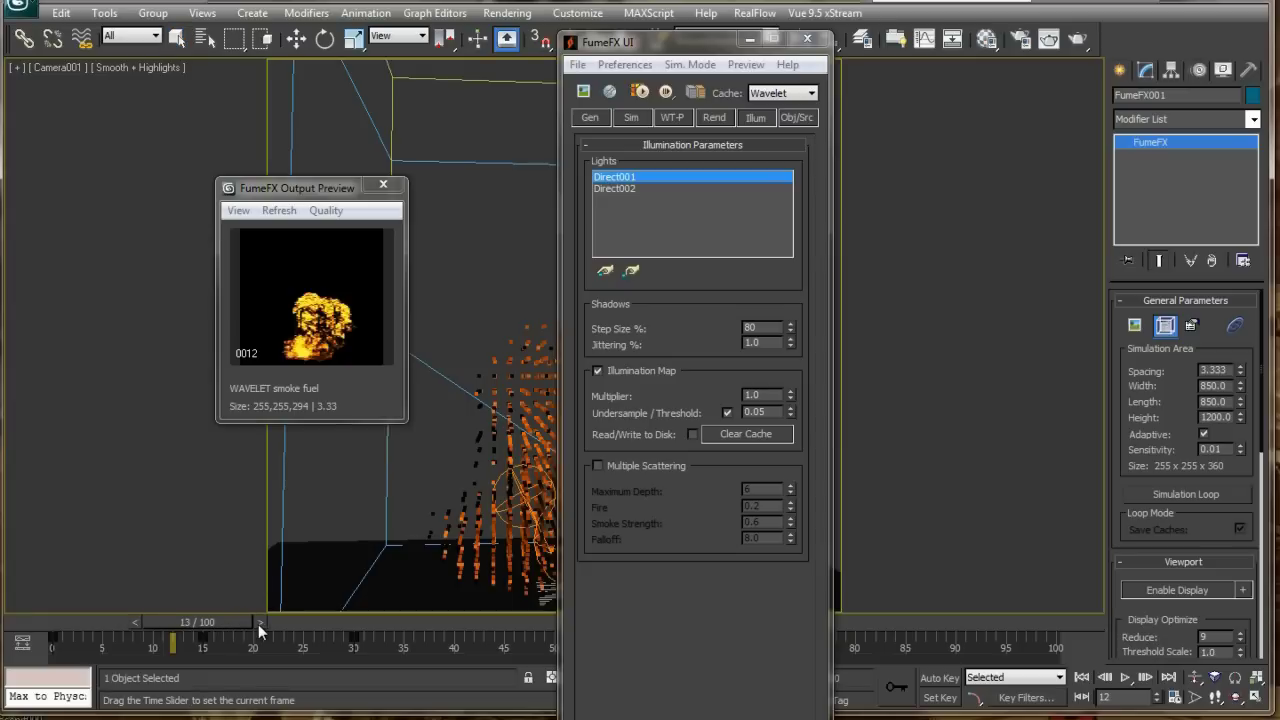
{"action": "left_click_drag", "start_coordinate": [258, 624], "coordinate": [437, 644]}
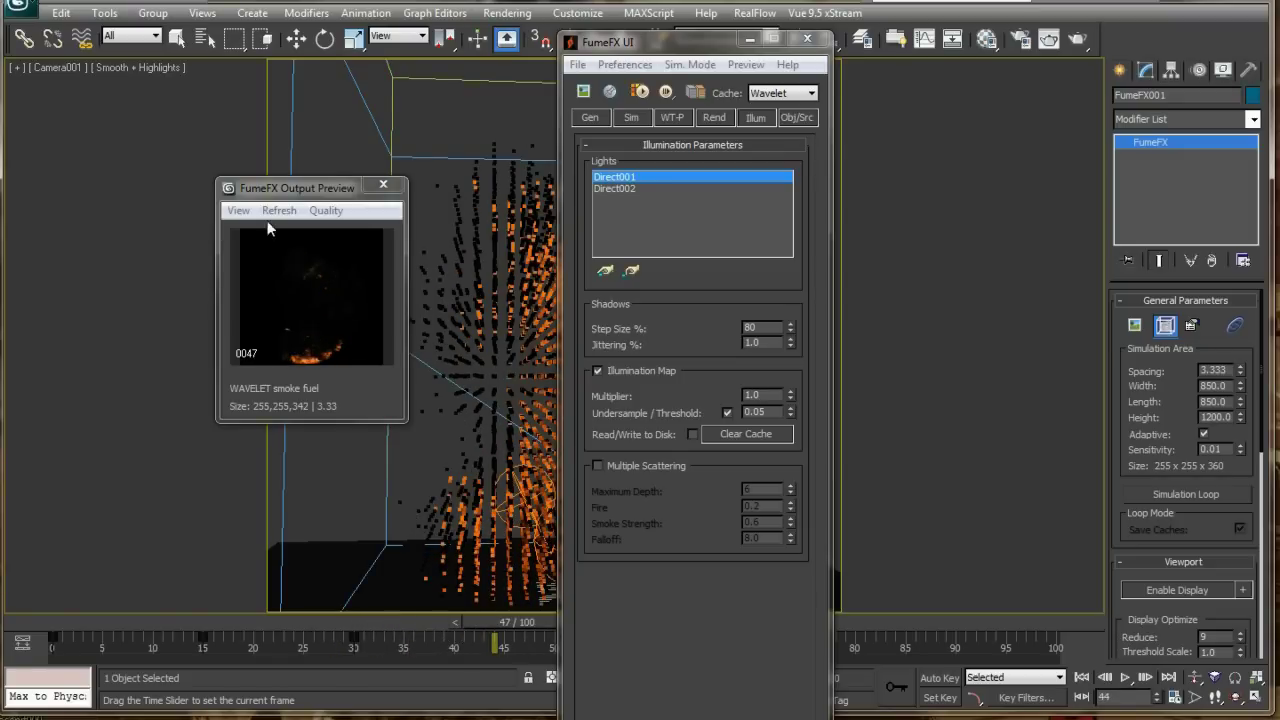
{"action": "left_click_drag", "start_coordinate": [264, 192], "coordinate": [166, 157]}
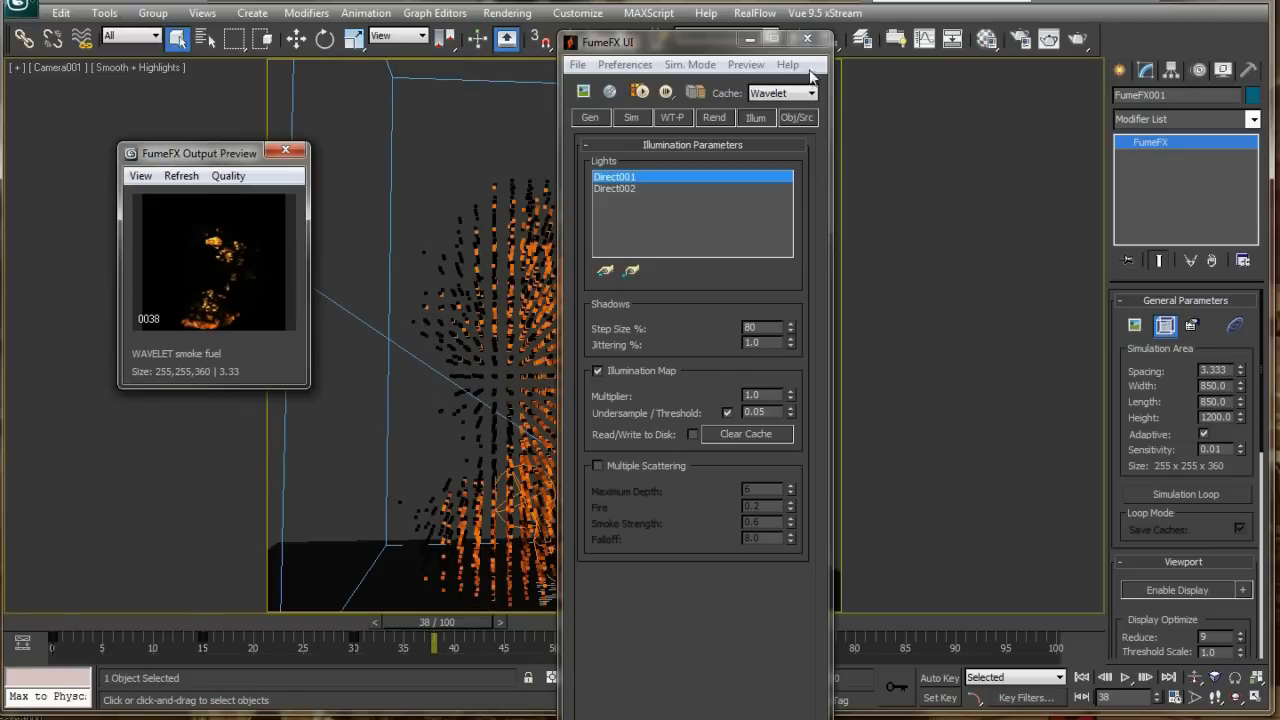
Close the FumeFX settings, switch to the Perspective view and turn on the overhead directional light Direct002
{"action": "left_click", "coordinate": [807, 38]}
{"action": "left_click", "coordinate": [690, 172]}
{"action": "key", "text": "p"}
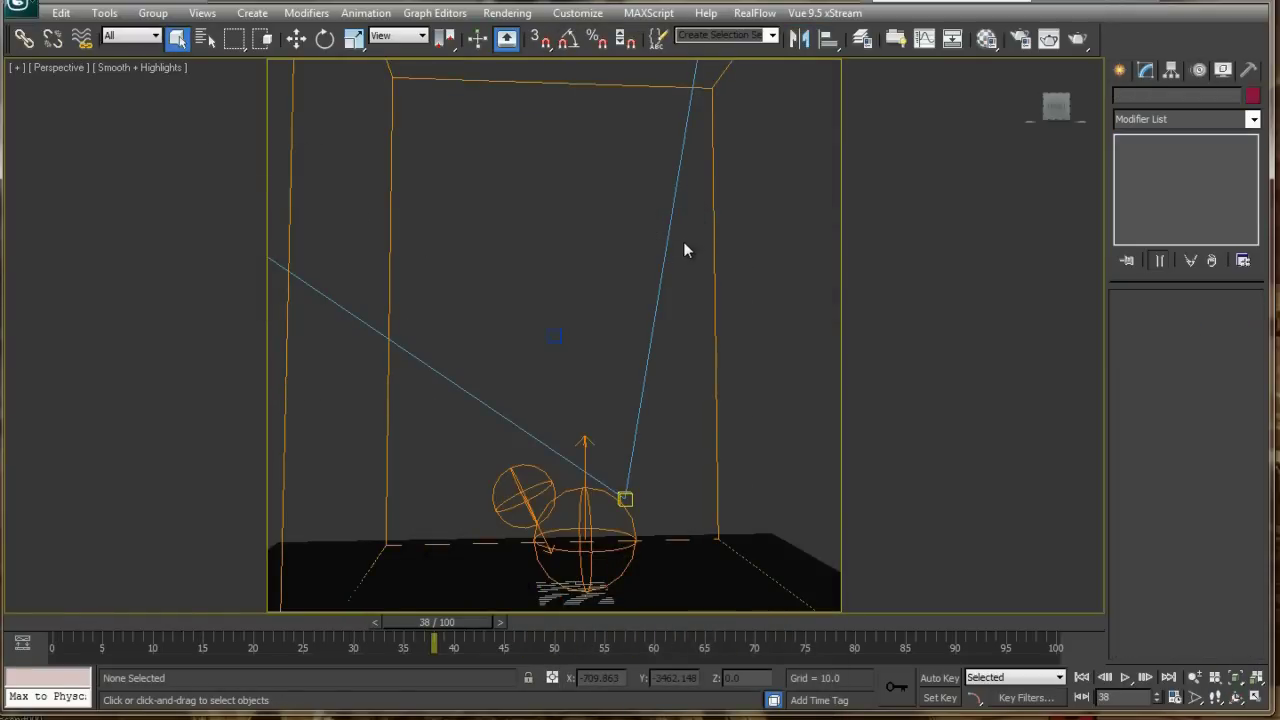
{"action": "scroll", "coordinate": [684, 243], "scroll_direction": "down", "scroll_amount": 2}
{"action": "key", "text": "shift+f"}
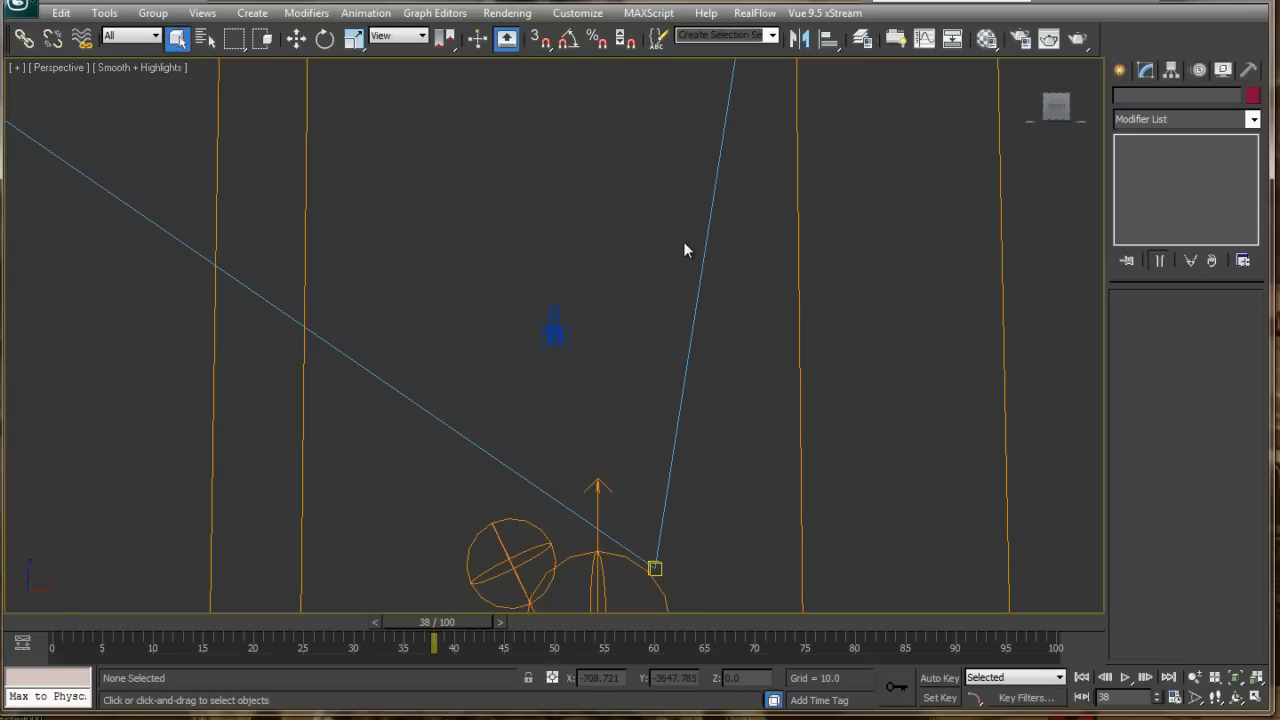
{"action": "scroll", "coordinate": [683, 241], "scroll_direction": "down", "scroll_amount": 8}
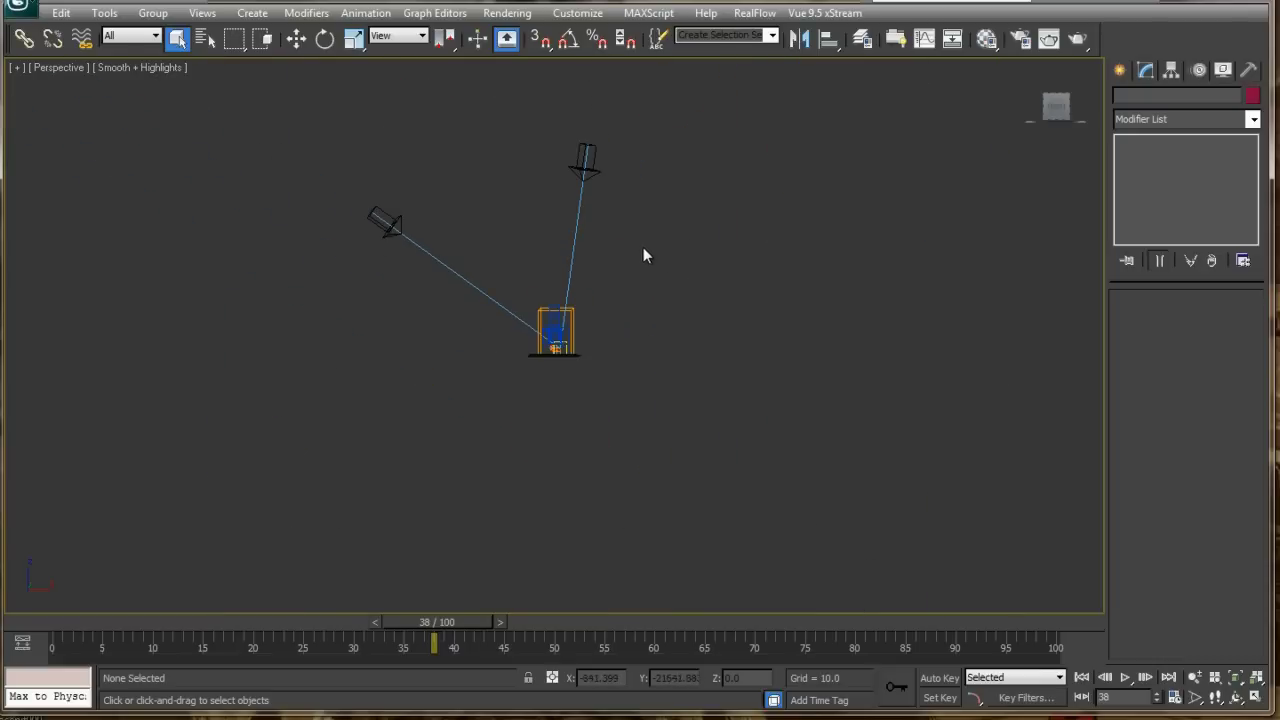
{"action": "left_click", "coordinate": [584, 172]}
{"action": "middle_click_drag", "start_coordinate": [623, 180], "coordinate": [730, 262], "text": "alt"}
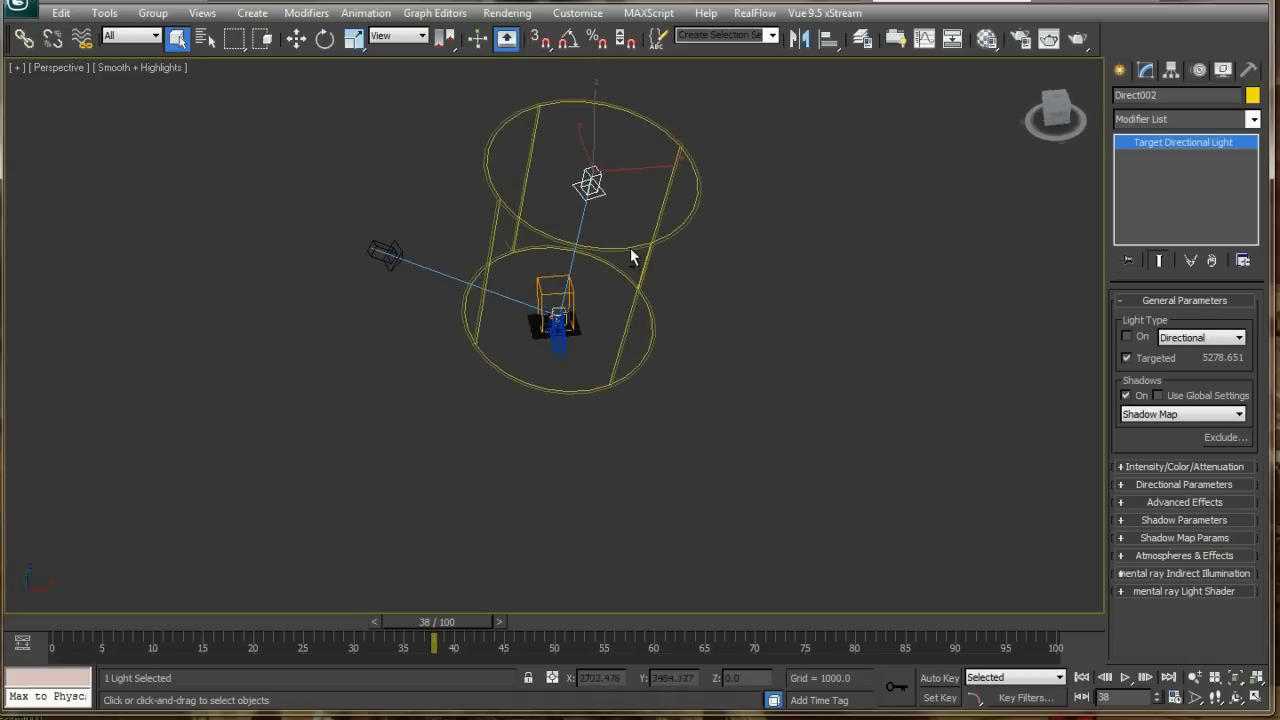
{"action": "left_click", "coordinate": [1127, 337]}
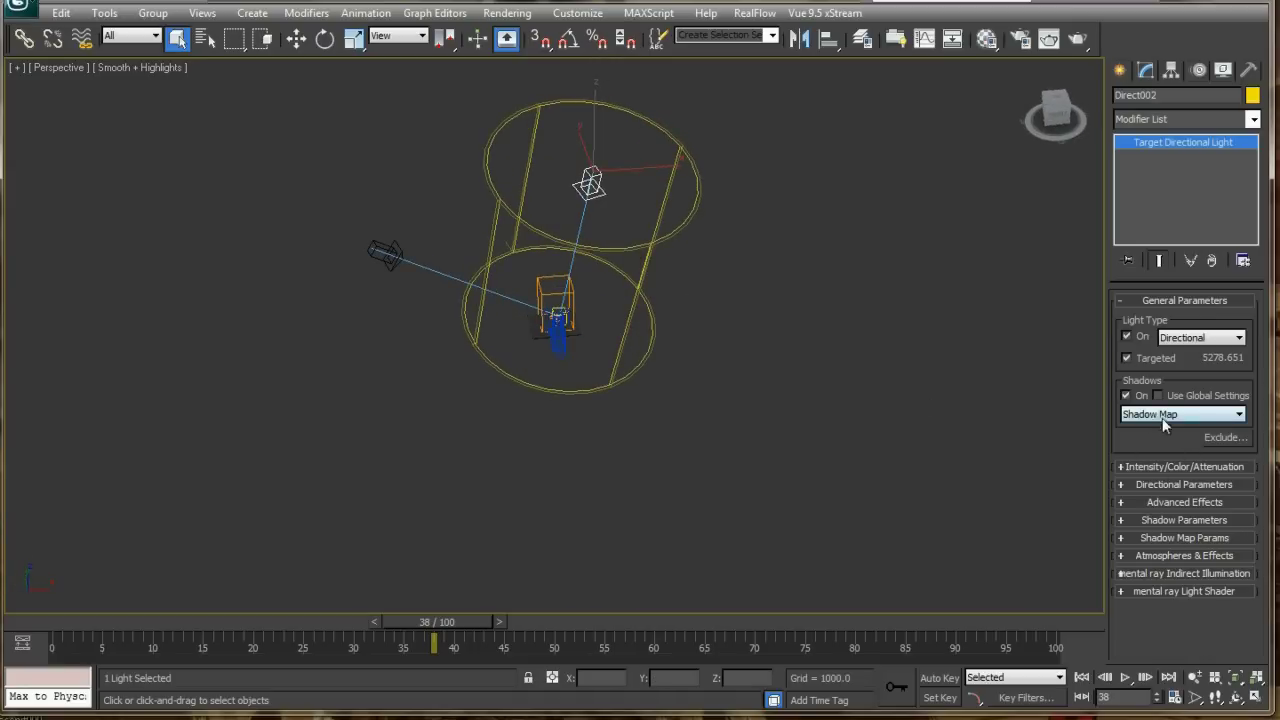
{"action": "mouse_move", "coordinate": [725, 383]}
{"action": "middle_mouse_down", "text": "alt"}
{"action": "mouse_move", "coordinate": [693, 377]}
{"action": "mouse_move", "coordinate": [727, 372]}
{"action": "middle_mouse_up", "text": "alt"}
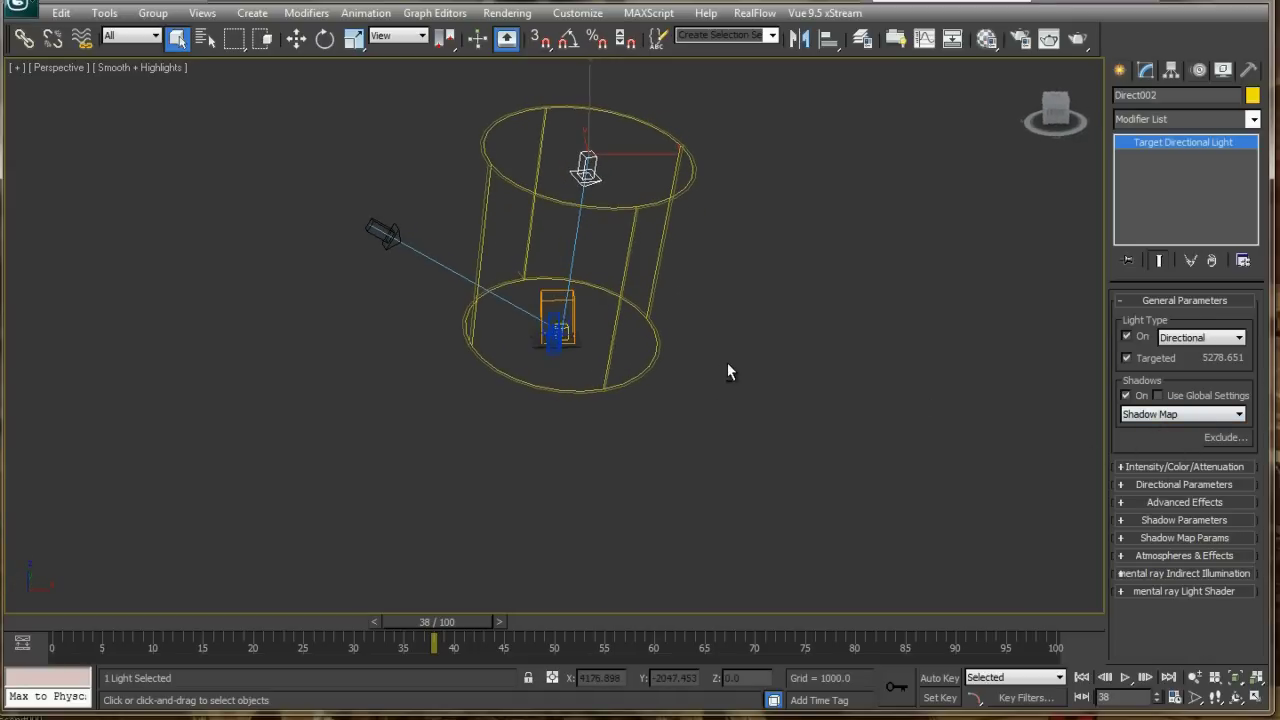
Check the atmosphere shadow settings in the shadow parameters of Direct002
{"action": "left_click", "coordinate": [1157, 504]}
{"action": "left_click", "coordinate": [1155, 501]}
{"action": "left_click", "coordinate": [1162, 518]}
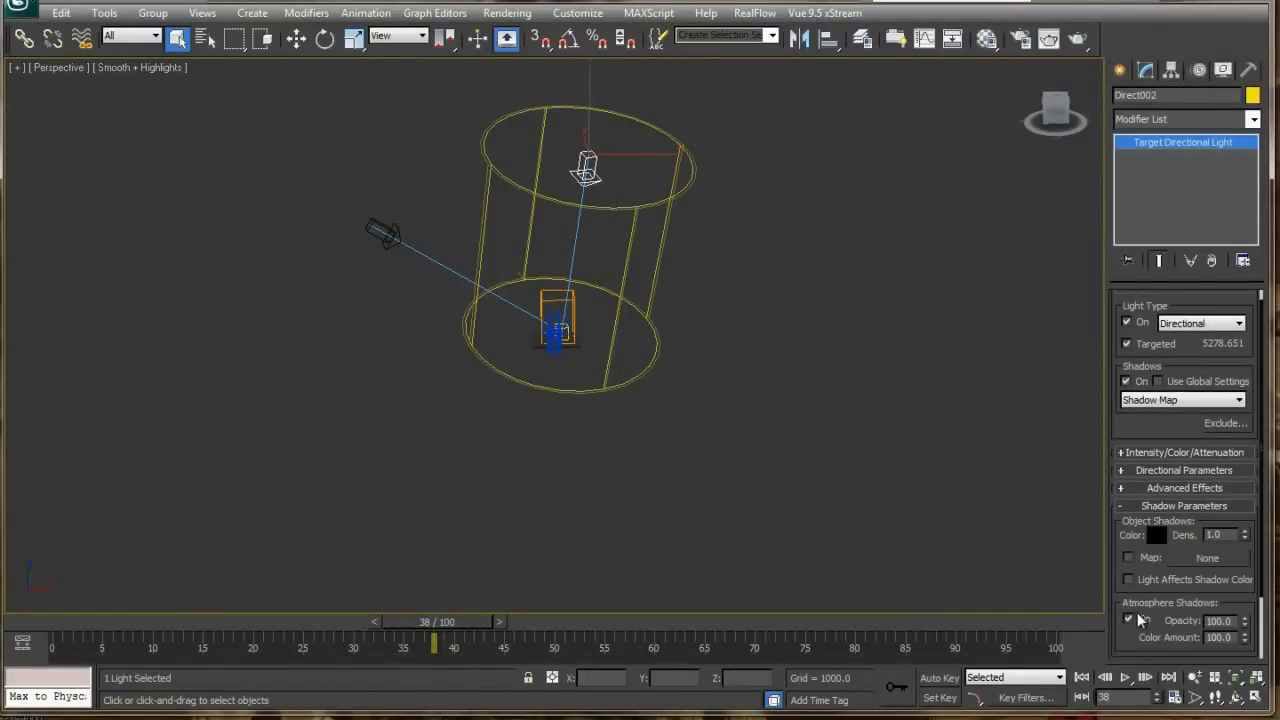
{"action": "scroll", "coordinate": [1157, 619], "scroll_direction": "down", "scroll_amount": 1}
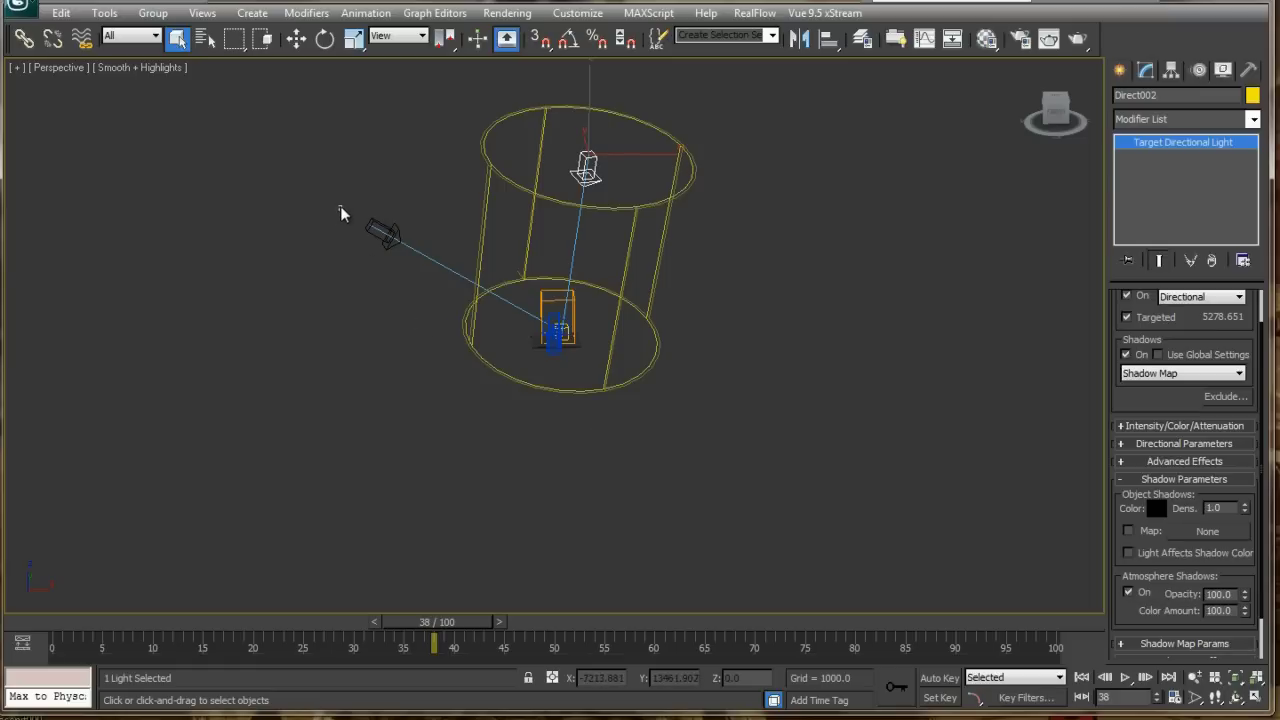
Select the second directional light, Direct001, and turn it on
{"action": "left_click", "coordinate": [384, 234]}
{"action": "scroll", "coordinate": [420, 278], "scroll_direction": "up", "scroll_amount": 2}
{"action": "scroll", "coordinate": [534, 283], "scroll_direction": "up", "scroll_amount": 2}
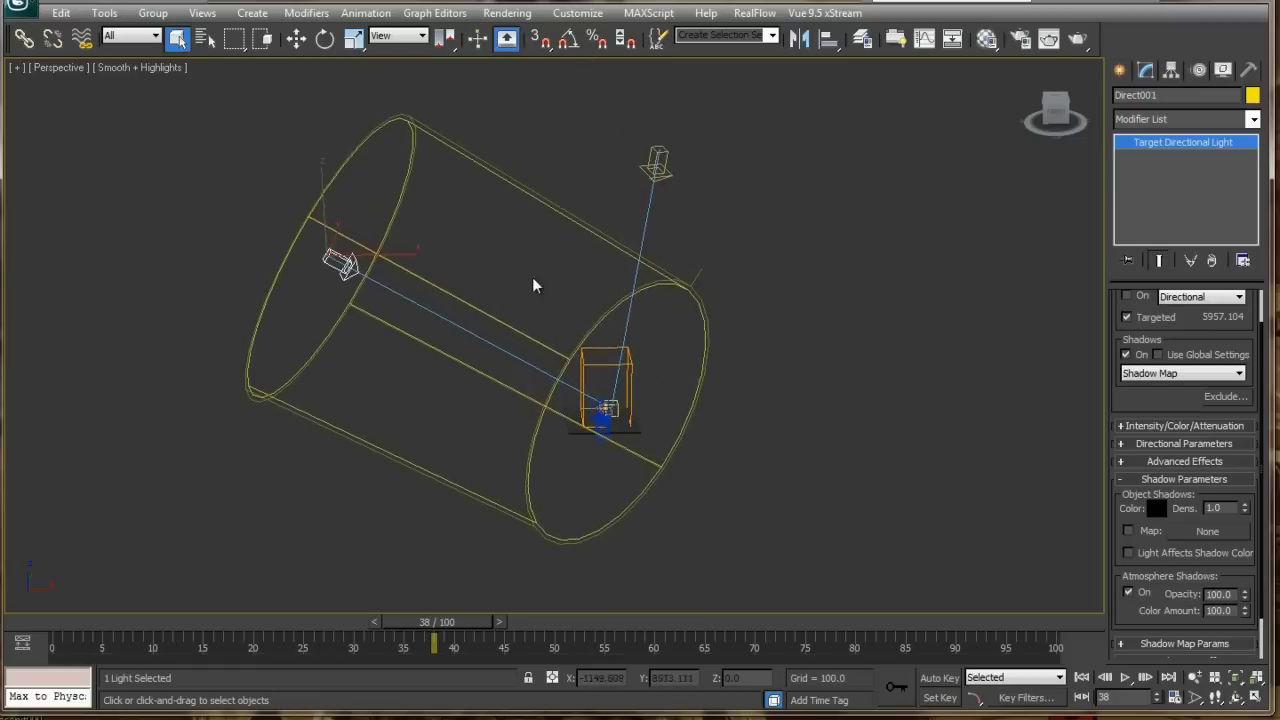
{"action": "scroll", "coordinate": [1136, 405], "scroll_direction": "up", "scroll_amount": 2}
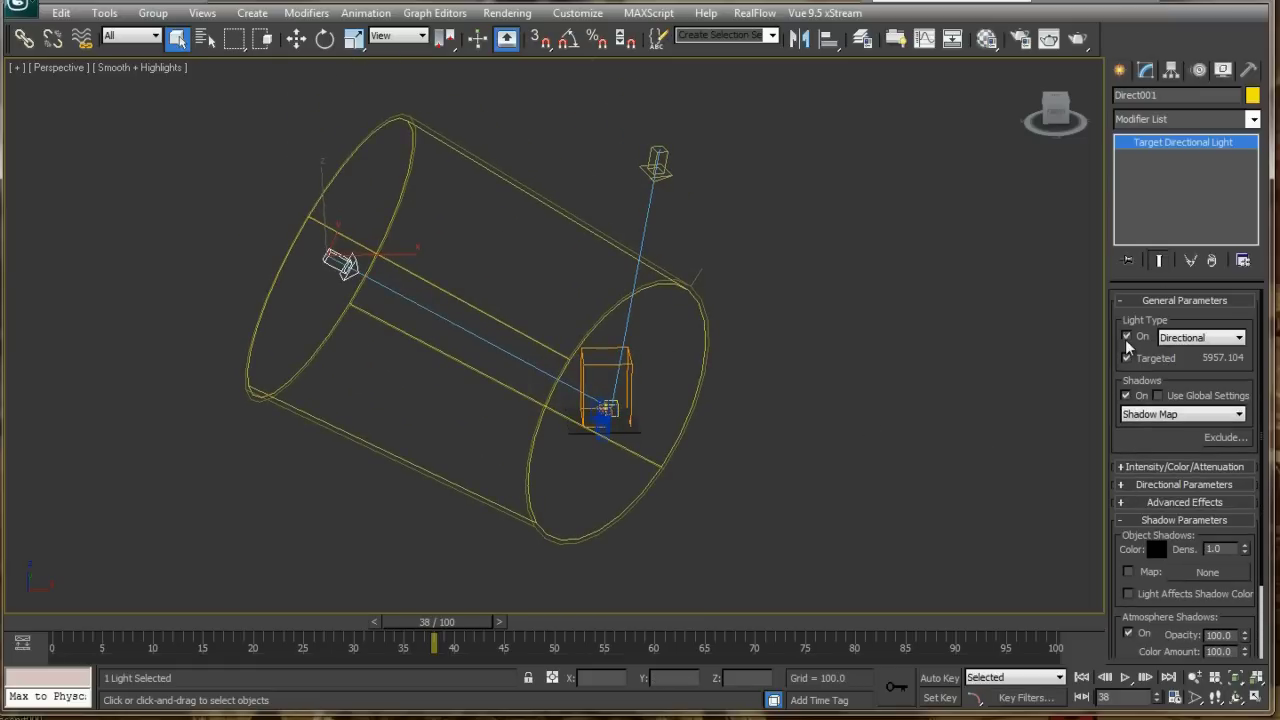
Reopen the FumeFX container's illumination settings and review its list of lights
{"action": "left_click", "coordinate": [623, 369]}
{"action": "scroll", "coordinate": [722, 396], "scroll_direction": "up", "scroll_amount": 5}
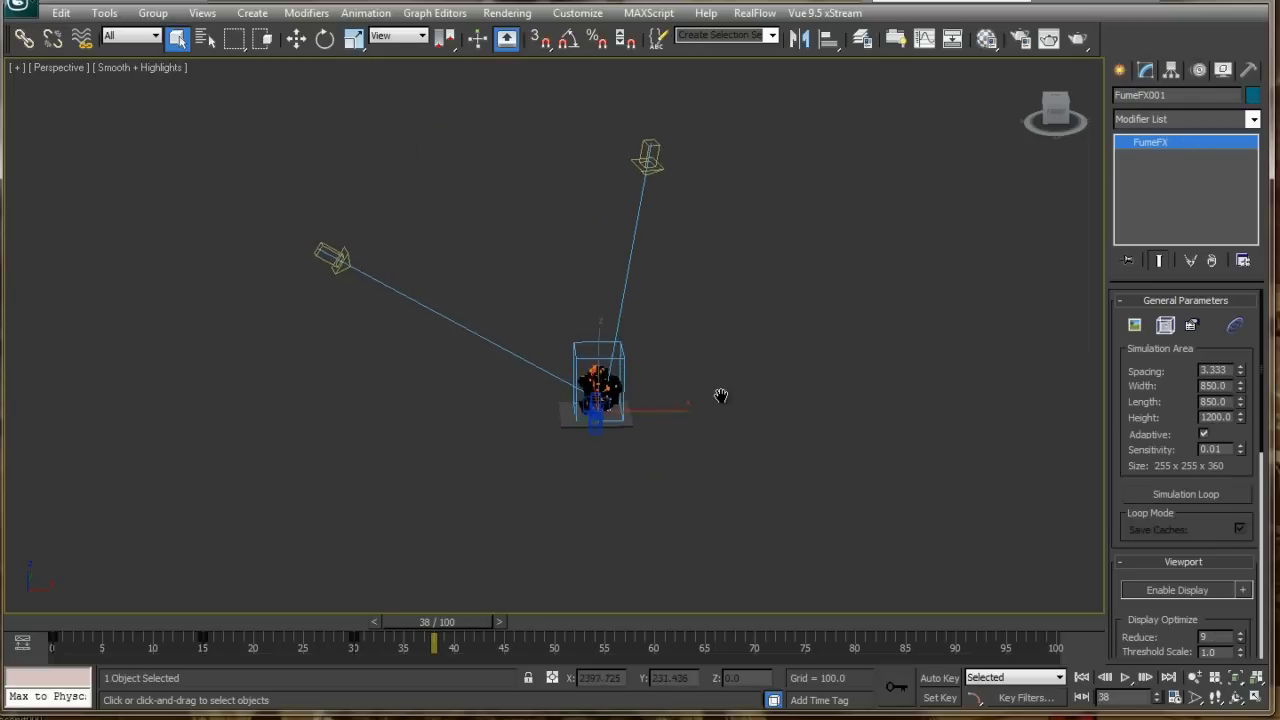
{"action": "left_click", "coordinate": [1165, 325]}
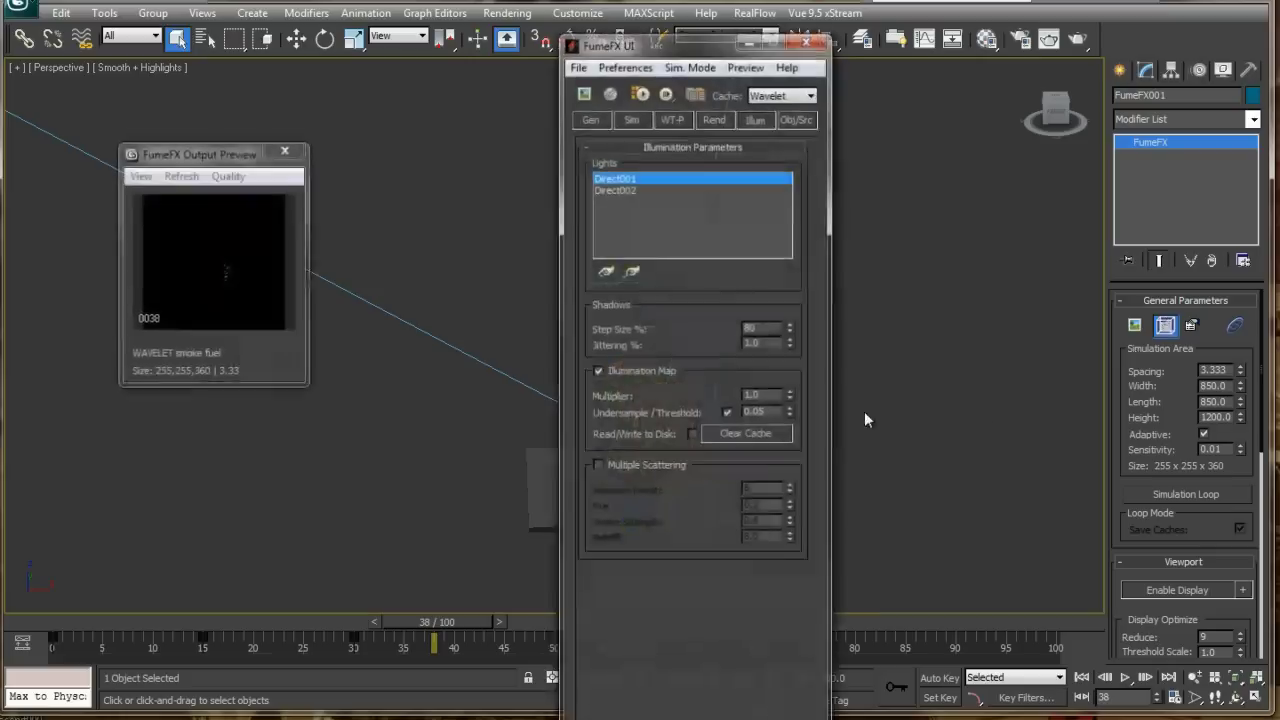
{"action": "left_click", "coordinate": [752, 120]}
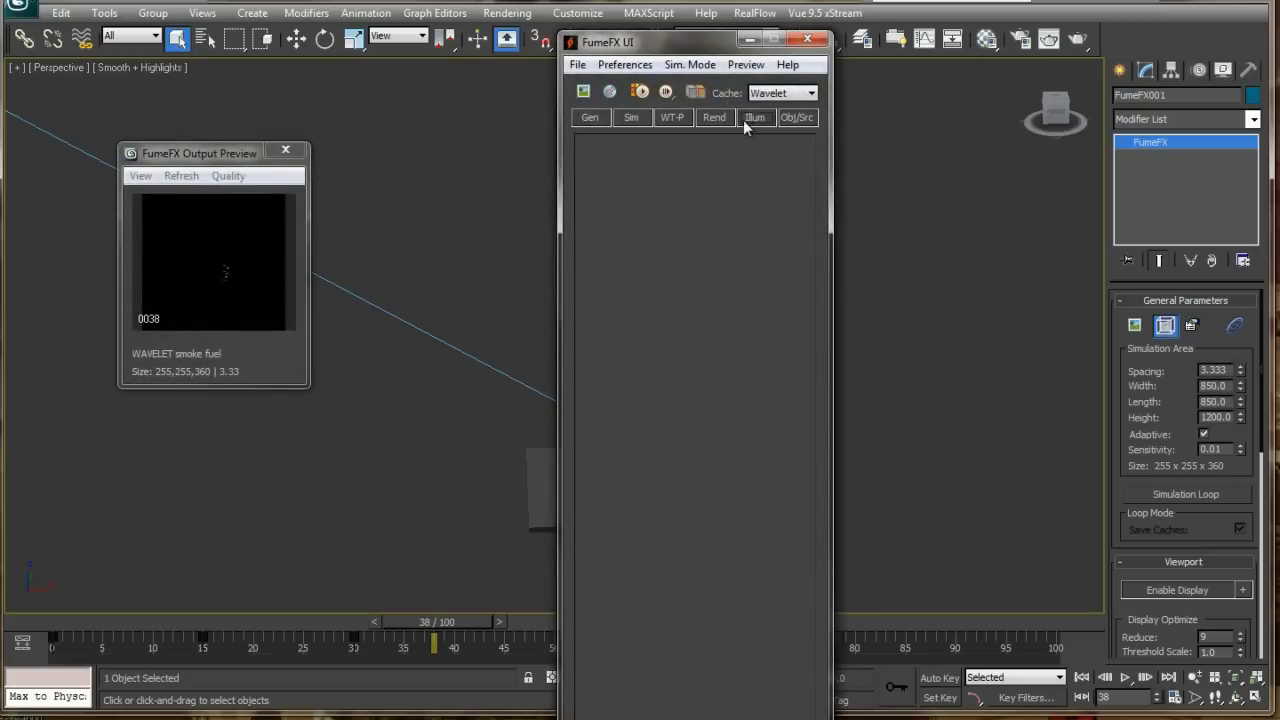
{"action": "left_click", "coordinate": [605, 271]}
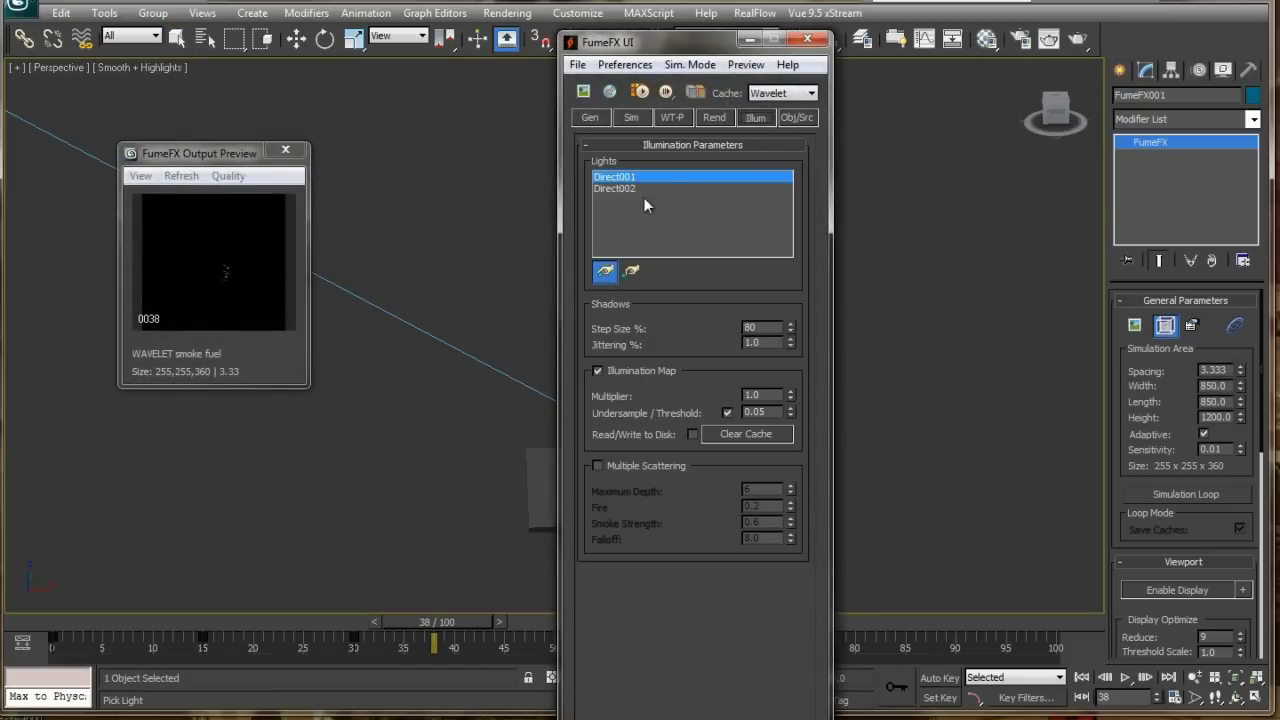
{"action": "left_click", "coordinate": [606, 272]}
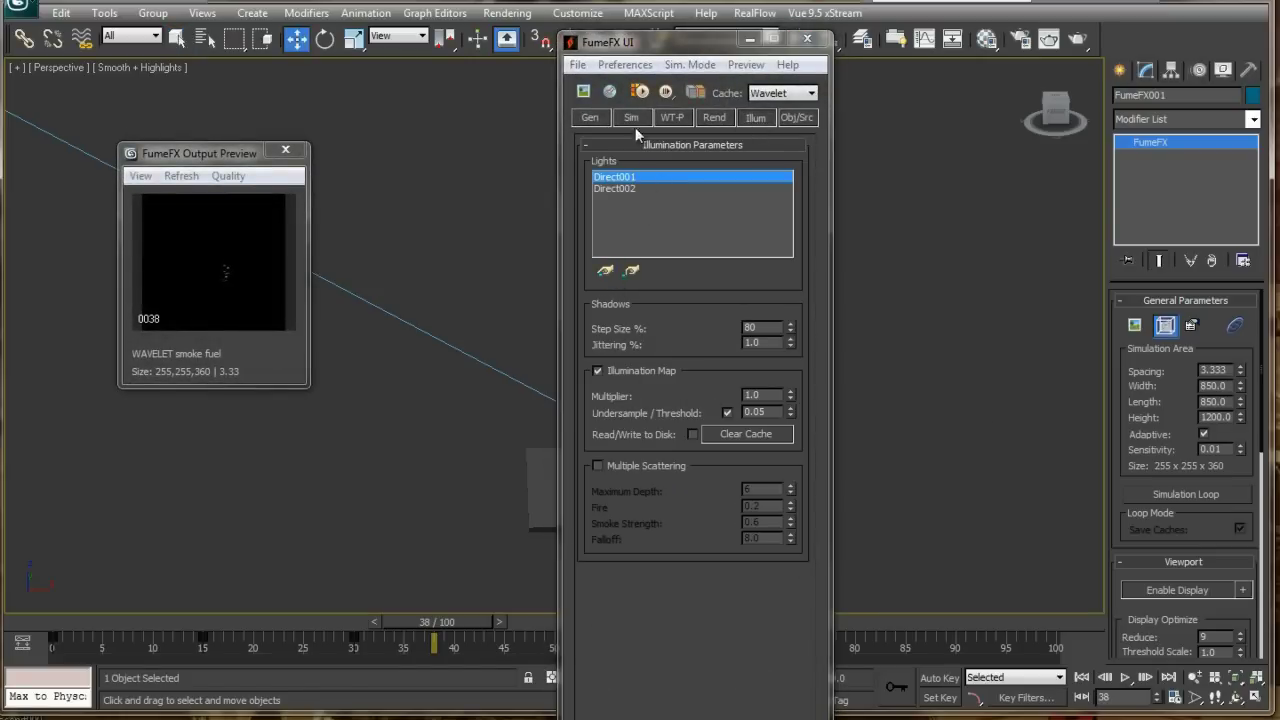
Return to the Camera001 view, render frame 29 with the Wavelet cache, and inspect the render's alpha channel
{"action": "left_click_drag", "start_coordinate": [660, 42], "coordinate": [915, 130]}
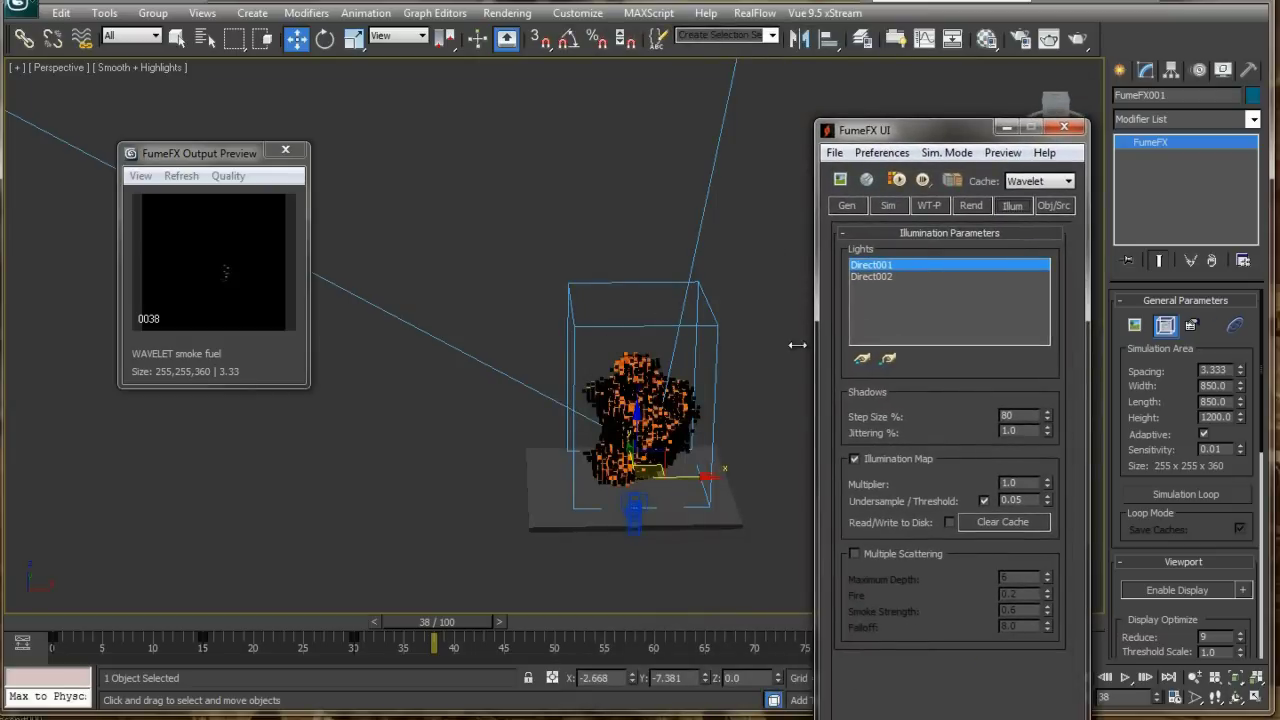
{"action": "key", "text": "c"}
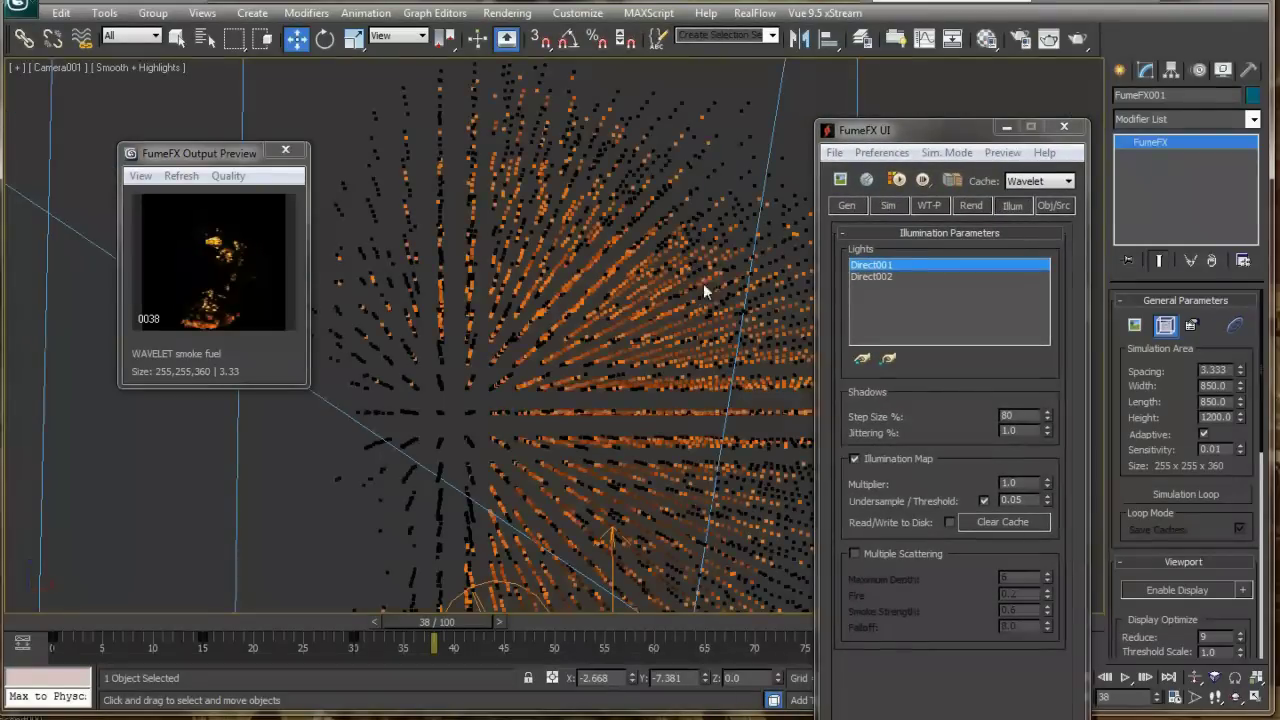
{"action": "left_click_drag", "start_coordinate": [390, 623], "coordinate": [382, 623]}
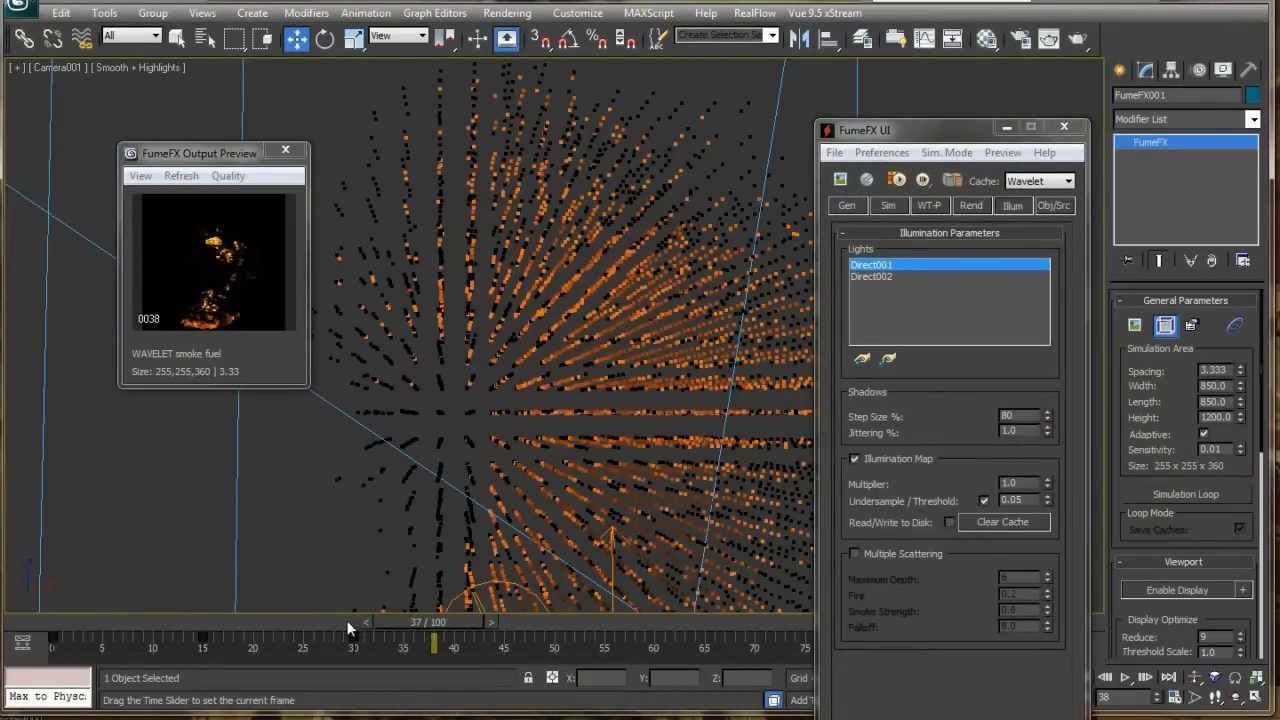
{"action": "left_click", "coordinate": [343, 620]}
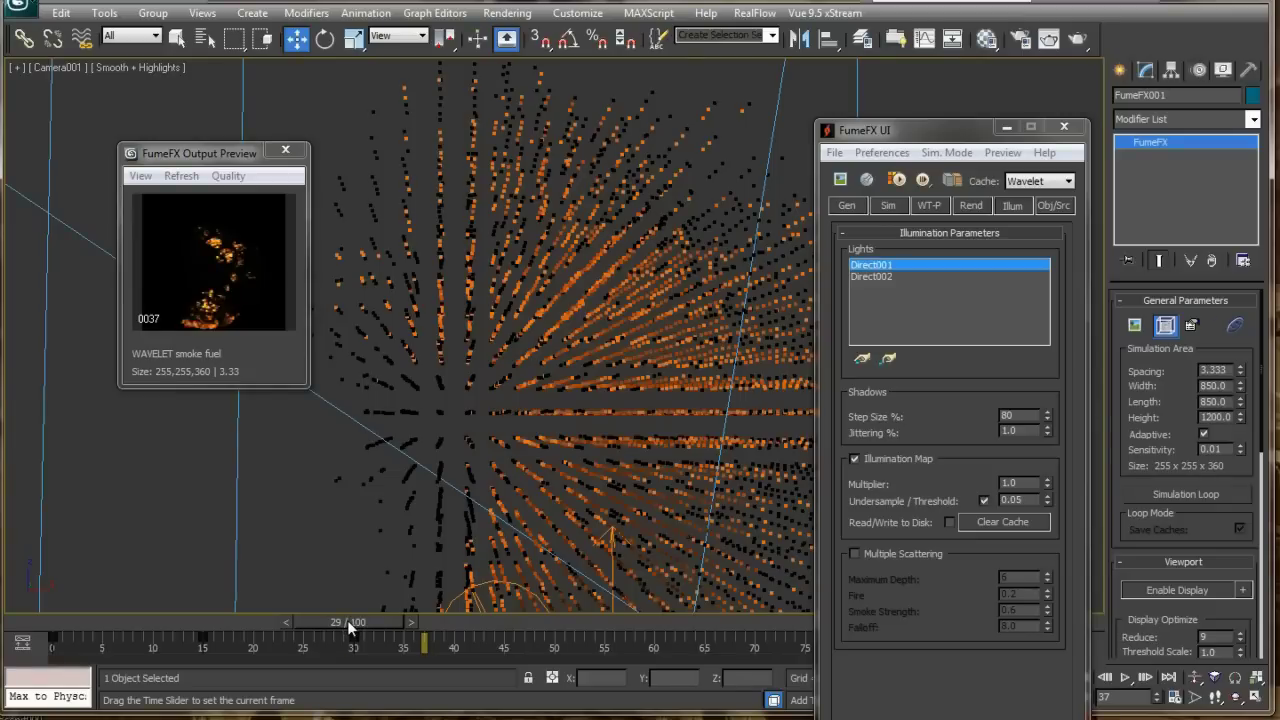
{"action": "left_click", "coordinate": [1077, 42]}
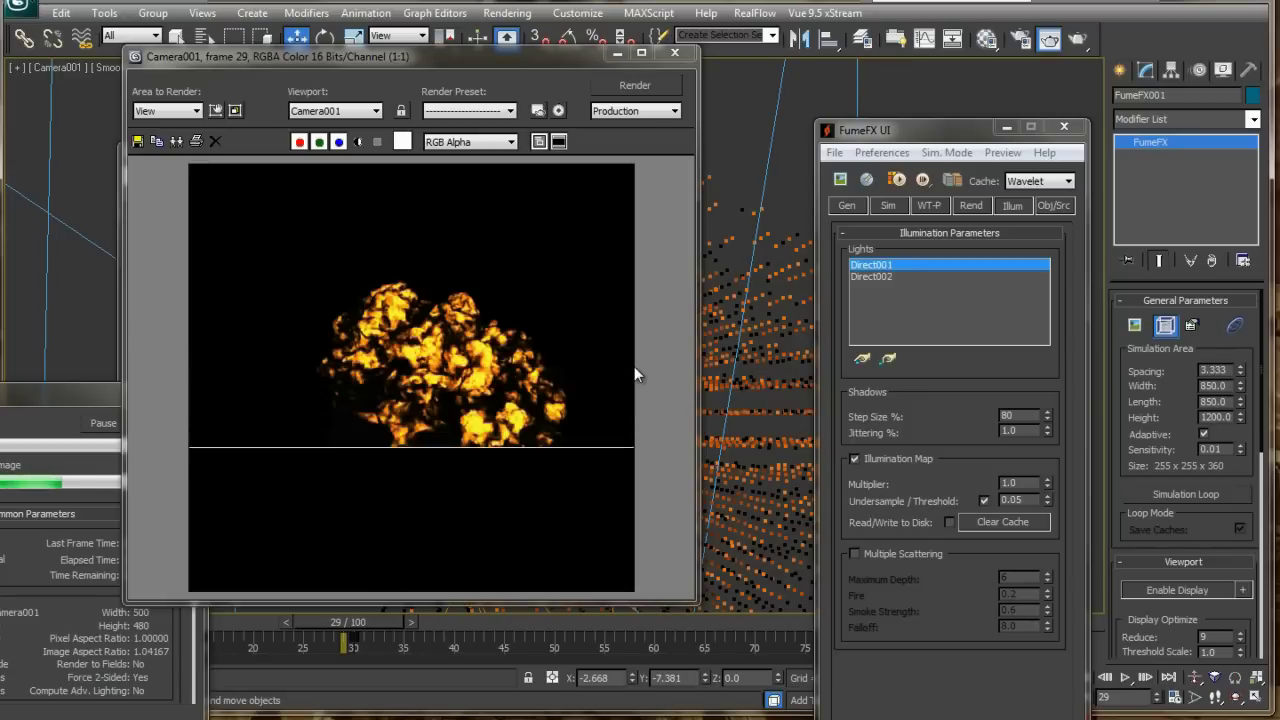
{"action": "left_click", "coordinate": [358, 142]}
{"action": "left_click", "coordinate": [358, 142]}
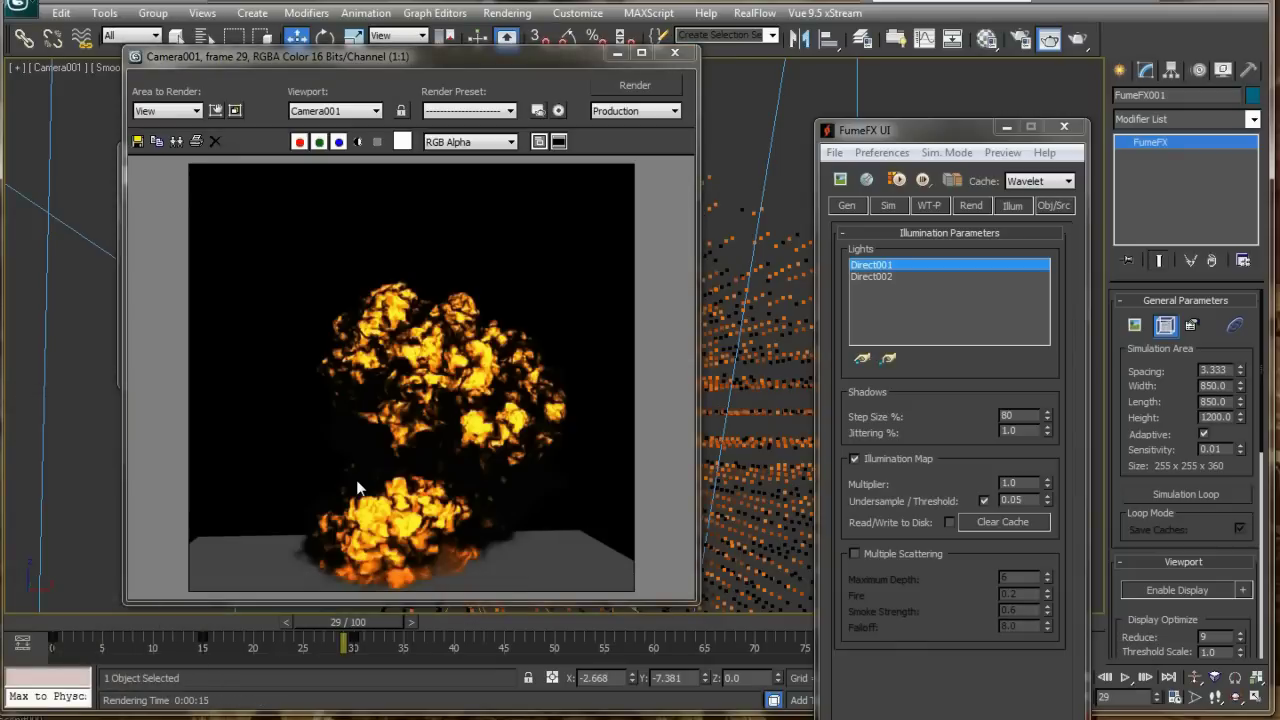
Set the smoke color to a dark grey with RGB values of 23 in the rendering parameters and re-render frame 29
{"action": "left_click_drag", "start_coordinate": [945, 129], "coordinate": [925, 46]}
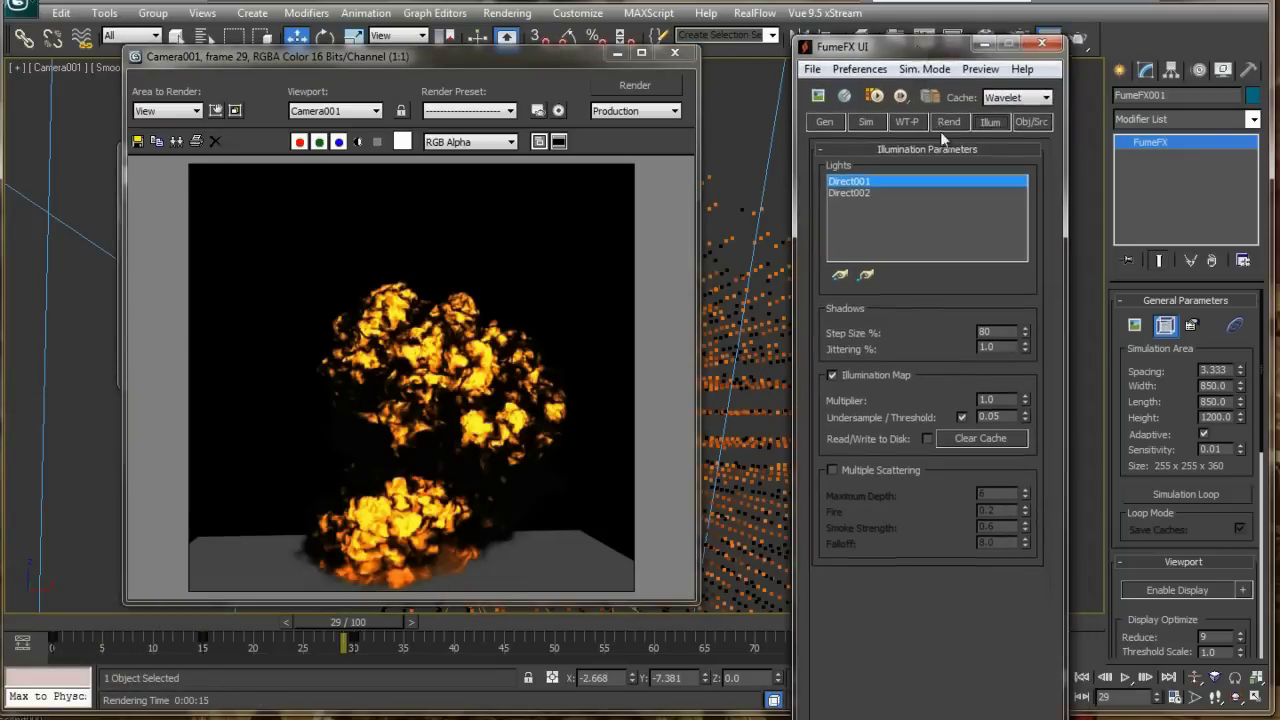
{"action": "left_click", "coordinate": [949, 121]}
{"action": "scroll", "coordinate": [856, 557], "scroll_direction": "down", "scroll_amount": 5}
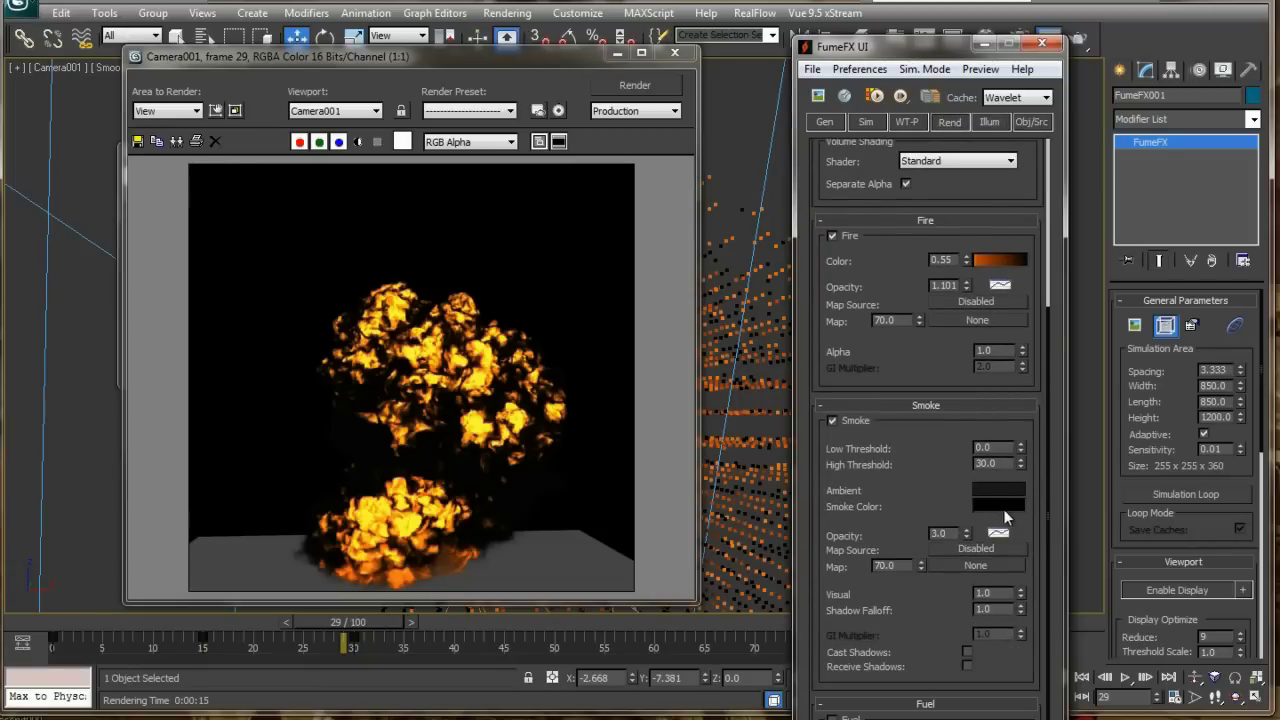
{"action": "left_click", "coordinate": [1004, 506]}
{"action": "left_click_drag", "start_coordinate": [375, 20], "coordinate": [373, 33]}
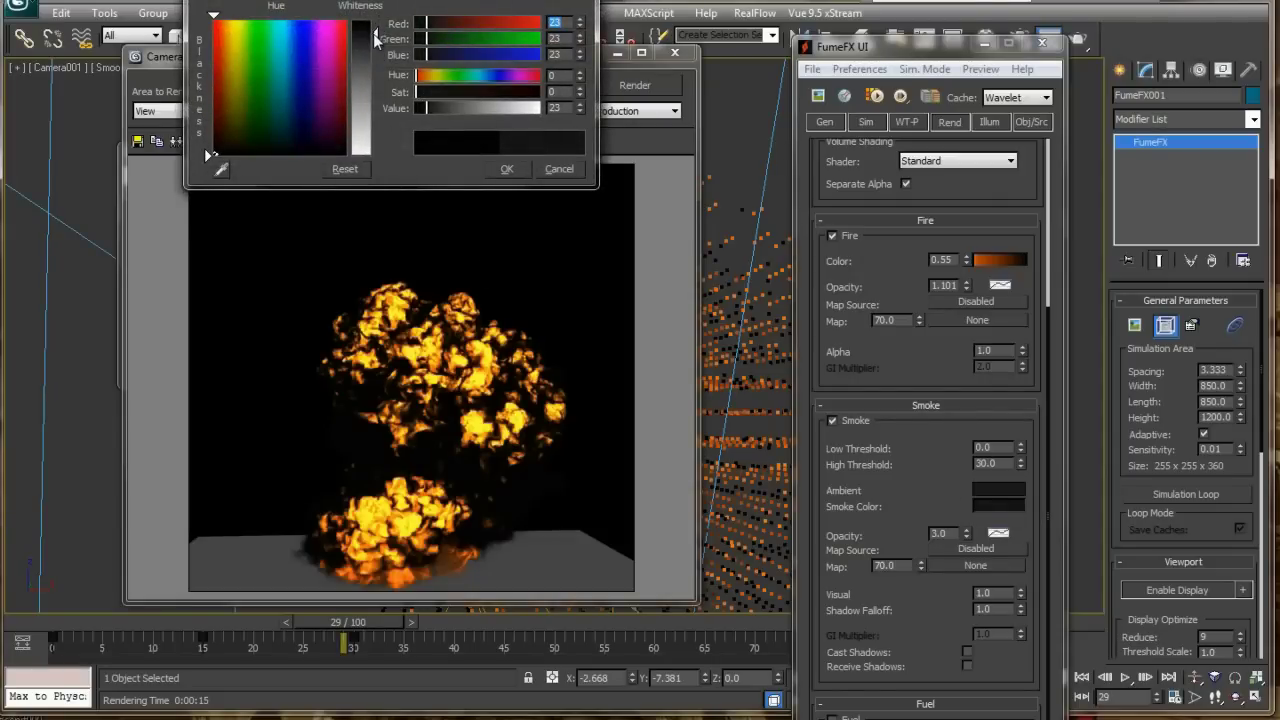
{"action": "left_click", "coordinate": [507, 168]}
{"action": "left_click", "coordinate": [606, 89]}
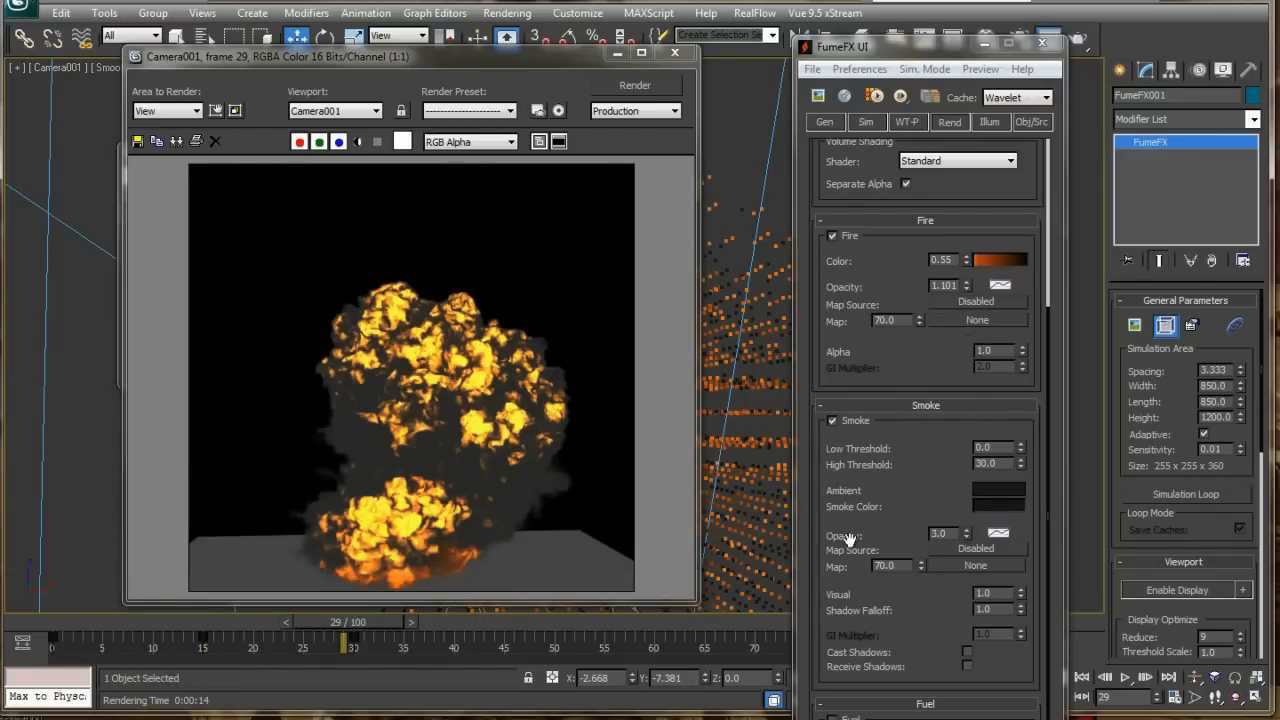
Enable Cast Shadows and Receive Shadows for the smoke and re-render frame 29
{"action": "left_click_drag", "start_coordinate": [852, 519], "coordinate": [858, 430]}
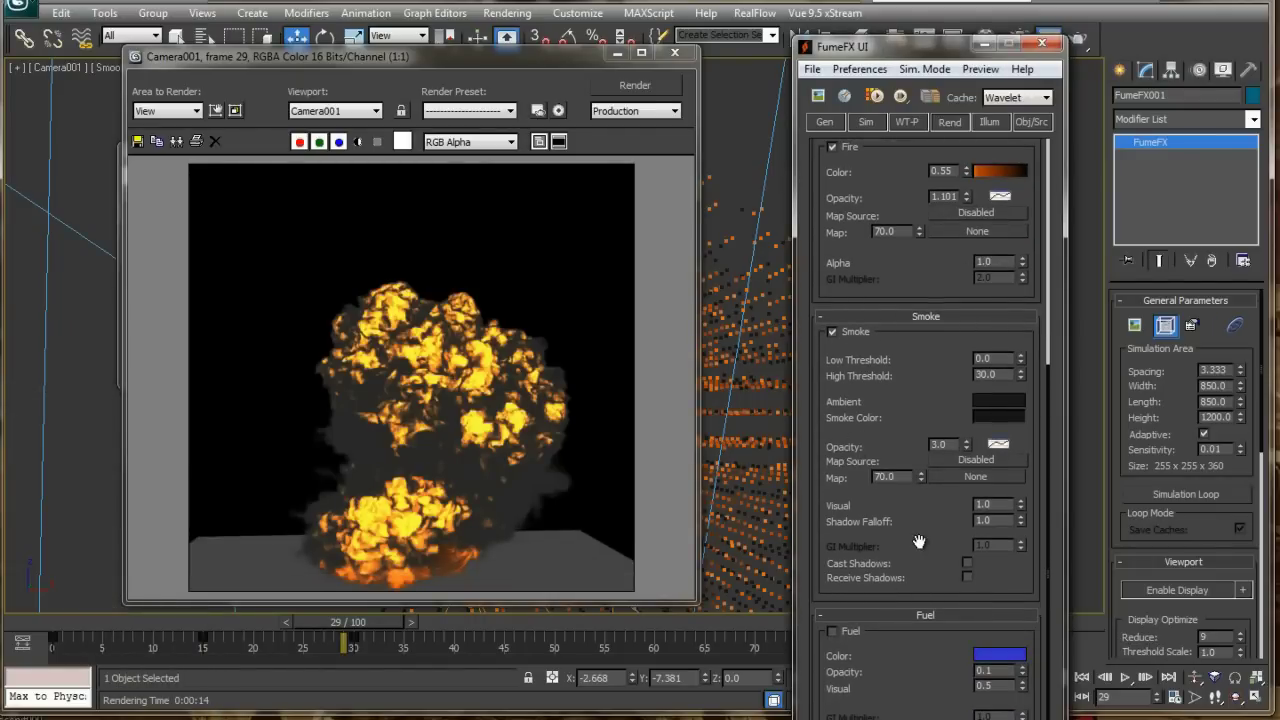
{"action": "left_click", "coordinate": [967, 578]}
{"action": "left_click", "coordinate": [614, 88]}
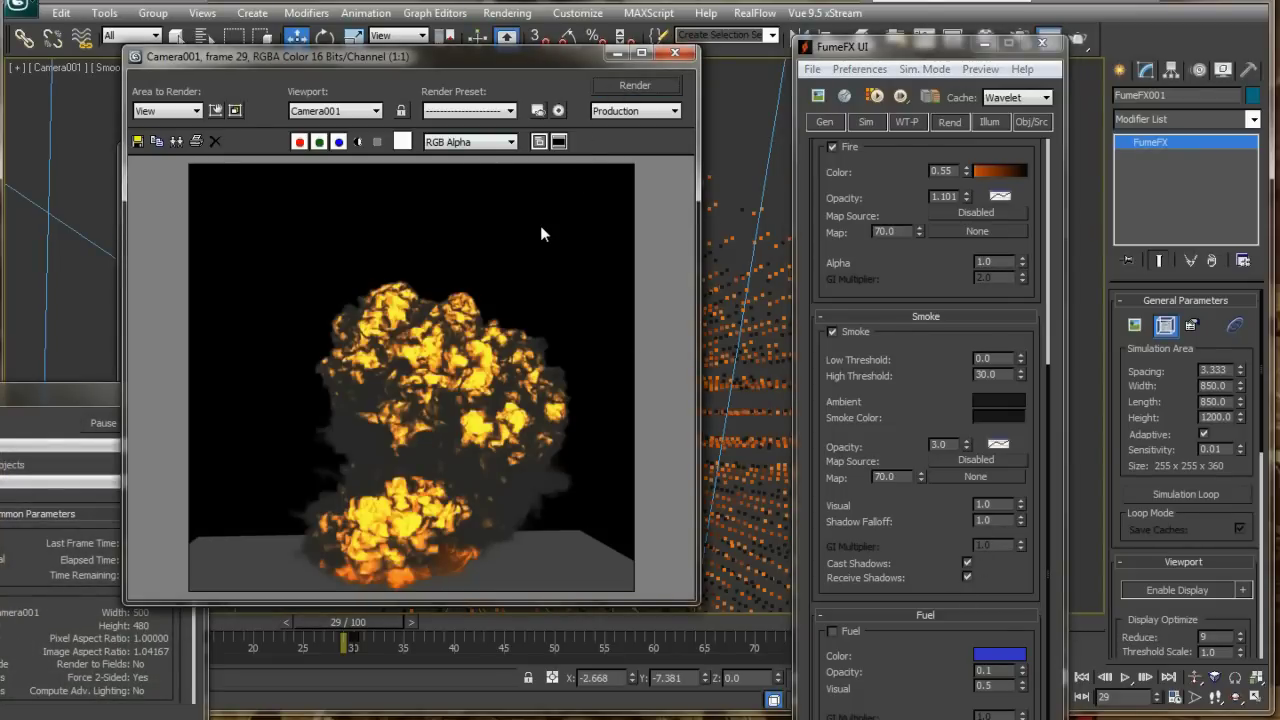